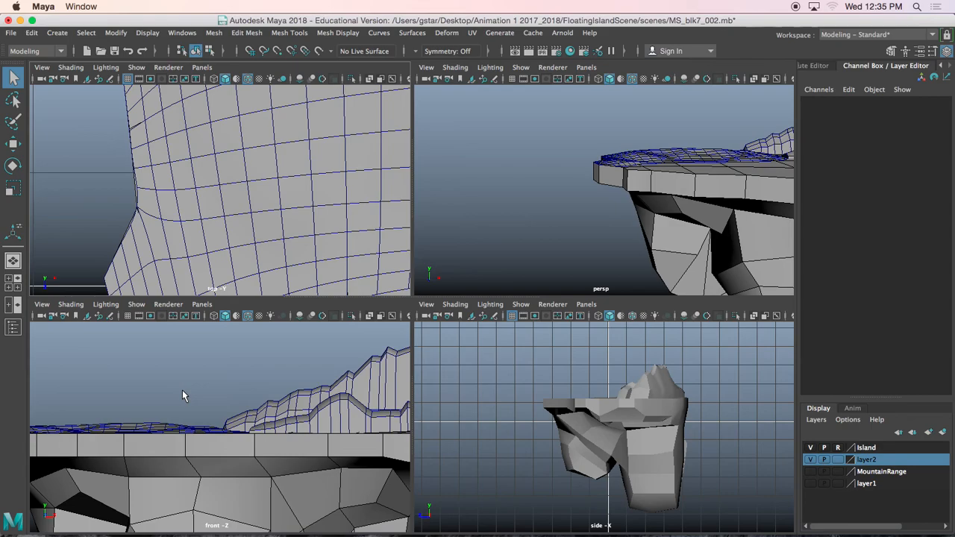
- Maximize the front view and frame the empty space beside the island's left edge
key(space)
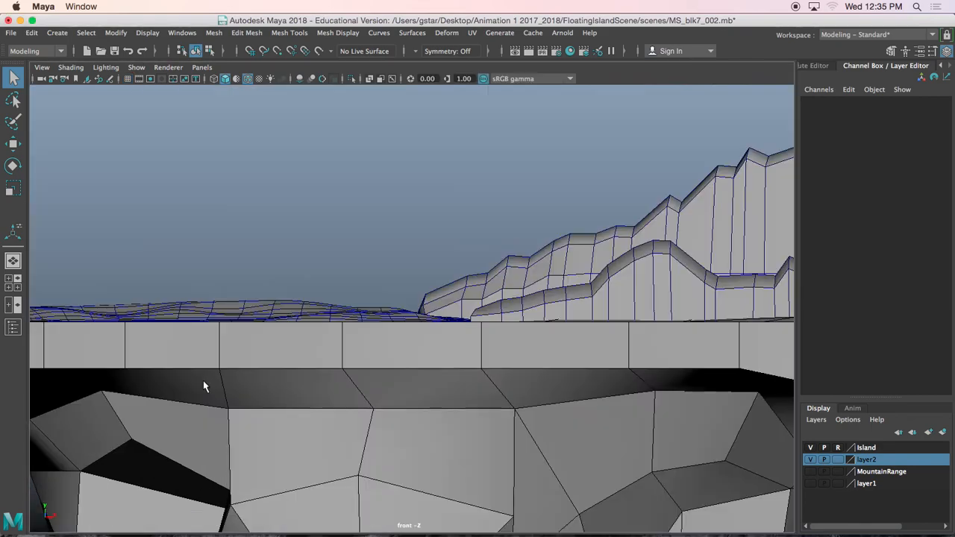
alt+middle_drag(228, 363, 487, 297)
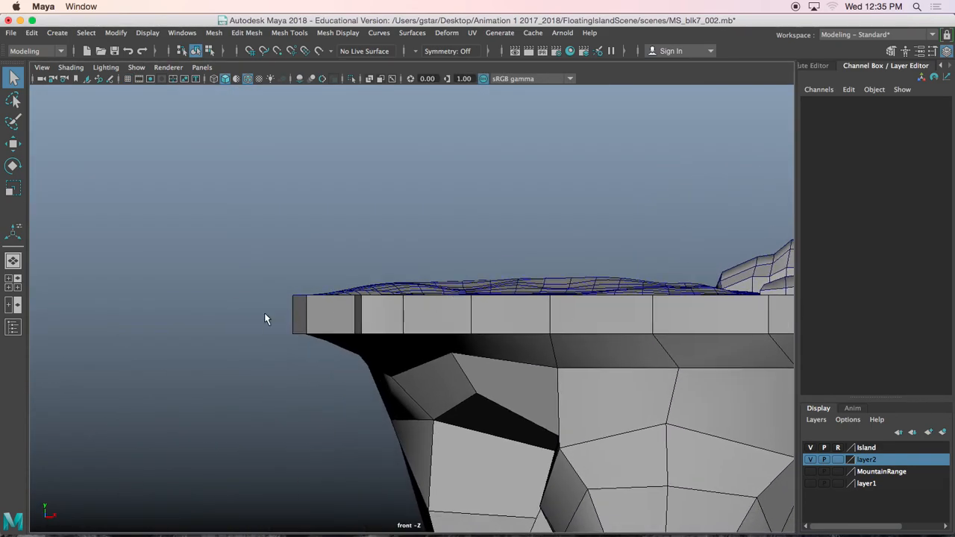
alt+middle_drag(267, 318, 337, 352)
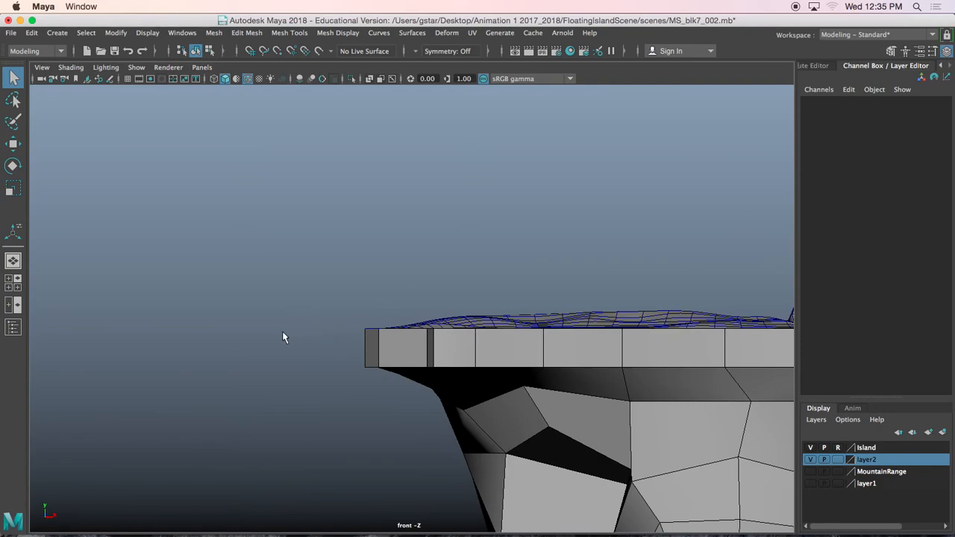
alt+middle_drag(241, 337, 332, 373)
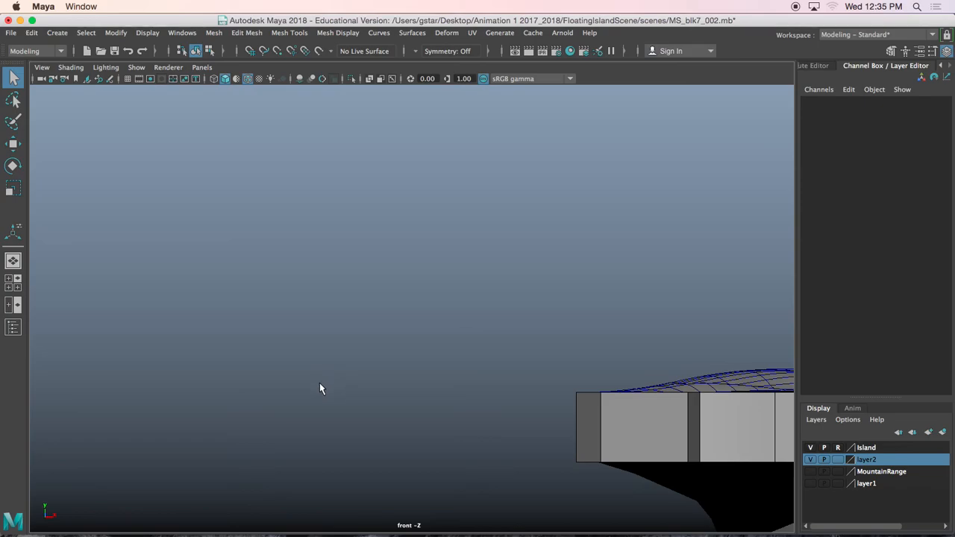
click(43, 69)
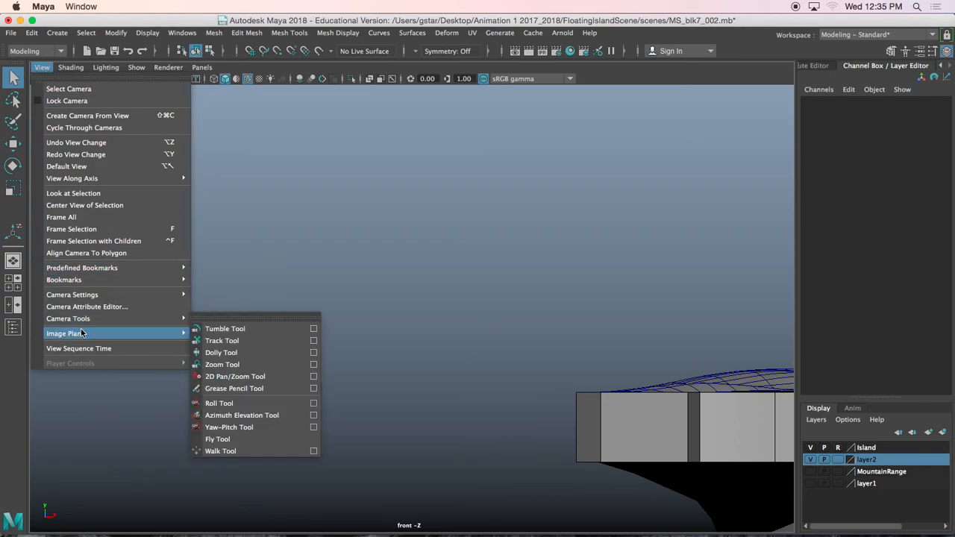
mouse_move(74, 338)
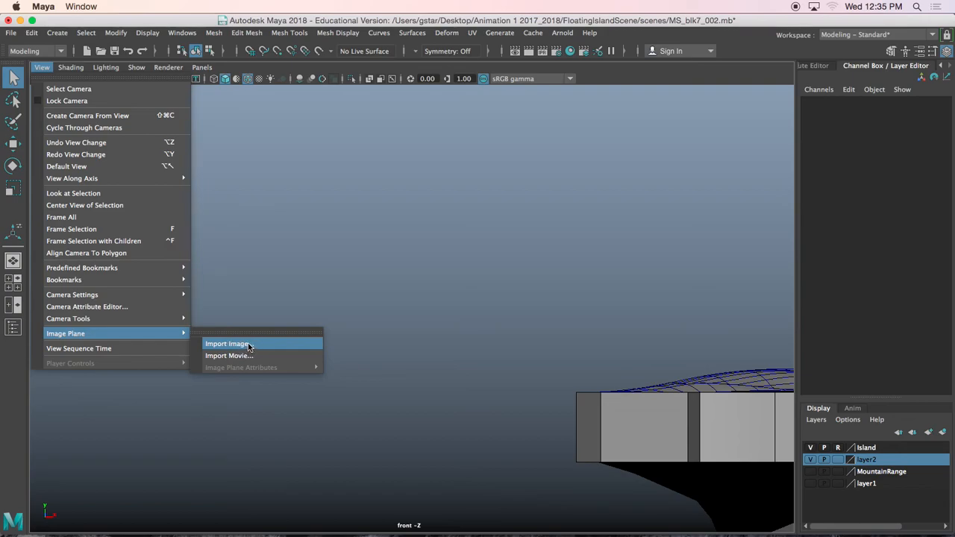
click(41, 69)
click(41, 69)
click(333, 288)
scroll(442, 321, down, 3)
alt+middle_drag(484, 334, 254, 341)
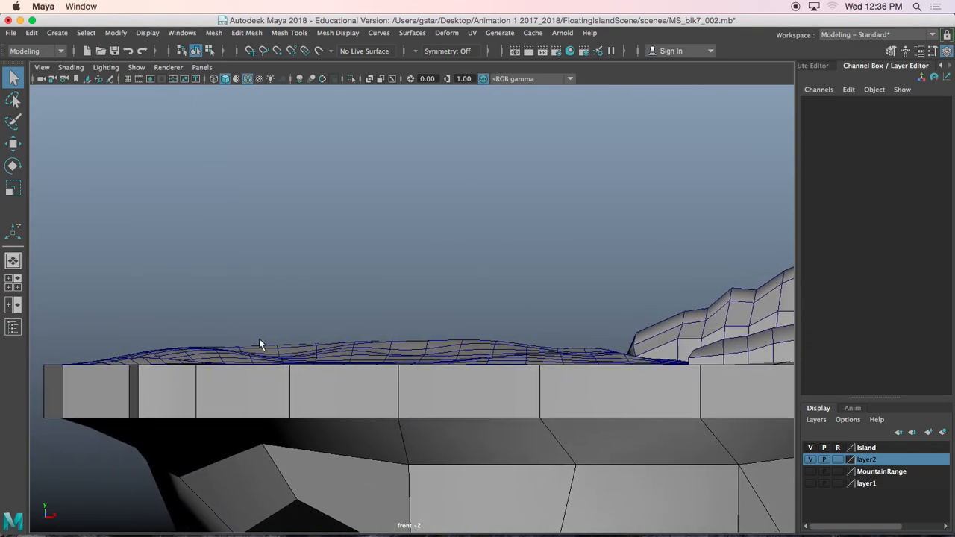
alt+middle_drag(423, 288, 430, 296)
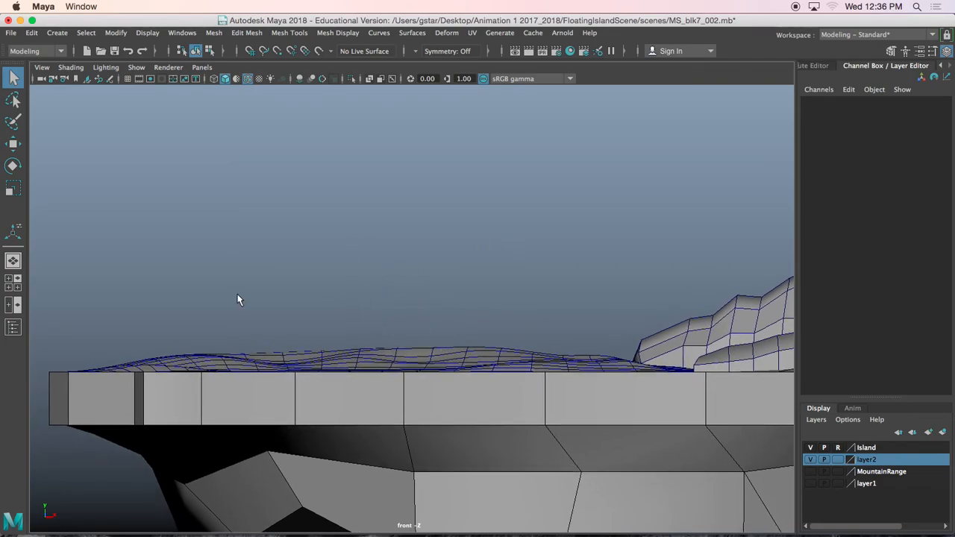
key(space)
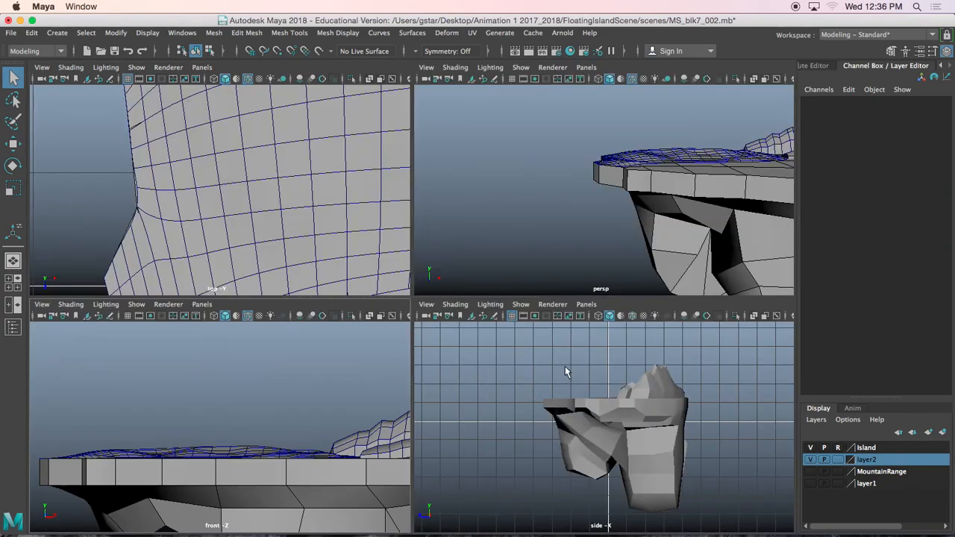
key(space)
scroll(439, 301, up, 6)
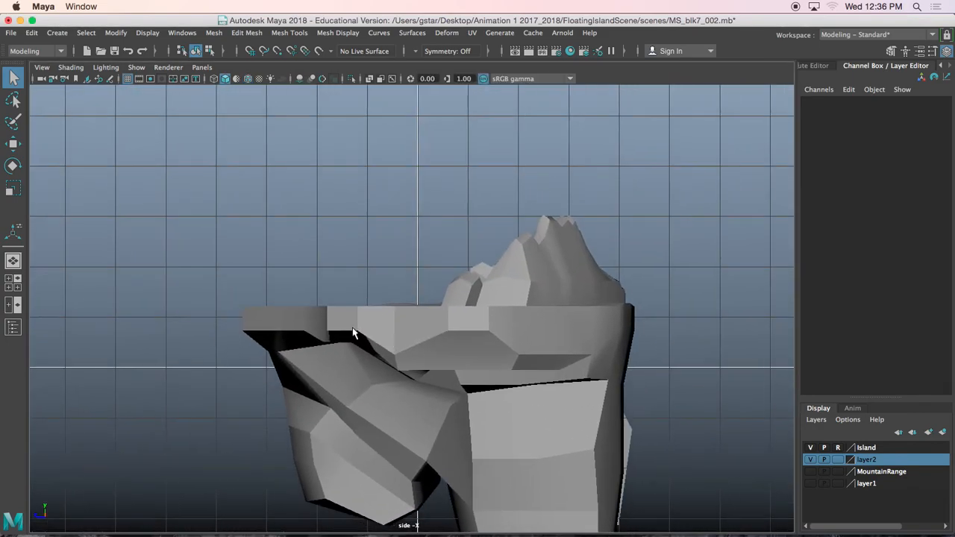
key(space)
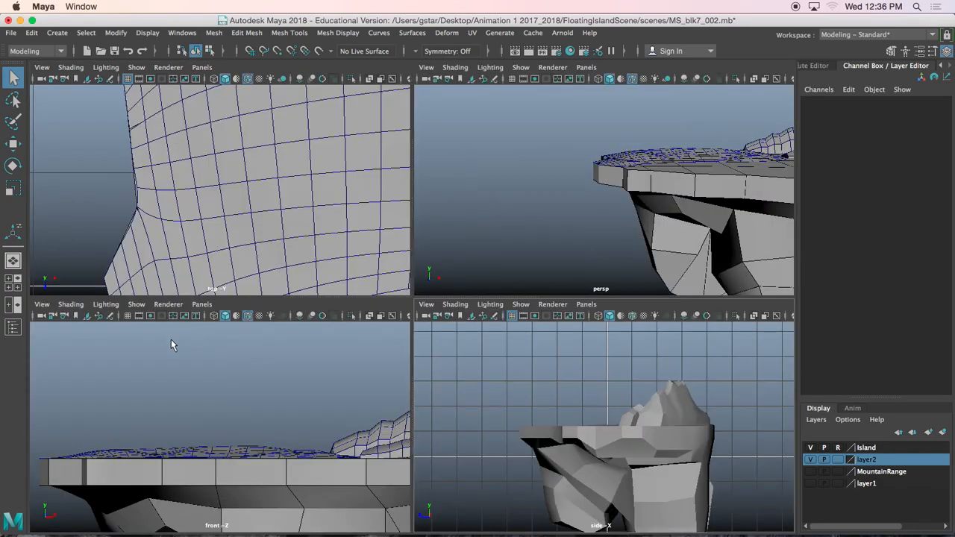
- Start importing an image as an image plane in the front view and browse up to the Desktop folder
key(space)
click(42, 67)
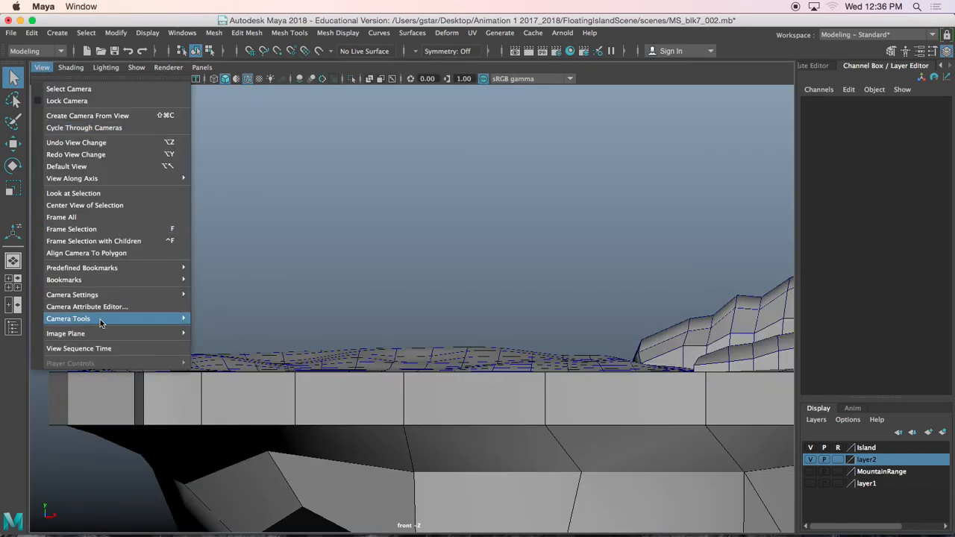
click(257, 346)
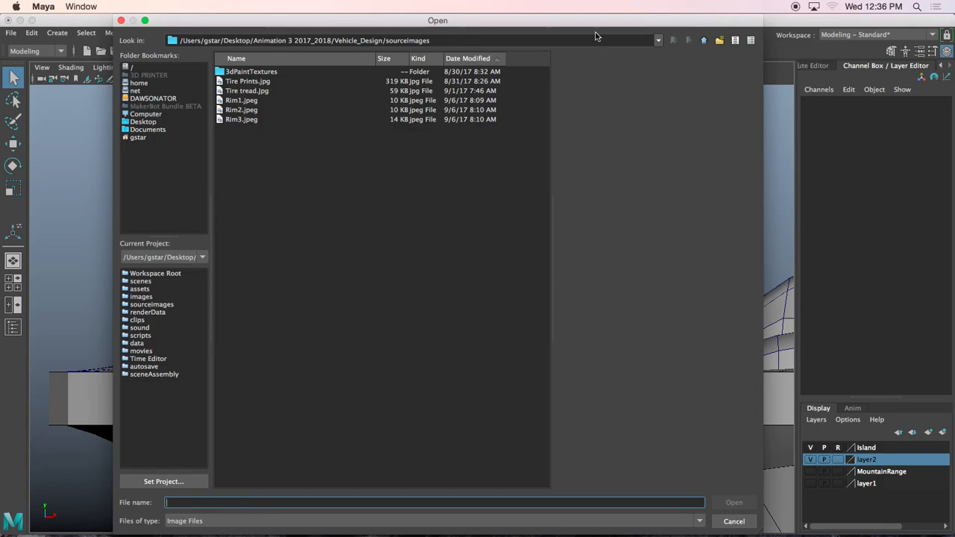
click(705, 42)
click(705, 41)
click(705, 41)
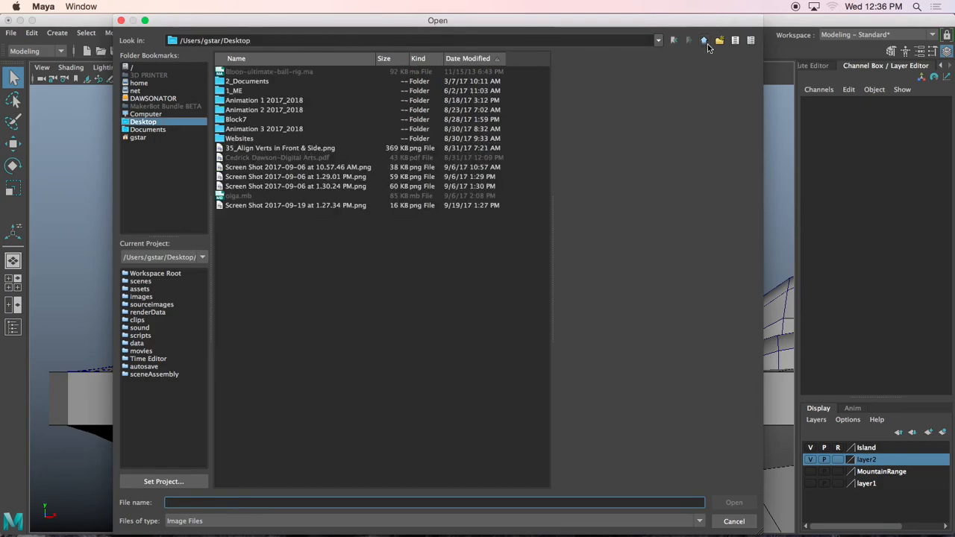
- Import CactusShapes.jpg from the sourceimages folder of Animation 1 2017_2018/FloatingIslandScene as the image plane
click(286, 101)
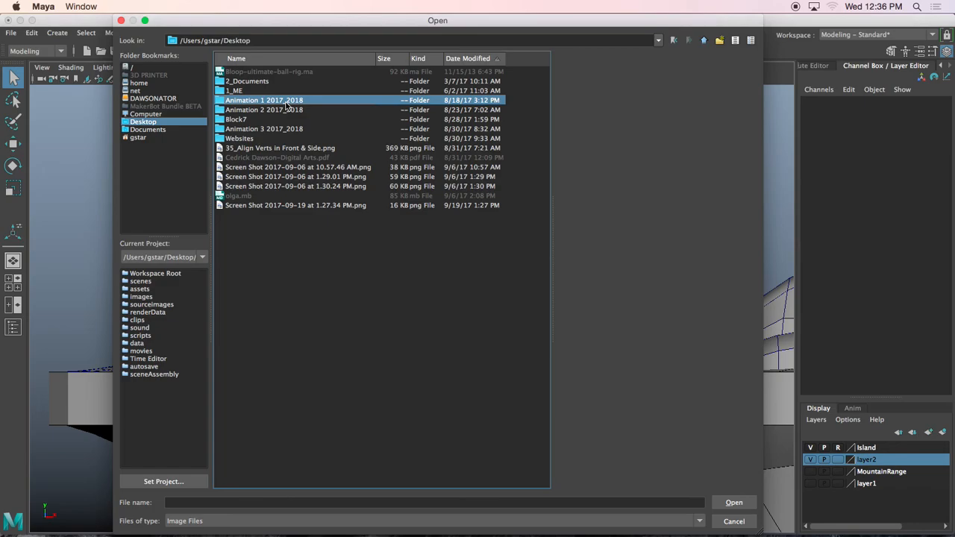
double_click(286, 101)
double_click(264, 81)
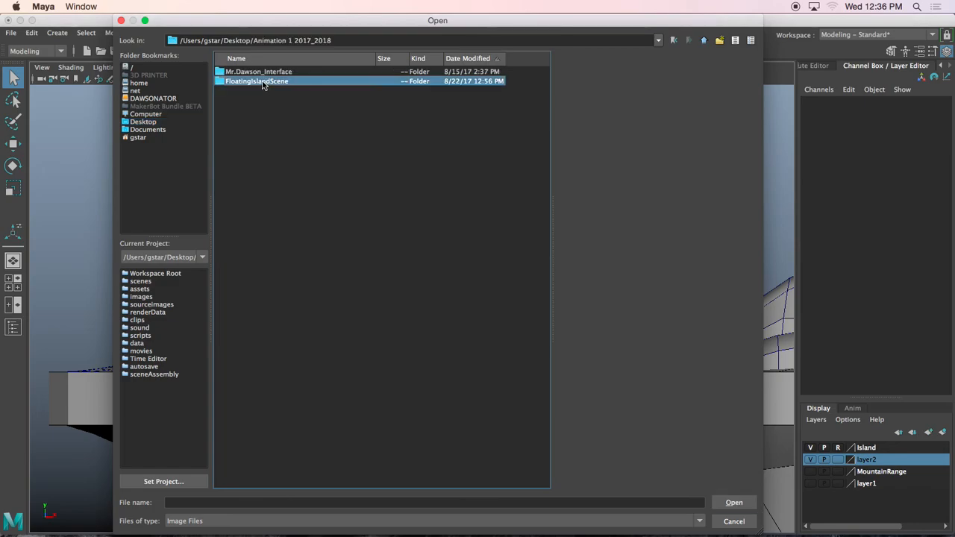
click(247, 216)
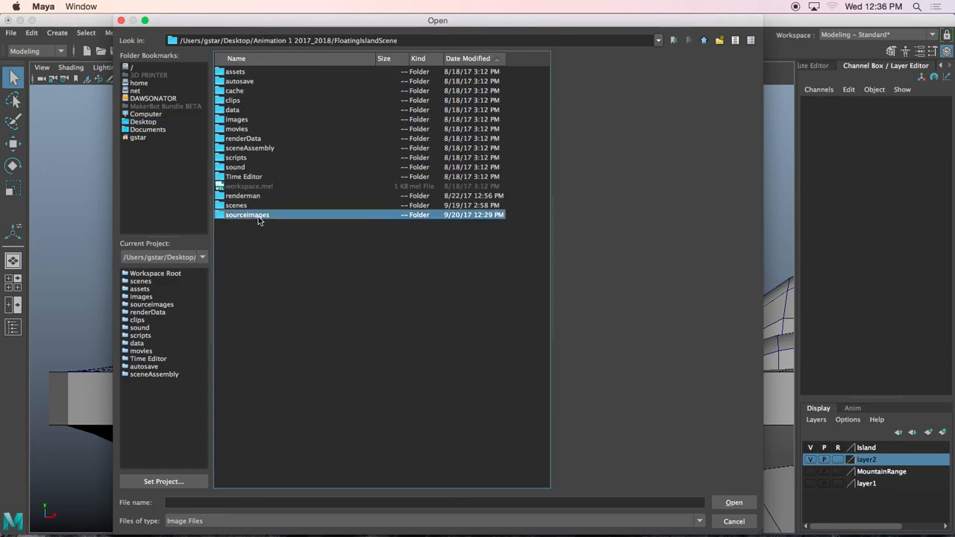
double_click(258, 216)
click(249, 111)
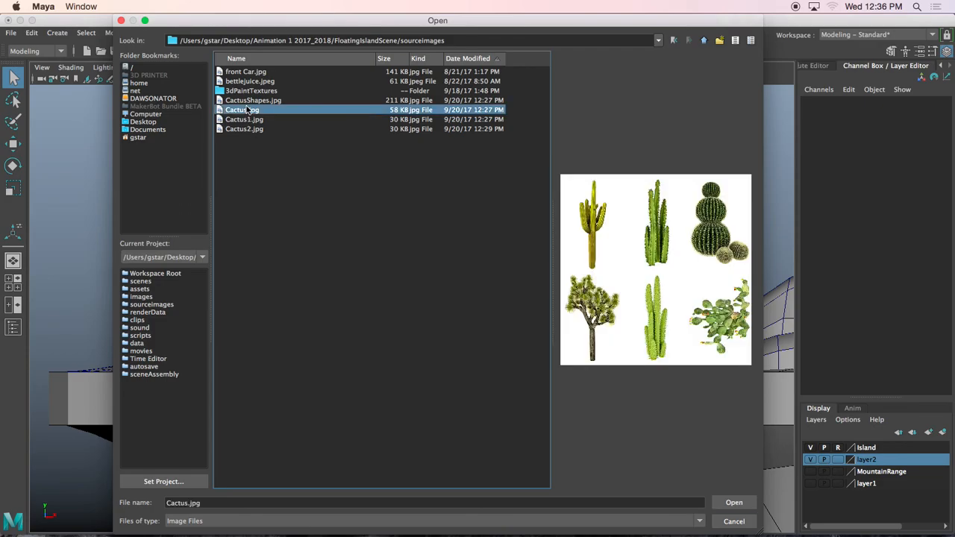
click(248, 102)
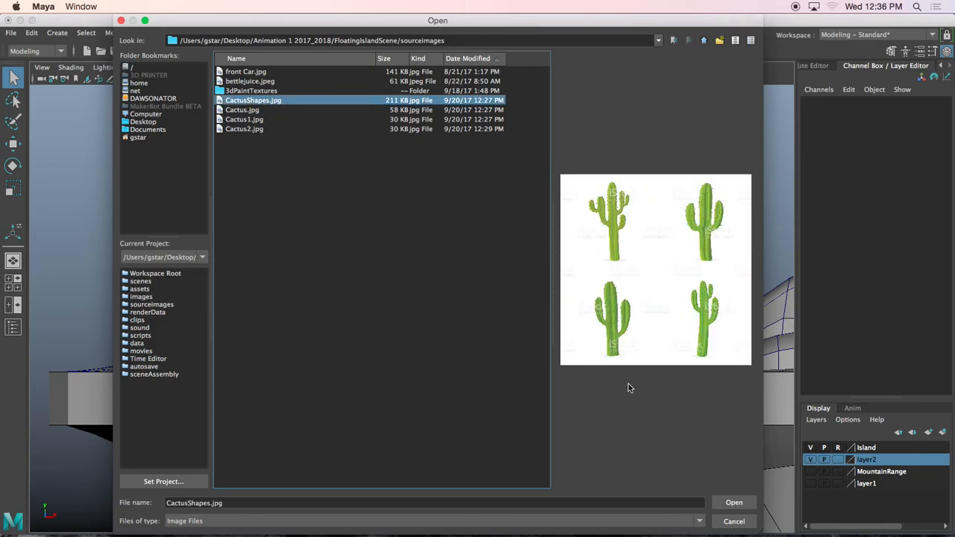
click(733, 503)
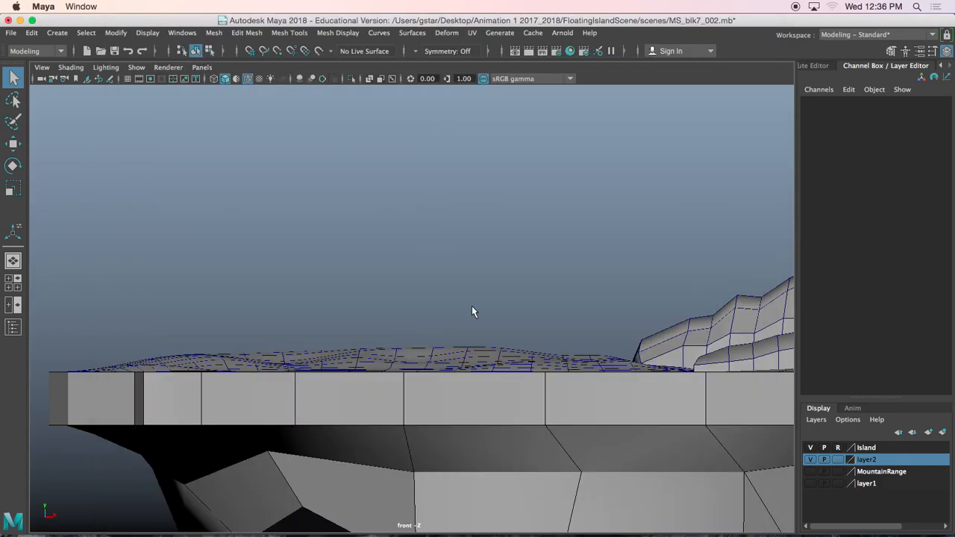
- Display the front view in wireframe and locate the imported cactus image behind the island
scroll(452, 334, down, 5)
alt+middle_drag(445, 422, 427, 352)
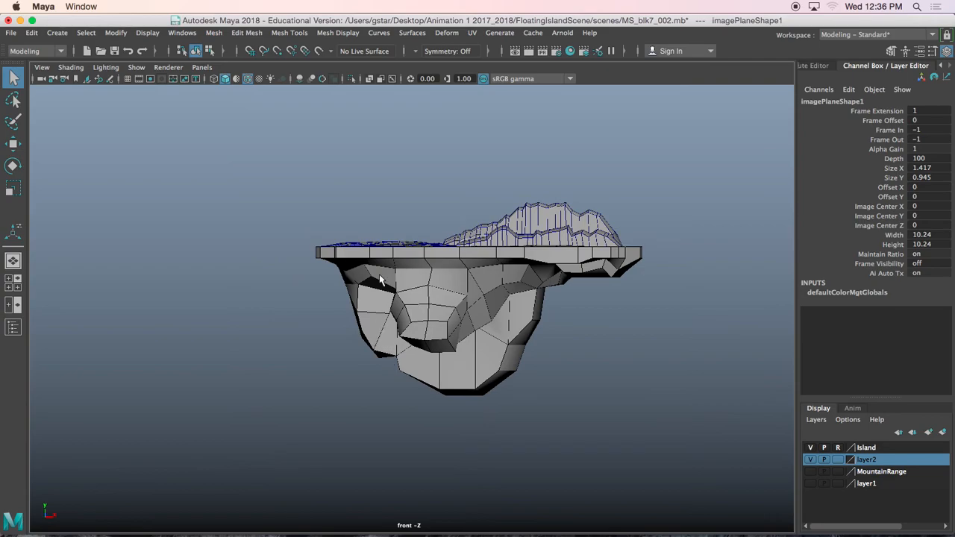
key(4)
scroll(424, 351, up, 6)
scroll(411, 336, up, 4)
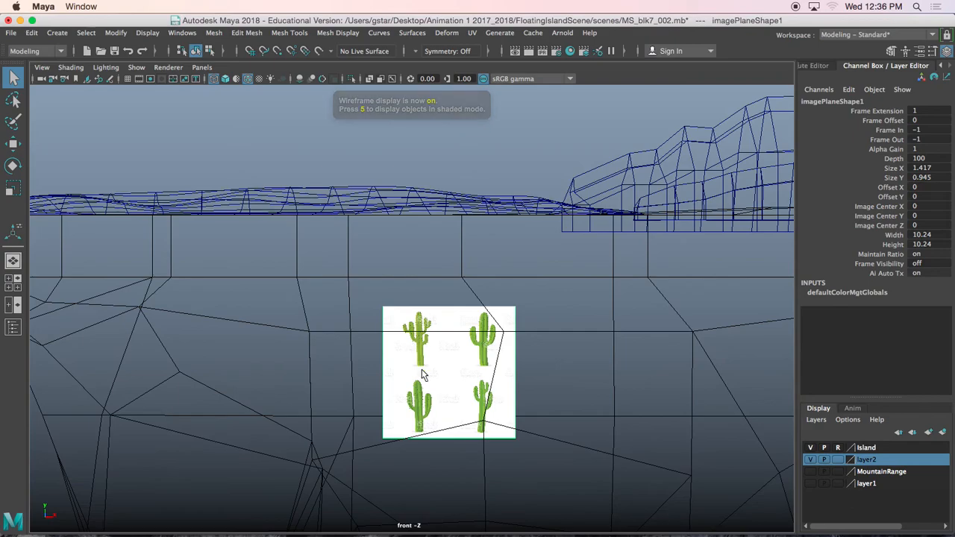
- Move the cactus image plane up and to the left, out of the island's geometry
key(w)
drag(450, 375, 271, 142)
alt+middle_drag(271, 143, 468, 249)
scroll(468, 249, up, 5)
drag(478, 195, 152, 165)
alt+middle_drag(241, 181, 580, 184)
drag(580, 183, 86, 224)
alt+middle_drag(85, 224, 377, 236)
- Scale up the cactus image plane uniformly, reposition it beside the island's left edge, and deselect it
key(r)
alt+right_drag(370, 236, 326, 243)
drag(363, 241, 481, 256)
key(w)
alt+right_drag(490, 256, 410, 271)
drag(409, 271, 356, 205)
click(531, 217)
scroll(532, 217, down, 3)
scroll(532, 217, down, 2)
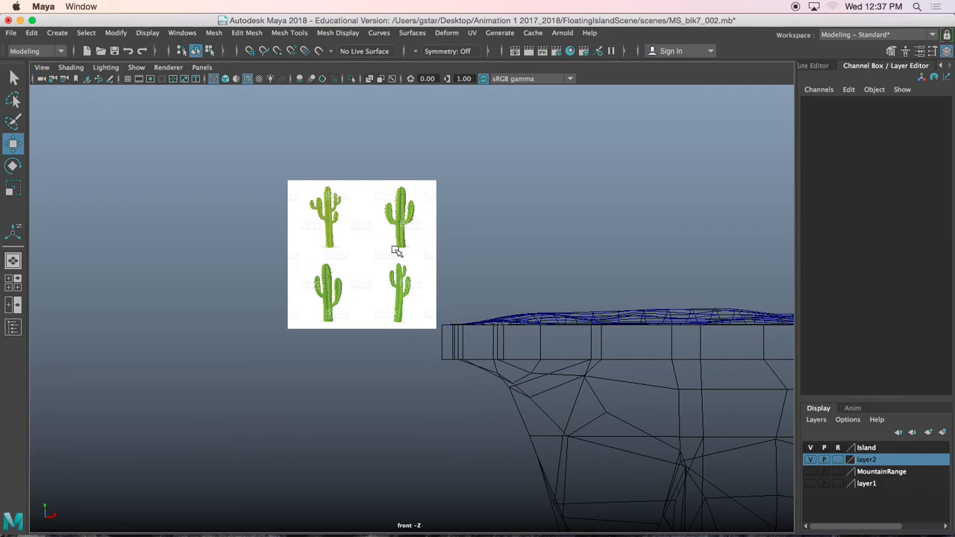
- Compare the two cactus shapes in the left column of the reference image
scroll(397, 252, up, 7)
alt+middle_drag(229, 239, 533, 337)
scroll(533, 336, up, 4)
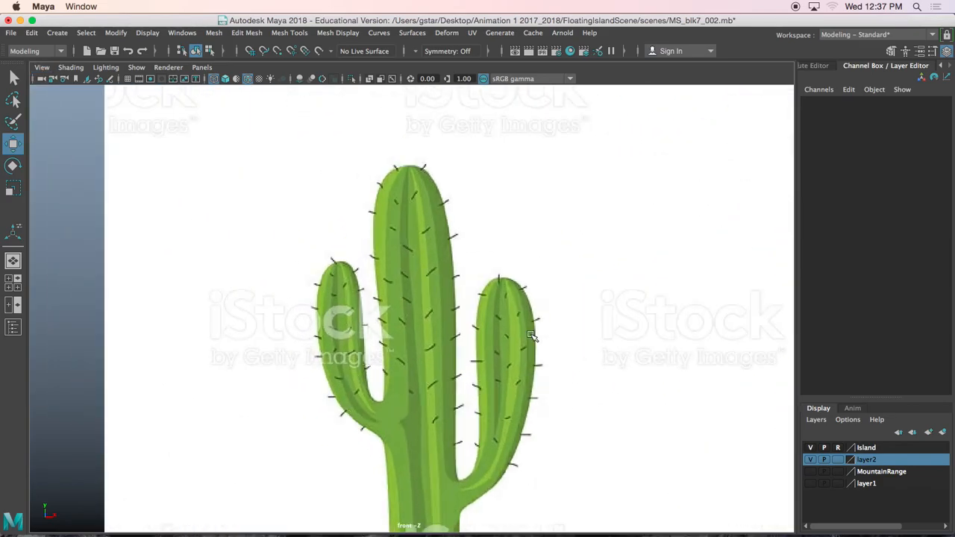
alt+middle_drag(527, 258, 553, 369)
alt+middle_drag(552, 181, 533, 427)
alt+middle_drag(527, 171, 499, 367)
- Examine how the arms branch from the trunk on the upper-left cactus in the reference image
scroll(500, 377, up, 3)
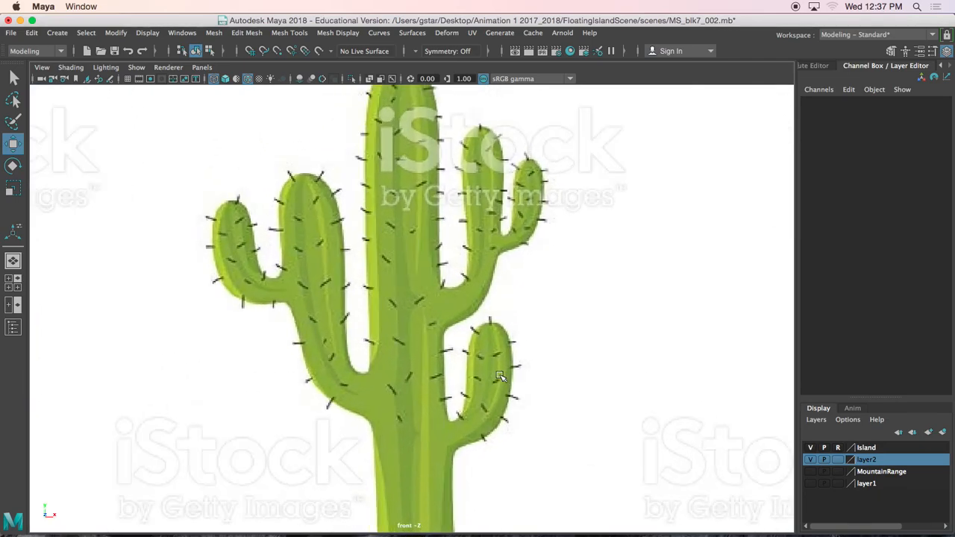
scroll(499, 375, up, 2)
scroll(424, 286, up, 4)
alt+middle_drag(419, 405, 267, 406)
alt+middle_drag(515, 383, 486, 355)
alt+middle_drag(341, 371, 536, 323)
alt+middle_drag(412, 454, 463, 412)
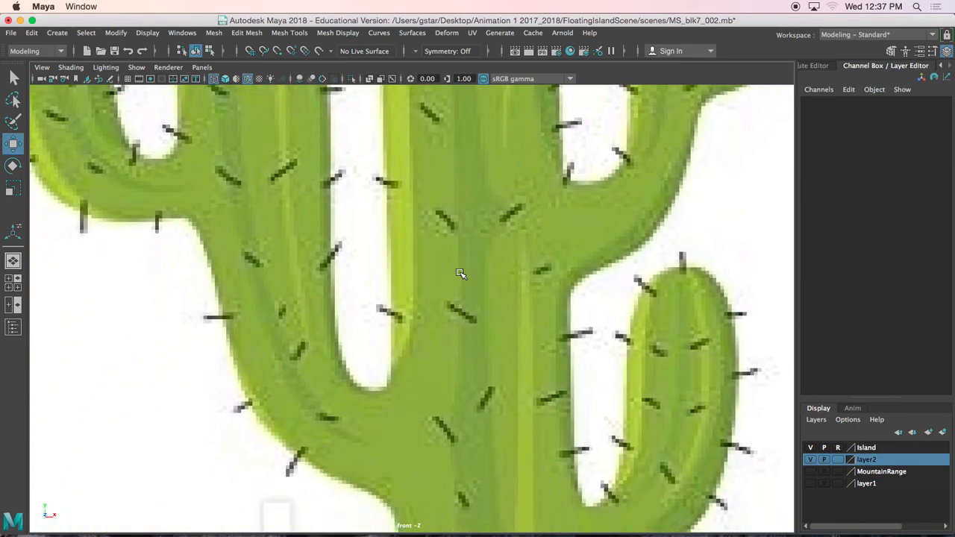
scroll(483, 259, down, 6)
alt+middle_drag(461, 245, 457, 323)
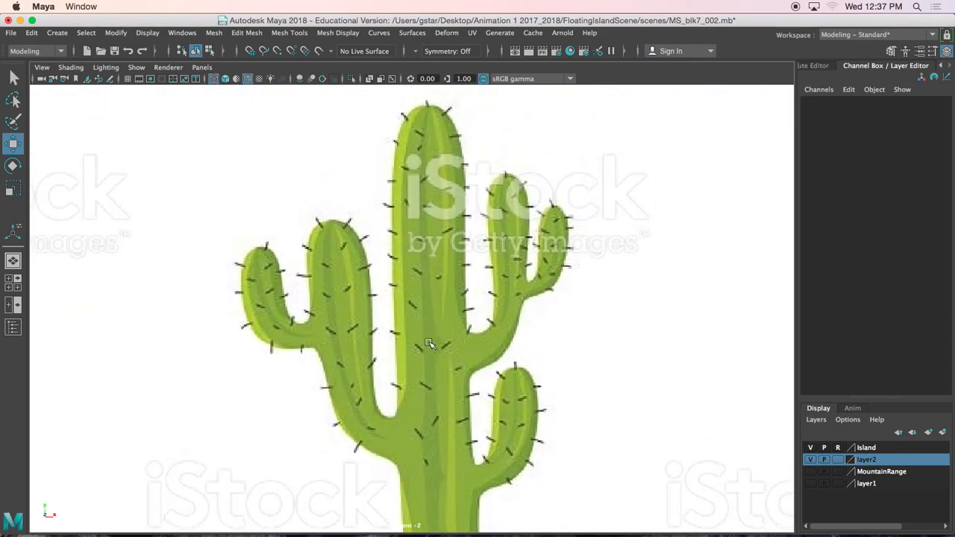
alt+middle_drag(423, 379, 412, 270)
scroll(432, 339, up, 6)
alt+middle_drag(406, 213, 395, 266)
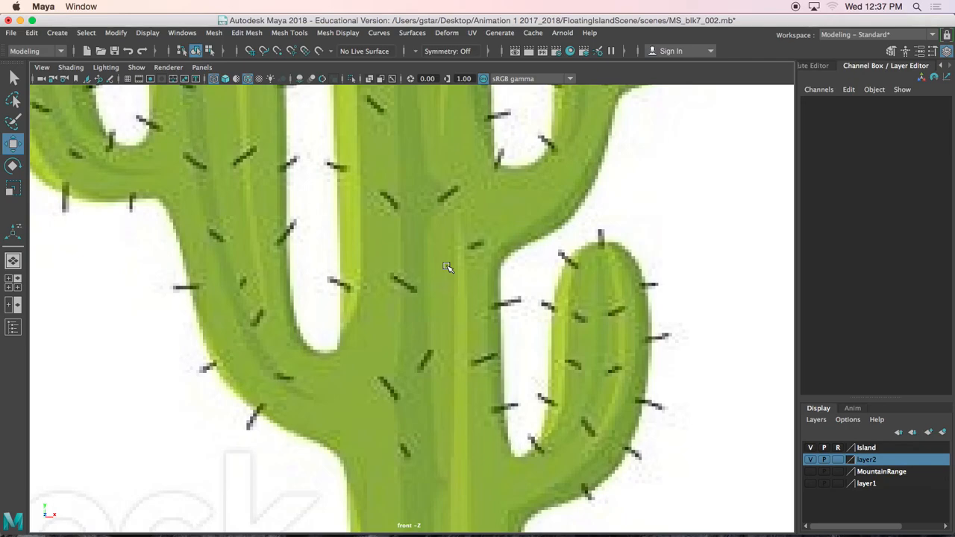
alt+middle_drag(344, 221, 432, 294)
scroll(431, 294, down, 3)
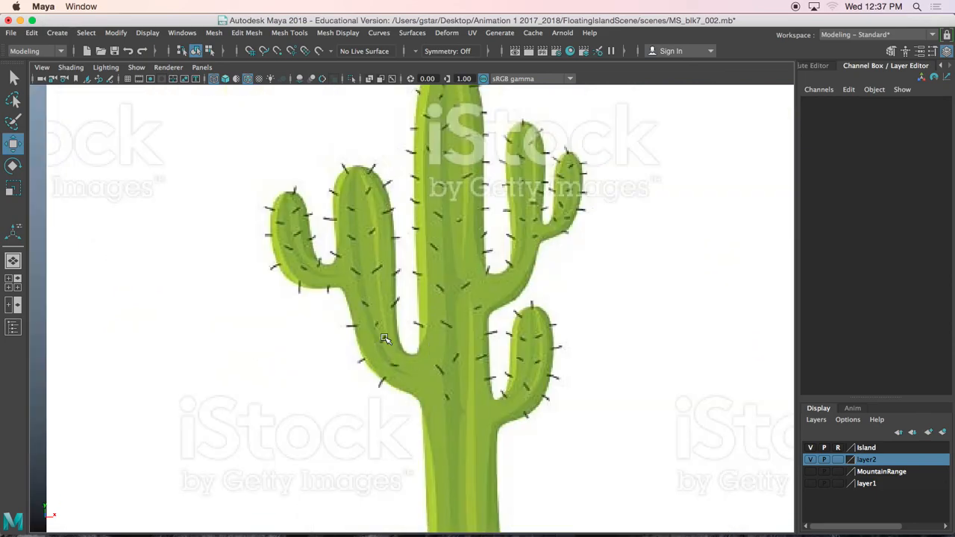
alt+middle_drag(169, 192, 216, 63)
click(42, 67)
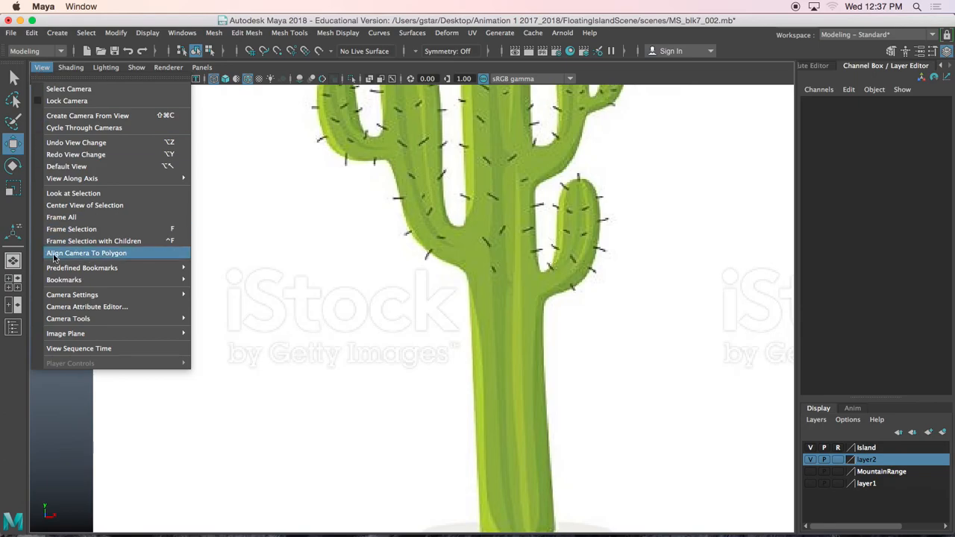
mouse_move(58, 333)
click(228, 345)
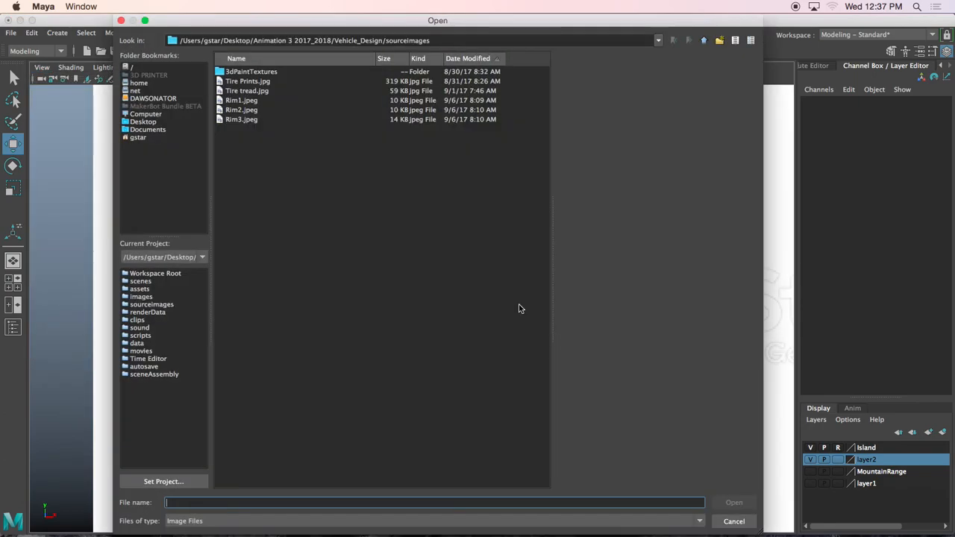
click(704, 40)
click(704, 39)
click(703, 40)
double_click(288, 100)
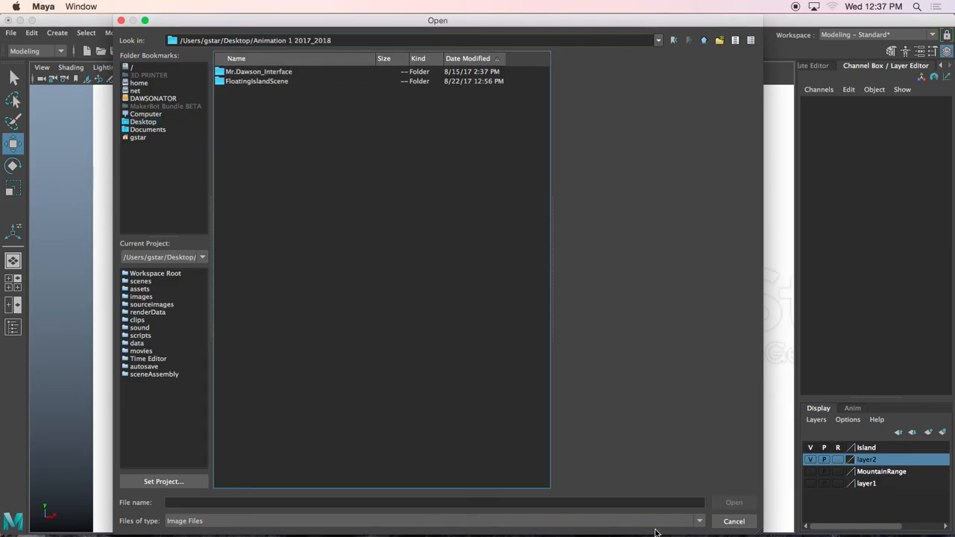
click(733, 521)
- Set the project to the FloatingIslandScene folder inside Animation 1 2017_2018 on the Desktop
click(12, 32)
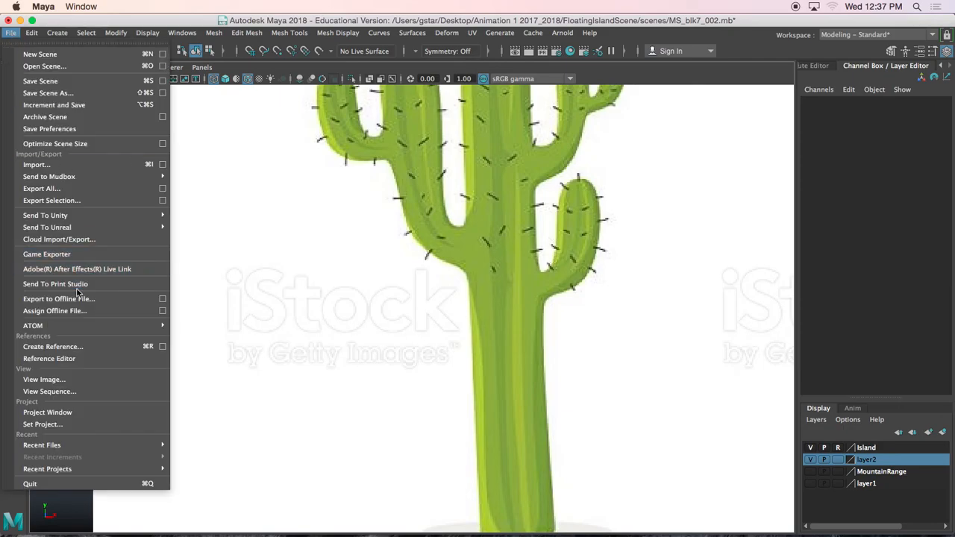
click(82, 425)
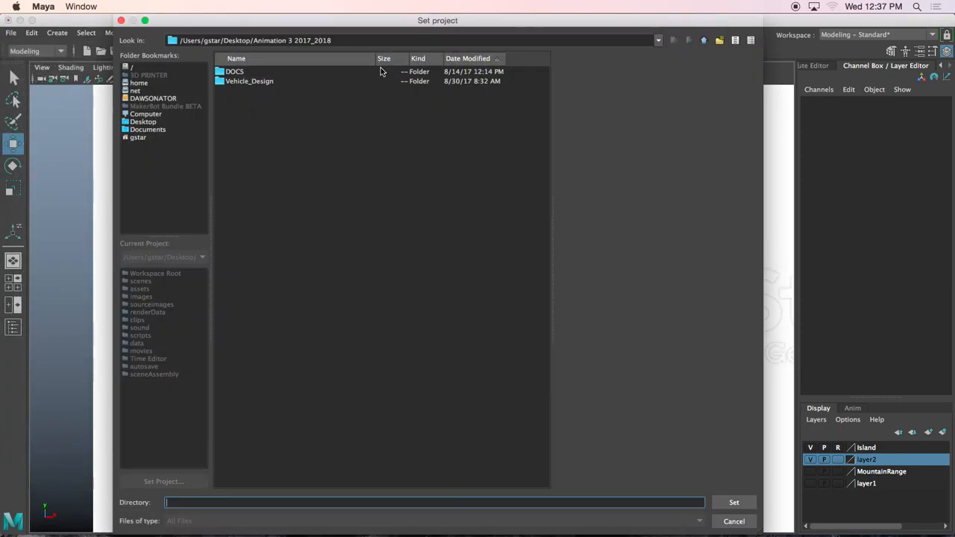
click(702, 41)
click(701, 41)
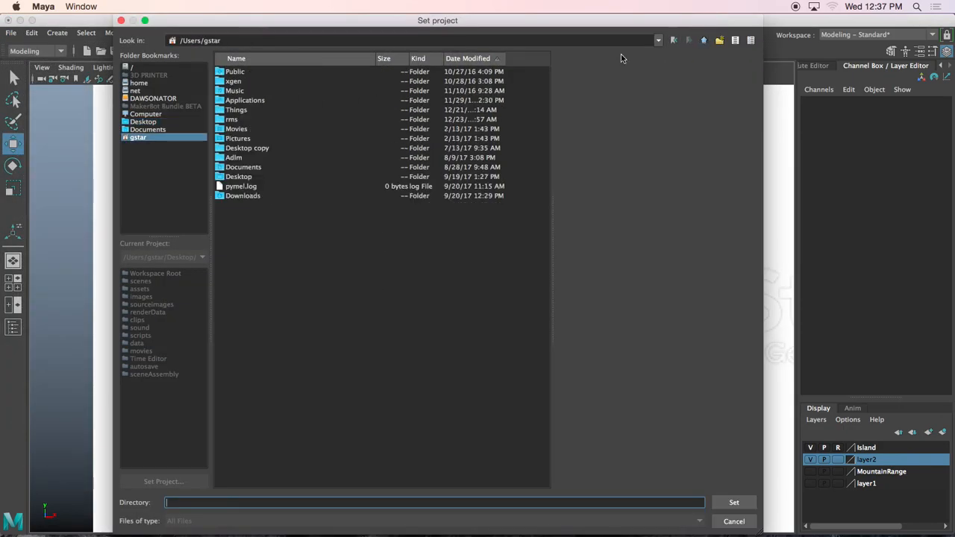
click(153, 122)
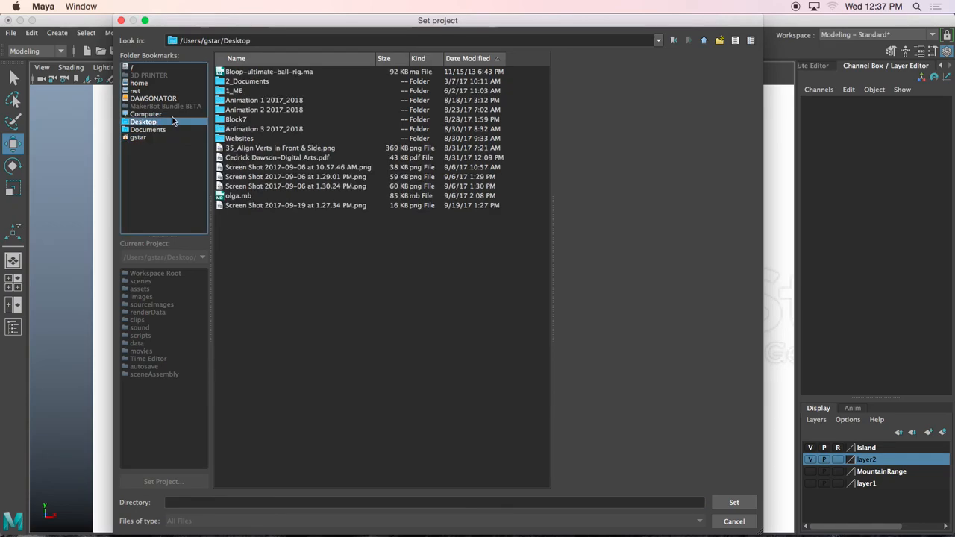
double_click(271, 101)
double_click(247, 83)
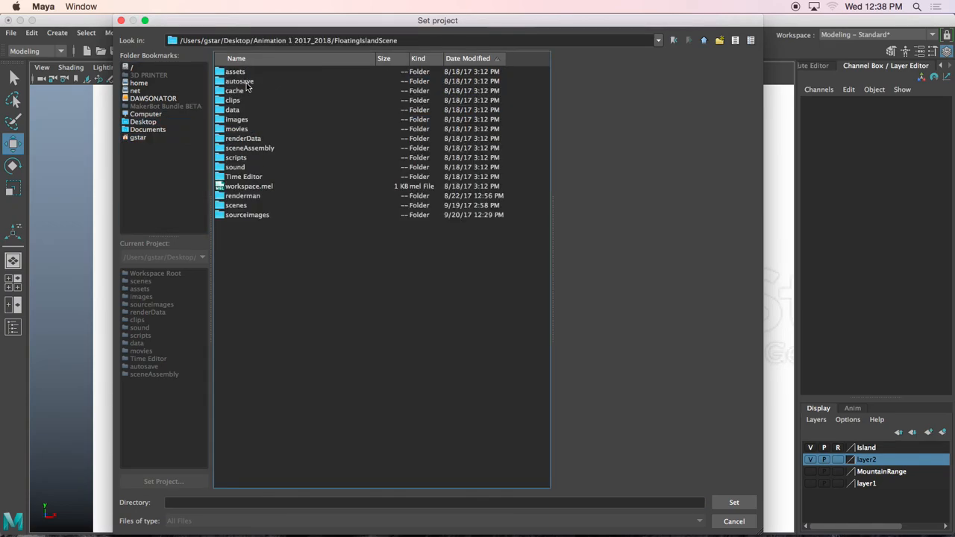
click(731, 503)
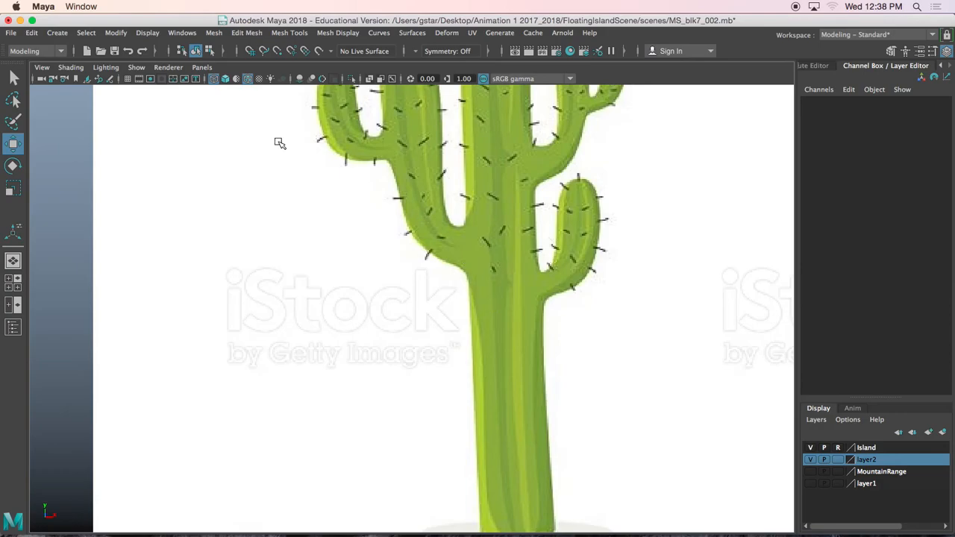
- Import Cactus2.jpg from the project's sourceimages folder as an image plane in the front view
click(42, 67)
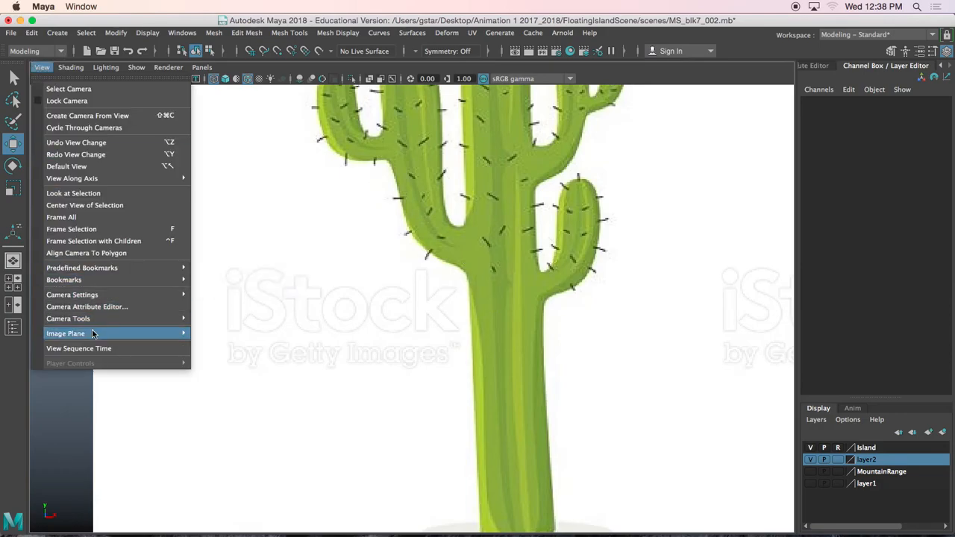
mouse_move(92, 335)
click(224, 344)
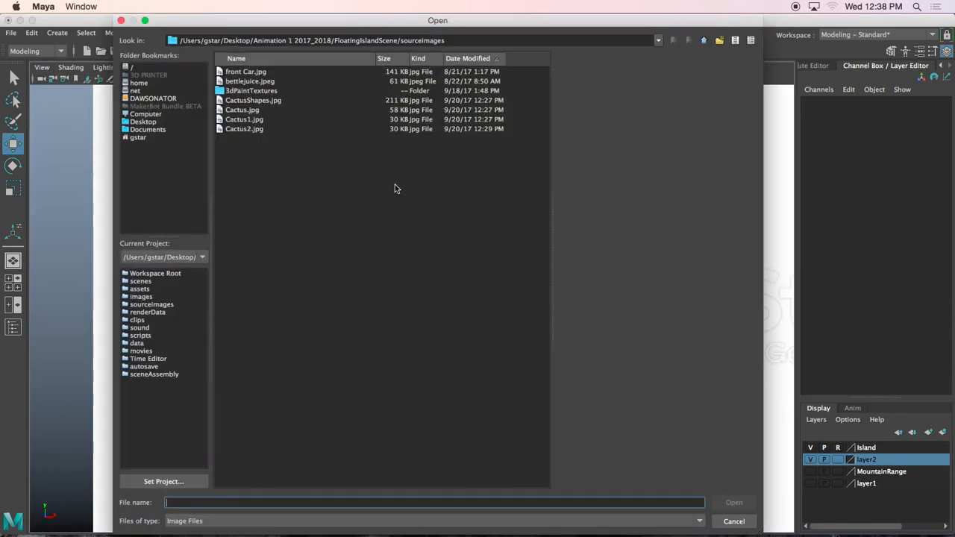
click(248, 128)
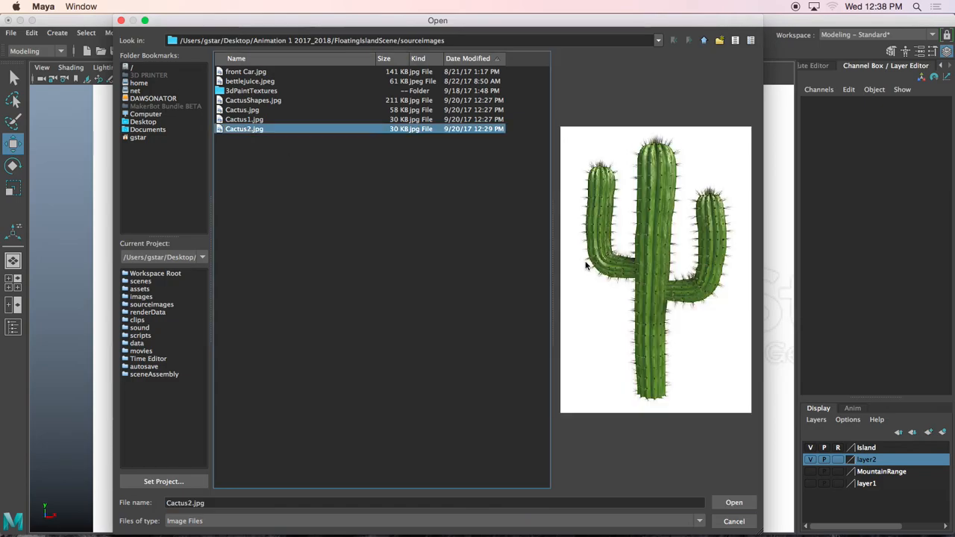
click(733, 504)
- Move the Cactus2 image plane up and to the left, beside the four-cactus reference plane
scroll(292, 313, down, 10)
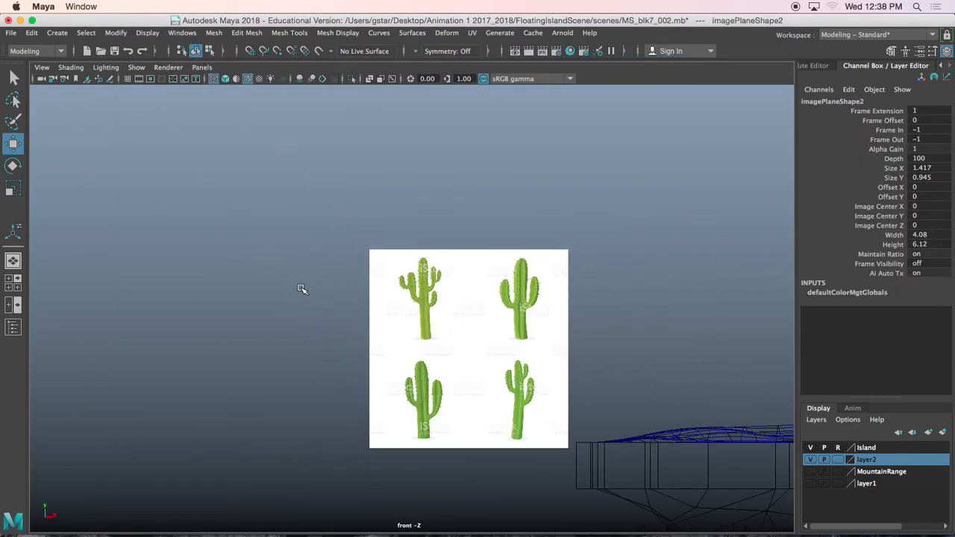
alt+middle_drag(507, 405, 347, 239)
scroll(348, 240, down, 2)
drag(621, 320, 264, 215)
key(r)
- Examine the ribs, spines and rounded top of the cactus trunk in the Cactus2 reference image
key(f)
scroll(348, 243, up, 5)
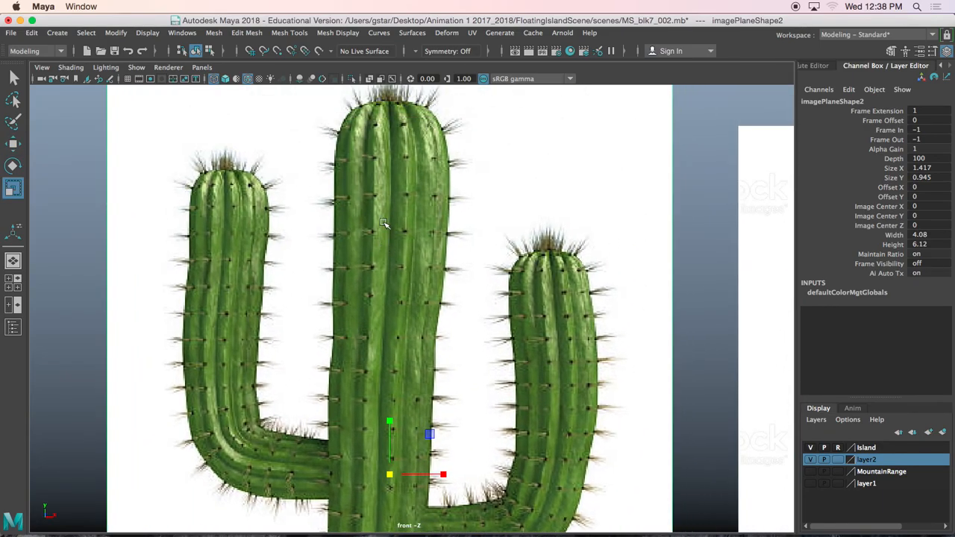
scroll(383, 222, up, 3)
alt+middle_drag(367, 148, 375, 312)
scroll(376, 312, up, 3)
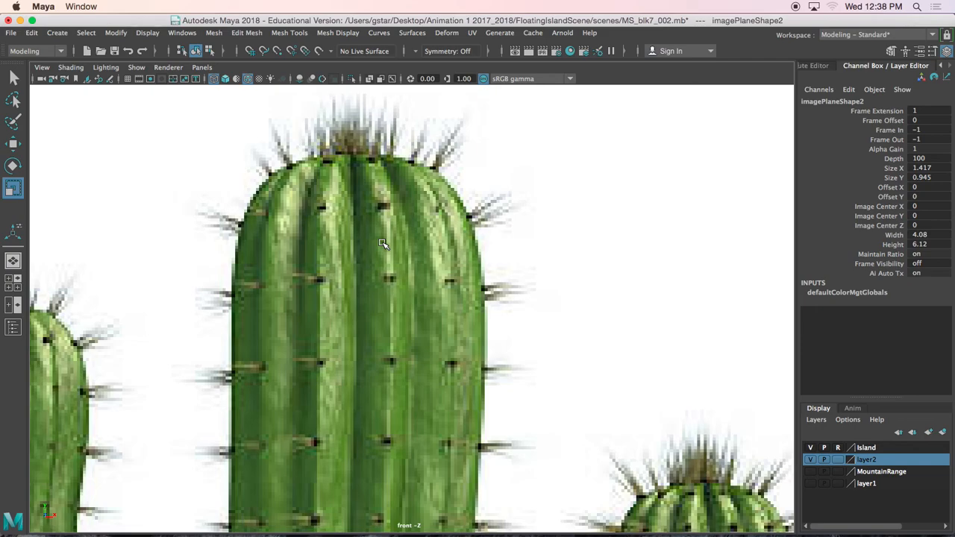
scroll(383, 286, down, 4)
alt+middle_drag(395, 403, 401, 328)
scroll(401, 328, down, 2)
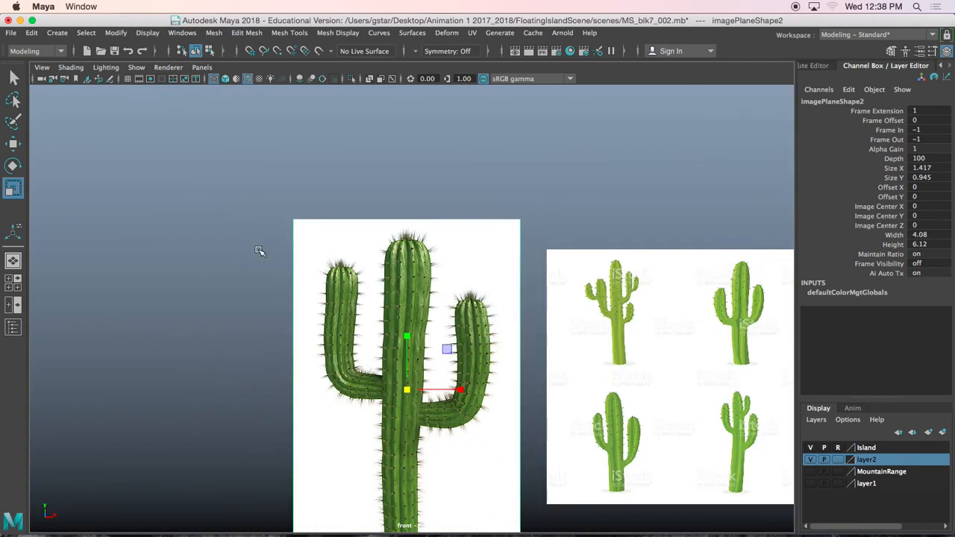
- Deselect the Cactus2 plane and import Cactus.jpg from sourceimages as another image plane
click(259, 251)
click(42, 68)
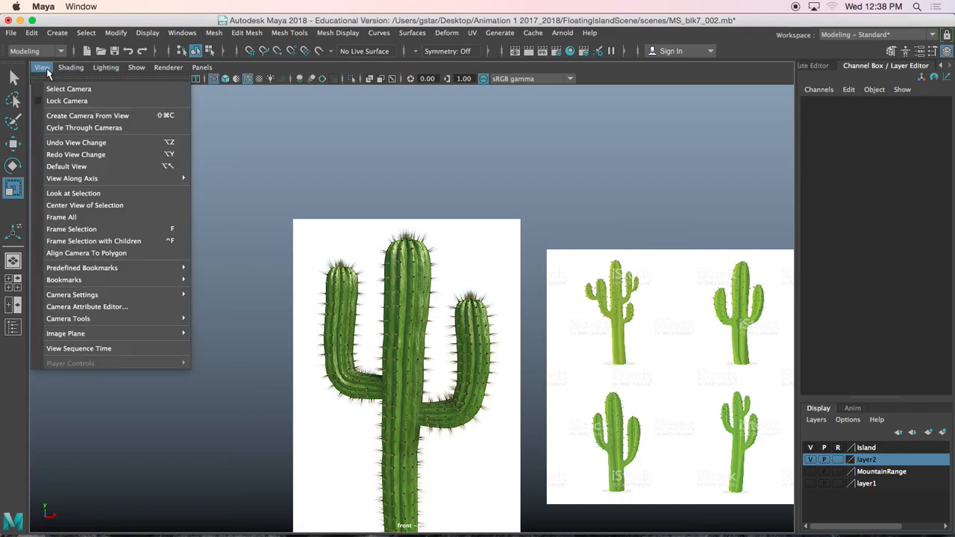
mouse_move(76, 337)
click(242, 343)
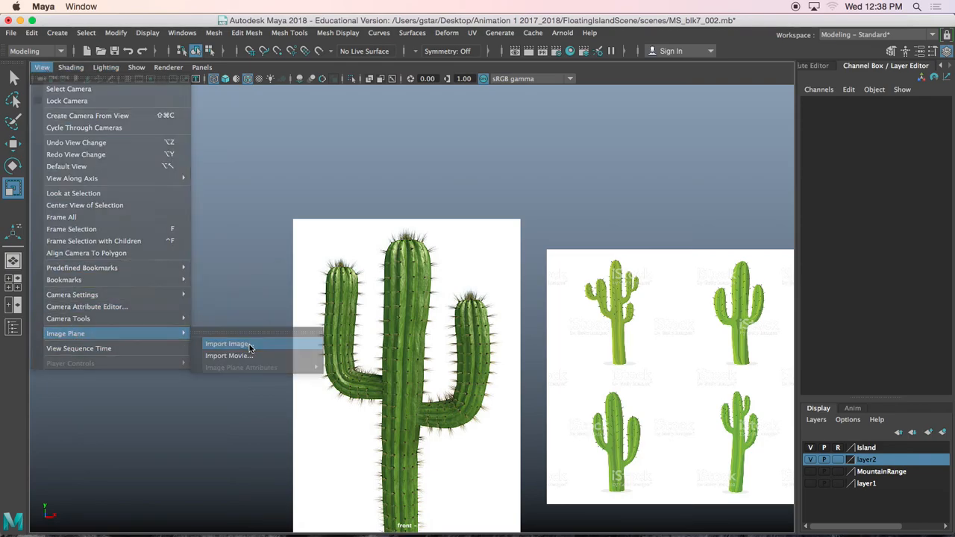
click(247, 110)
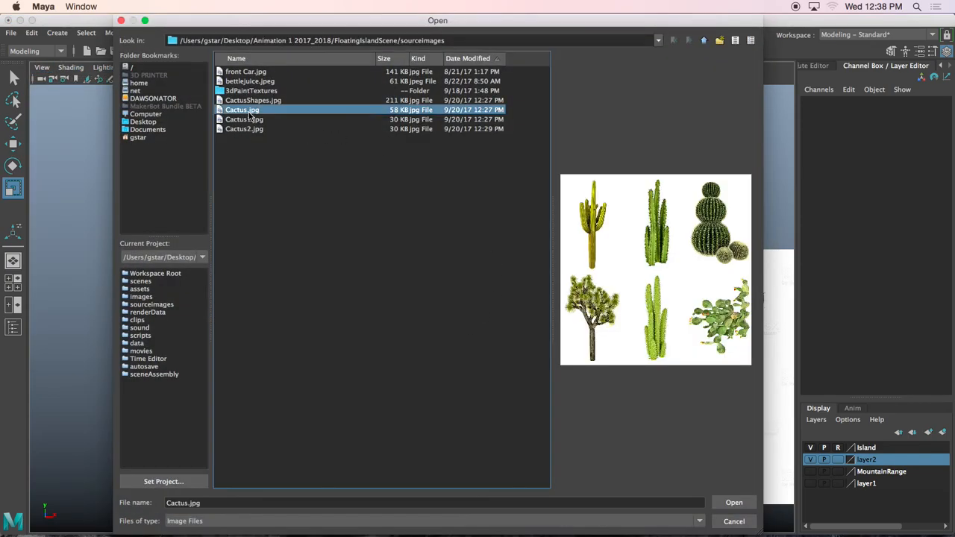
click(248, 120)
click(249, 110)
click(730, 508)
- Move the six-cactus image plane away from the island to the left of the Cactus2 plane
scroll(393, 261, down, 8)
alt+middle_drag(475, 371, 404, 312)
drag(690, 377, 754, 388)
key(w)
drag(692, 373, 227, 274)
- Scale up the six-cactus image plane uniformly and shift it further left to clear the Cactus2 plane
key(f)
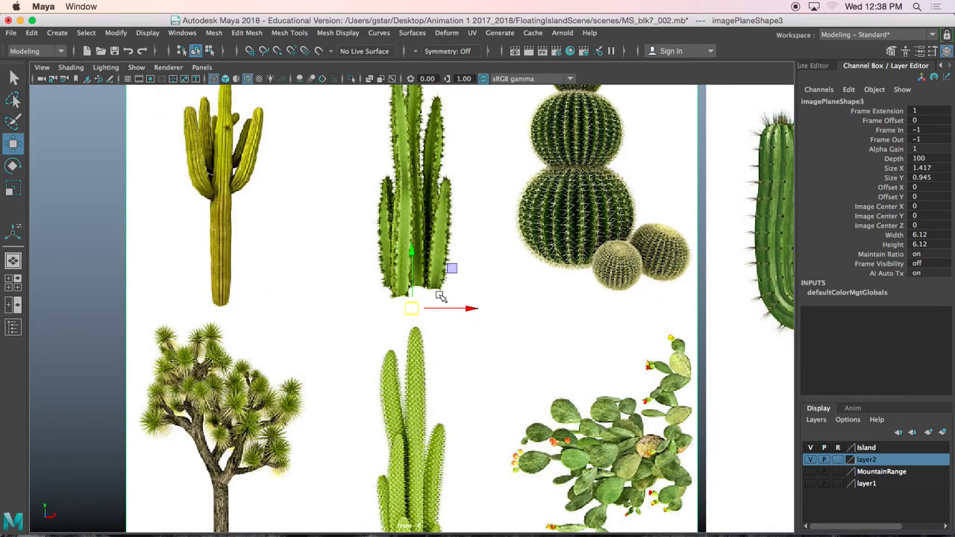
key(r)
drag(422, 308, 341, 326)
key(w)
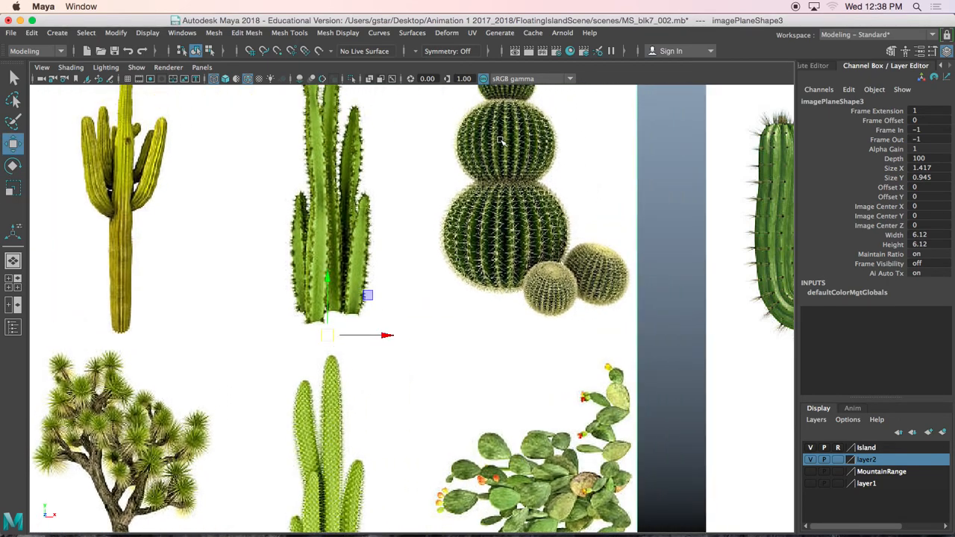
- Inspect the stacked round cactus up close, then scale the six-cactus image plane up slightly
scroll(501, 138, up, 5)
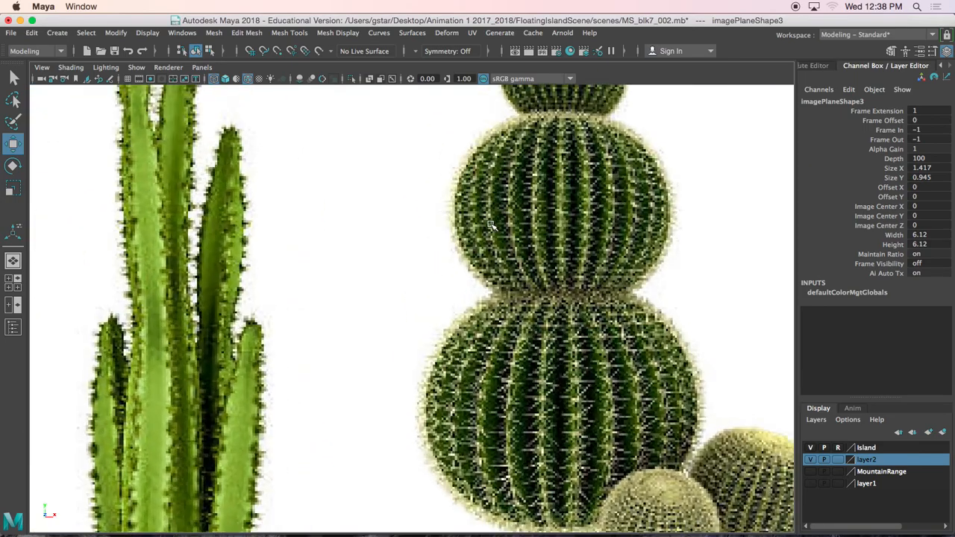
scroll(491, 225, down, 4)
scroll(481, 194, up, 2)
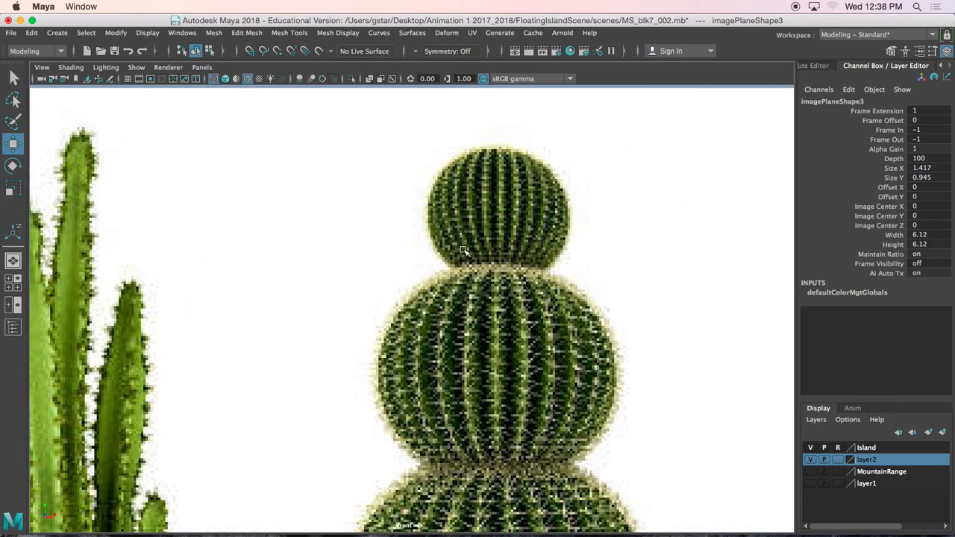
scroll(463, 251, down, 8)
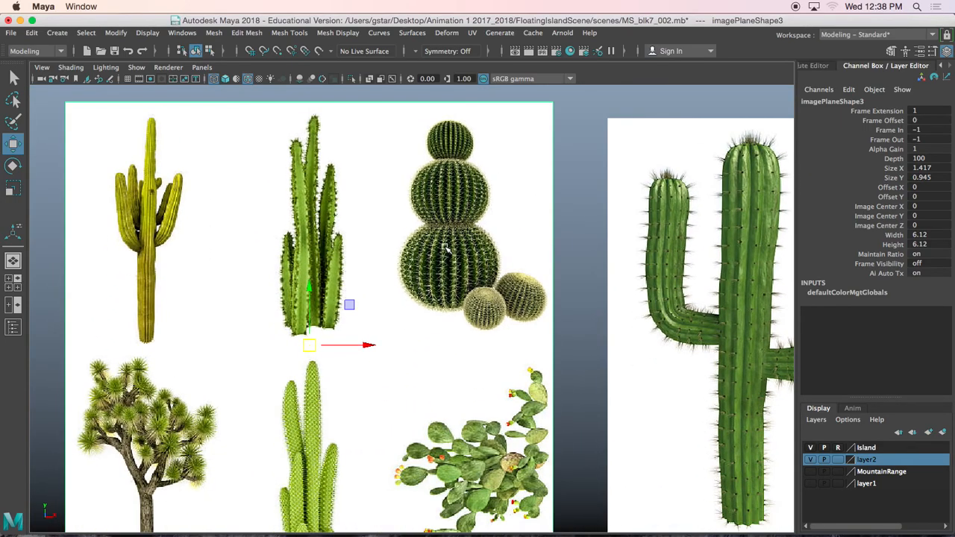
scroll(447, 248, down, 4)
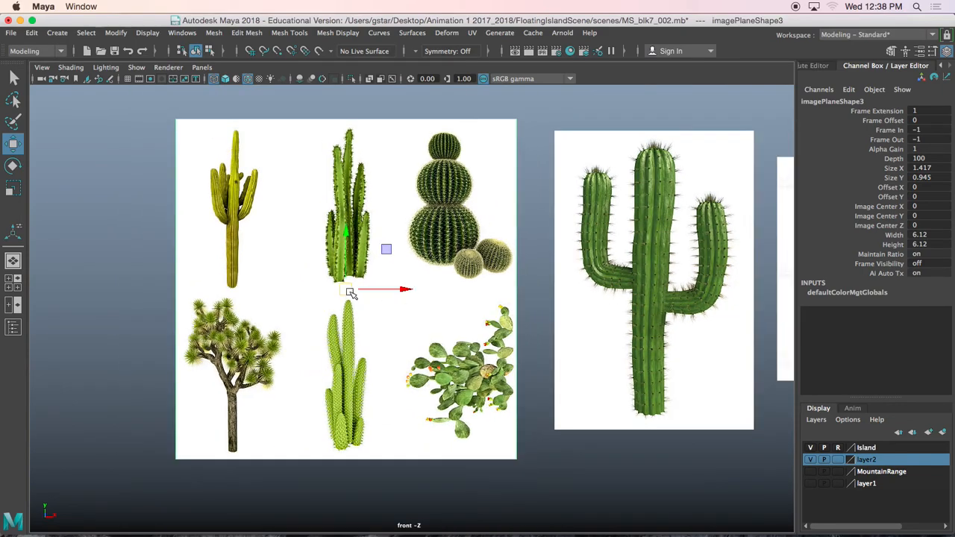
key(r)
drag(345, 289, 360, 290)
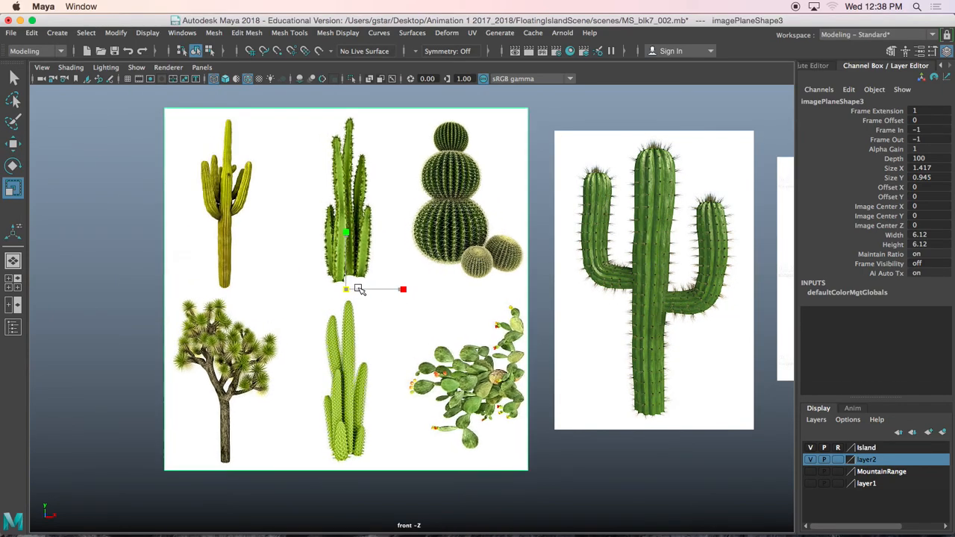
scroll(193, 156, down, 2)
- Preview CactusShapes.jpg, Cactus.jpg, Cactus1.jpg and Cactus2.jpg in the sourceimages folder without importing another image plane
click(53, 69)
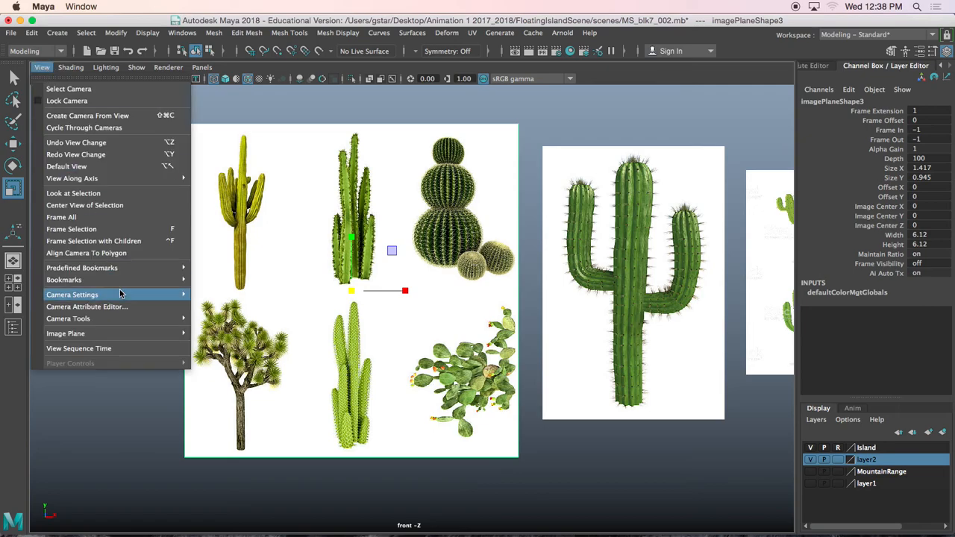
mouse_move(110, 335)
click(236, 345)
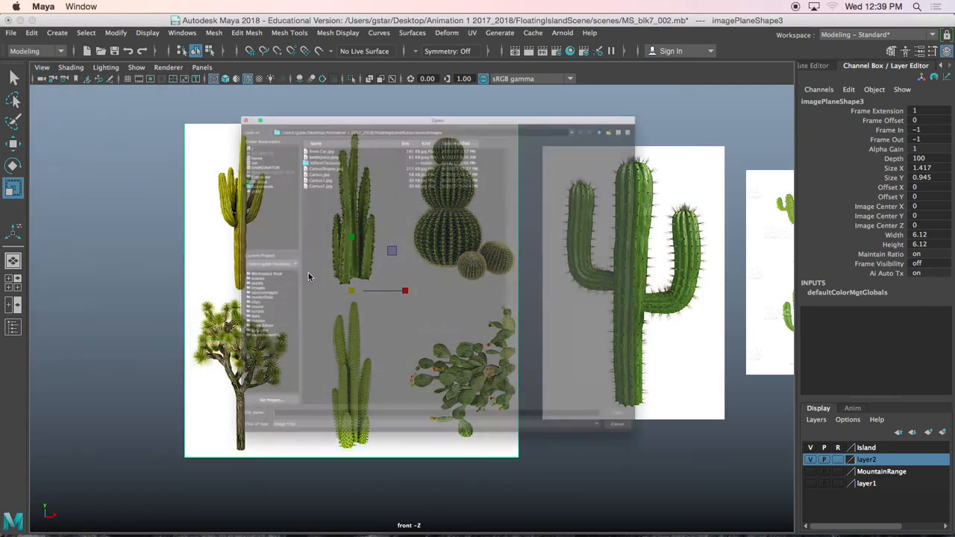
click(246, 110)
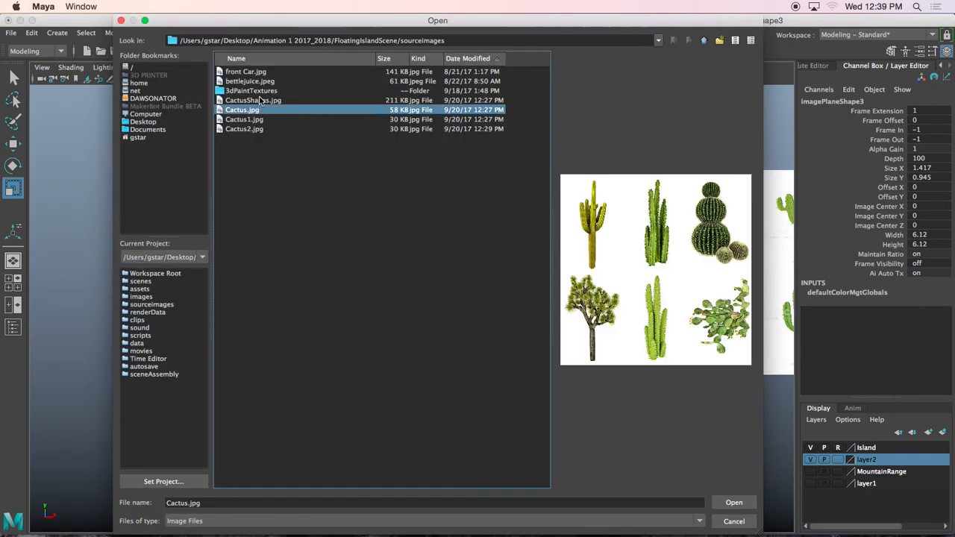
click(260, 100)
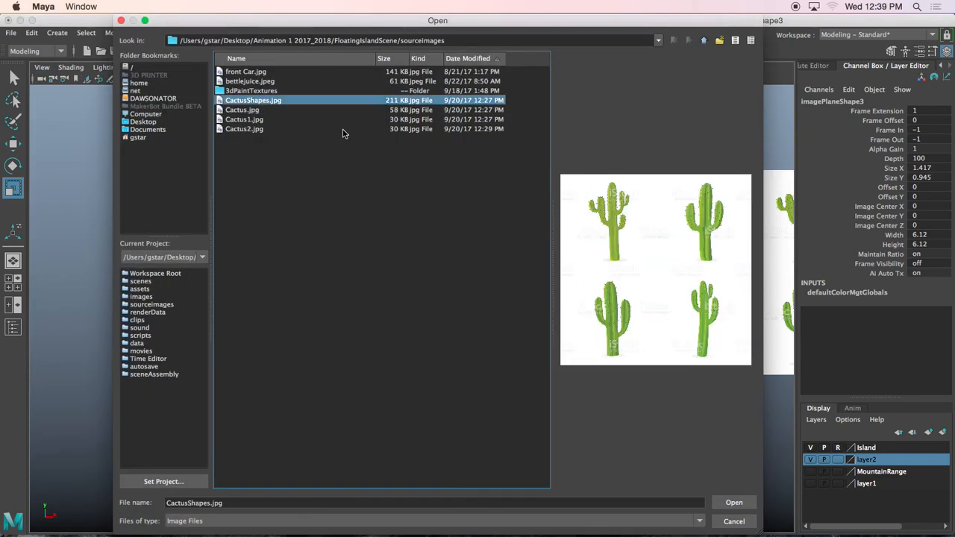
click(256, 119)
click(255, 110)
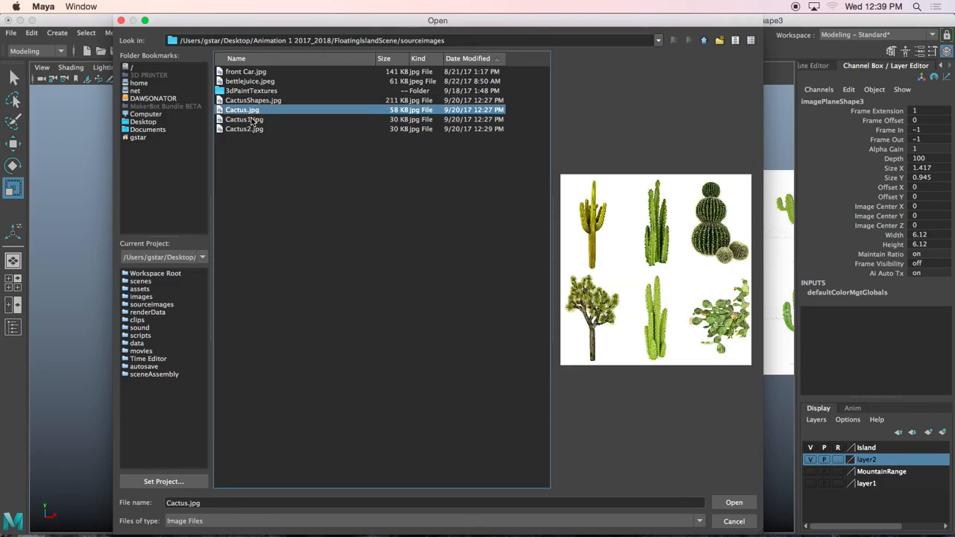
click(252, 120)
click(247, 130)
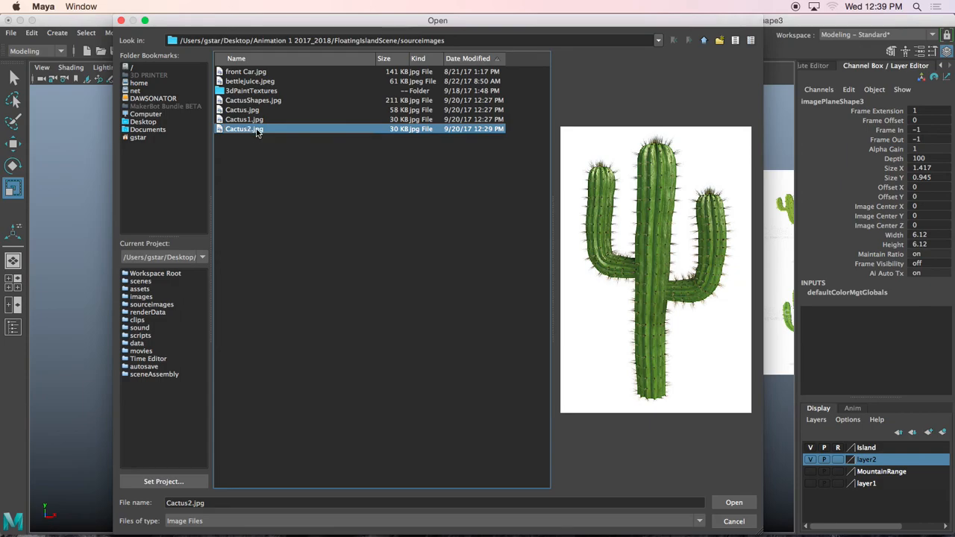
click(258, 120)
click(733, 523)
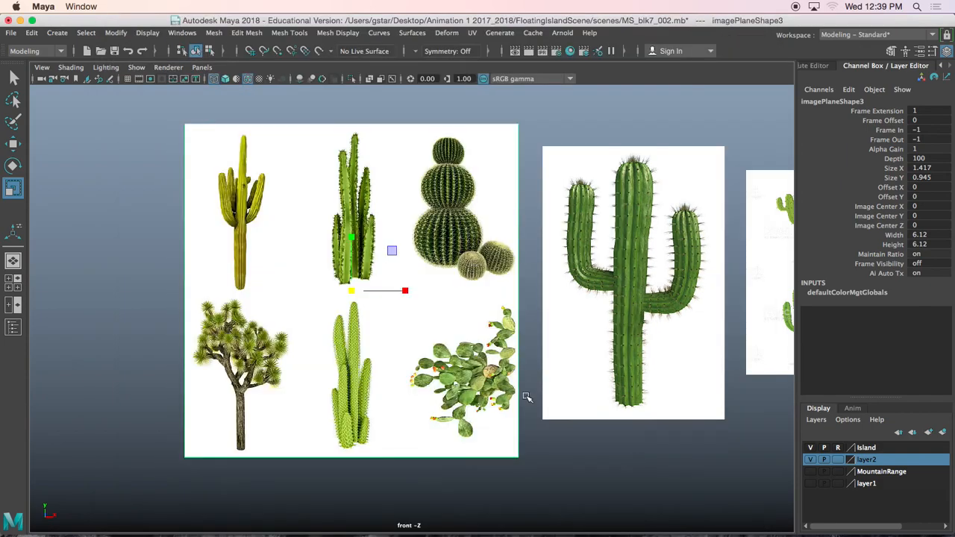
- Compare the cactus references across the image planes and examine the two lower cacti in the four-cactus image
alt+middle_drag(534, 286, 245, 371)
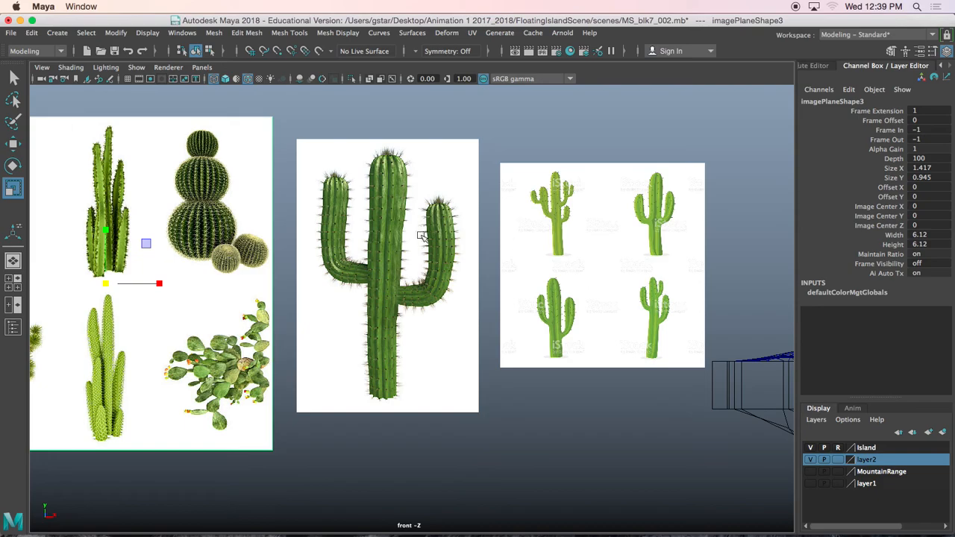
alt+middle_drag(388, 236, 335, 266)
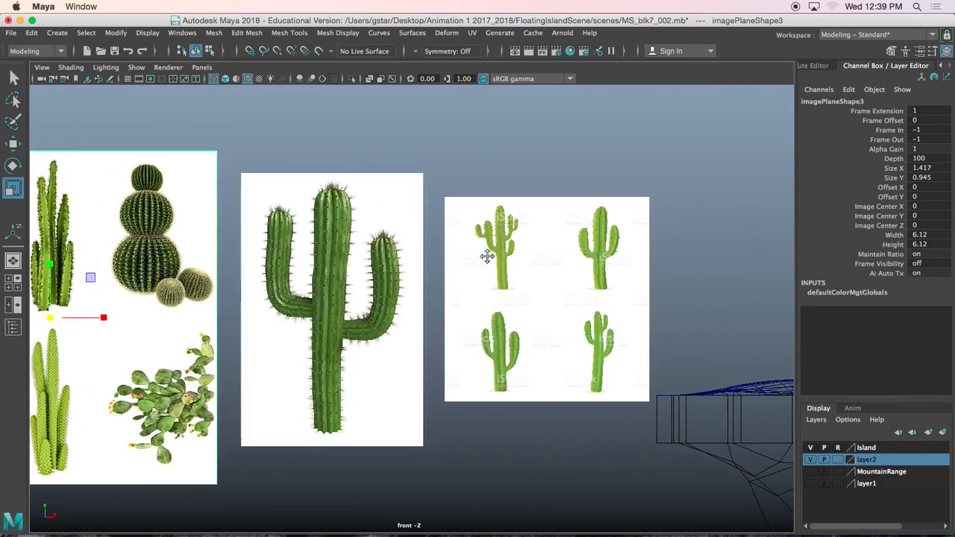
scroll(494, 254, up, 6)
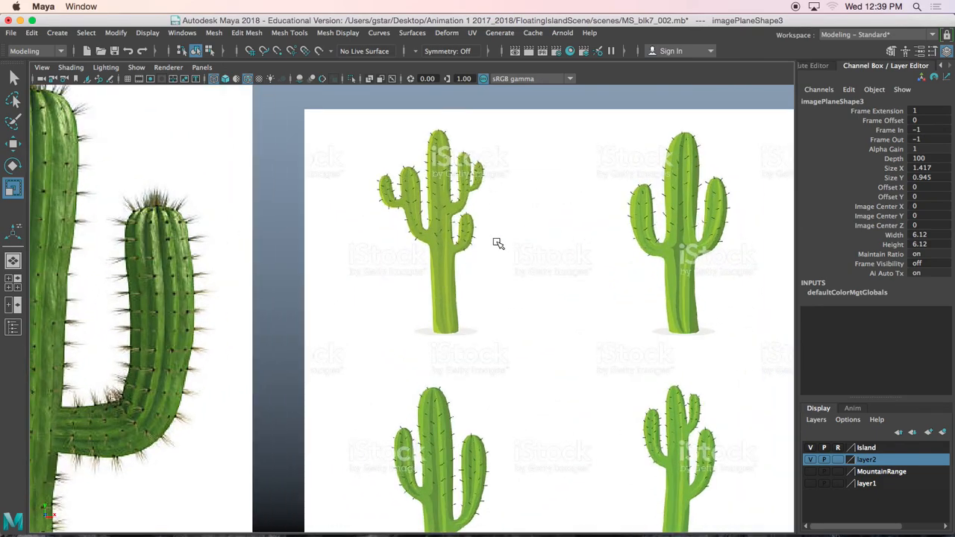
alt+middle_drag(494, 224, 450, 162)
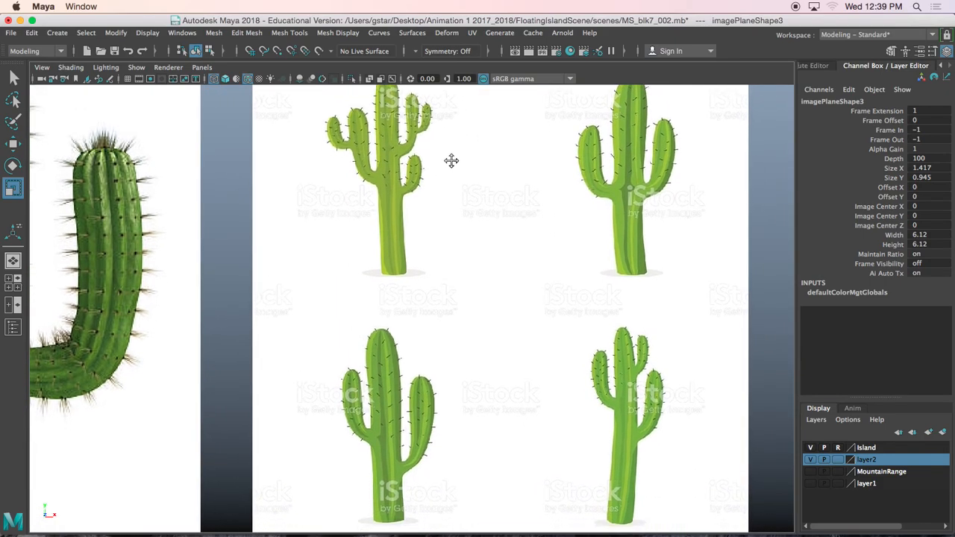
scroll(442, 383, up, 2)
alt+middle_drag(440, 394, 438, 218)
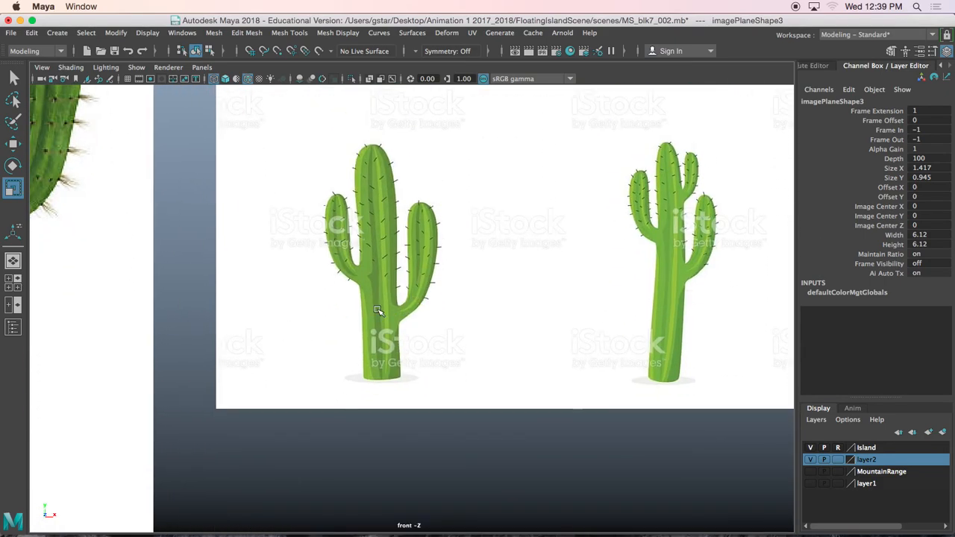
- Select the four-cactus image plane and bring the image planes and island into view in the perspective view
scroll(315, 270, down, 10)
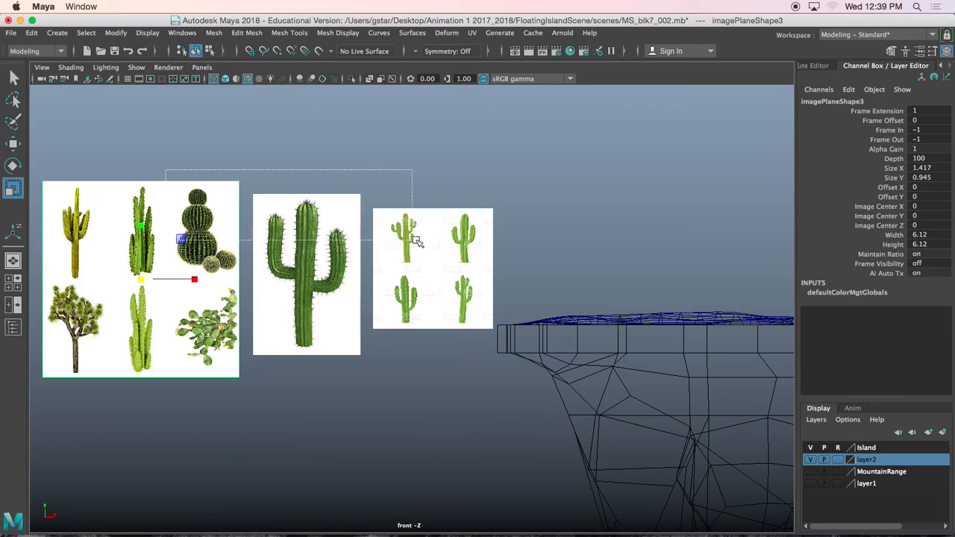
click(423, 241)
key(w)
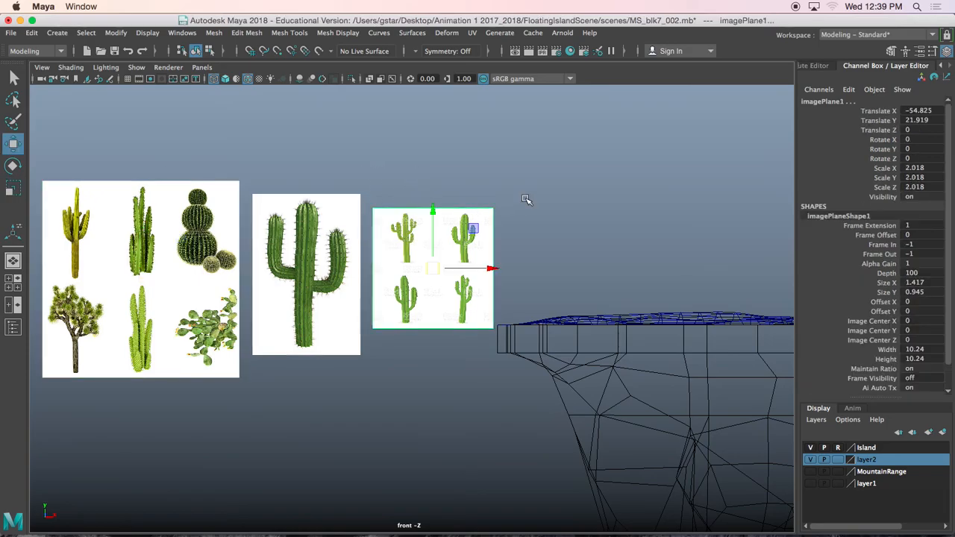
key(space)
key(space)
alt+drag(515, 207, 368, 174)
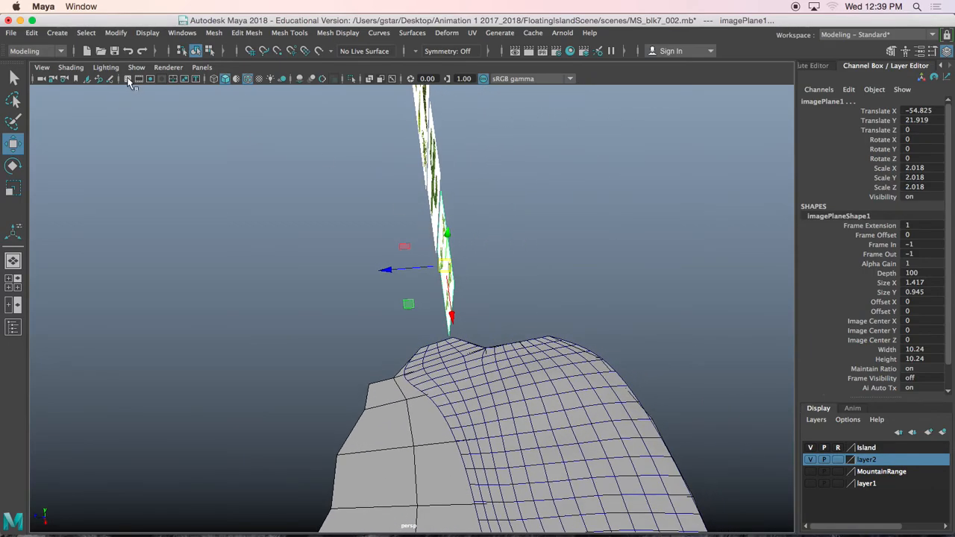
alt+drag(373, 305, 418, 312)
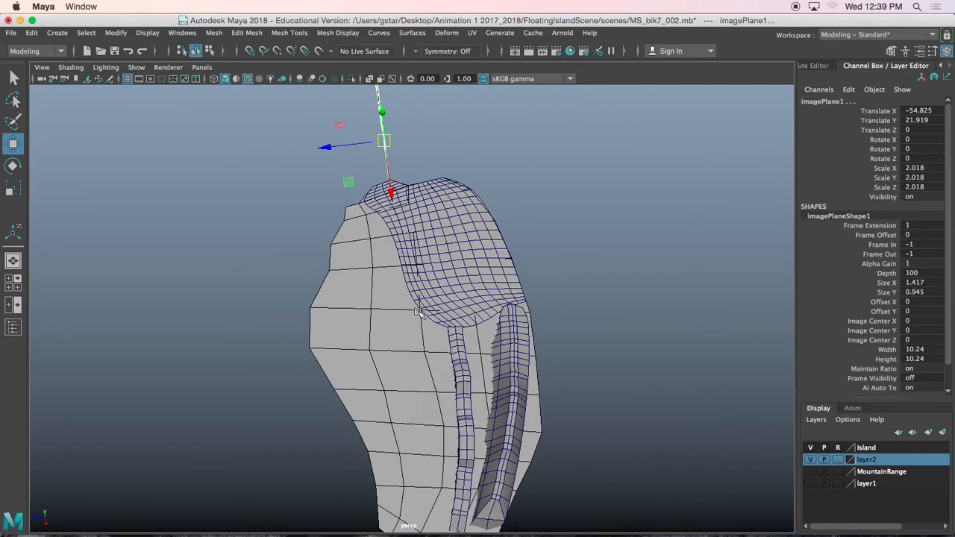
- Set the perspective view to wireframe with the grid displayed and check the image planes edge-on against the grid
key(4)
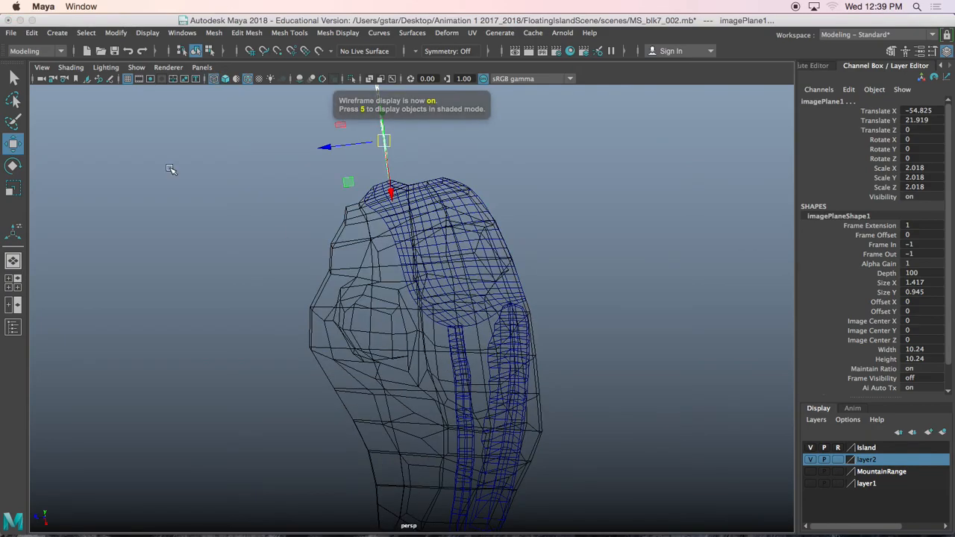
click(147, 32)
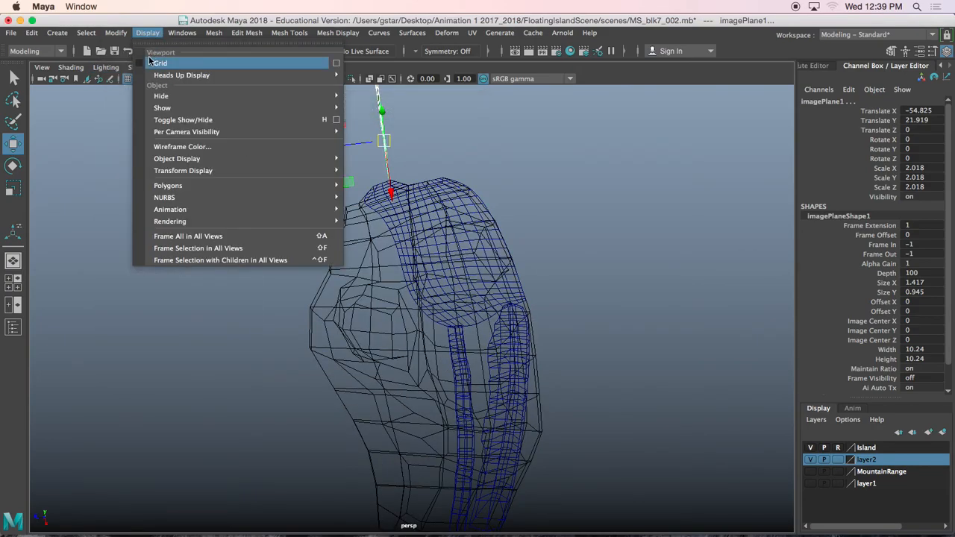
click(160, 62)
alt+drag(398, 210, 546, 275)
alt+middle_drag(546, 275, 452, 320)
alt+right_drag(452, 320, 488, 303)
alt+middle_drag(488, 303, 410, 318)
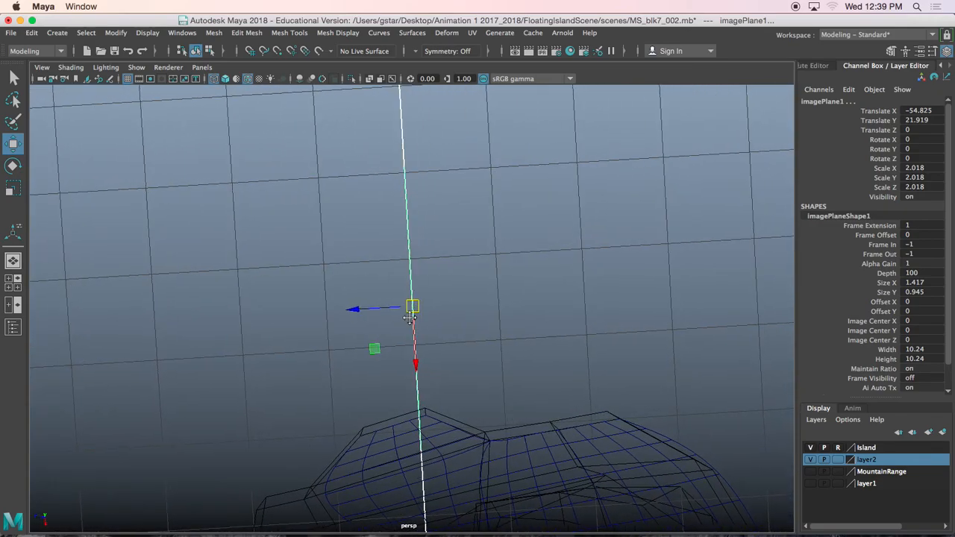
alt+drag(410, 318, 399, 321)
- Create a polygon plane about 1 by 1.1 units over the upper-right cactus of the four-cactus image in the front view
key(space)
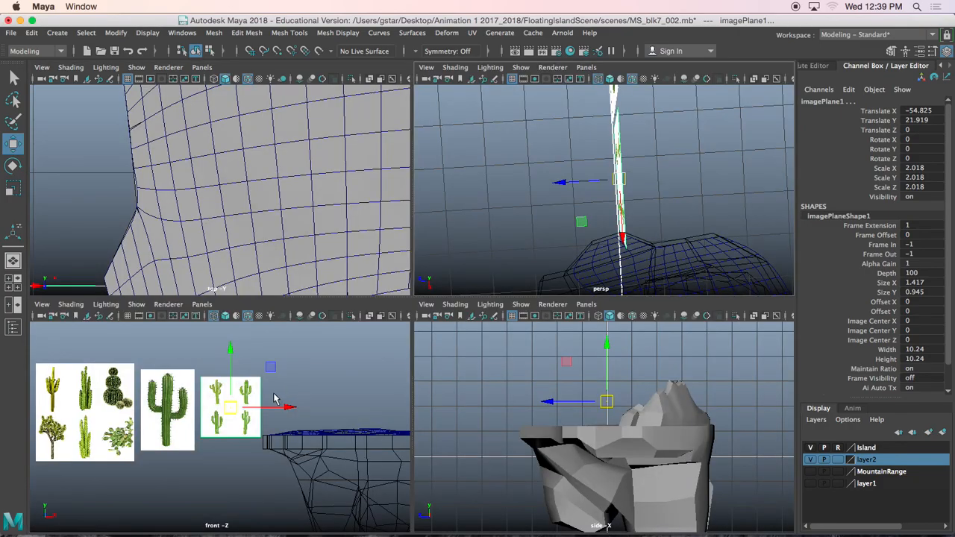
key(space)
scroll(407, 179, up, 6)
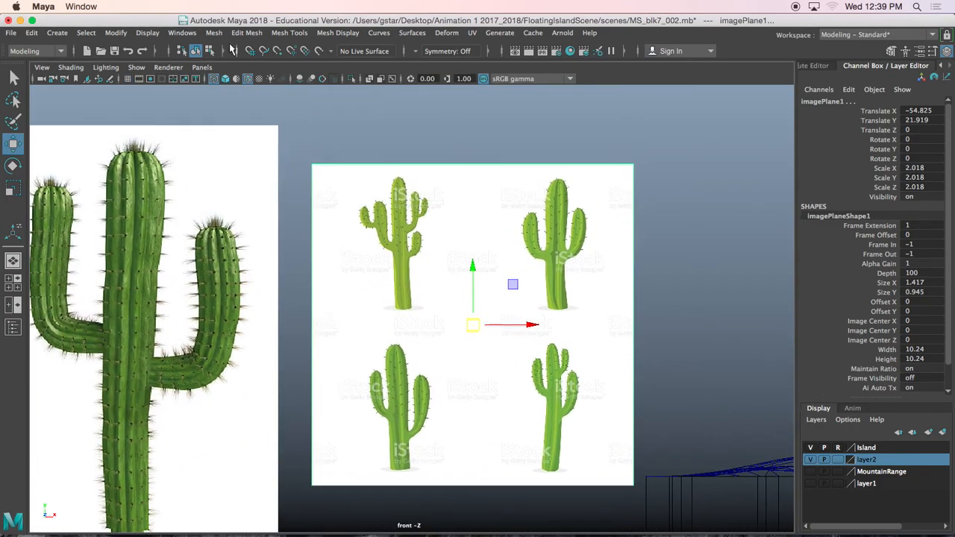
click(64, 33)
mouse_move(134, 75)
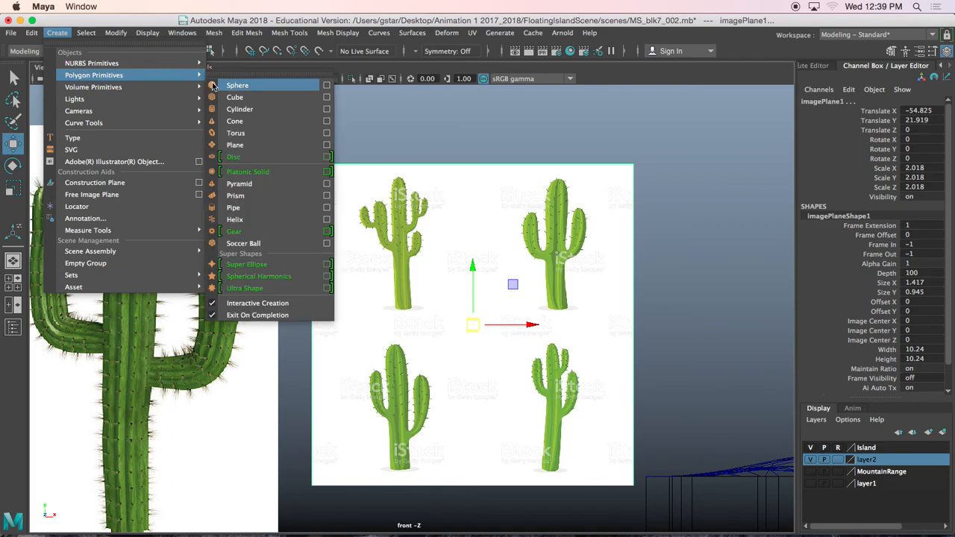
click(237, 145)
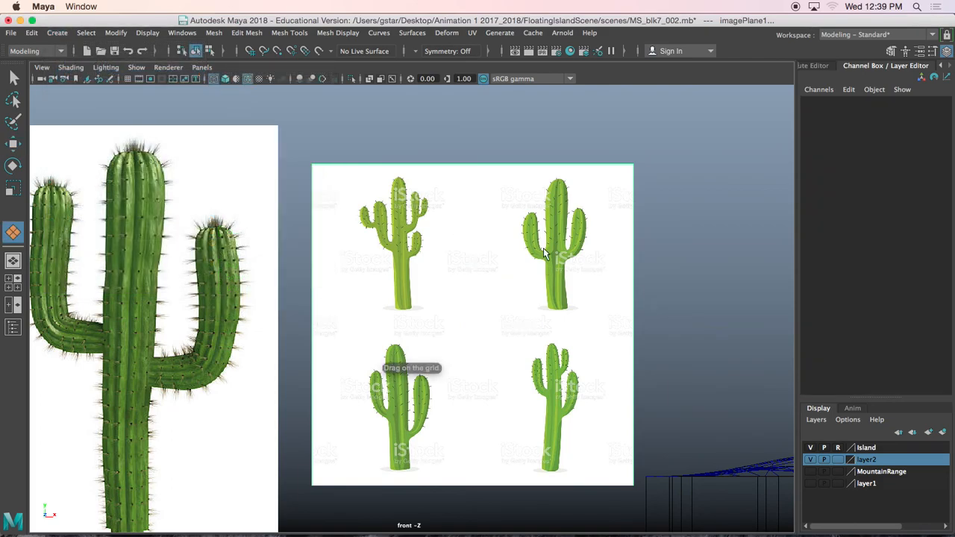
drag(558, 265, 559, 269)
scroll(567, 261, up, 8)
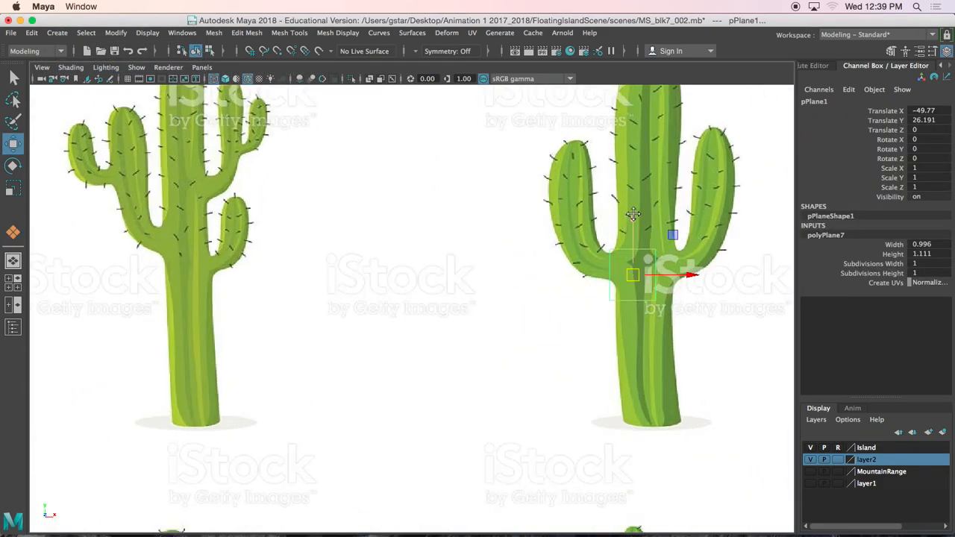
- Slide the polygon plane along X until it clears the image plane, with the front view in shaded display
drag(435, 298, 702, 298)
key(5)
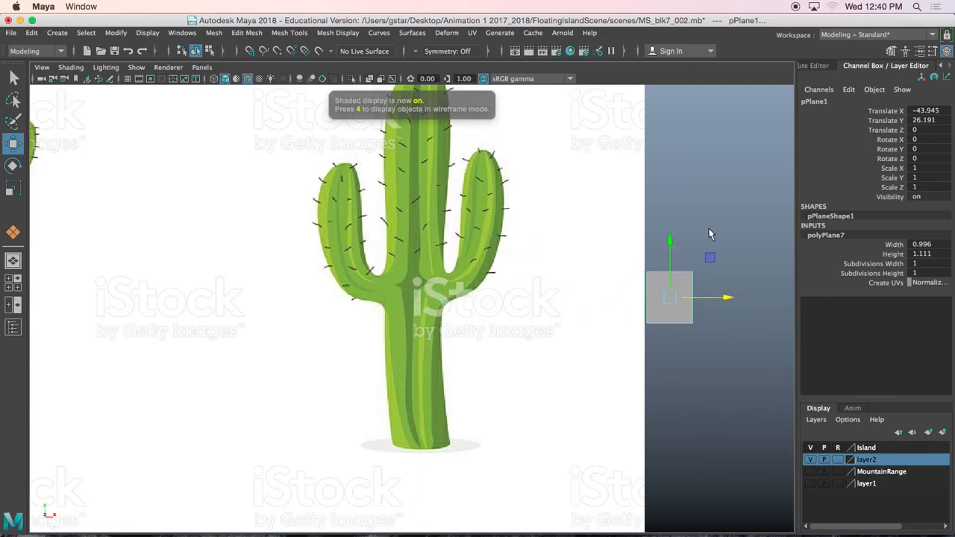
click(708, 230)
click(688, 308)
mouse_move(707, 301)
mouse_down()
mouse_move(451, 299)
mouse_move(723, 299)
mouse_up()
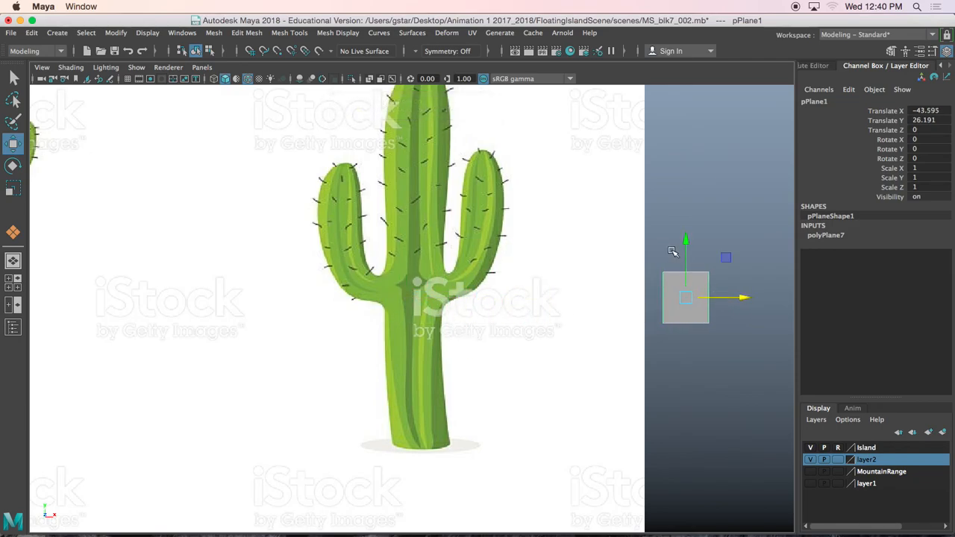
click(710, 316)
- Move the cactus image planes back along Z to about -12.97 in the perspective view
key(space)
key(space)
alt+drag(571, 247, 441, 271)
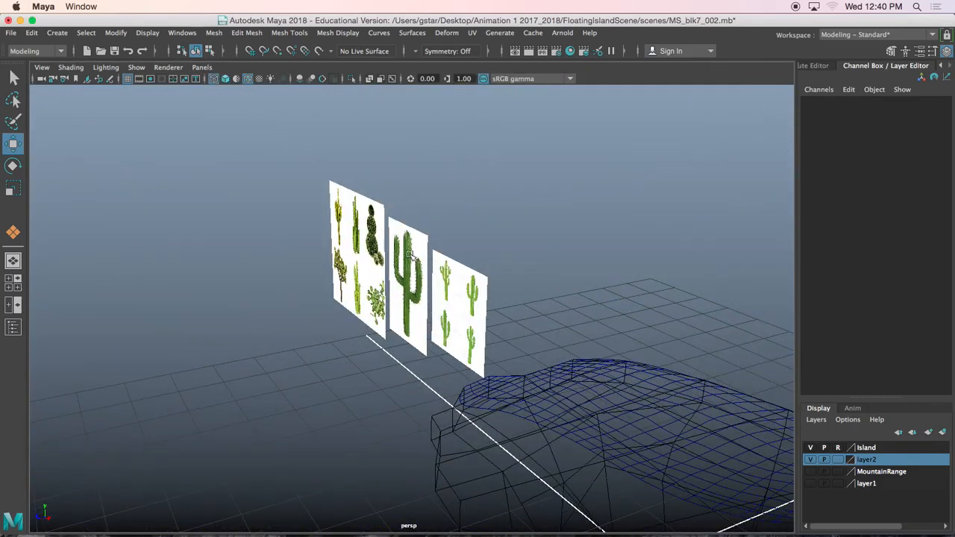
drag(505, 289, 454, 337)
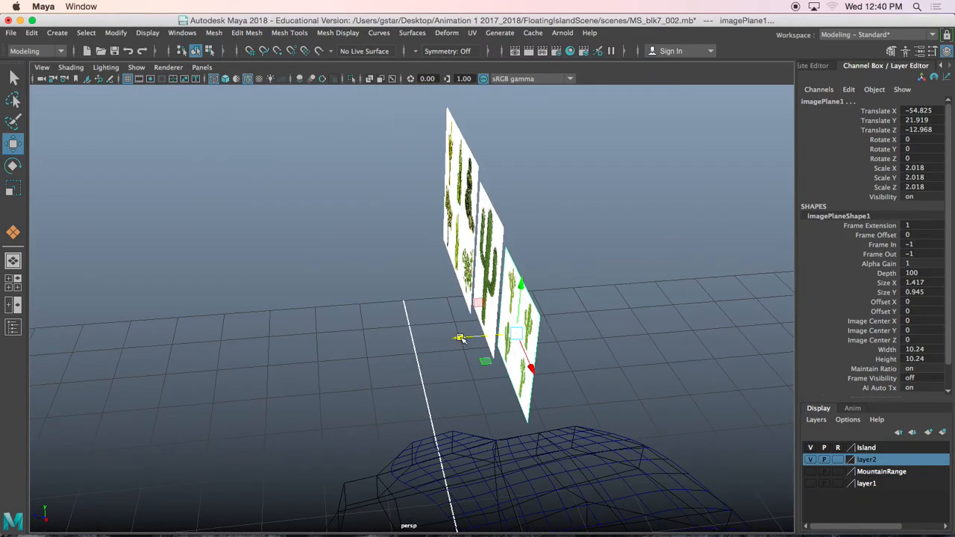
- Create a polygon plane about 1.09 by 1.26 units beside the four-cactus image in the front view
key(space)
key(space)
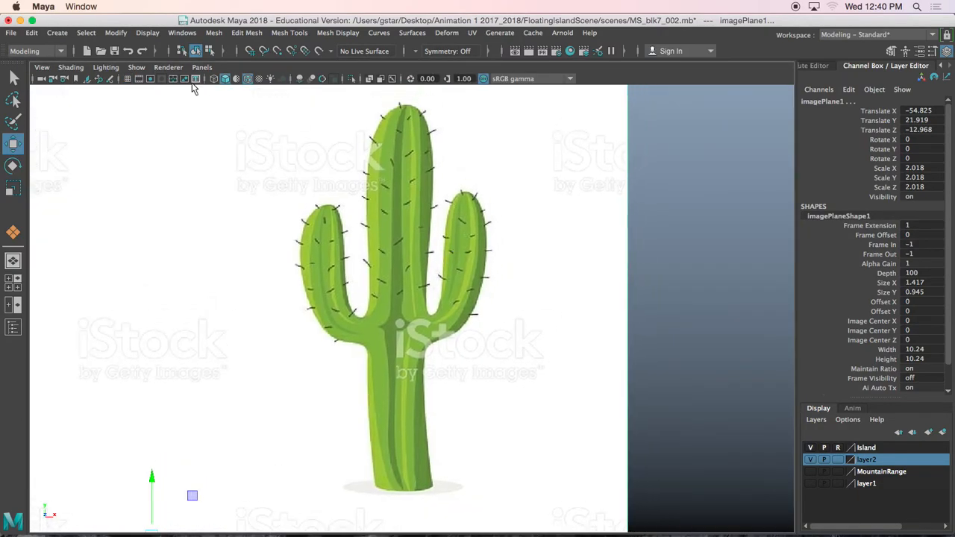
click(66, 37)
mouse_move(77, 73)
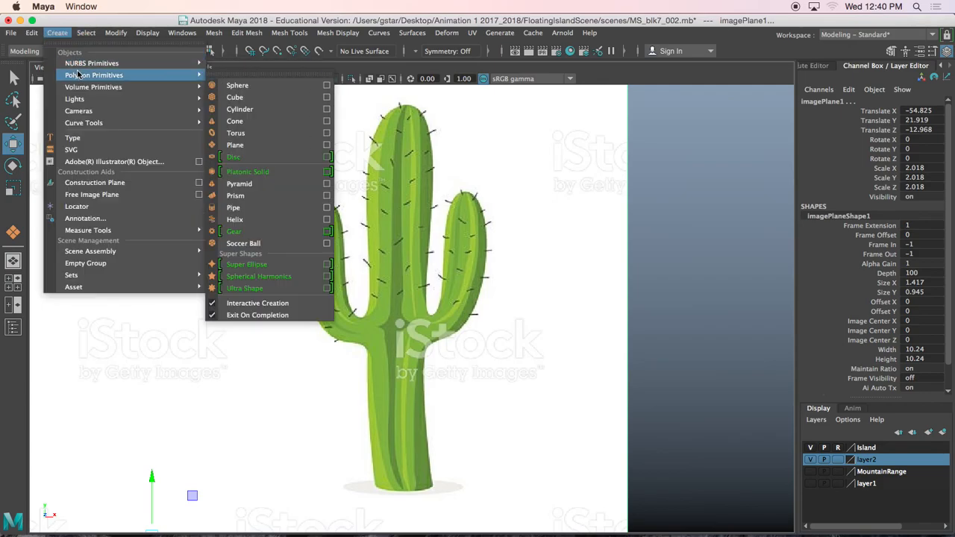
click(237, 145)
drag(664, 177, 714, 233)
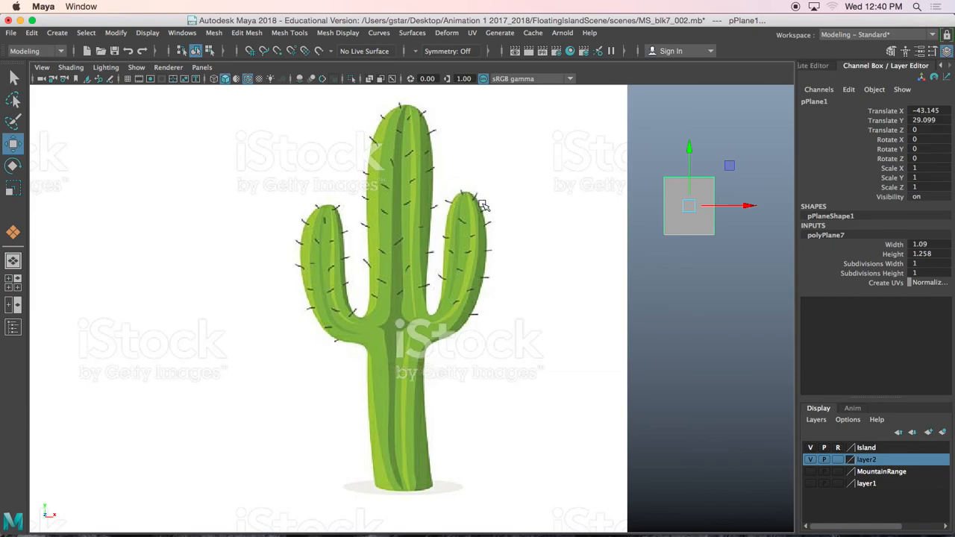
- Place the polygon plane over the base of the upper-right cactus trunk, at about X -49.39, Y 23.5
drag(687, 204, 403, 246)
alt+middle_drag(428, 355, 429, 297)
drag(403, 186, 400, 389)
scroll(401, 388, up, 3)
alt+middle_drag(401, 388, 399, 318)
scroll(399, 328, up, 2)
scroll(400, 334, up, 1)
drag(394, 357, 395, 380)
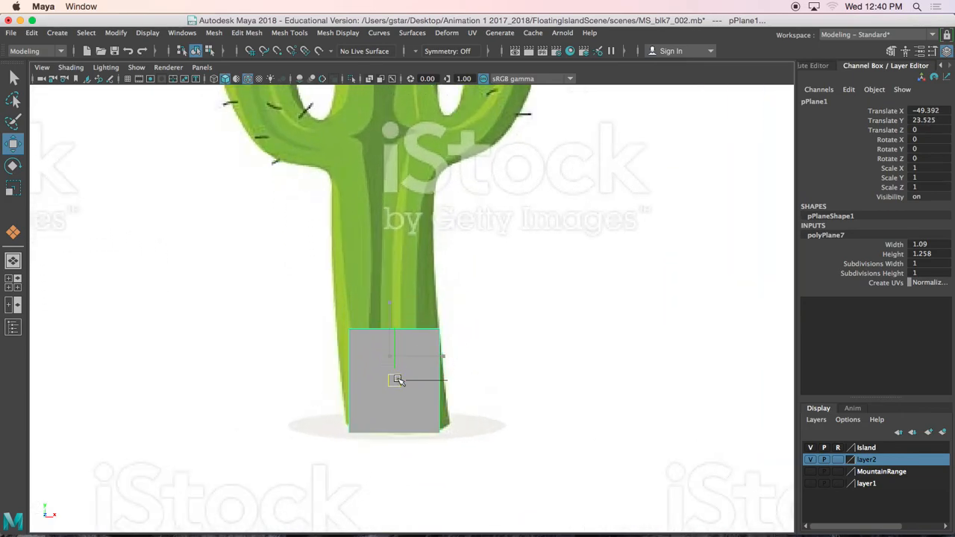
- Move the polygon plane's four corner vertices onto the outline of the cactus trunk's base
scroll(394, 380, up, 4)
right_click(371, 313)
right_drag(371, 314, 328, 174)
drag(311, 241, 398, 326)
drag(329, 299, 314, 350)
click(328, 439)
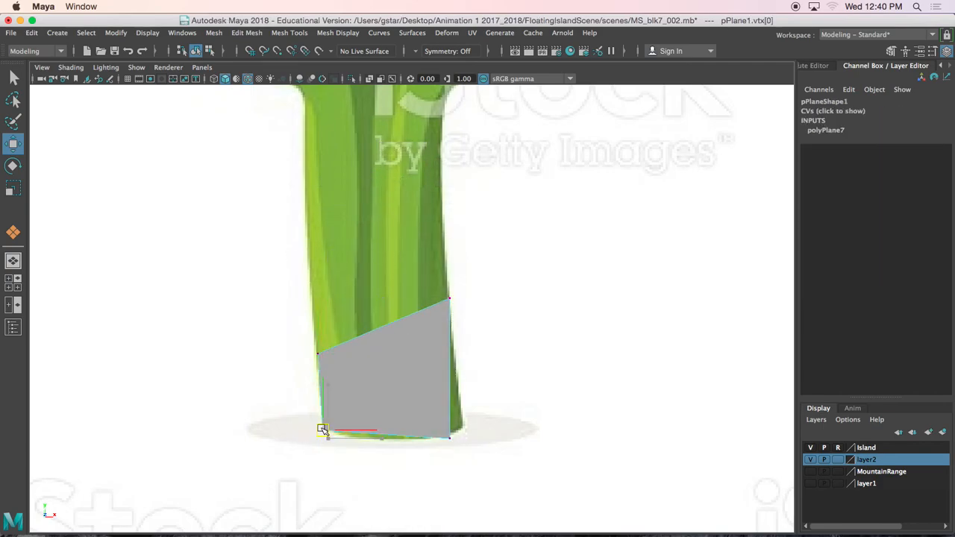
drag(454, 323, 444, 332)
drag(451, 440, 462, 437)
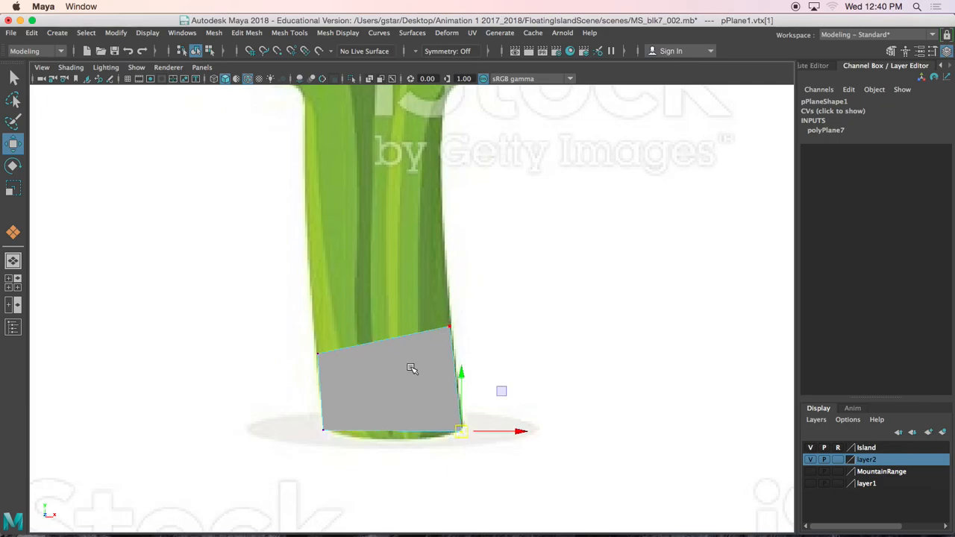
- Extrude the plane's top edge partway up the trunk and scale the new edge to level and fit it to the outline
right_drag(405, 366, 405, 149)
drag(406, 362, 396, 318)
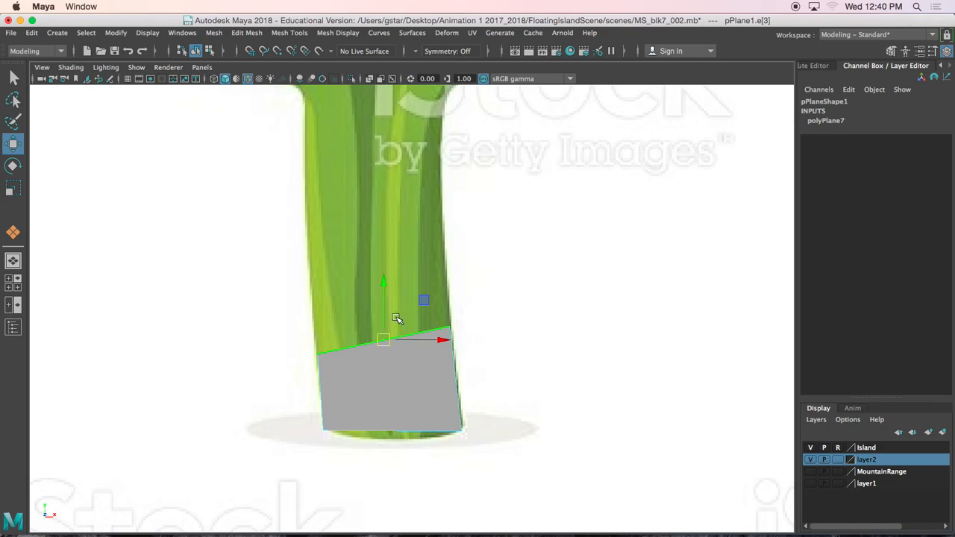
alt+middle_drag(396, 318, 416, 365)
key(ctrl+e)
drag(404, 389, 399, 272)
alt+middle_drag(397, 265, 397, 301)
key(r)
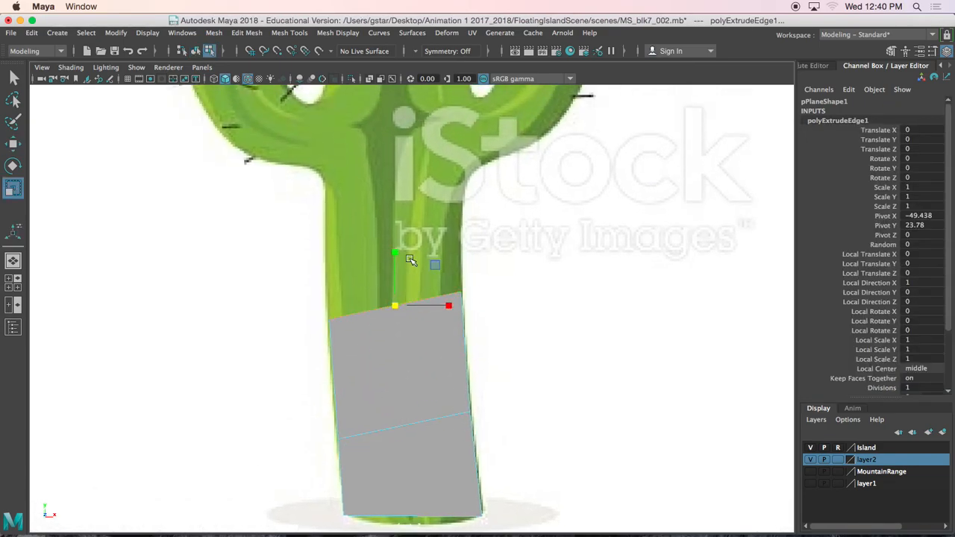
mouse_move(445, 306)
mouse_down()
mouse_move(495, 309)
mouse_move(451, 307)
mouse_up()
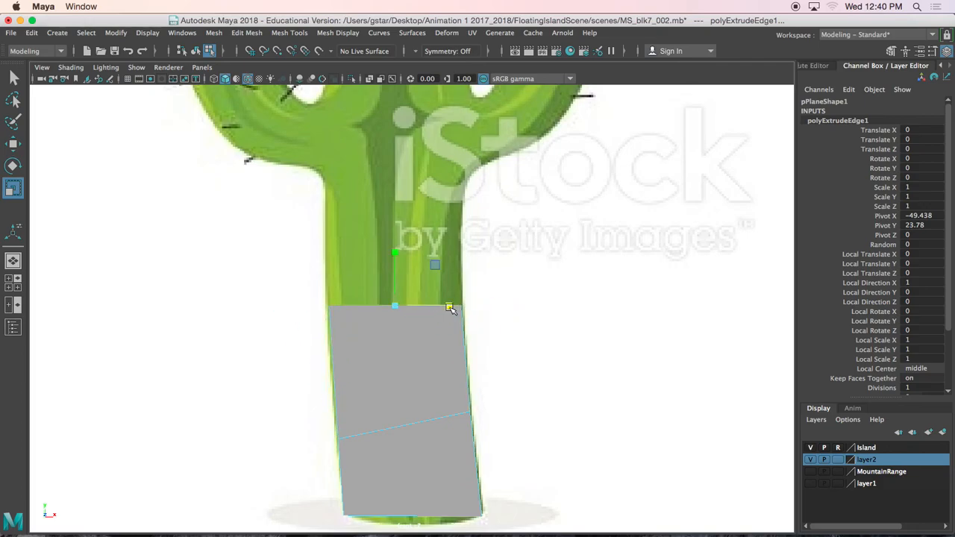
- Extrude the top edge again to just below the cactus arms and adjust its width to the trunk
key(ctrl+e)
alt+middle_drag(418, 290, 418, 360)
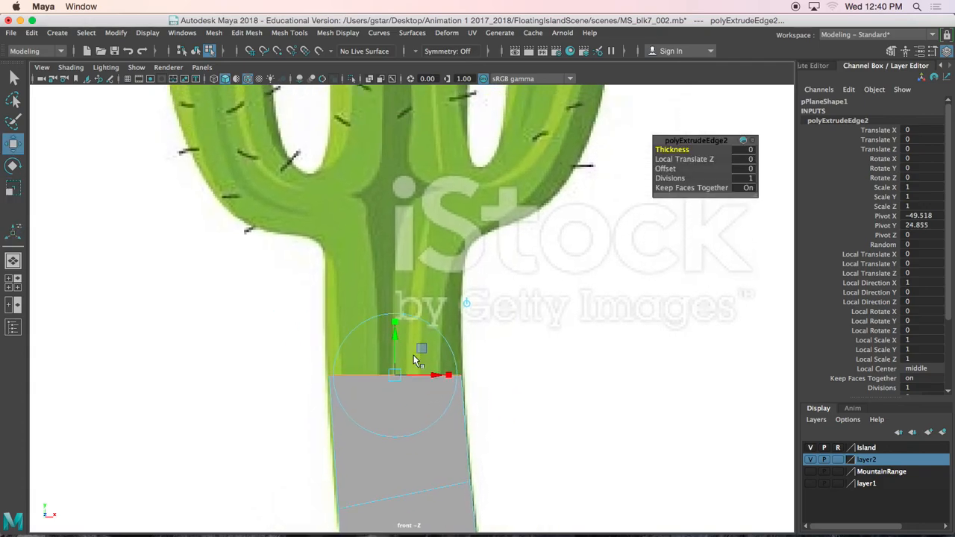
key(w)
drag(394, 319, 389, 208)
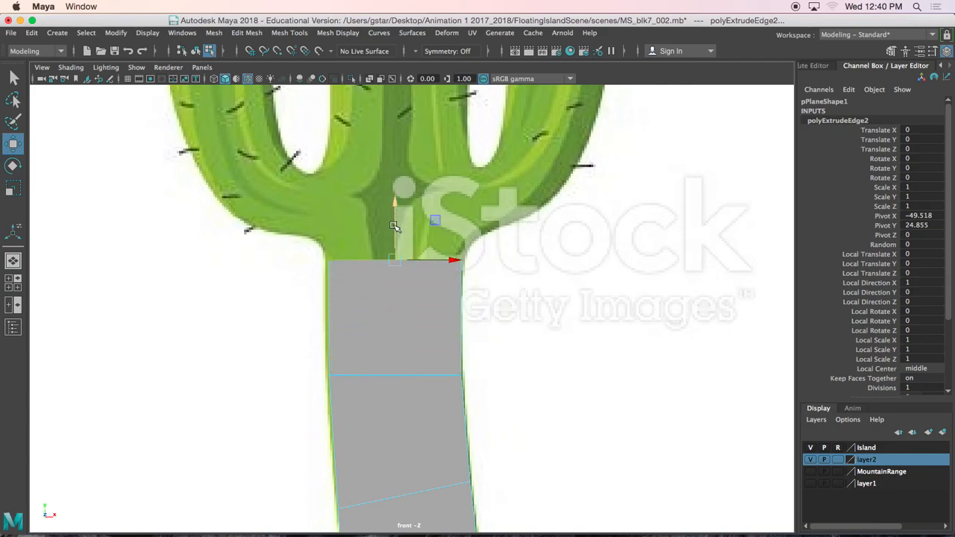
key(r)
drag(453, 261, 462, 263)
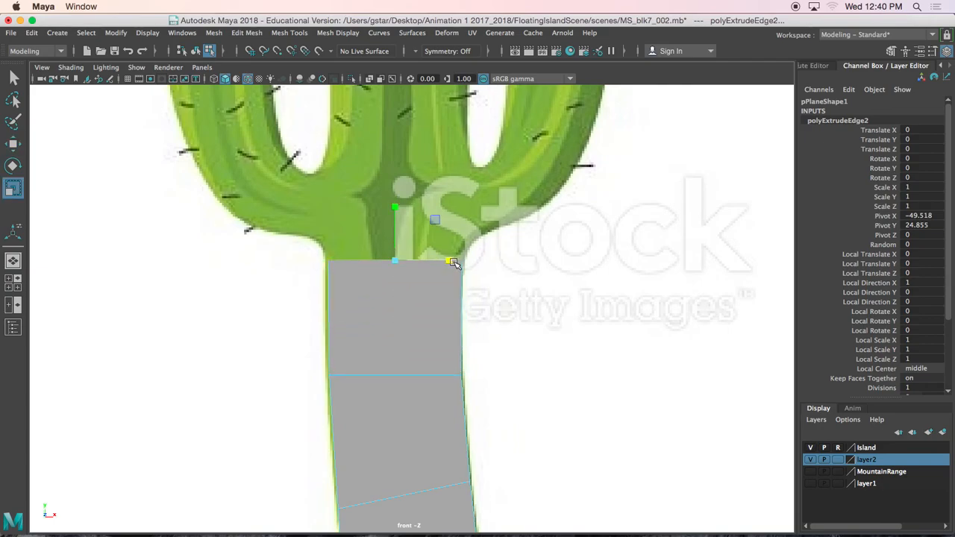
- Extrude a short segment from the top edge and widen it to follow the flare beneath the arms
key(w)
scroll(448, 284, up, 4)
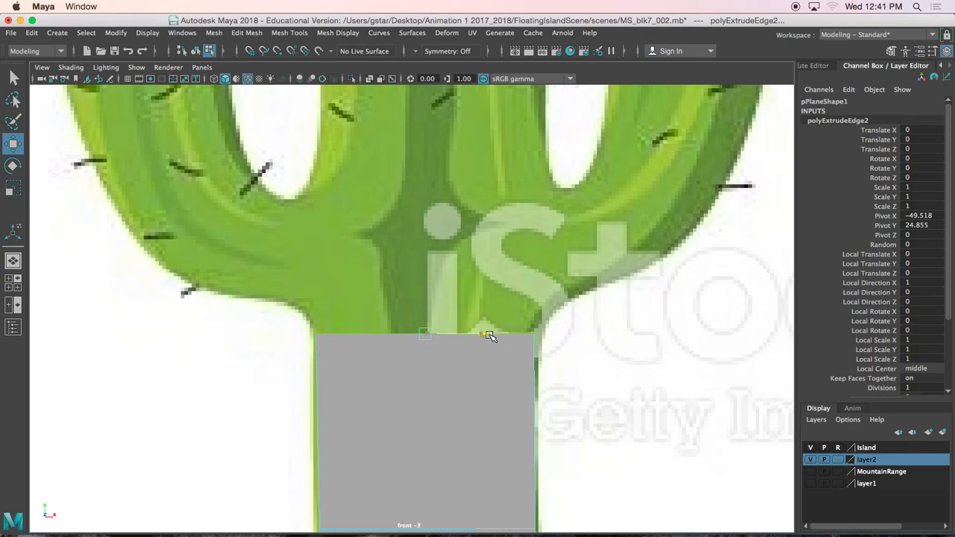
key(ctrl+e)
drag(427, 277, 422, 250)
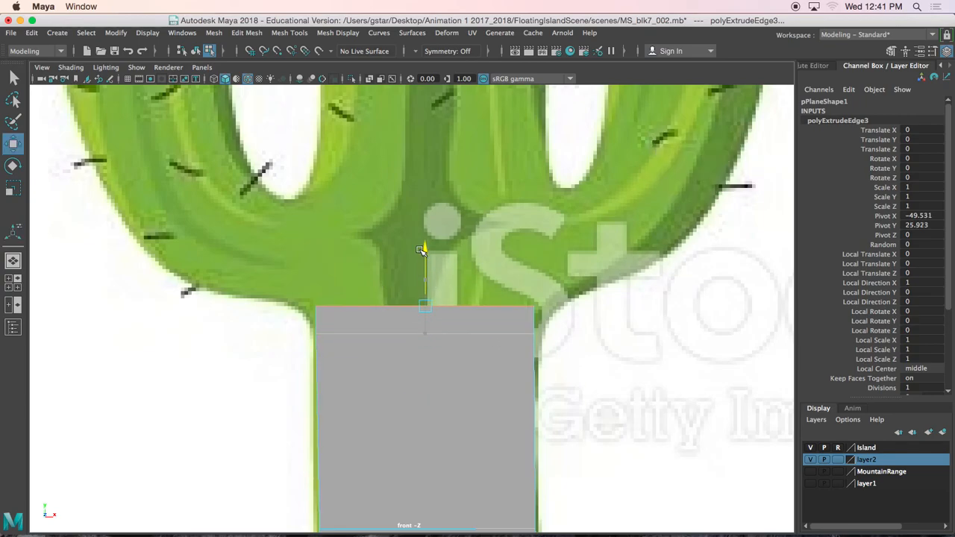
key(r)
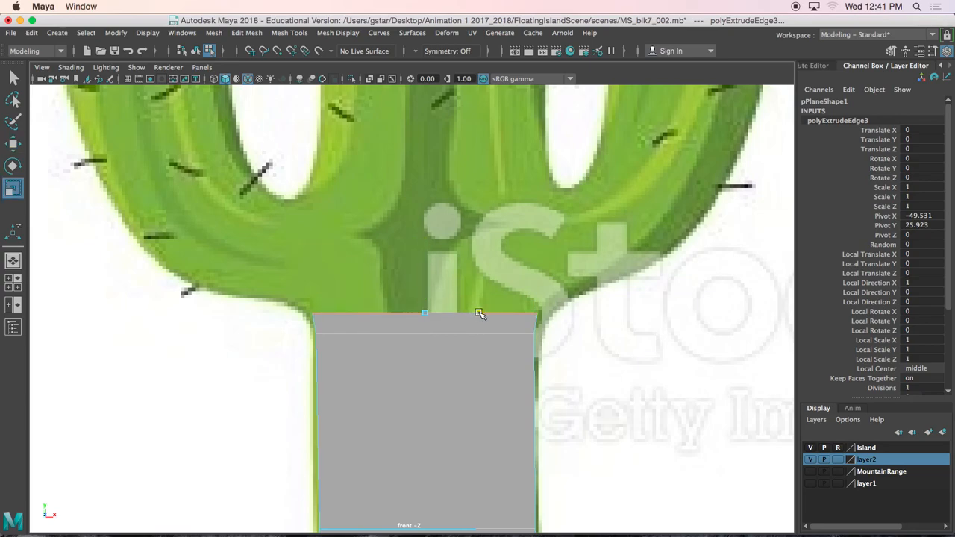
key(w)
drag(427, 255, 427, 246)
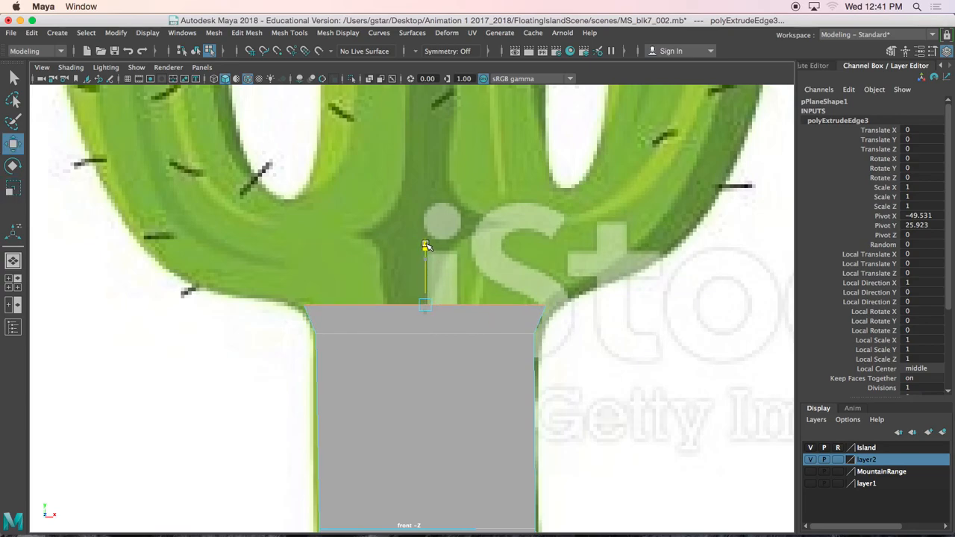
- Extrude the top edge up to the level of the crotches where the arms meet the trunk
scroll(420, 323, up, 3)
alt+middle_drag(398, 309, 392, 355)
key(ctrl+e)
key(w)
drag(428, 282, 408, 127)
alt+middle_drag(415, 131, 360, 135)
- Move the two right-hand vertices of the top segment outward to the upper and lower edges of the right arm's junction
right_drag(424, 204, 375, 184)
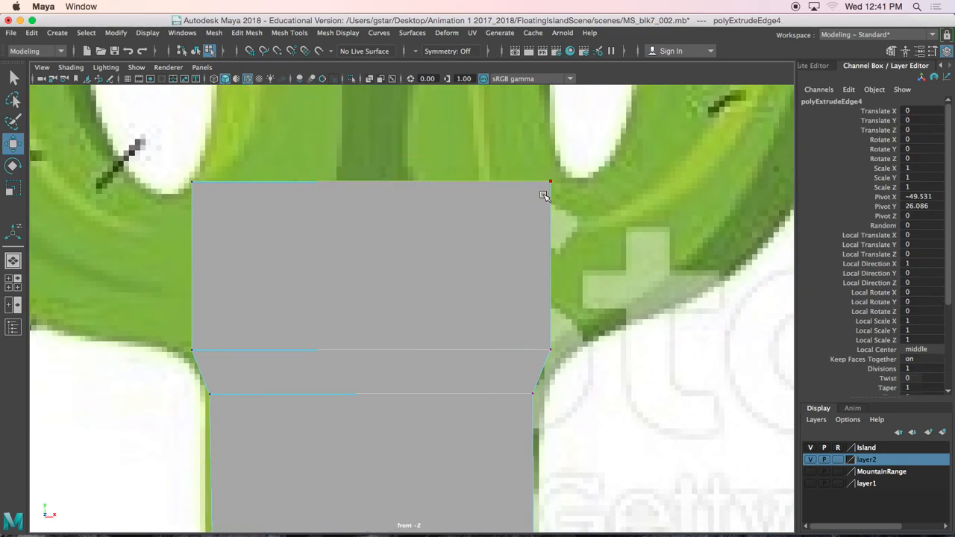
click(571, 206)
drag(550, 181, 565, 180)
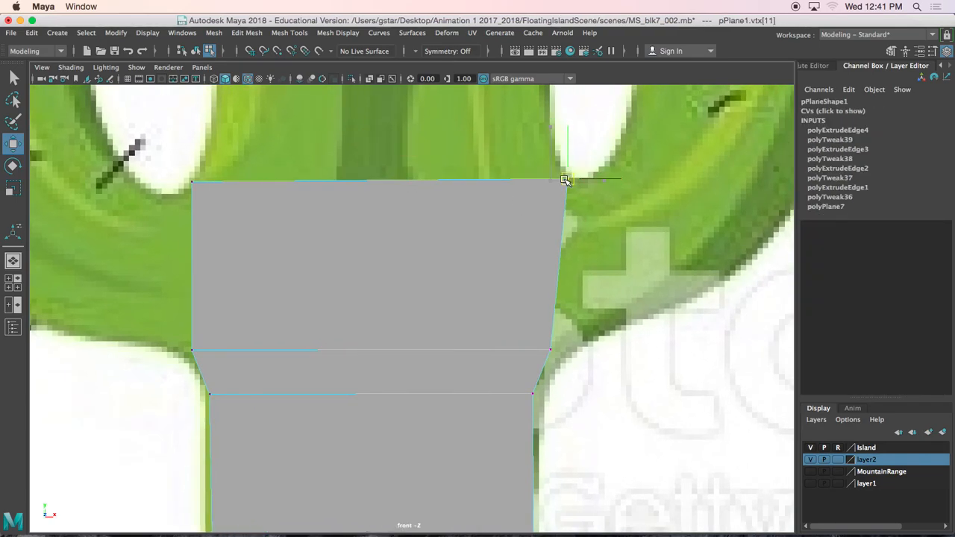
click(551, 349)
drag(552, 351, 566, 355)
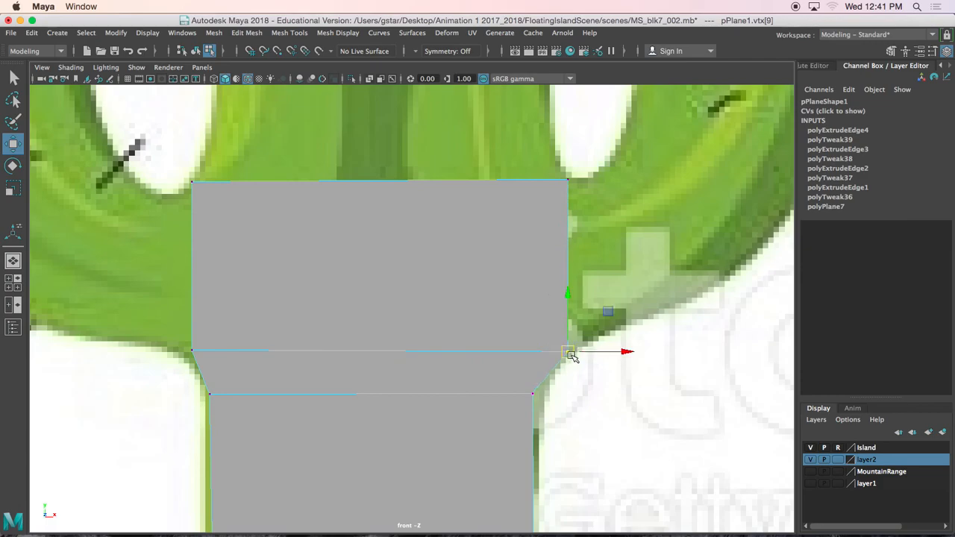
- Move the flare's lower right vertex and the top segment's upper left vertex onto the trunk outline
drag(539, 394, 543, 394)
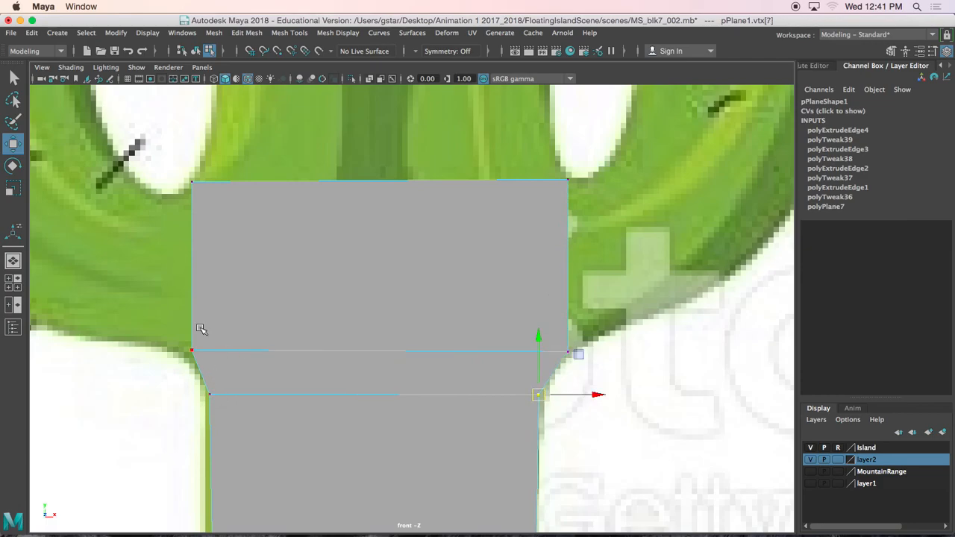
alt+middle_drag(188, 232, 212, 255)
drag(239, 217, 239, 218)
drag(220, 207, 234, 199)
- Extrude the top segment's left edge a short distance into the left arm
right_drag(281, 258, 283, 153)
click(245, 277)
alt+middle_drag(247, 277, 430, 335)
key(ctrl+e)
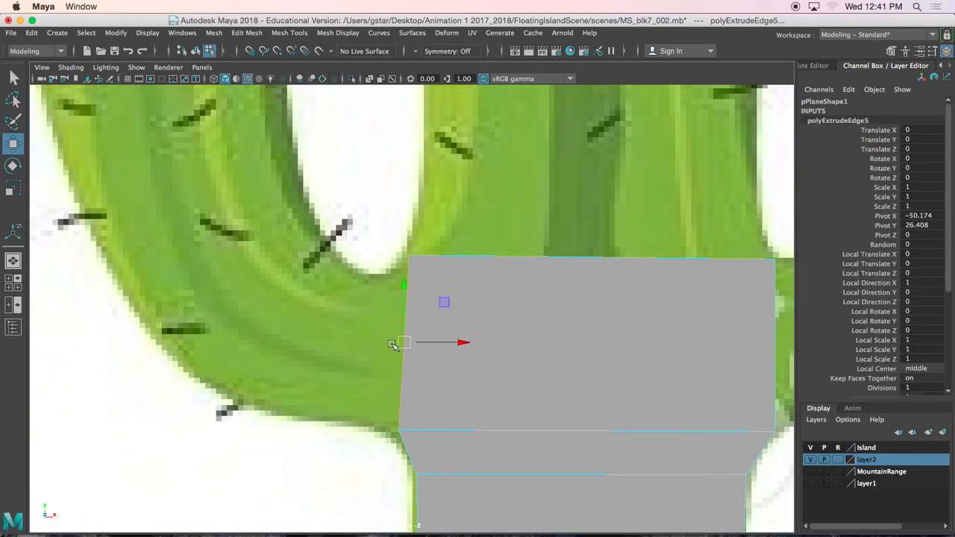
drag(424, 343, 339, 357)
- Move the vertices of the short arm segment and its trunk junction onto the left arm's upper and lower edges
right_drag(382, 273, 326, 183)
click(368, 275)
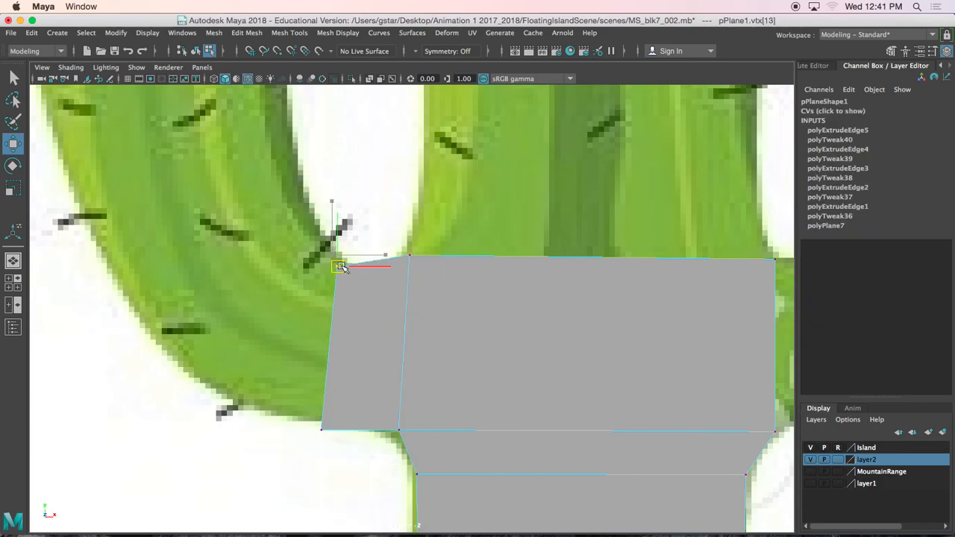
click(321, 429)
middle_drag(326, 442, 361, 417)
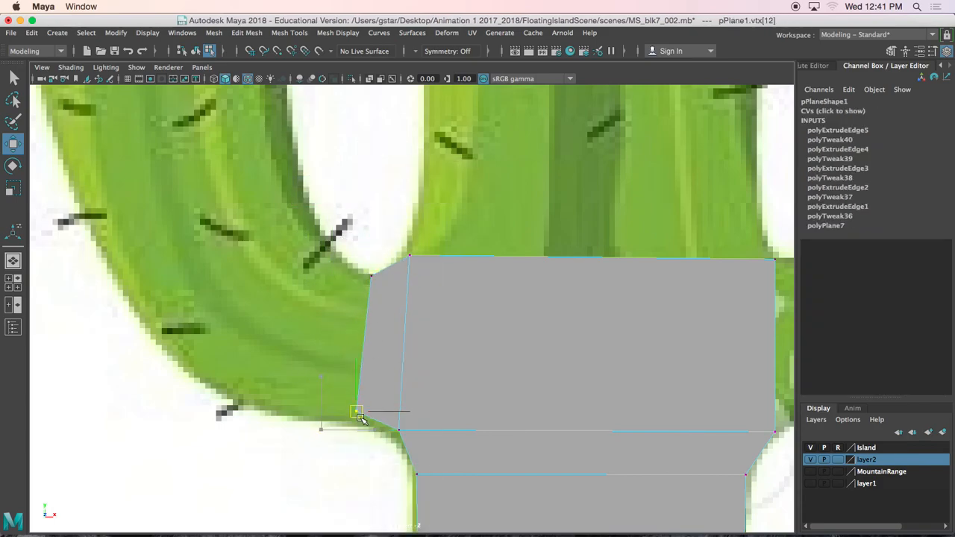
drag(421, 271, 420, 271)
drag(415, 258, 412, 265)
drag(389, 425, 400, 442)
- Extrude the left end edge of the arm segment up into the left arm, just below its tip
right_drag(384, 182, 383, 148)
drag(345, 329, 361, 333)
key(ctrl+e)
key(w)
scroll(396, 366, down, 6)
alt+middle_drag(414, 333, 457, 340)
scroll(430, 437, up, 2)
scroll(458, 287, up, 4)
drag(482, 378, 396, 144)
alt+middle_drag(397, 144, 401, 316)
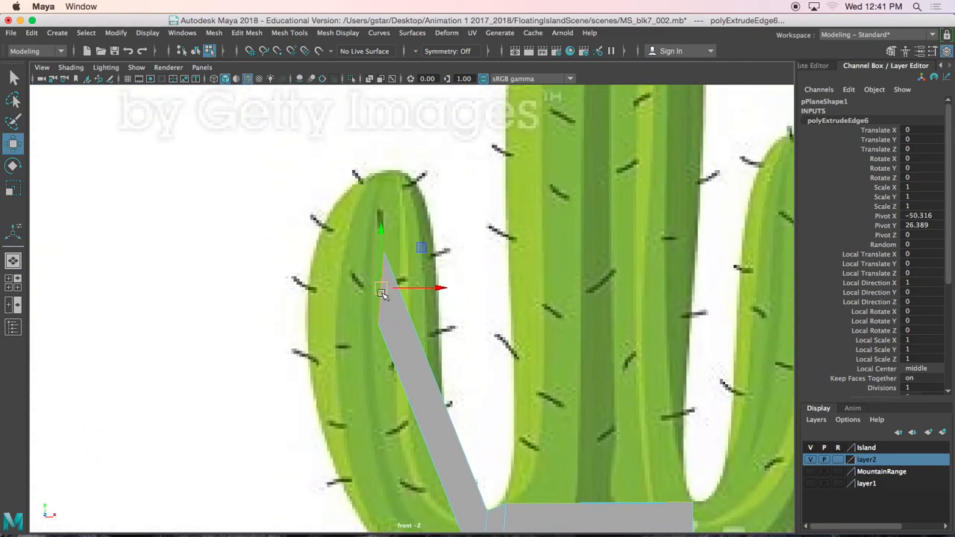
- Rotate the extruded end edge until it is nearly horizontal and raise it to the left arm's tip
key(e)
drag(404, 232, 452, 316)
key(w)
drag(381, 286, 380, 172)
- Insert one edge loop across the middle of the long left arm segment with the Insert Edge Loop tool
right_drag(399, 182, 465, 164)
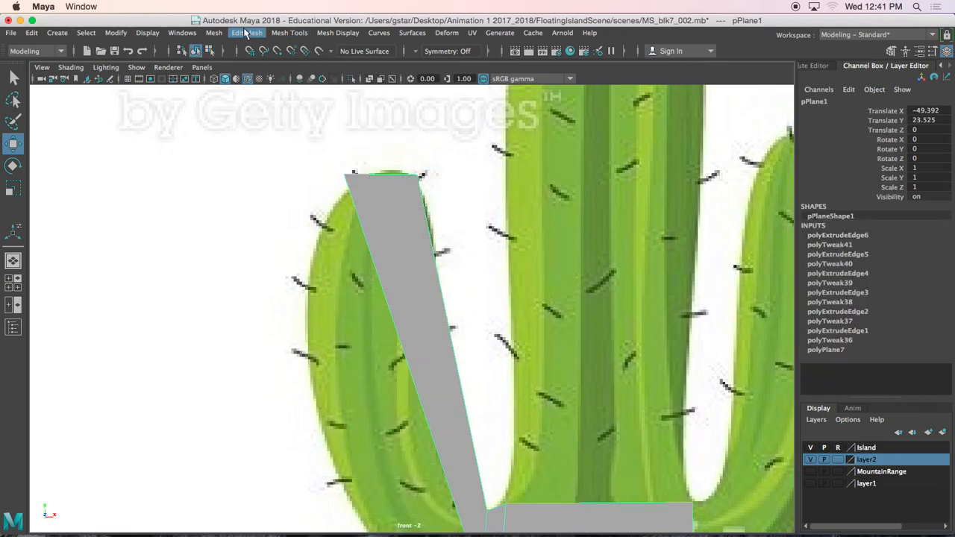
click(332, 35)
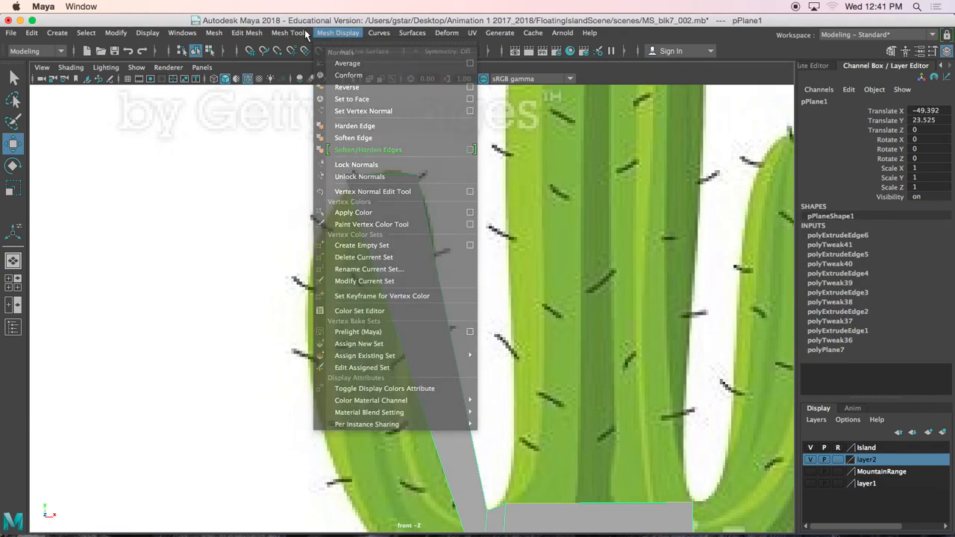
mouse_move(302, 43)
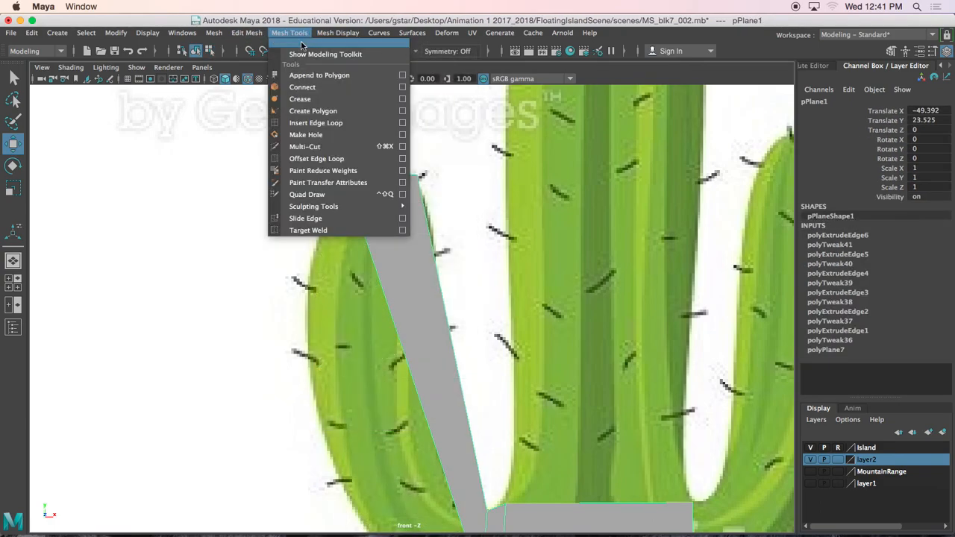
click(403, 123)
drag(256, 58, 620, 58)
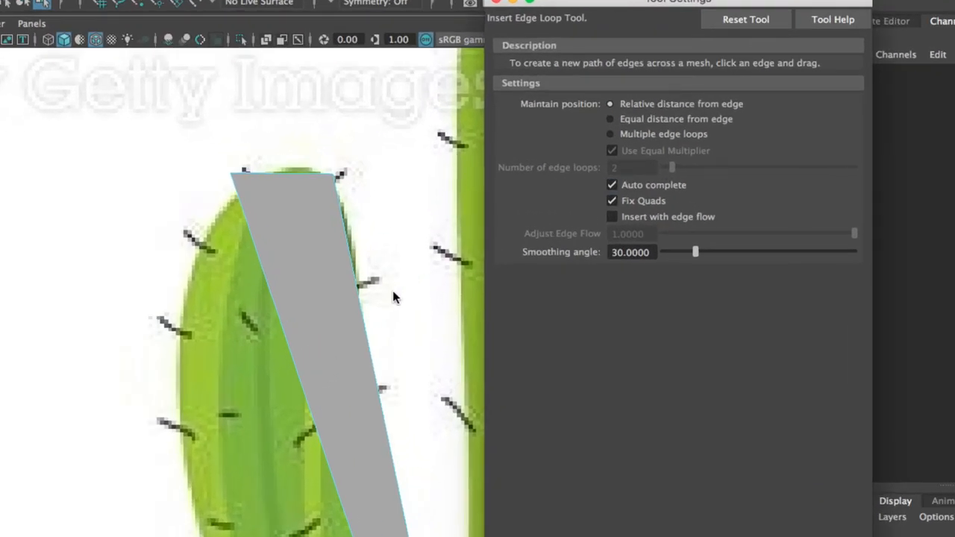
scroll(458, 258, up, 1)
alt+middle_drag(448, 286, 445, 223)
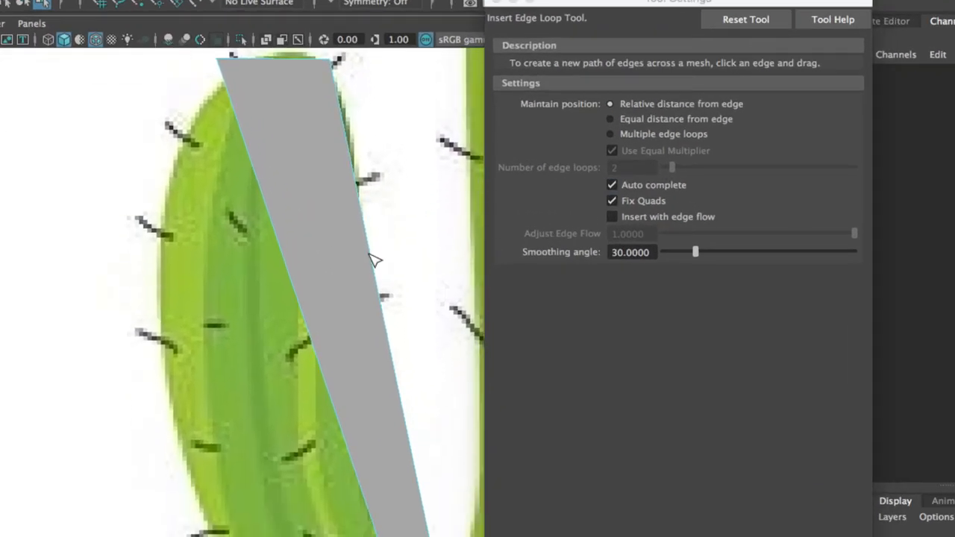
click(370, 256)
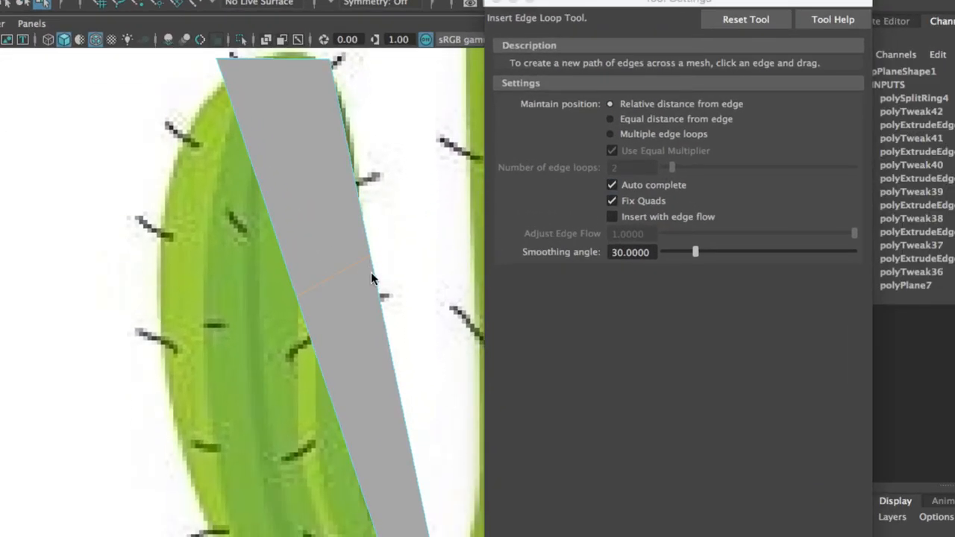
- Switch the Insert Edge Loop tool to multiple edge loops and add two loops to each half of the left arm
click(638, 136)
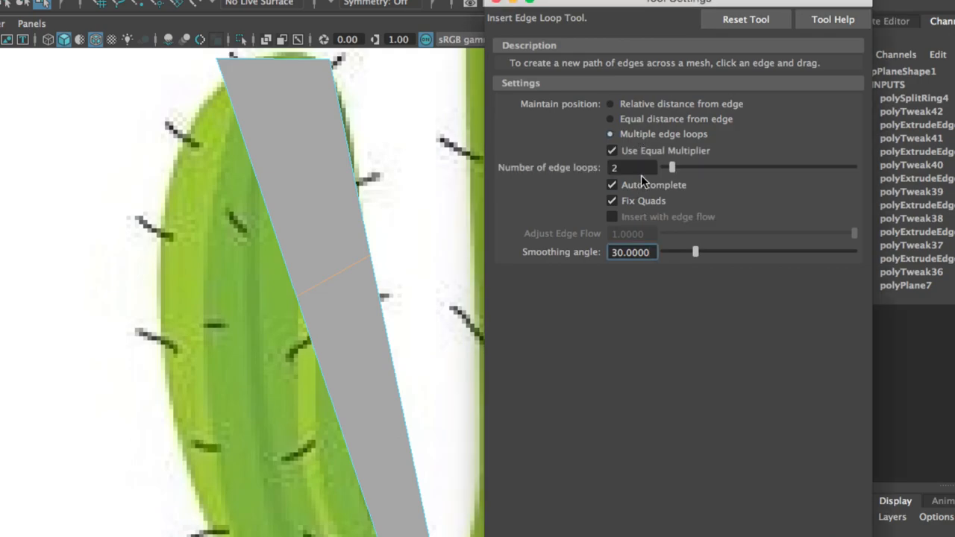
click(352, 188)
alt+middle_drag(401, 359, 377, 283)
click(374, 312)
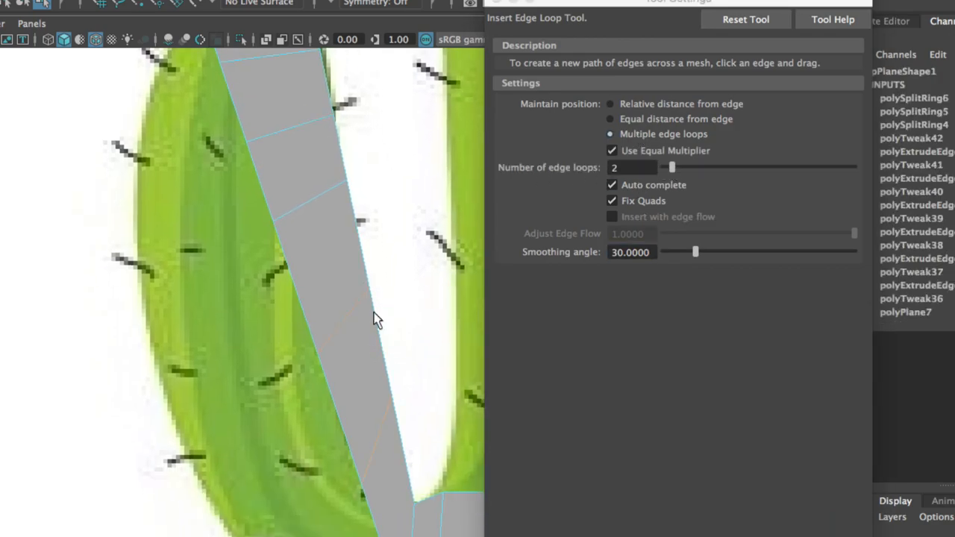
alt+middle_drag(451, 54, 448, 149)
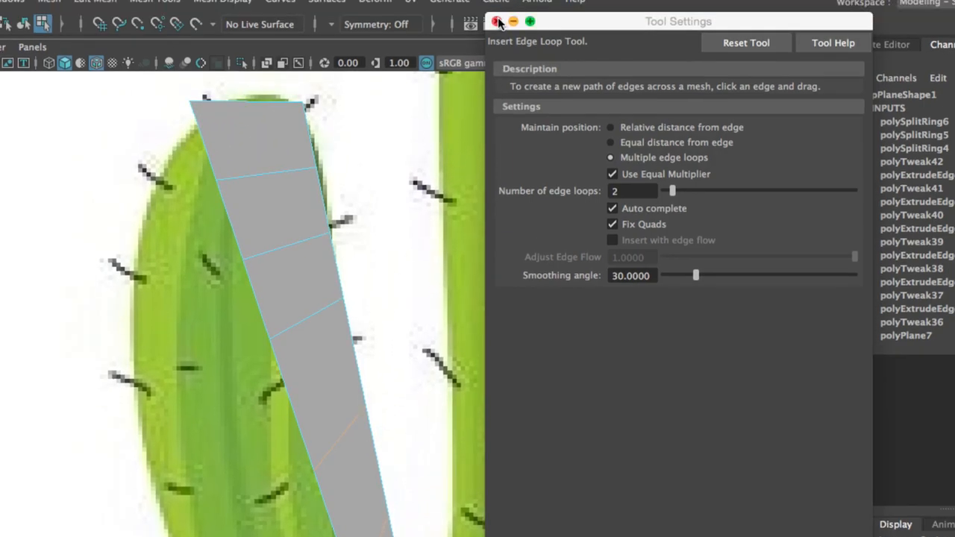
click(497, 21)
key(w)
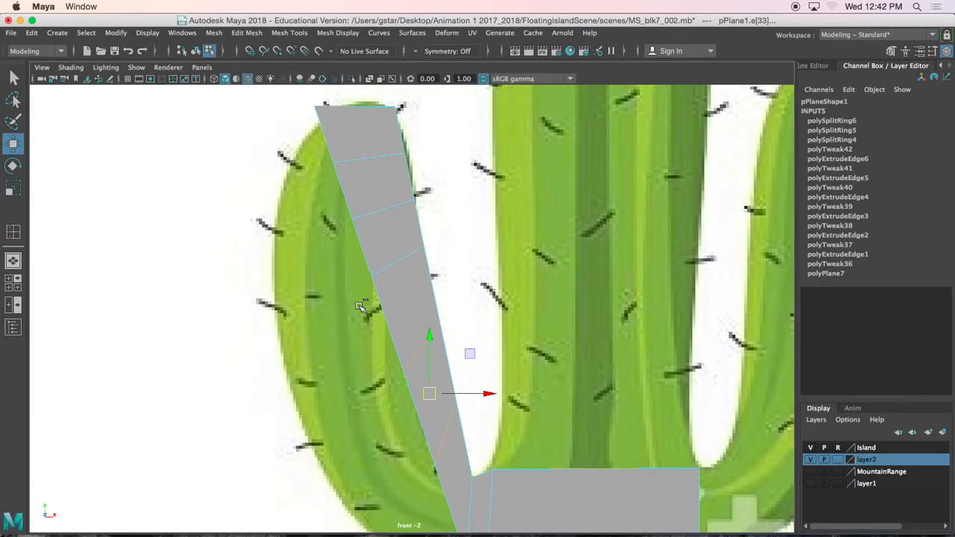
- Move both vertices of the loop just below the arm's middle loop onto the left arm's outer and inner outline
alt+middle_drag(381, 362, 372, 329)
right_drag(404, 180, 348, 199)
click(411, 348)
right_drag(407, 297, 347, 182)
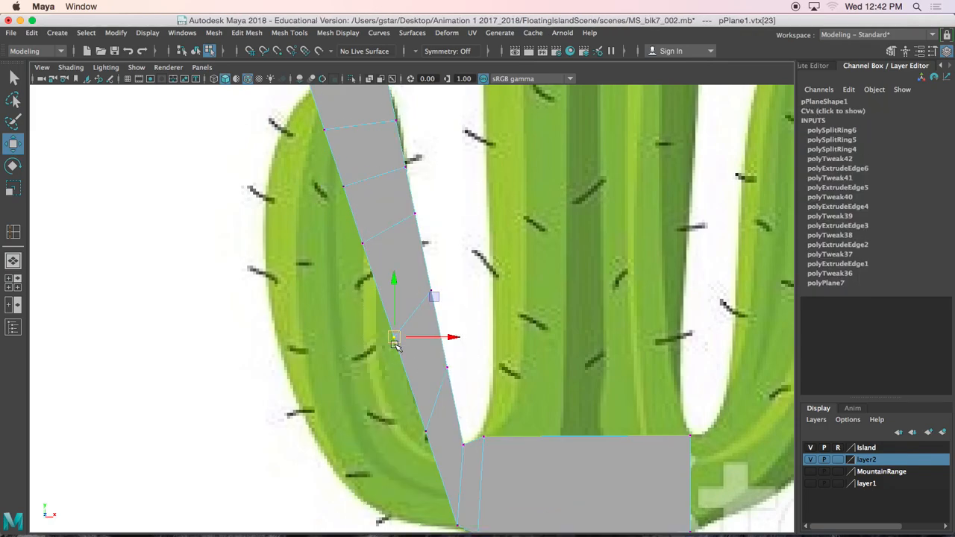
drag(393, 337, 285, 371)
drag(415, 324, 415, 324)
drag(431, 290, 411, 318)
- Fit the lowest loop's vertices and the arm's bottom junction vertex to the curve of the left arm's elbow
drag(412, 416, 431, 452)
alt+middle_drag(431, 453, 426, 382)
drag(425, 367, 359, 422)
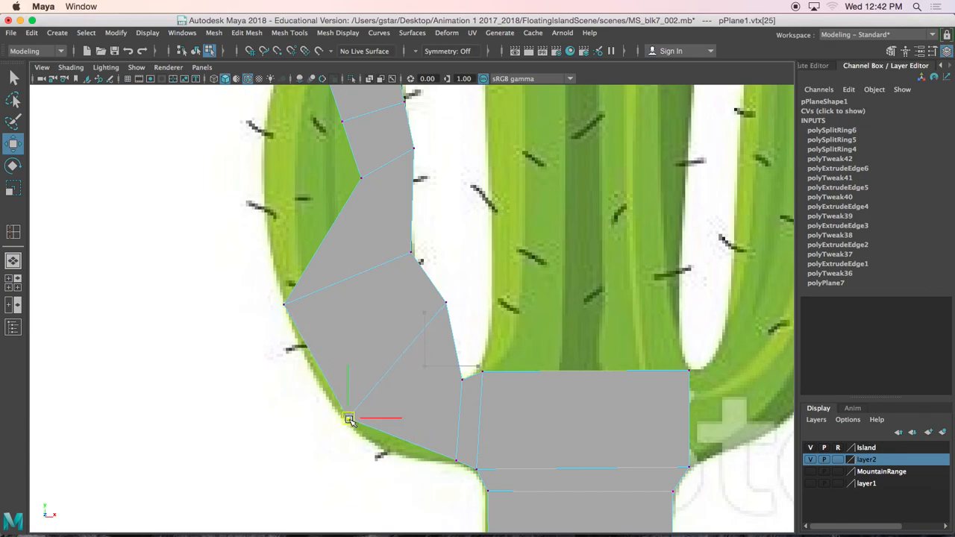
drag(451, 300, 422, 328)
drag(451, 457, 440, 467)
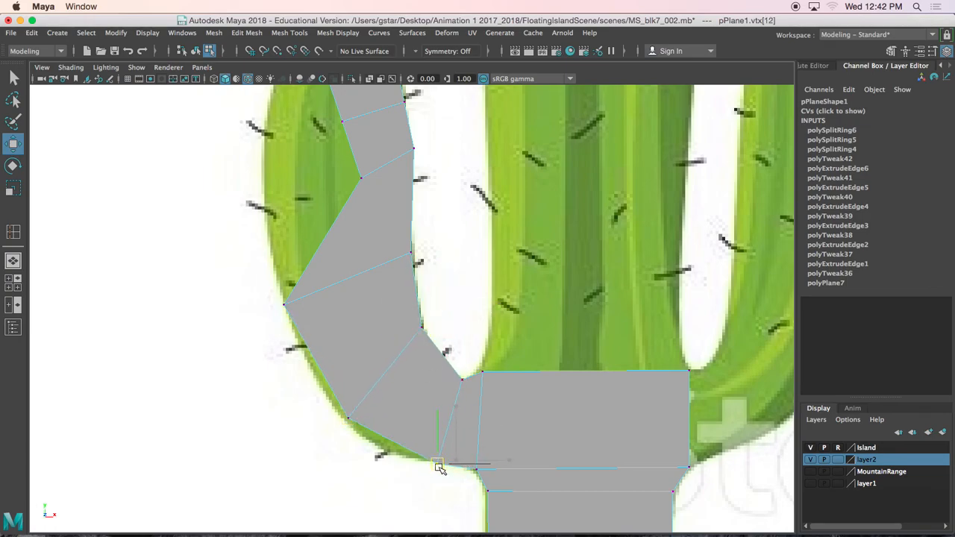
- Move the vertices of the middle loop and the loop above it onto the left arm's outline
alt+middle_drag(396, 338, 415, 377)
drag(390, 250, 282, 265)
click(430, 209)
drag(433, 214, 430, 237)
drag(377, 487, 359, 483)
alt+middle_drag(350, 268, 386, 373)
drag(415, 291, 337, 295)
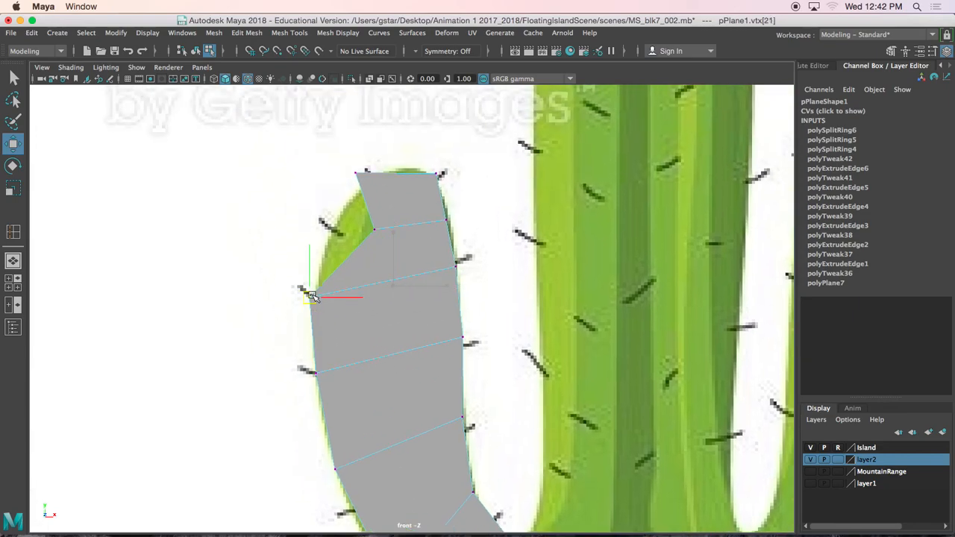
drag(463, 275, 464, 275)
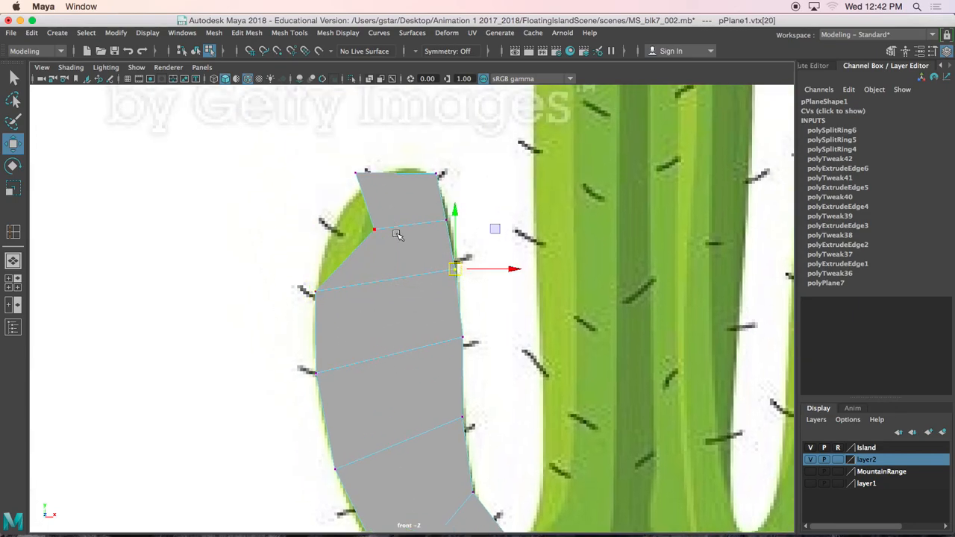
- Fit the topmost loop and tip vertices to the left arm's rounded end and even out the inner edge vertices
drag(387, 240, 387, 240)
drag(377, 232, 337, 230)
drag(418, 208, 451, 224)
drag(334, 161, 451, 229)
drag(440, 264, 459, 284)
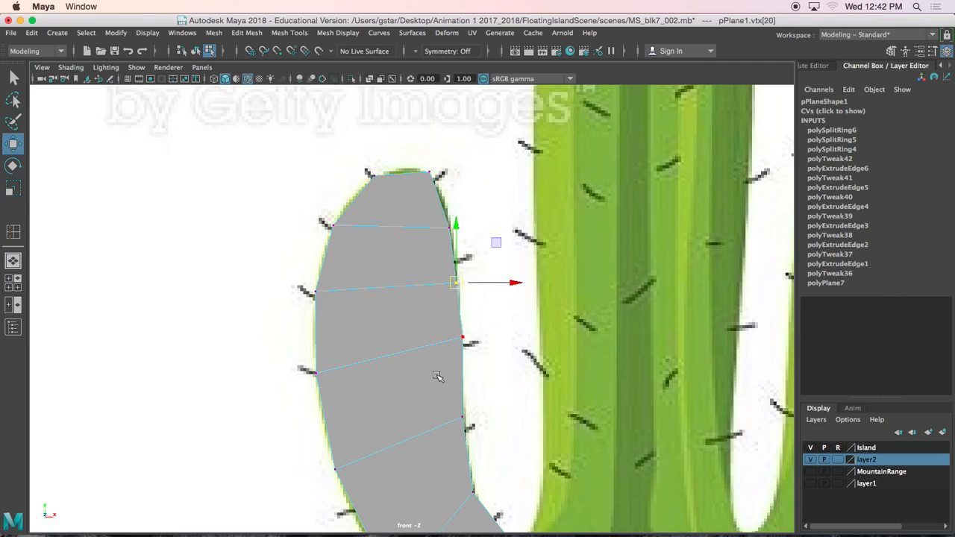
alt+middle_drag(436, 373, 421, 312)
click(452, 277)
drag(452, 277, 451, 285)
- Extrude the trunk's top edge up to the tip of the central cactus stem
scroll(441, 374, down, 5)
alt+middle_drag(452, 377, 425, 349)
right_drag(485, 371, 485, 164)
click(482, 360)
key(ctrl+e)
key(w)
alt+middle_drag(479, 286, 473, 382)
drag(473, 403, 456, 87)
alt+middle_drag(471, 144, 462, 309)
- Scale the extruded edge down to match the narrow tip of the central stem
alt+right_drag(462, 310, 592, 344)
alt+middle_drag(593, 343, 443, 324)
key(r)
mouse_move(472, 273)
mouse_down()
mouse_move(425, 275)
mouse_move(491, 274)
mouse_move(458, 270)
mouse_up()
key(w)
key(r)
key(w)
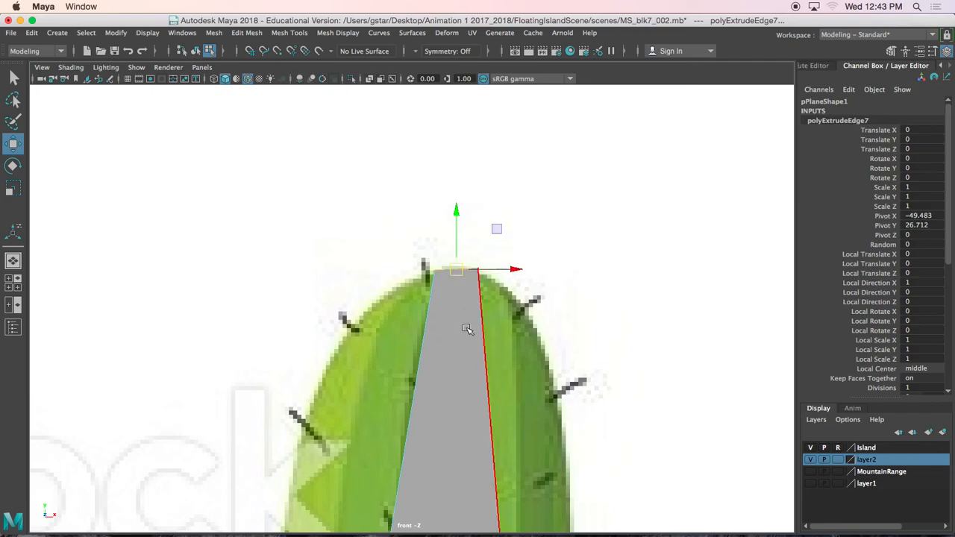
scroll(467, 315, down, 5)
right_drag(429, 181, 484, 165)
alt+middle_drag(419, 382, 423, 307)
key(t)
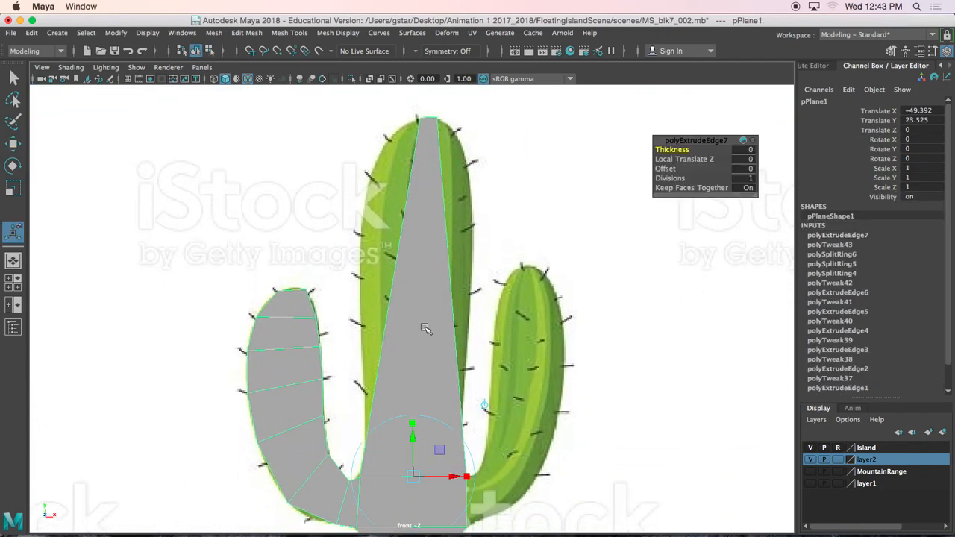
key(F8)
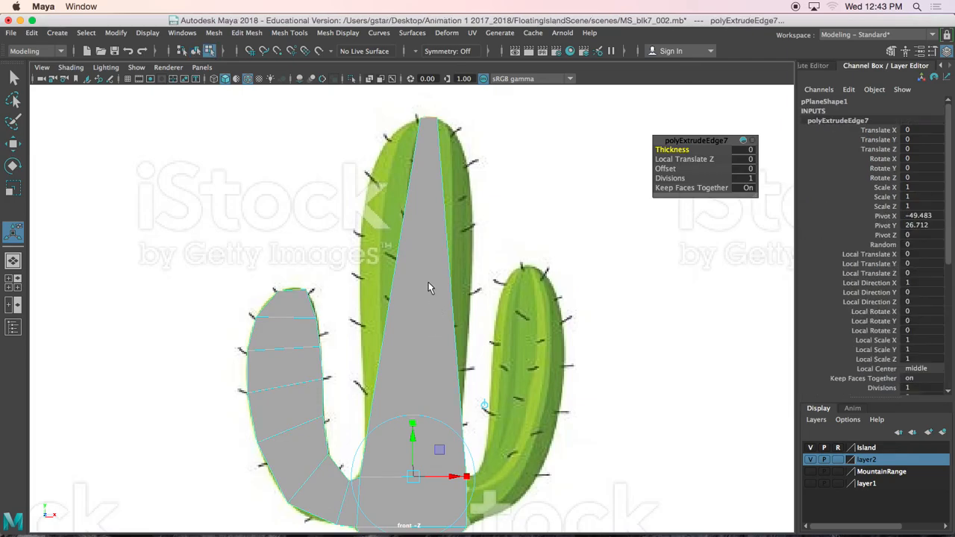
key(w)
alt+middle_drag(429, 276, 430, 290)
- Insert two evenly spaced edge loops across the long central stem segment
right_drag(422, 181, 483, 164)
scroll(449, 230, up, 5)
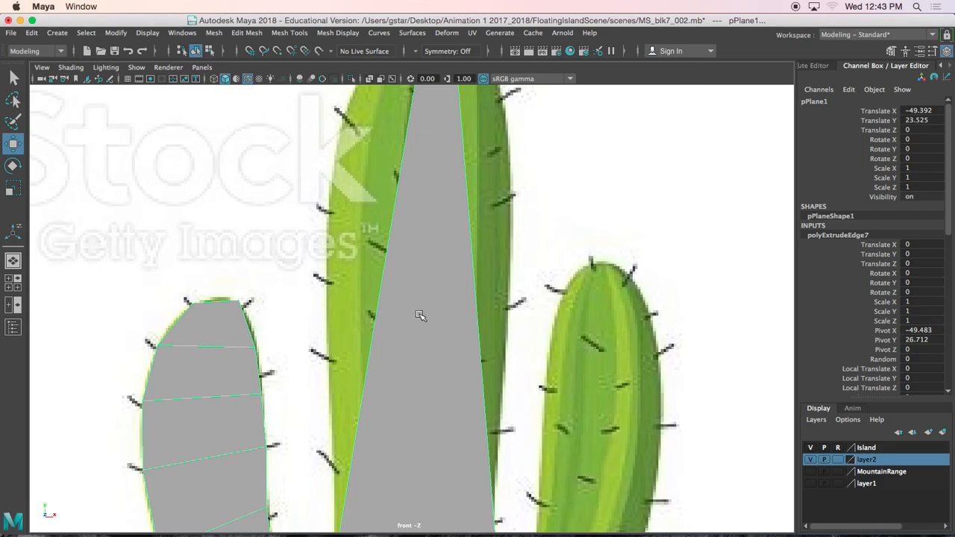
shift+right_drag(418, 233, 329, 253)
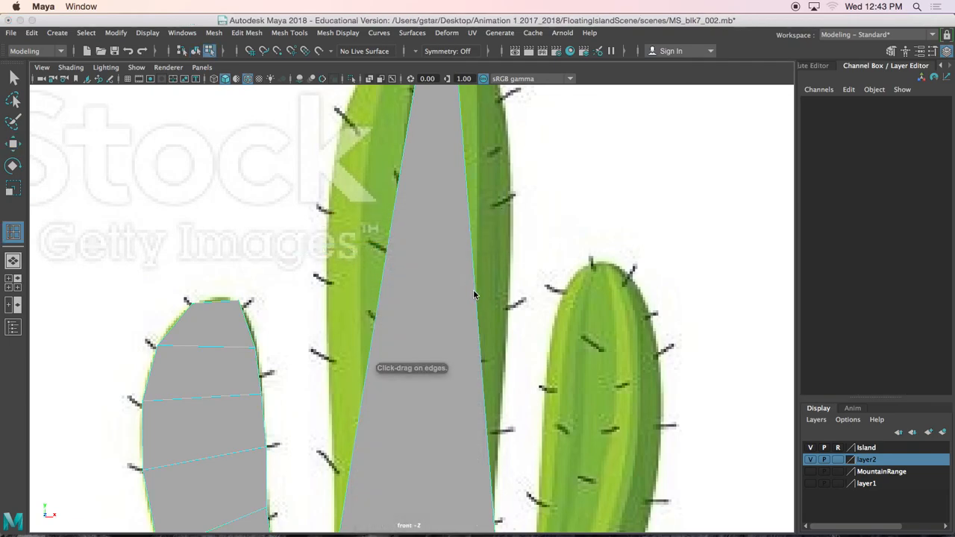
click(473, 292)
- Move the left and right vertices of both new loops outward onto the central stem's outline
key(w)
right_drag(437, 239, 380, 195)
click(394, 216)
drag(436, 215, 363, 215)
click(469, 215)
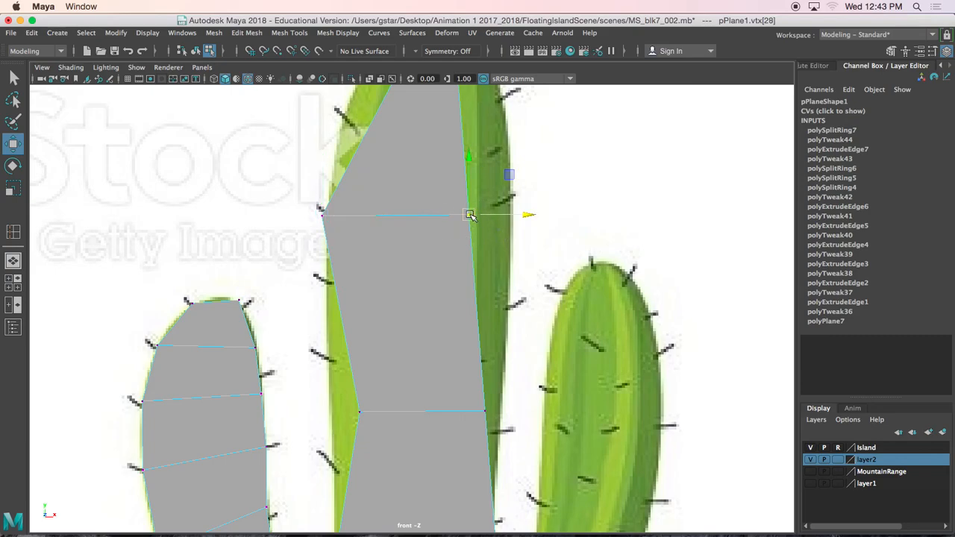
drag(471, 215, 511, 216)
drag(345, 399, 331, 418)
click(485, 412)
drag(485, 411, 497, 411)
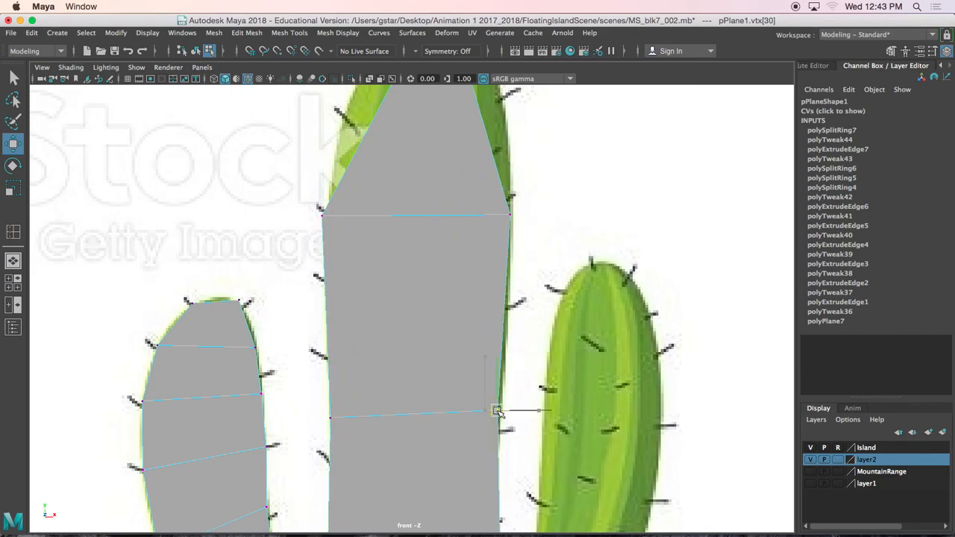
- Insert two more evenly spaced edge loops across the tapered top segment of the central stem
alt+middle_drag(427, 246, 429, 278)
key(g)
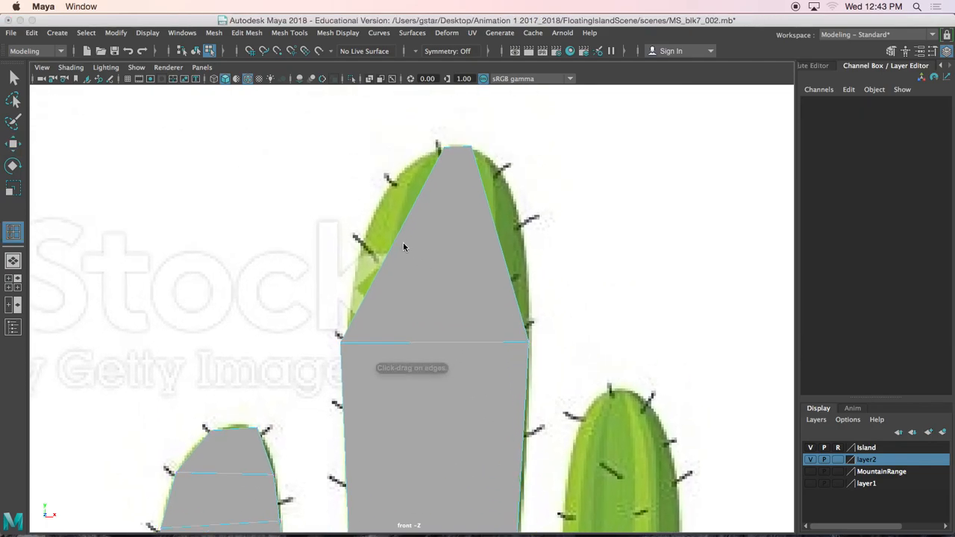
click(399, 234)
key(w)
- Move the vertices of the two loops in the top segment outward onto the central stem's rounded outline
right_drag(424, 244, 379, 182)
click(412, 212)
drag(412, 212, 378, 208)
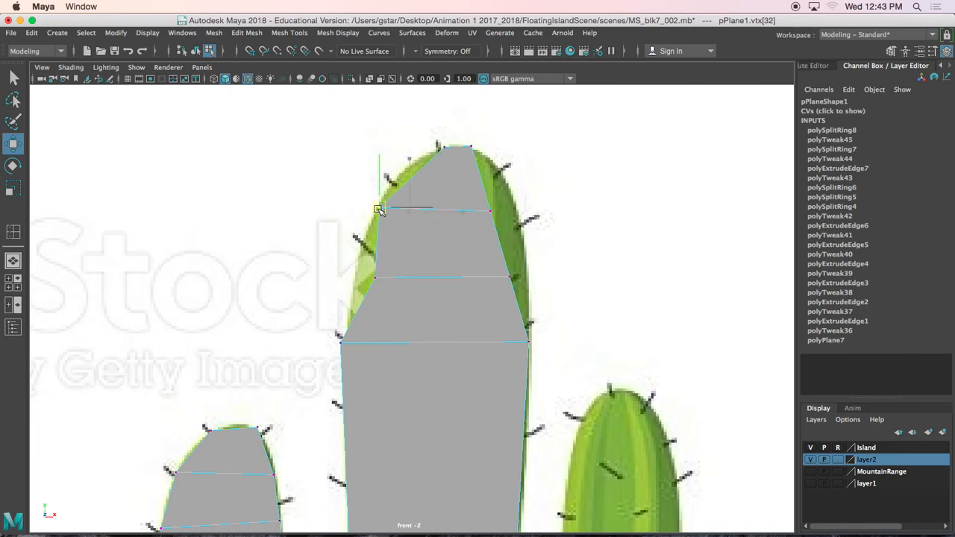
click(376, 277)
drag(375, 277, 354, 275)
click(489, 212)
drag(490, 211, 515, 206)
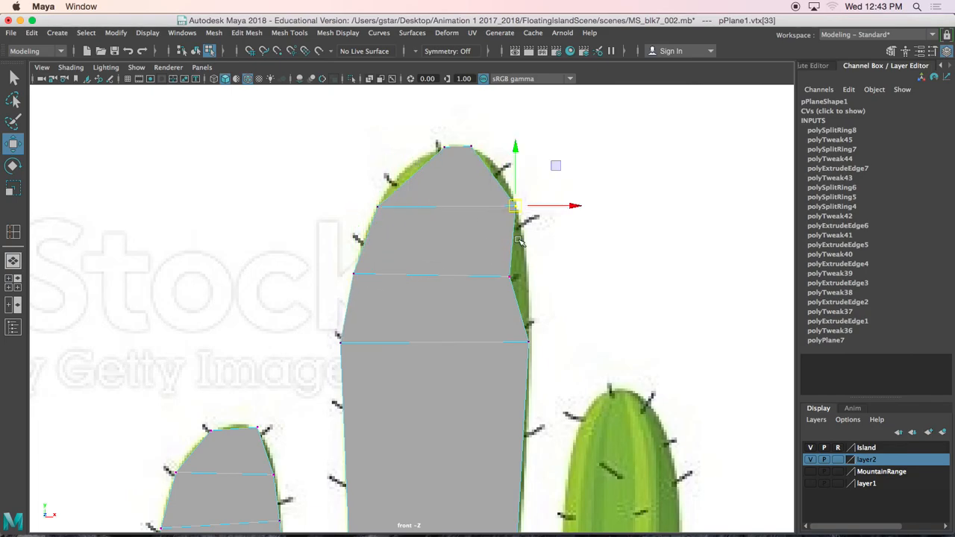
drag(535, 291, 530, 291)
drag(510, 277, 526, 278)
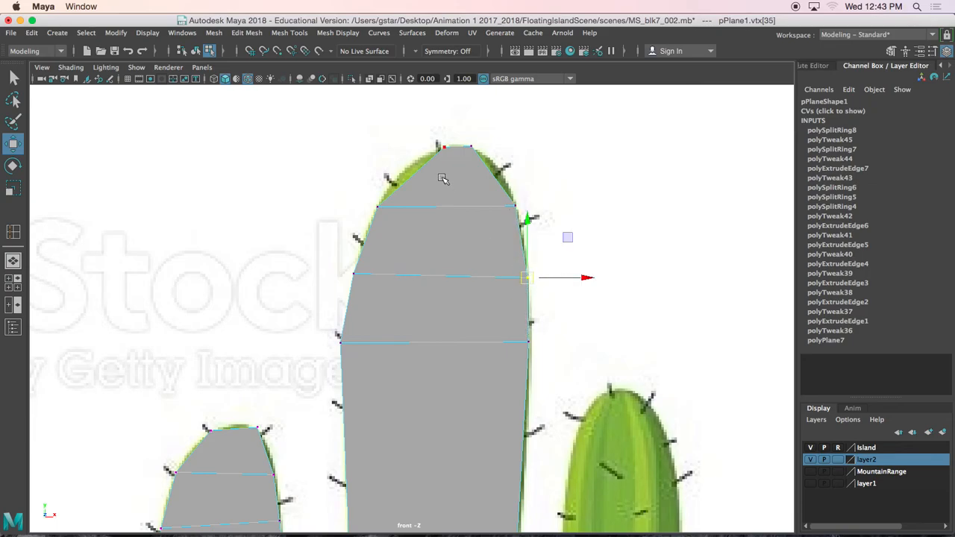
drag(456, 156, 457, 158)
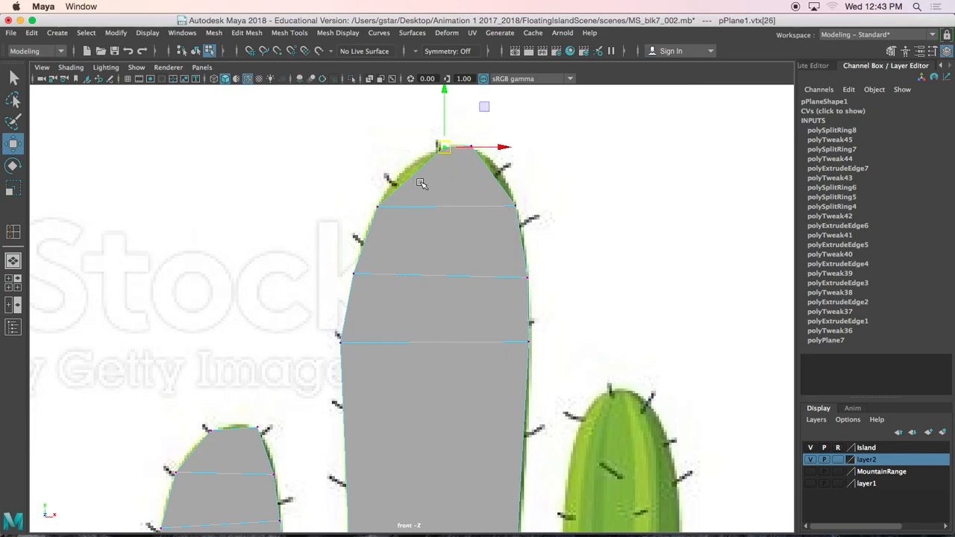
- Set the Insert Edge Loop tool to Relative distance from edge and insert one loop across the central stem's tip segment
double_click(13, 232)
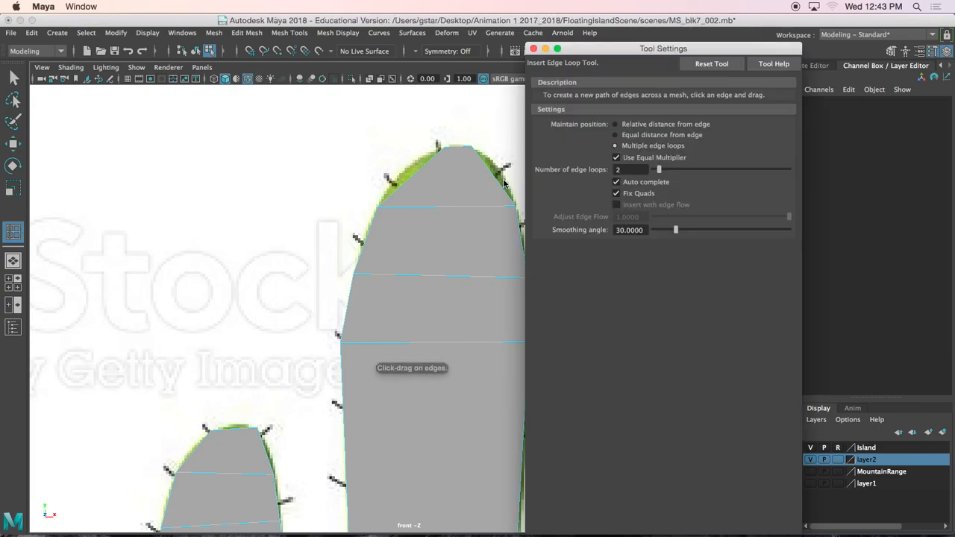
click(622, 125)
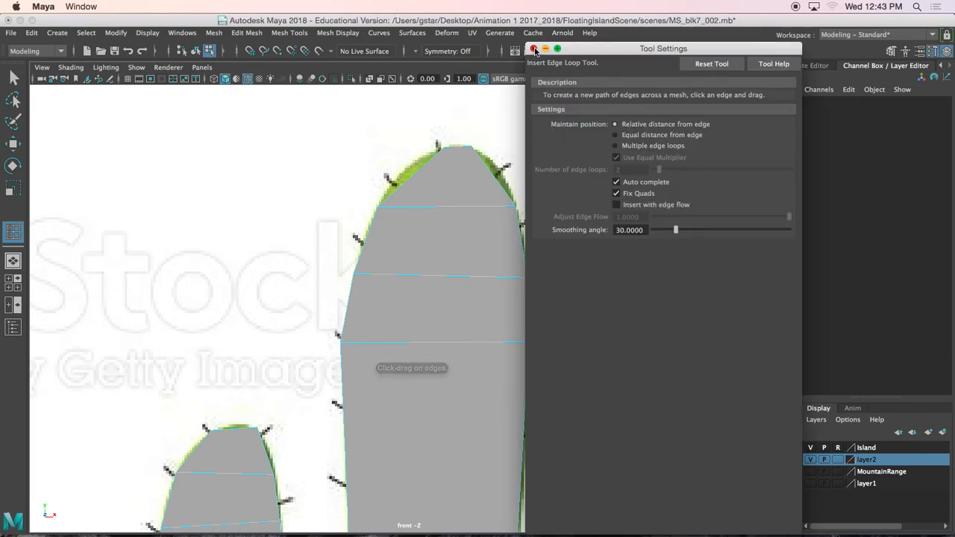
click(534, 49)
click(493, 178)
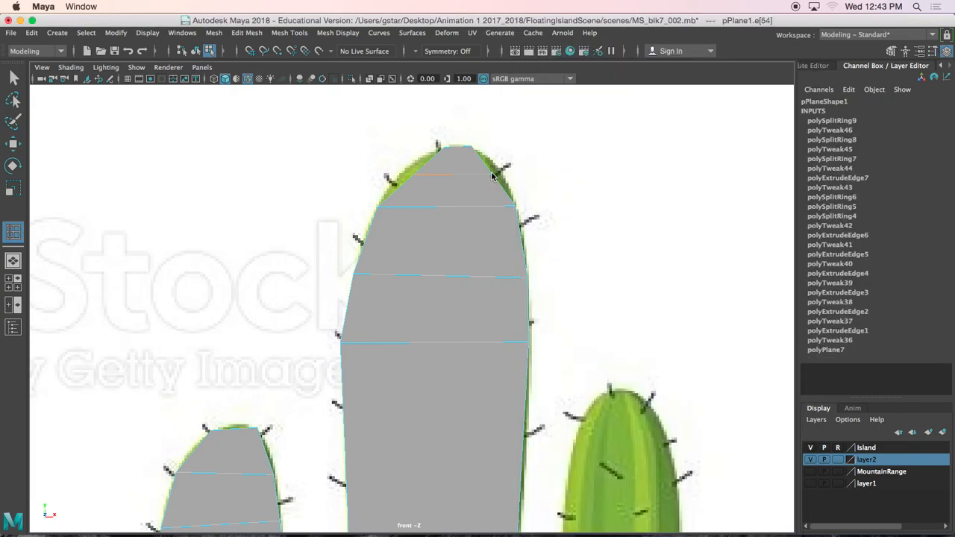
- Scale the new tip loop horizontally until its ends reach the stem's rounded outline
key(r)
scroll(493, 198, up, 2)
scroll(494, 199, up, 8)
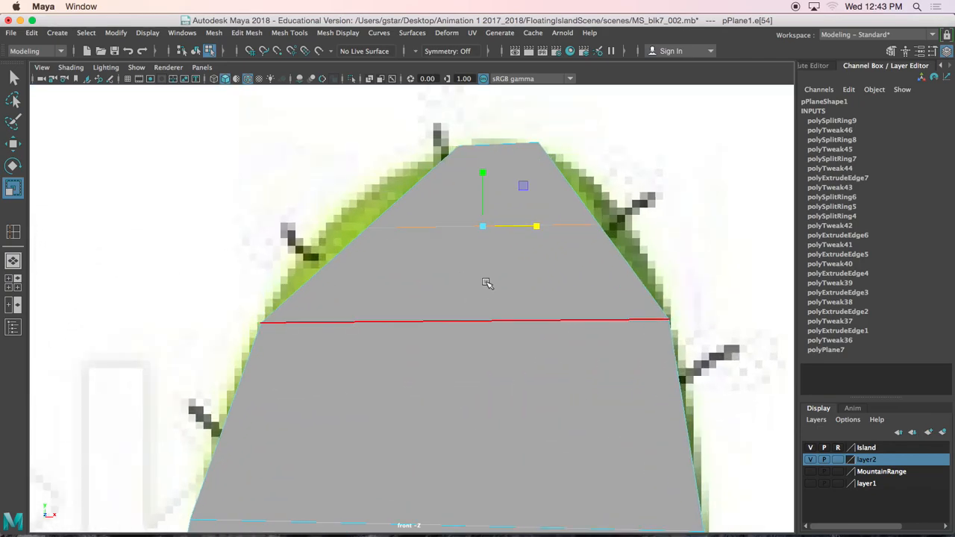
drag(483, 281, 497, 283)
- Insert another edge loop just below the stem's flat tip and widen it horizontally to the outline
key(y)
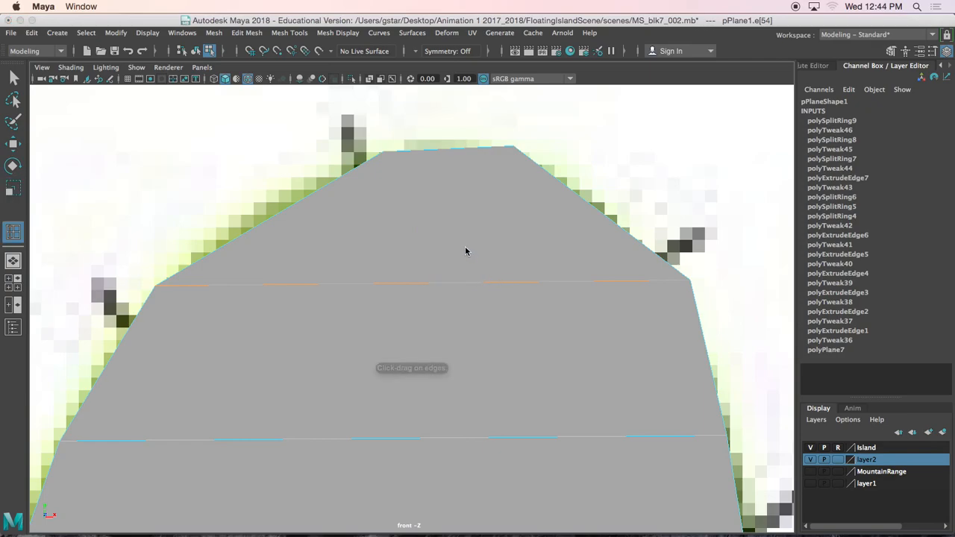
click(588, 200)
key(r)
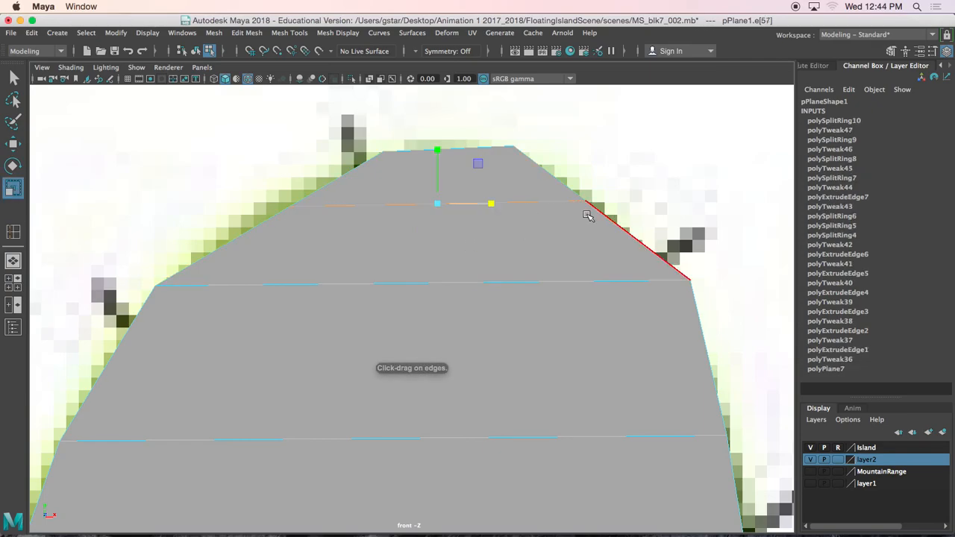
drag(495, 203, 512, 206)
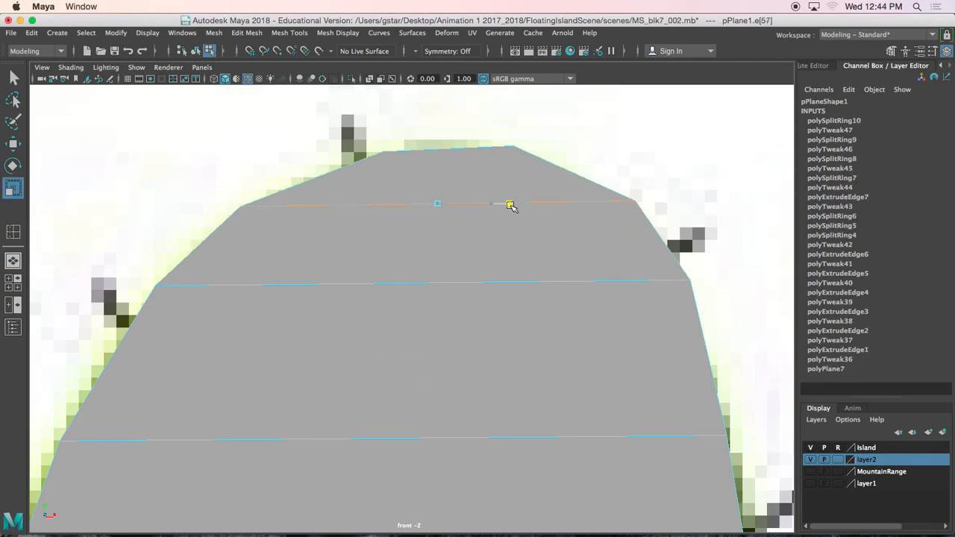
- Show the mesh in wireframe and insert an edge loop across the stem segment just above the arm junction
scroll(503, 259, down, 8)
alt+middle_drag(466, 362, 489, 196)
alt+right_drag(490, 197, 478, 255)
scroll(428, 398, up, 5)
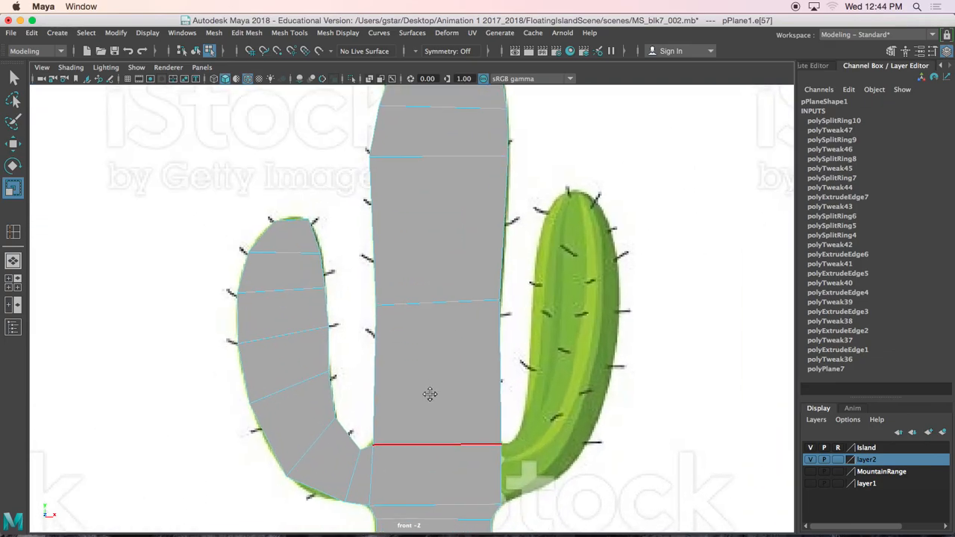
scroll(434, 357, up, 2)
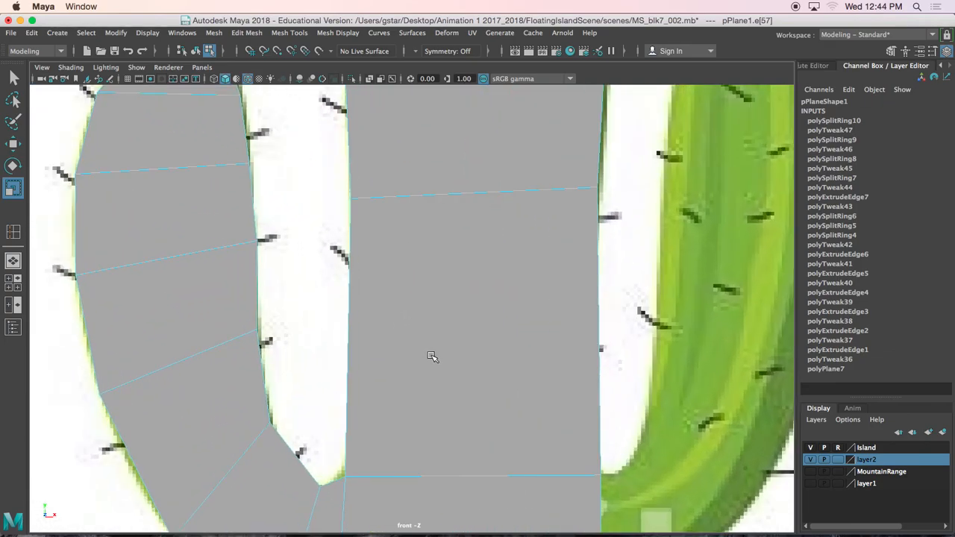
key(4)
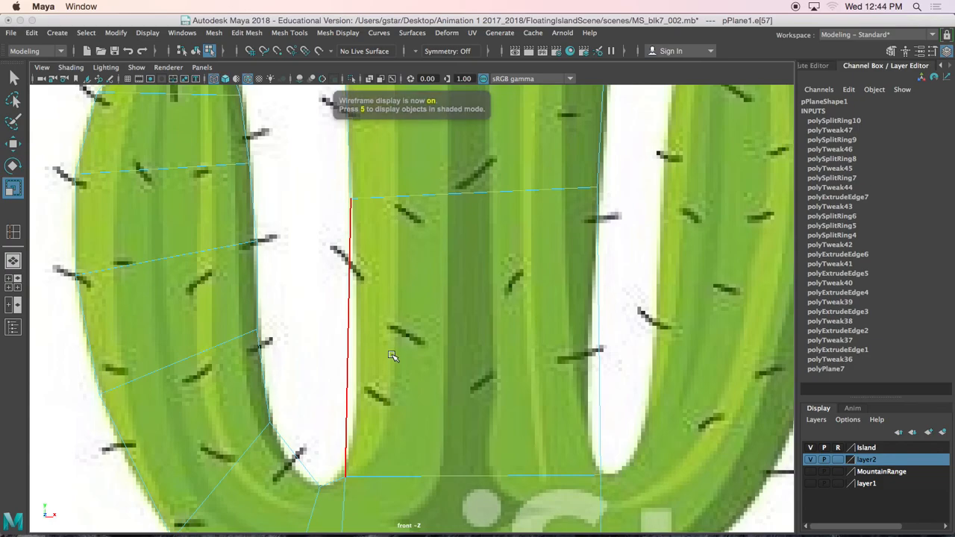
key(y)
click(348, 345)
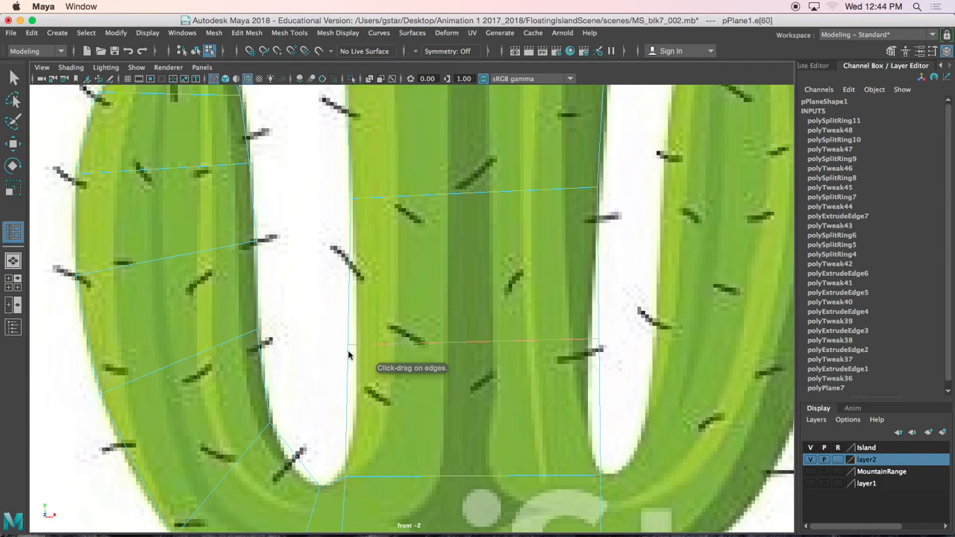
- Move both end vertices of the loop above the arm junction onto the stem's outline and return to shaded object mode
key(w)
right_drag(348, 343, 284, 306)
right_drag(381, 180, 321, 175)
click(349, 344)
drag(359, 344, 356, 346)
click(598, 340)
drag(598, 340, 588, 346)
key(5)
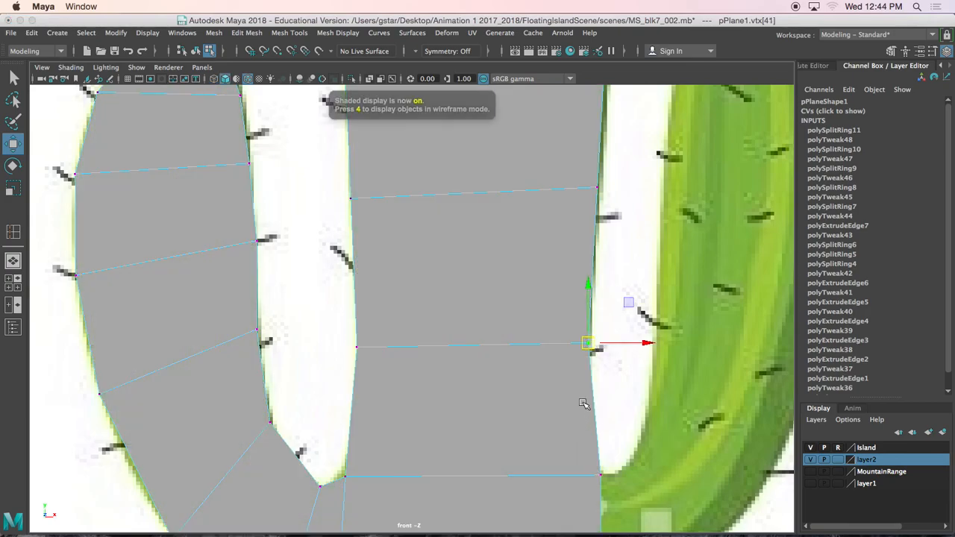
scroll(576, 401, down, 8)
mouse_move(462, 181)
right_down()
mouse_move(462, 356)
mouse_move(469, 148)
right_up()
alt+middle_drag(475, 284, 455, 271)
scroll(463, 298, up, 3)
right_drag(421, 321, 454, 319)
- Draw an EP curve from the stem's right side through the middle of the right arm to its tip, and check it in isolation
alt+middle_drag(459, 331, 389, 381)
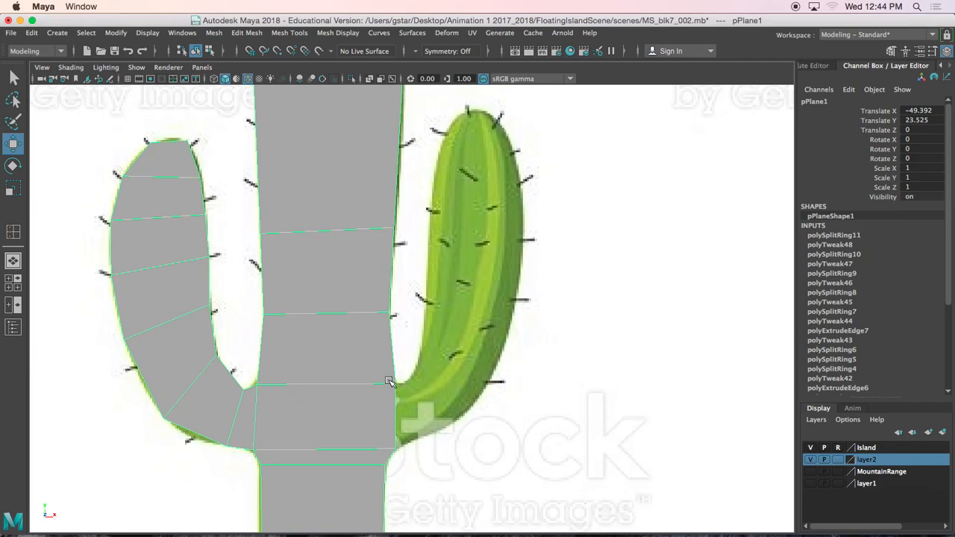
click(58, 33)
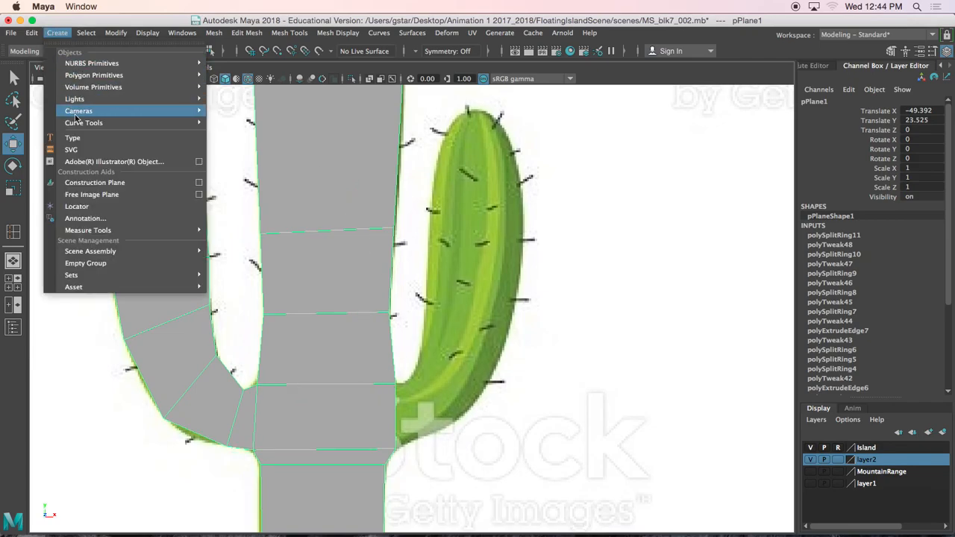
mouse_move(81, 125)
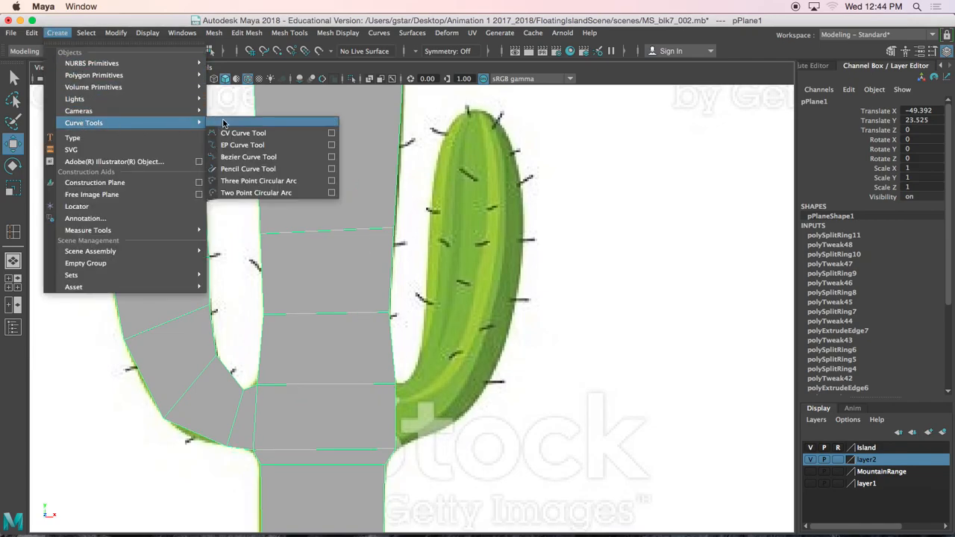
click(241, 145)
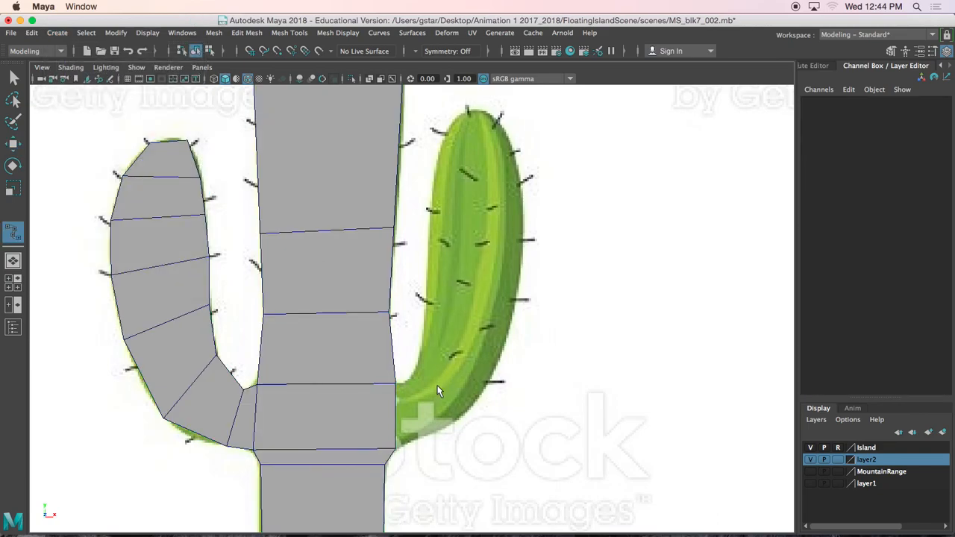
click(403, 412)
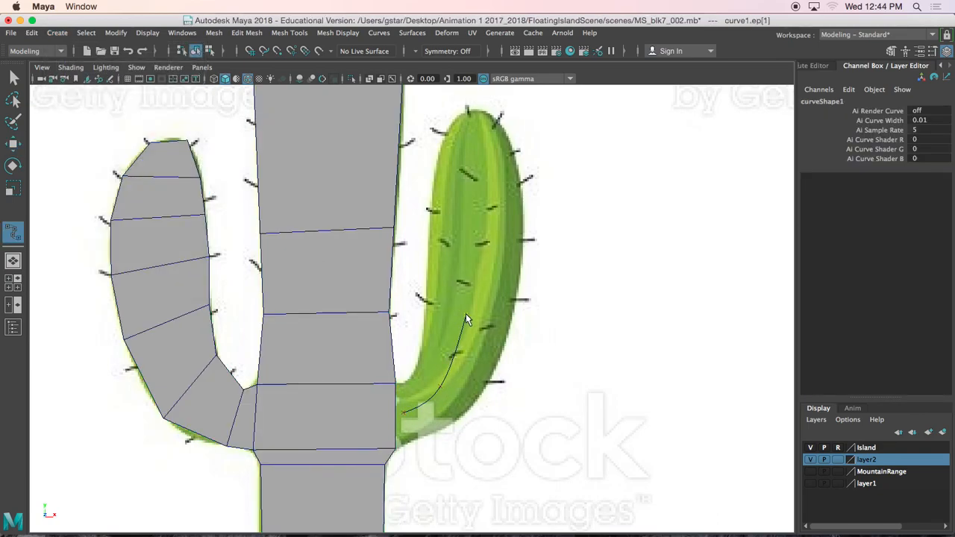
click(473, 114)
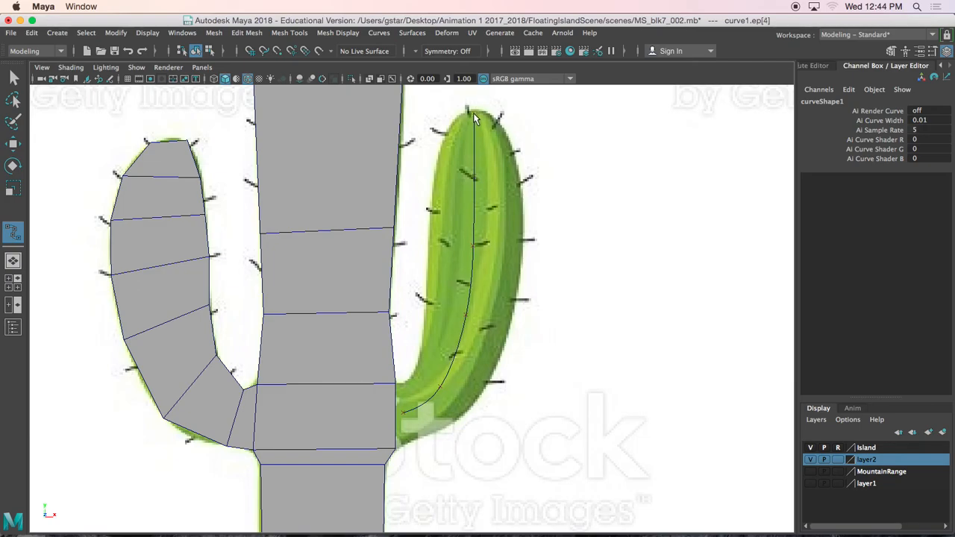
key(w)
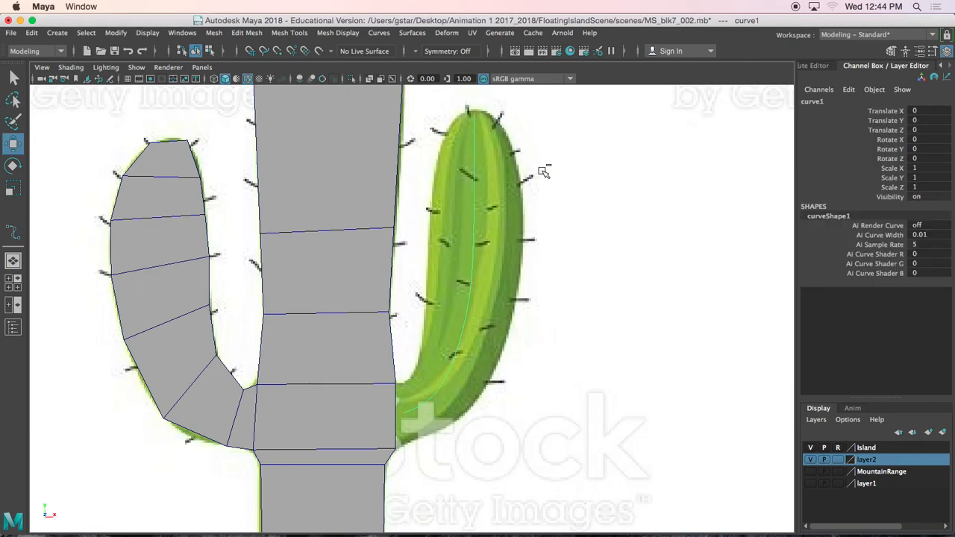
key(ctrl+1)
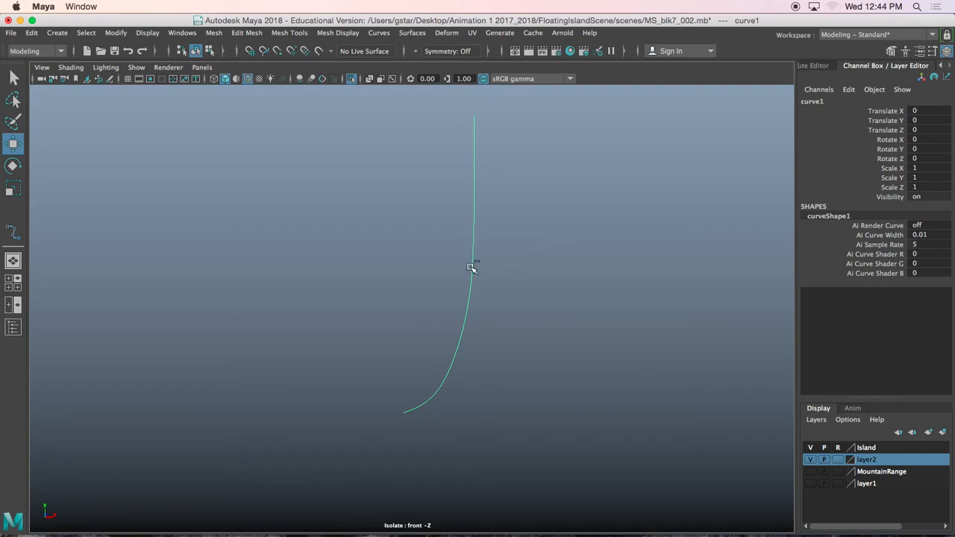
key(ctrl+1)
- Extrude the stem's right side edge at the arm junction along the curve
click(398, 415)
scroll(395, 366, up, 10)
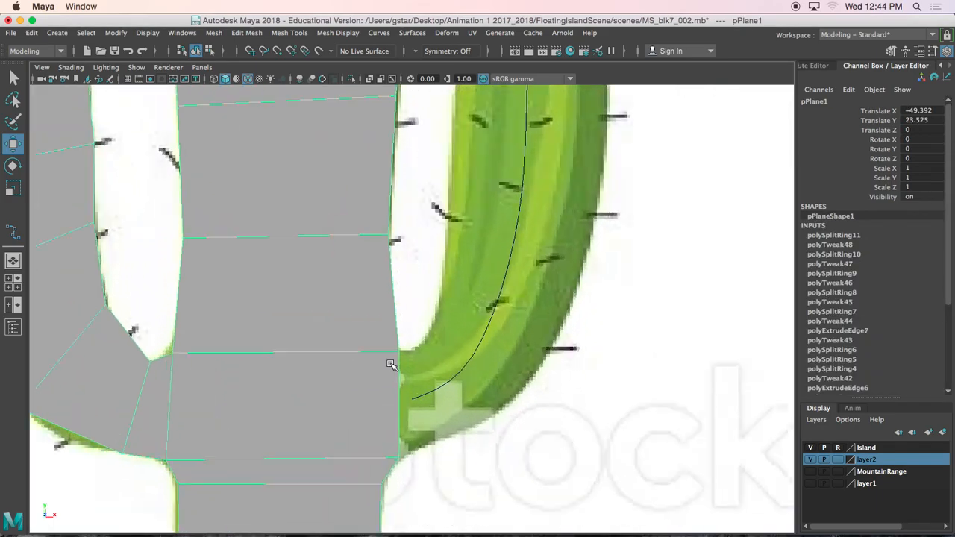
scroll(398, 345, up, 1)
alt+middle_drag(399, 345, 397, 265)
right_drag(397, 260, 394, 150)
click(402, 294)
click(409, 300)
scroll(522, 231, down, 5)
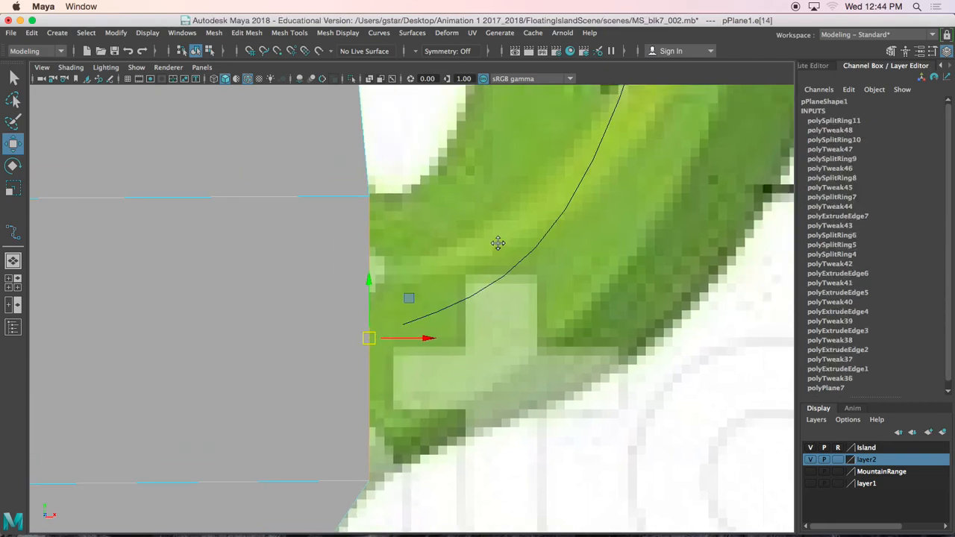
scroll(493, 265, up, 3)
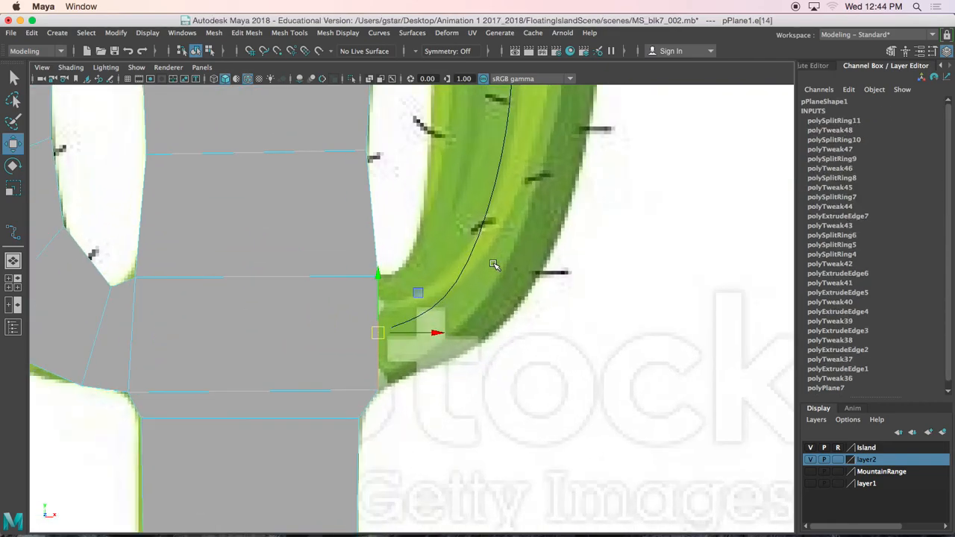
click(484, 223)
scroll(480, 331, down, 5)
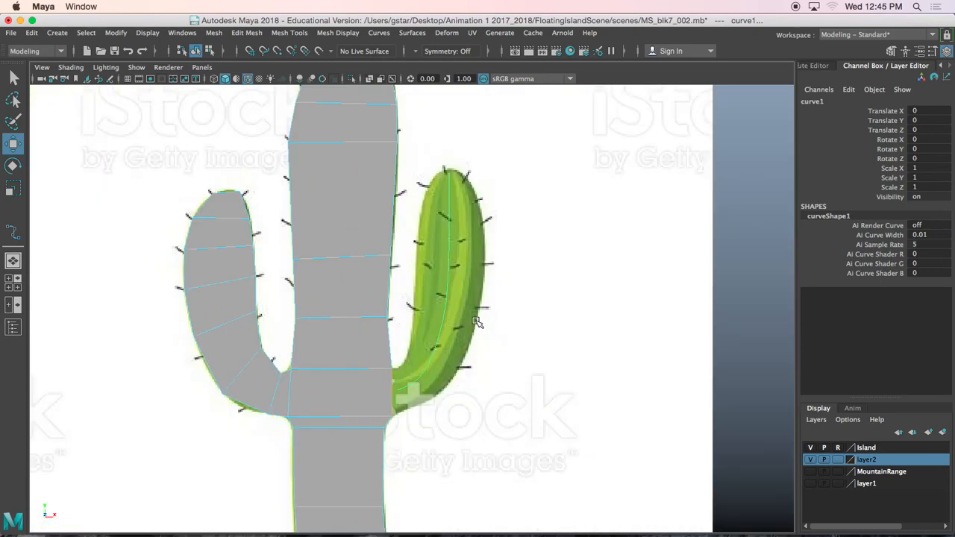
key(ctrl+e)
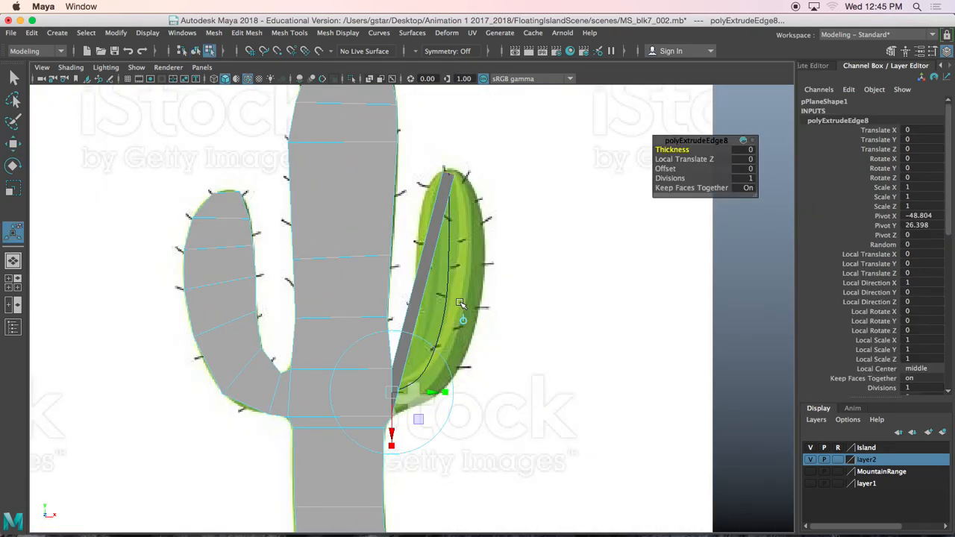
- Set the right arm extrusion to 5 divisions so it follows the curve
scroll(460, 303, up, 4)
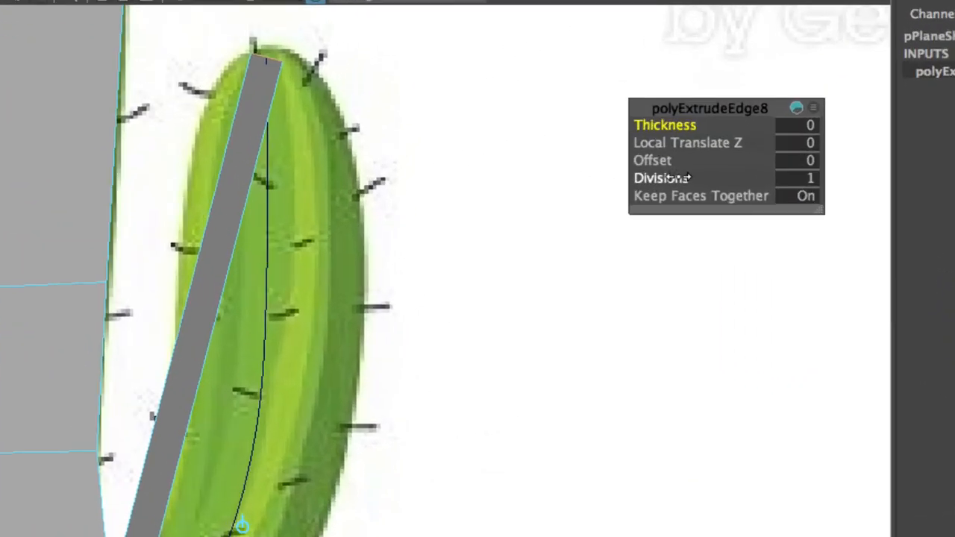
alt+middle_drag(557, 223, 678, 136)
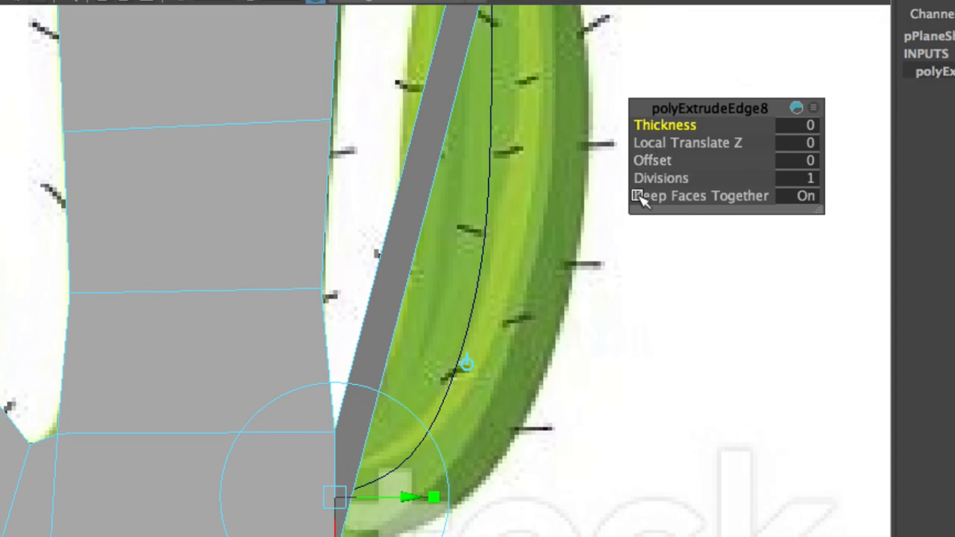
click(648, 177)
drag(661, 178, 700, 176)
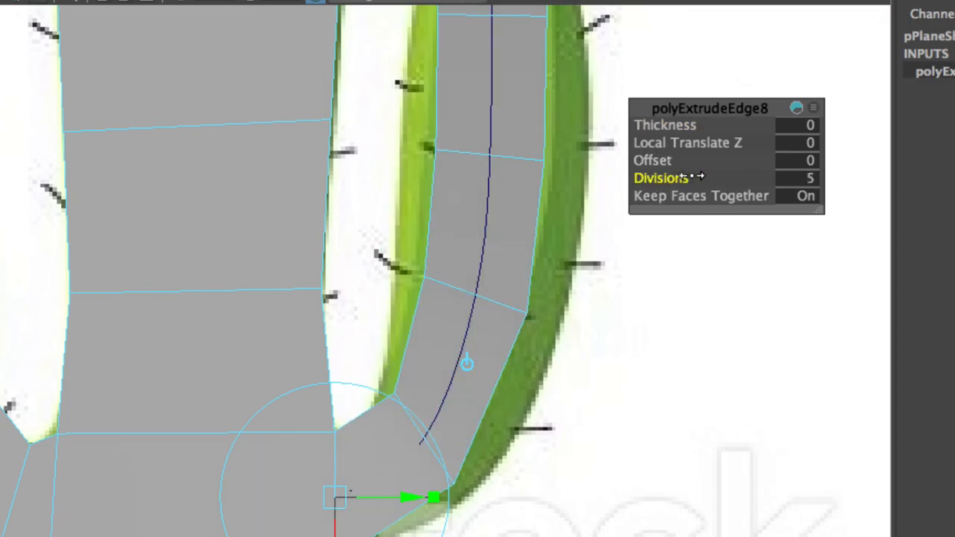
- Move the side vertices of the two cross rows below the right arm's tip outward onto the arm's outline
alt+middle_drag(532, 167, 516, 298)
right_drag(512, 184, 418, 153)
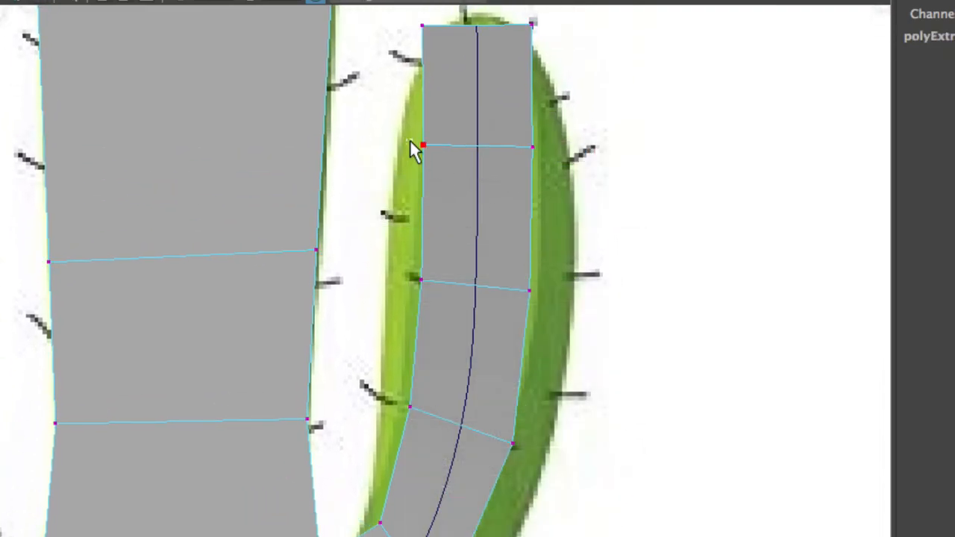
click(441, 154)
drag(428, 145, 393, 146)
click(532, 147)
drag(533, 148, 567, 160)
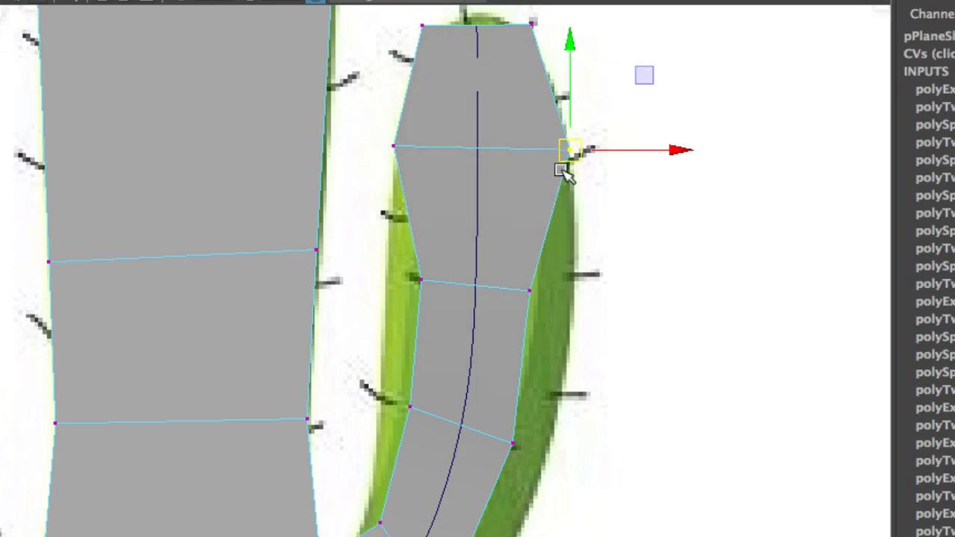
click(420, 278)
drag(440, 301, 411, 287)
click(529, 290)
drag(542, 299, 565, 303)
- Move both side vertices of the right arm's next lower cross row outward onto the outline
alt+middle_drag(538, 341, 457, 290)
drag(453, 326, 451, 324)
mouse_move(450, 321)
mouse_down()
mouse_move(418, 296)
mouse_move(446, 306)
mouse_up()
drag(560, 355, 560, 354)
drag(529, 326, 556, 348)
- Fit the inner and outer vertices at the right arm's lower bend to the outline and return to object mode
alt+middle_drag(515, 374, 541, 253)
click(463, 364)
drag(477, 373, 487, 387)
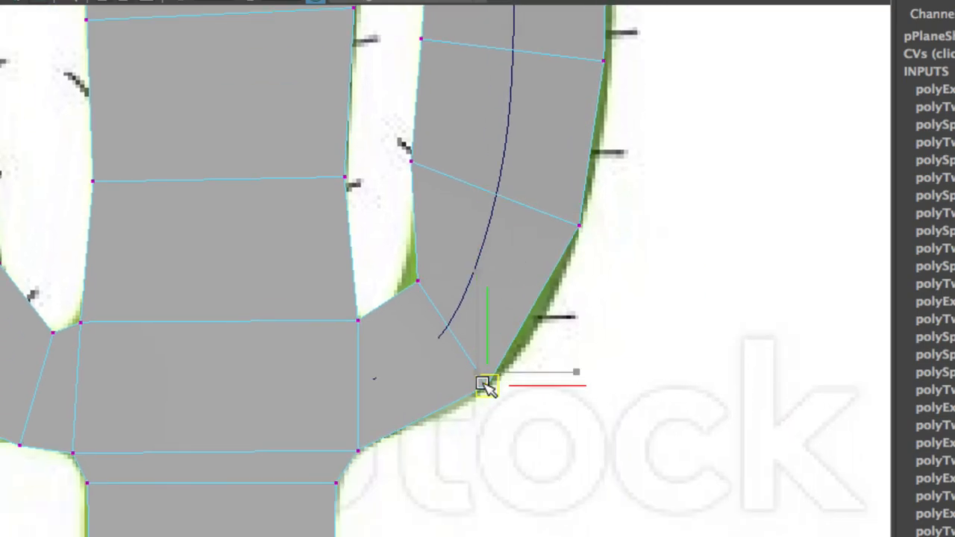
click(407, 302)
drag(424, 288, 410, 295)
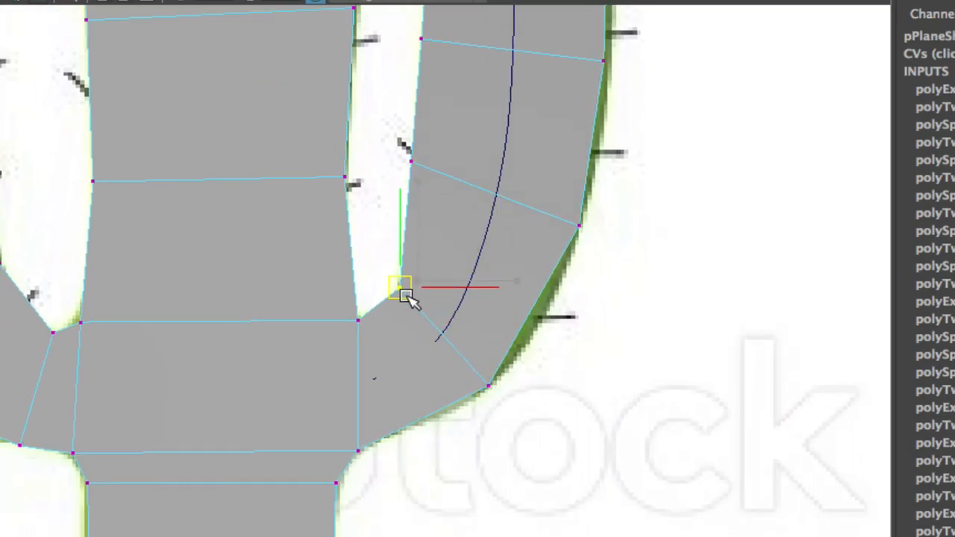
click(497, 387)
drag(496, 386, 509, 379)
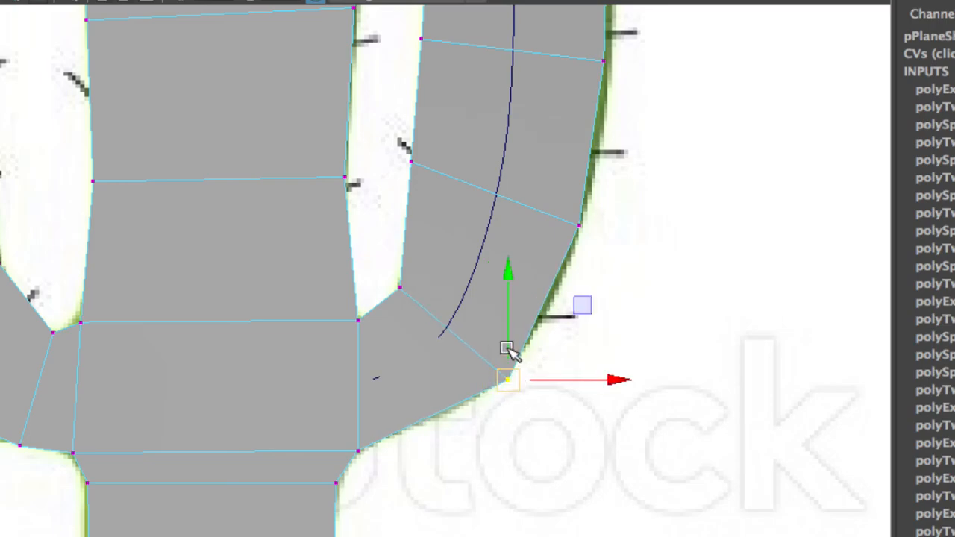
alt+middle_drag(512, 367, 511, 413)
right_drag(508, 222, 549, 186)
- Try moving the cactus mesh and the arm's guide curve separately, undoing each move
scroll(480, 192, down, 5)
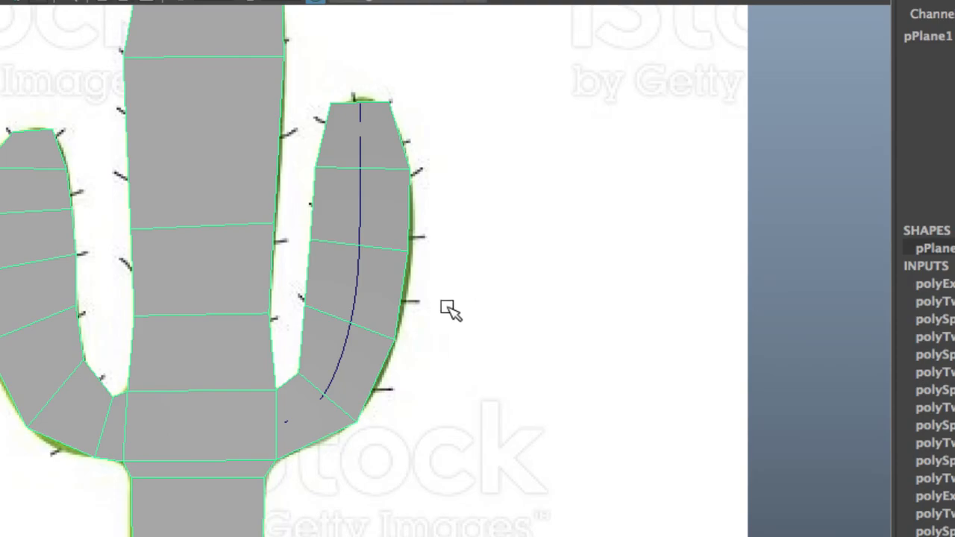
middle_drag(440, 363, 343, 357)
key(z)
click(359, 281)
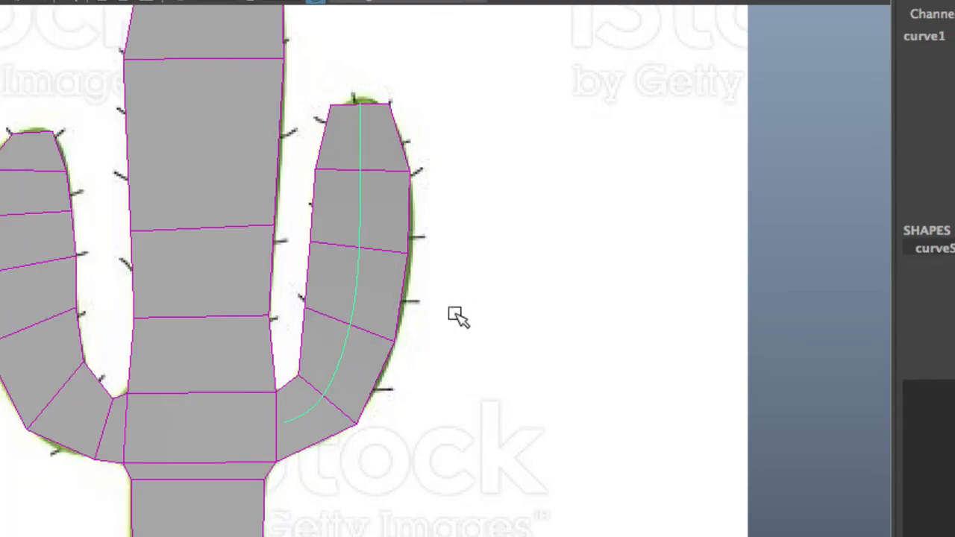
middle_drag(466, 342, 602, 350)
key(z)
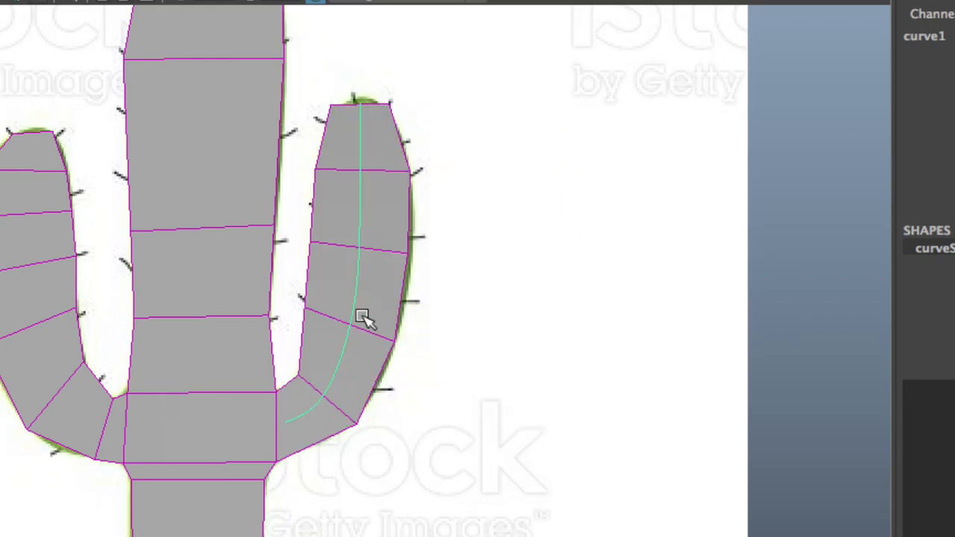
- Delete the construction history of the cactus mesh
alt+middle_drag(353, 371, 404, 313)
scroll(402, 346, up, 3)
alt+middle_drag(429, 231, 382, 422)
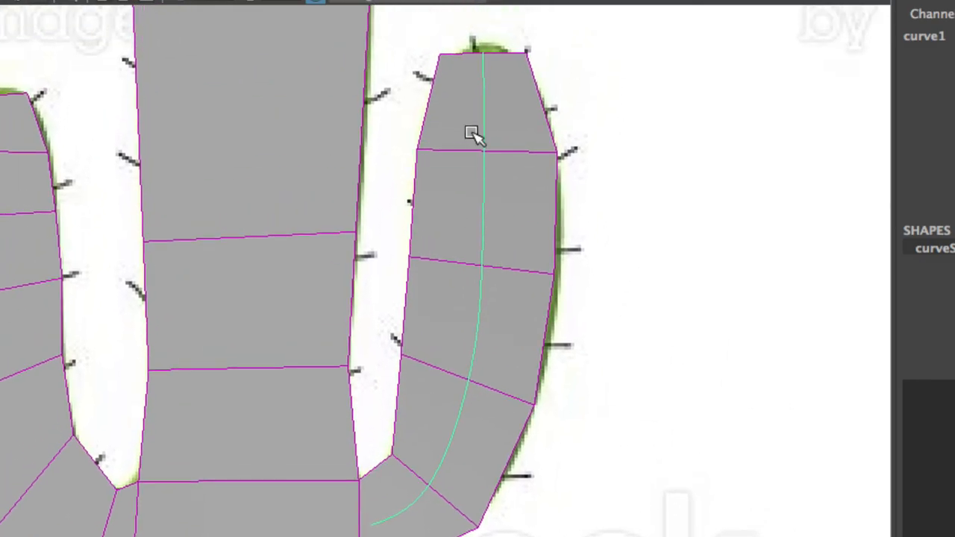
click(431, 126)
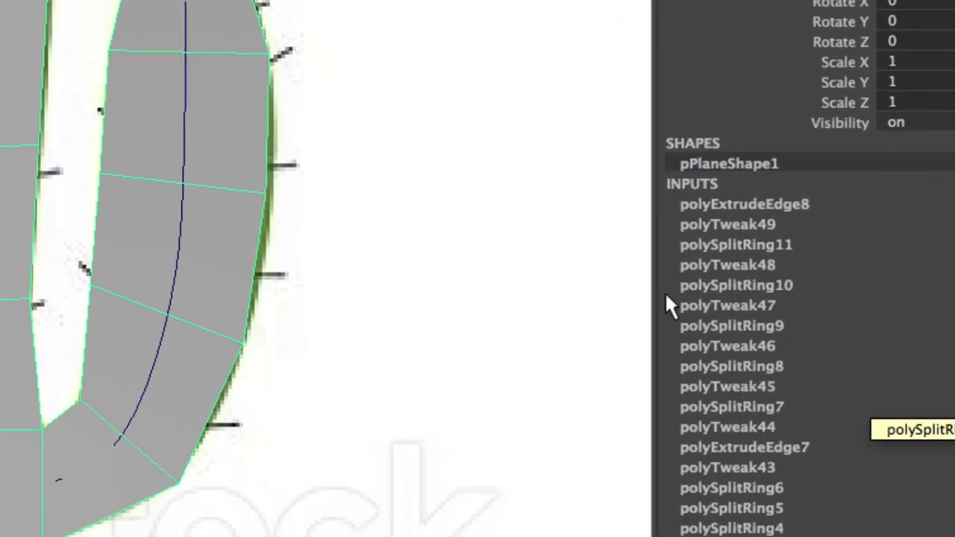
key(space)
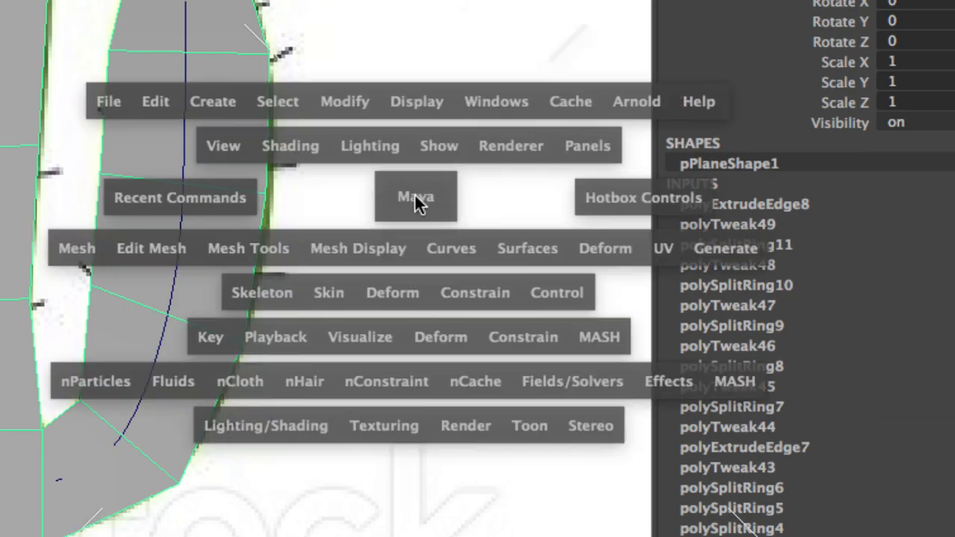
click(158, 100)
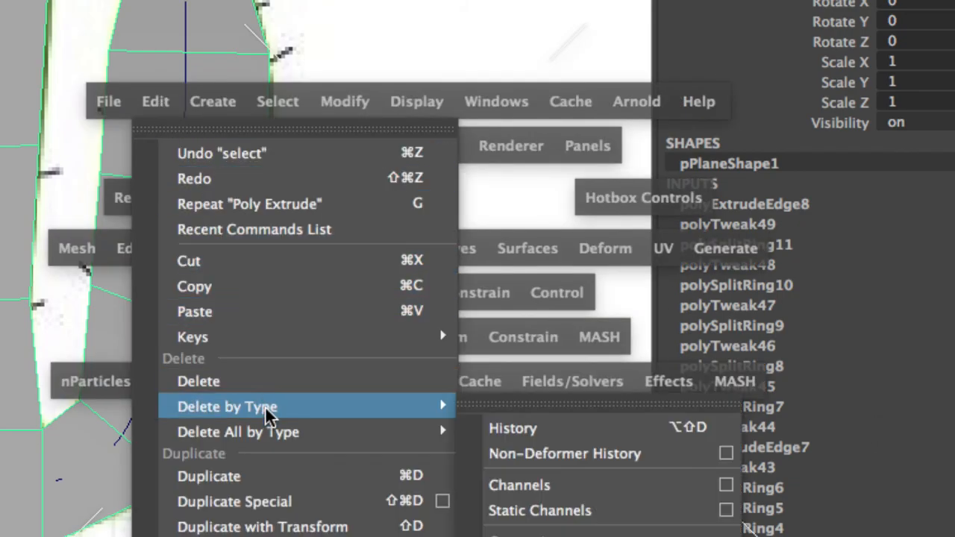
mouse_move(321, 432)
mouse_move(414, 409)
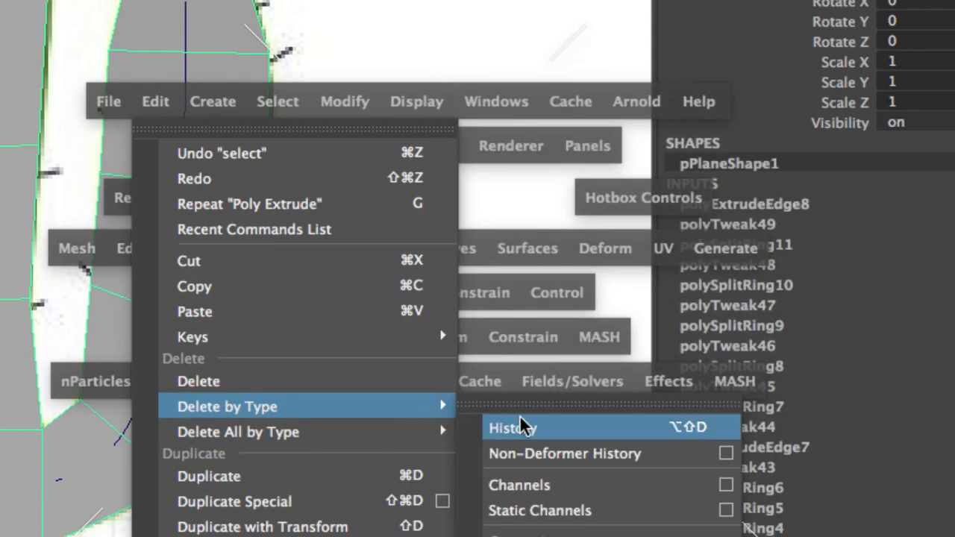
click(522, 420)
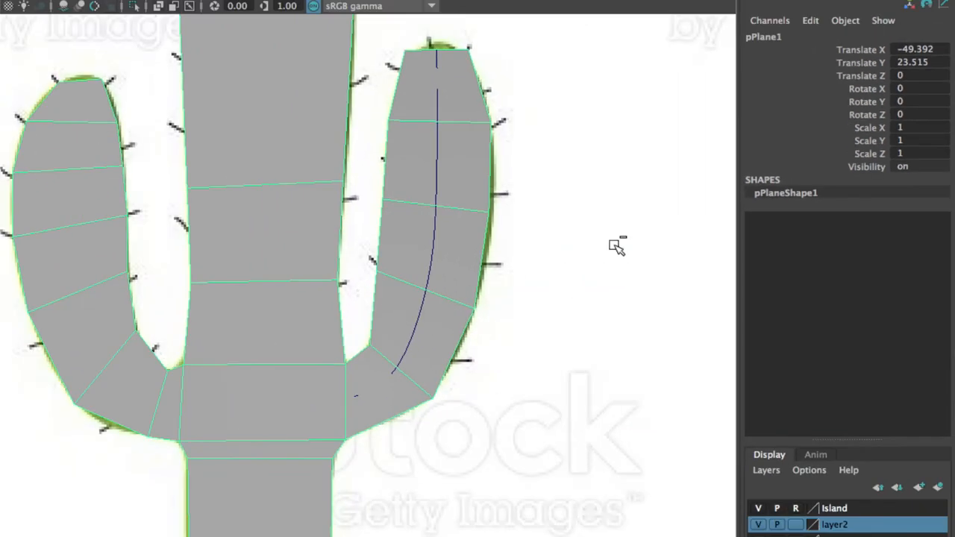
- Delete the guide curve that runs through the right arm
alt+middle_drag(145, 196, 177, 224)
click(456, 199)
key(Delete)
- Insert an edge loop across the right arm just below its tip and scale it slightly wider
shift+right_drag(447, 199, 378, 218)
click(447, 198)
click(424, 102)
key(r)
drag(529, 87, 535, 87)
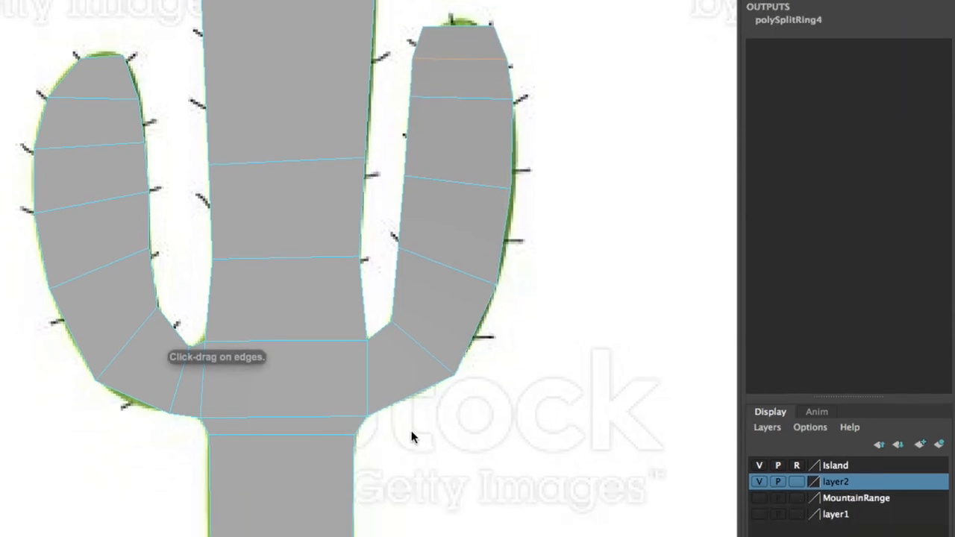
- Insert an edge loop at the right arm's lower bend and fit the bend's inner and outer vertices to the outline
click(411, 396)
right_drag(411, 387, 336, 102)
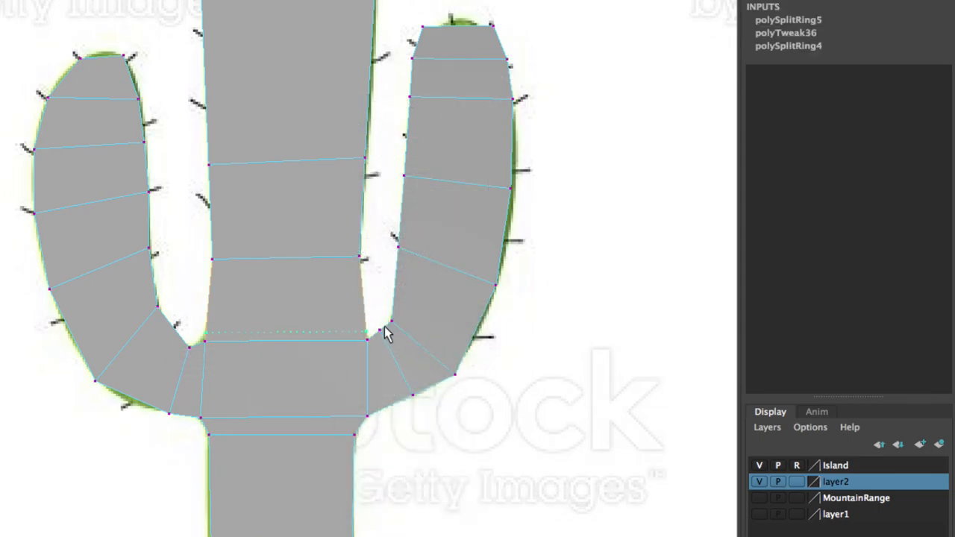
click(379, 328)
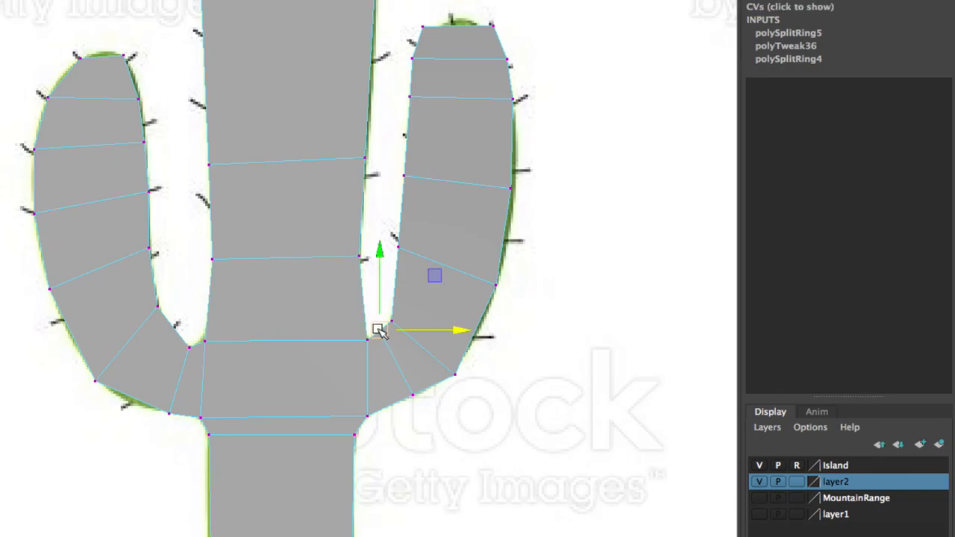
click(413, 394)
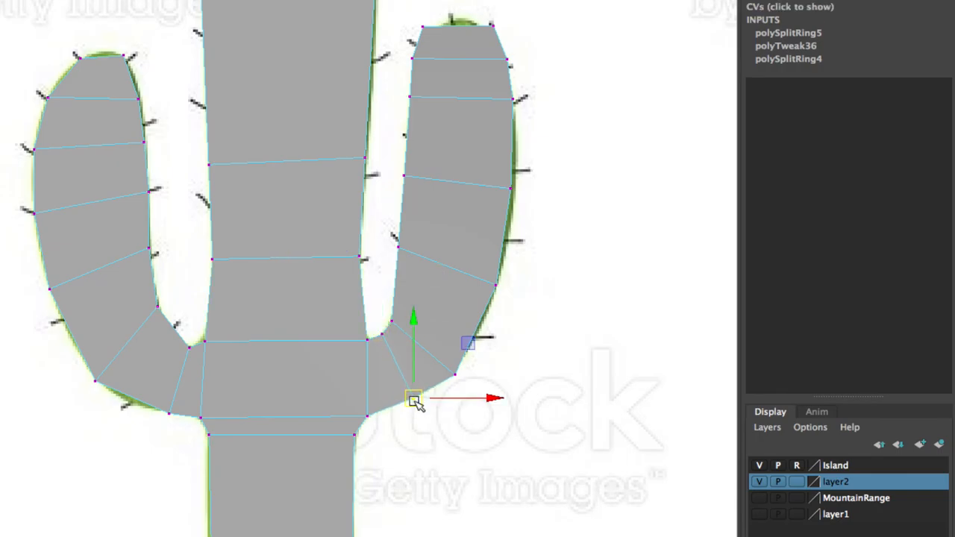
click(450, 371)
drag(452, 375, 453, 370)
- Round the right arm's tip by moving its top and upper side vertices onto the outline, and return to object mode
alt+middle_drag(460, 221, 533, 312)
scroll(468, 141, up, 3)
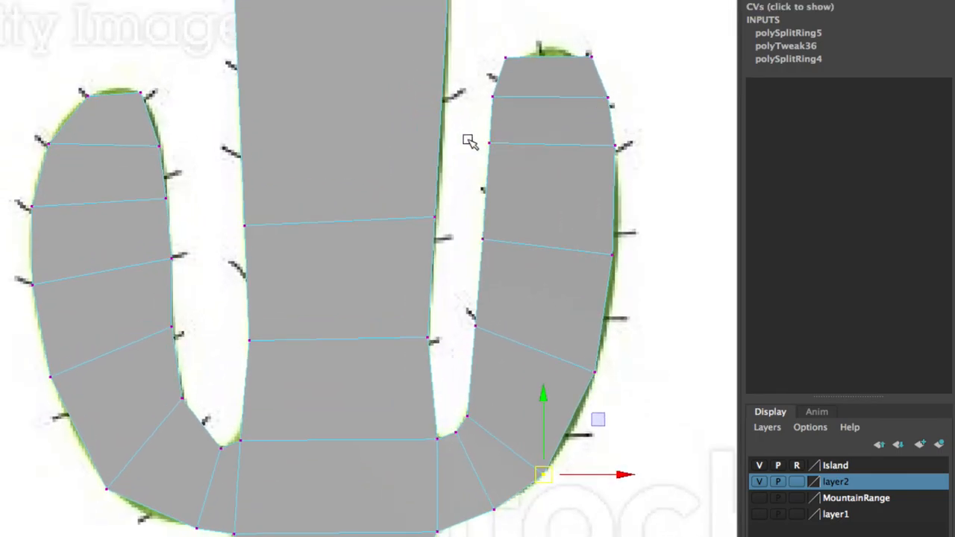
alt+middle_drag(469, 141, 391, 283)
scroll(426, 197, up, 1)
drag(448, 178, 472, 174)
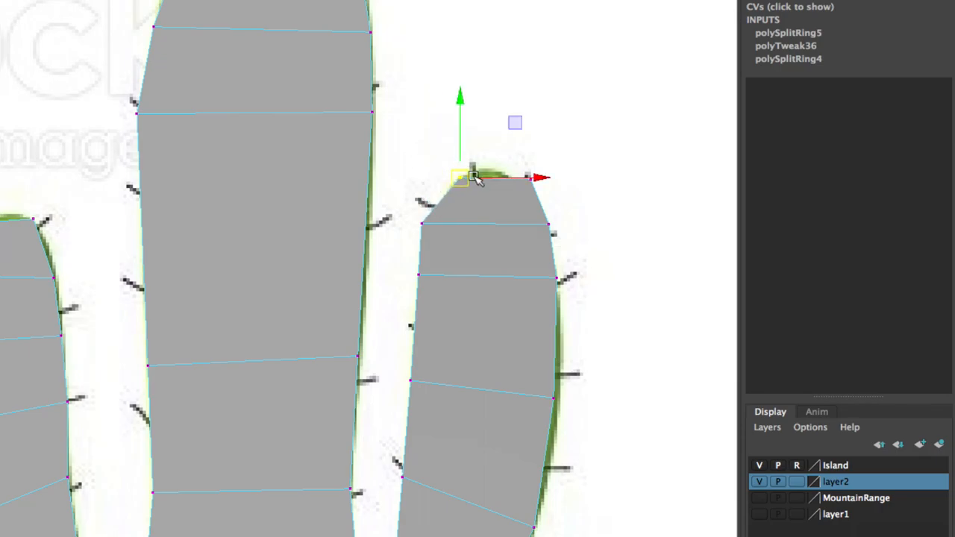
click(531, 177)
click(438, 222)
drag(432, 223, 432, 211)
drag(546, 222, 531, 215)
right_drag(489, 243, 575, 77)
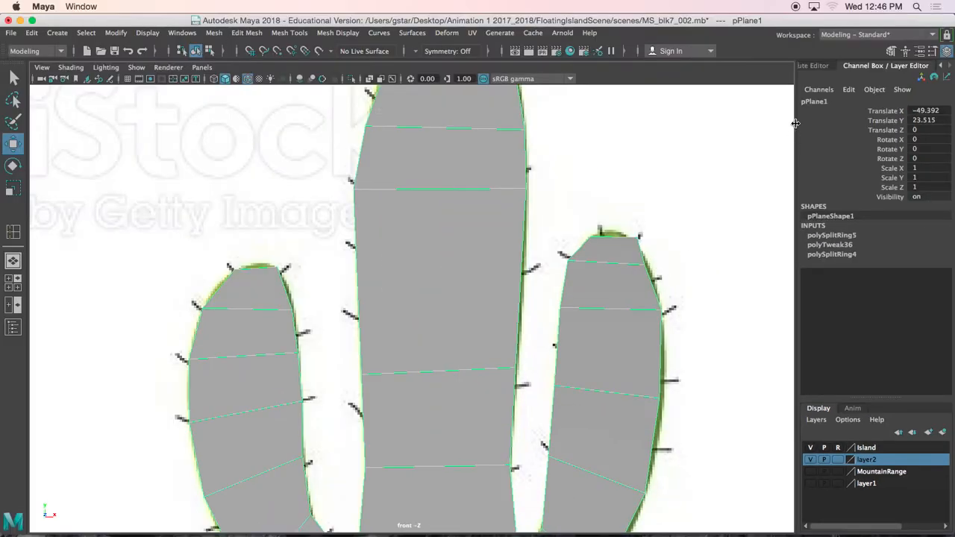
- Rename the cactus mesh CactusJ
double_click(821, 101)
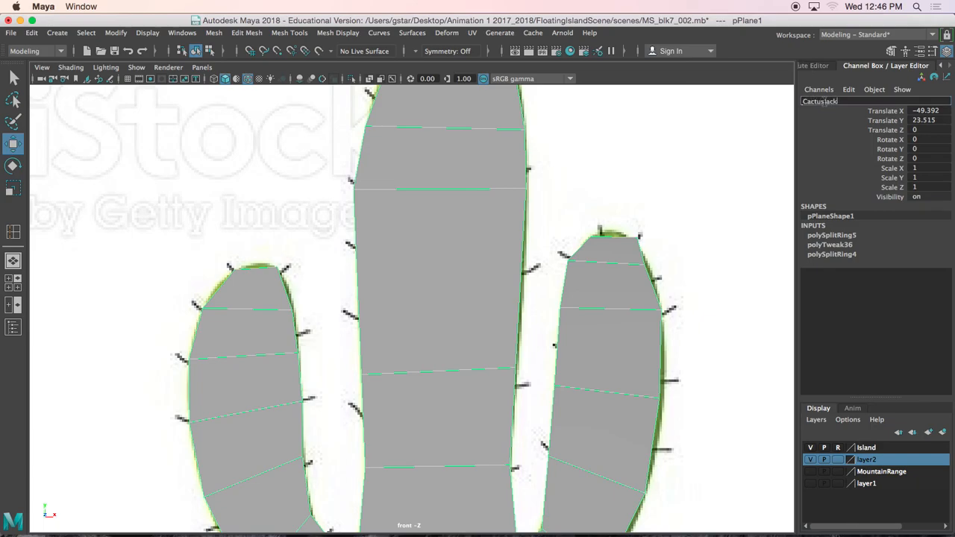
text(CactusJ)
key(Return)
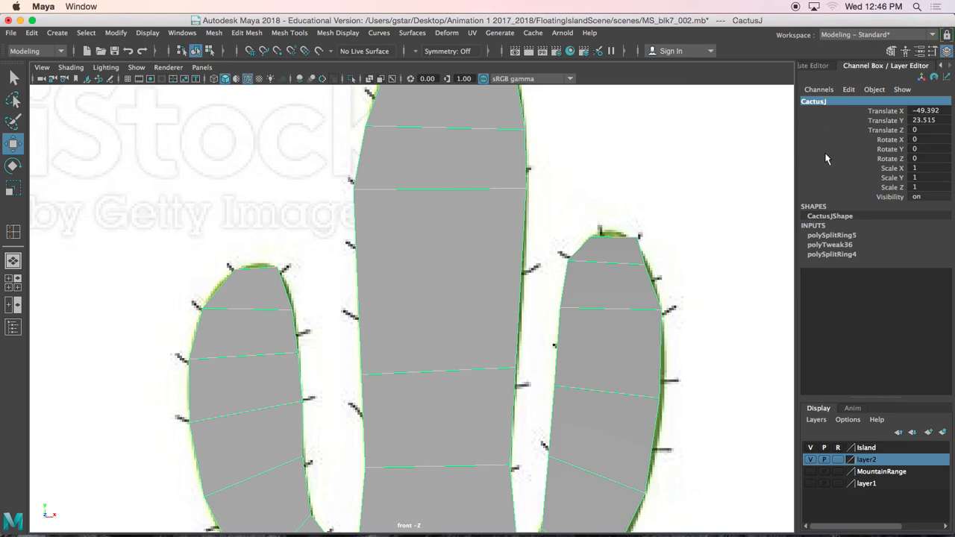
- Switch to the perspective view, frame the cactus and display it in shaded mode
scroll(515, 198, down, 5)
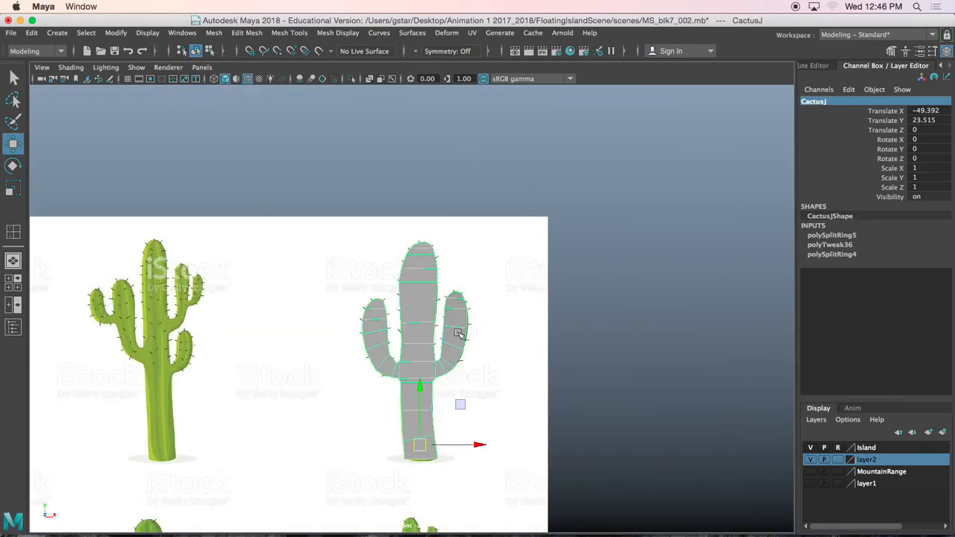
key(f)
key(space)
key(space)
alt+drag(610, 228, 542, 298)
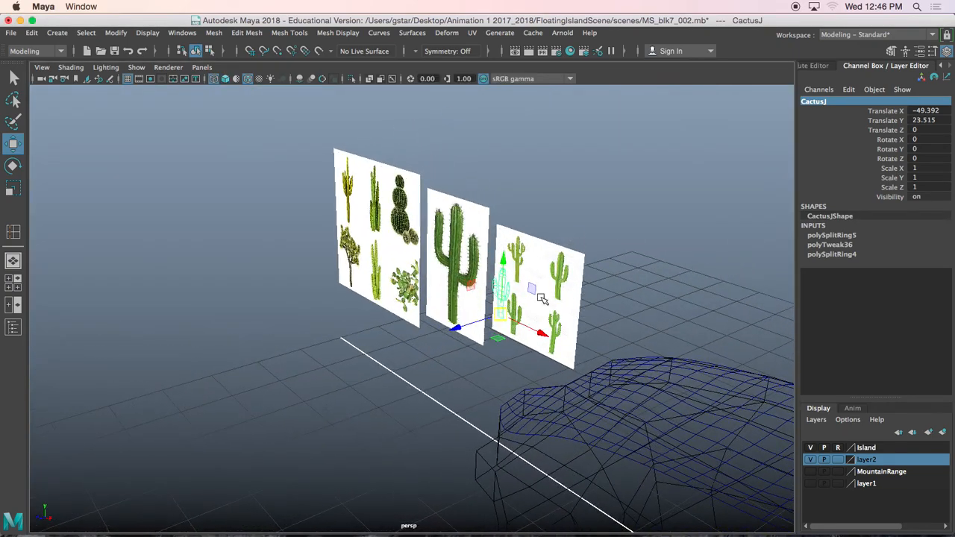
key(f)
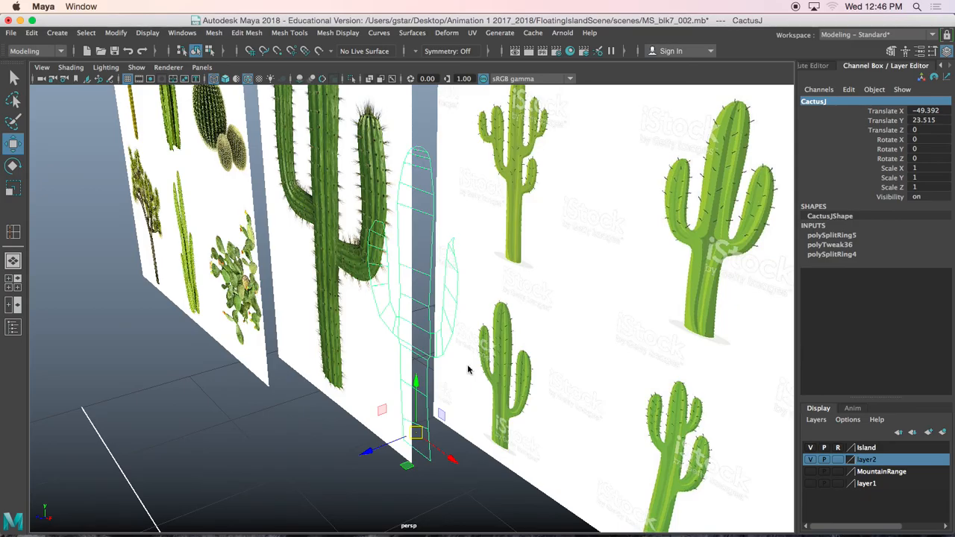
key(5)
mouse_move(473, 386)
alt+mouse_down()
mouse_move(418, 384)
mouse_move(409, 302)
mouse_move(500, 295)
mouse_move(444, 309)
mouse_move(388, 283)
mouse_move(448, 309)
mouse_move(501, 308)
mouse_move(497, 342)
mouse_move(421, 309)
mouse_move(420, 321)
mouse_move(376, 316)
mouse_move(510, 307)
mouse_move(478, 298)
mouse_move(418, 194)
alt+mouse_up()
- Select all cactus vertices, scale them flat along the depth axis and return to object mode
right_drag(413, 181, 413, 218)
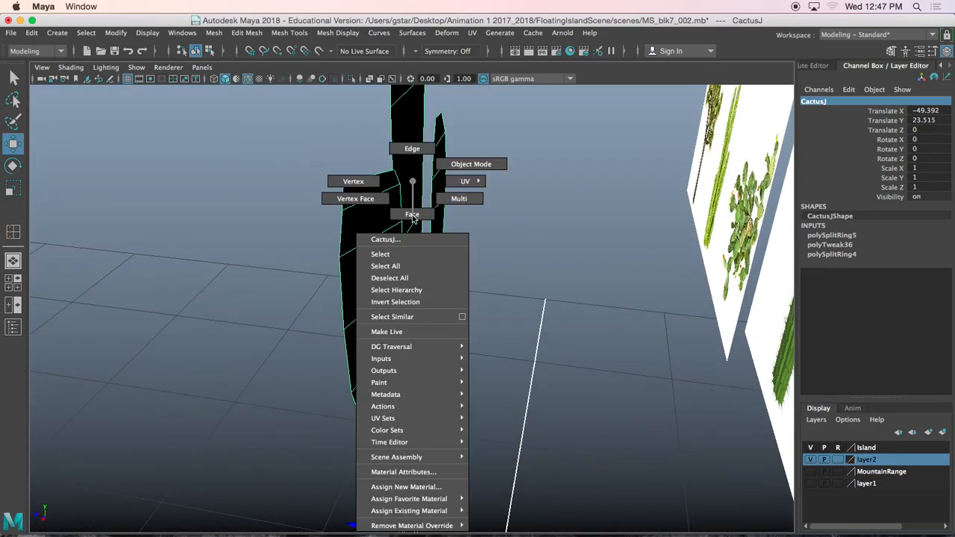
right_drag(369, 181, 369, 180)
scroll(373, 187, down, 5)
alt+drag(388, 254, 409, 228)
drag(501, 533, 501, 502)
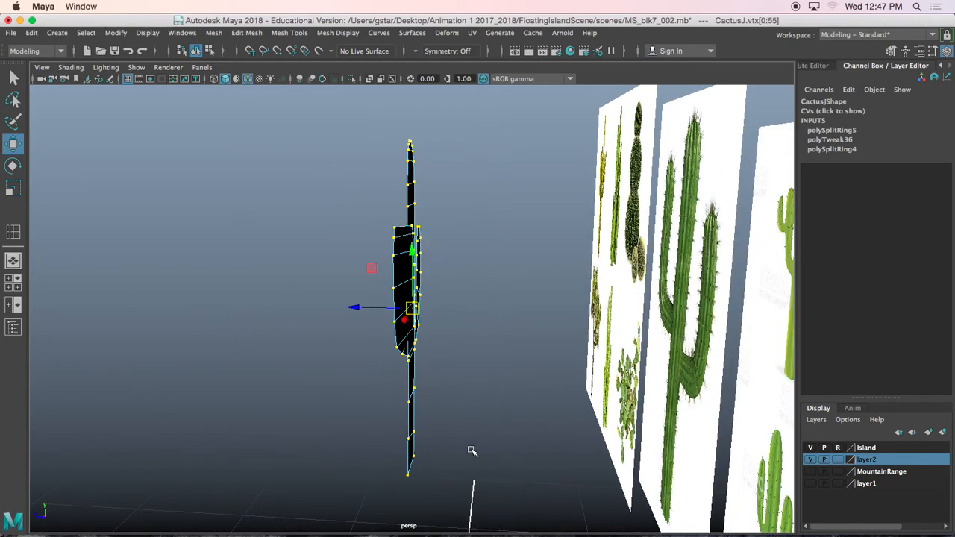
mouse_move(454, 421)
alt+mouse_down()
mouse_move(446, 399)
mouse_move(461, 405)
alt+mouse_up()
drag(358, 310, 459, 316)
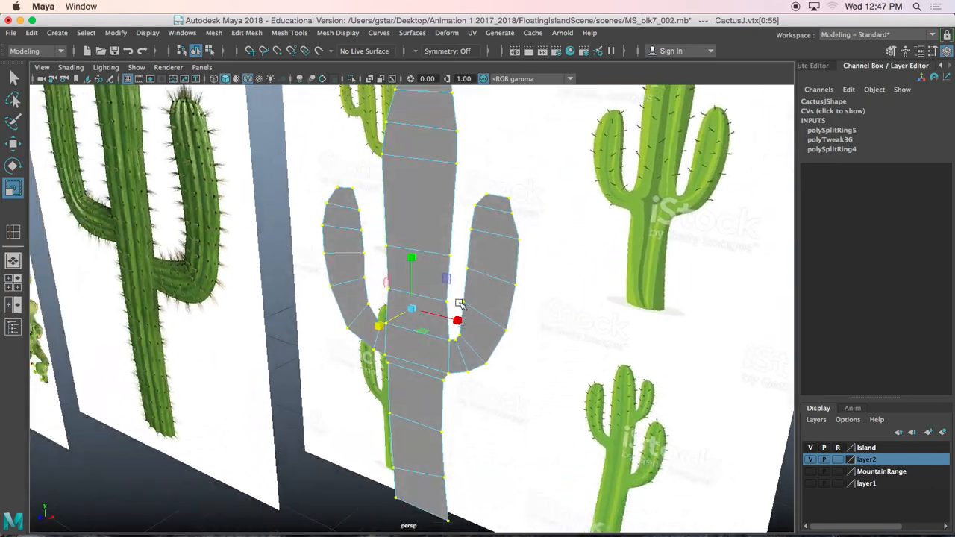
right_drag(438, 181, 438, 216)
right_drag(471, 163, 473, 164)
- Extrude the flat cactus to give it thickness and return to object mode
mouse_move(445, 198)
alt+mouse_down()
mouse_move(429, 188)
mouse_move(433, 202)
mouse_move(411, 202)
mouse_move(435, 194)
alt+mouse_up()
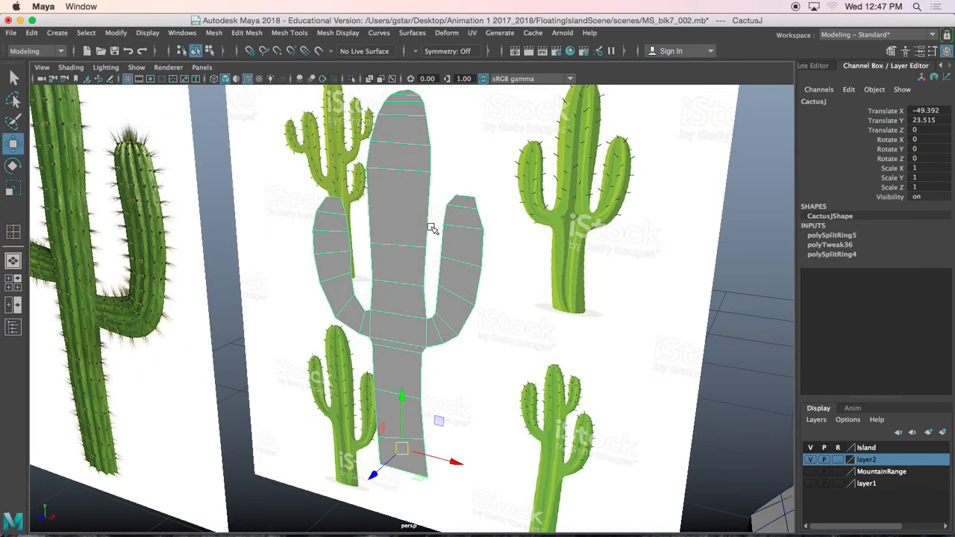
alt+drag(440, 263, 429, 269)
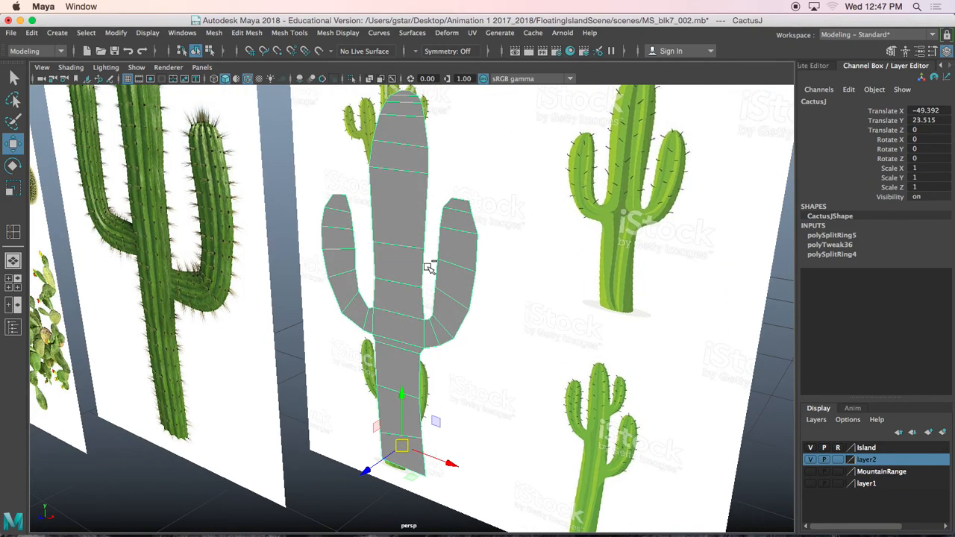
key(ctrl+e)
mouse_move(380, 470)
mouse_down()
mouse_move(369, 478)
mouse_move(373, 470)
mouse_up()
alt+drag(403, 291, 498, 300)
scroll(414, 240, up, 3)
right_drag(413, 239, 459, 166)
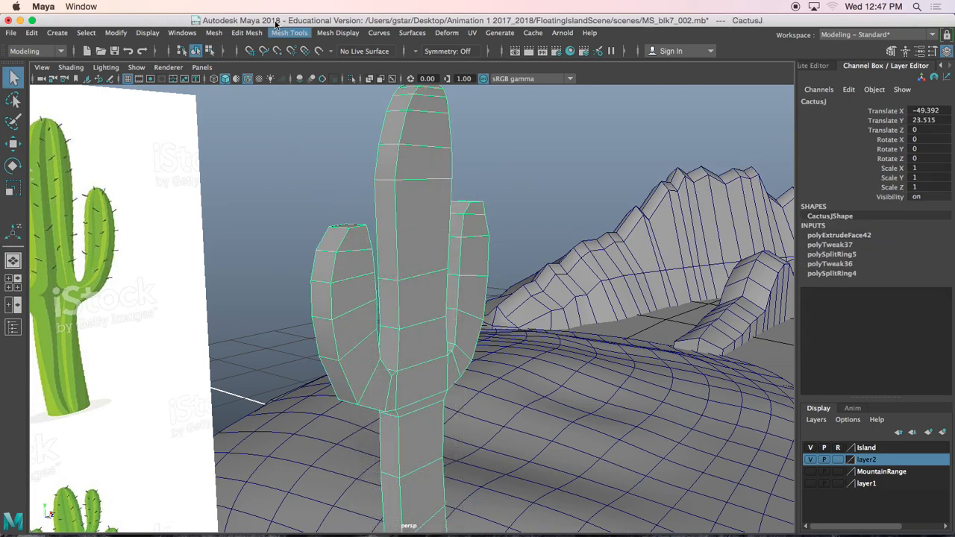
- Insert an edge loop around the middle of the cactus's side faces
click(289, 37)
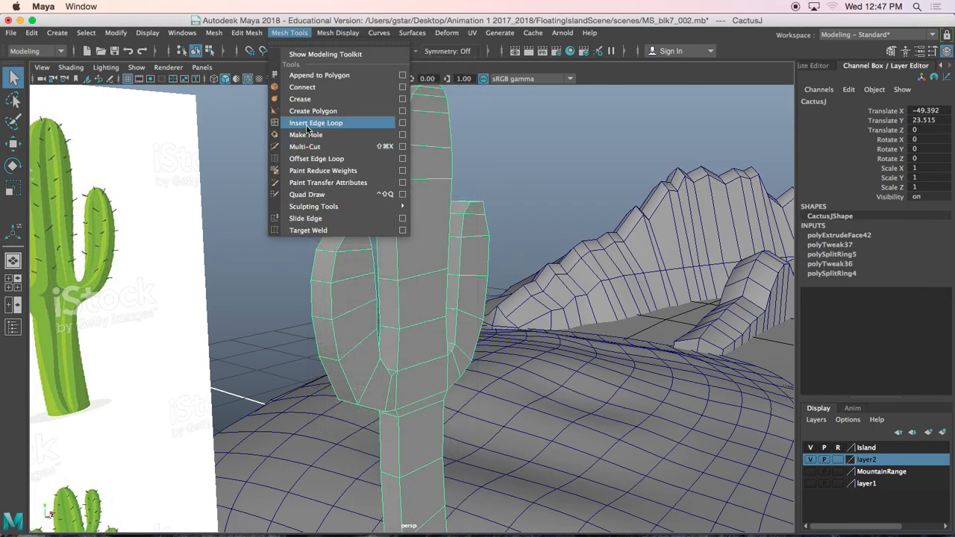
click(321, 122)
scroll(385, 267, up, 5)
alt+drag(305, 282, 319, 230)
drag(323, 196, 320, 192)
alt+drag(384, 214, 367, 221)
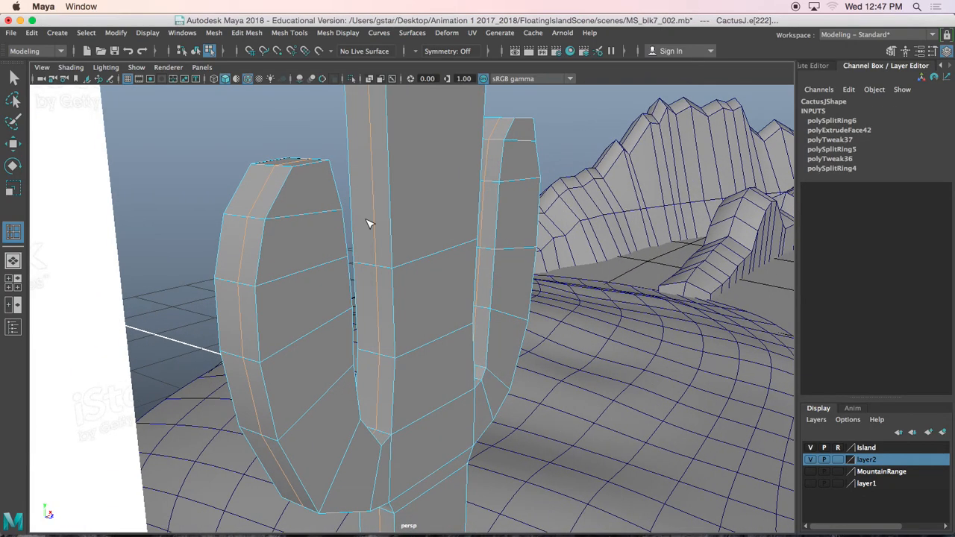
- Try scaling the middle side edge loop outward on all axes
key(r)
scroll(436, 246, down, 5)
alt+drag(435, 246, 363, 230)
mouse_move(379, 336)
alt+mouse_down()
mouse_move(393, 351)
mouse_move(390, 340)
alt+mouse_up()
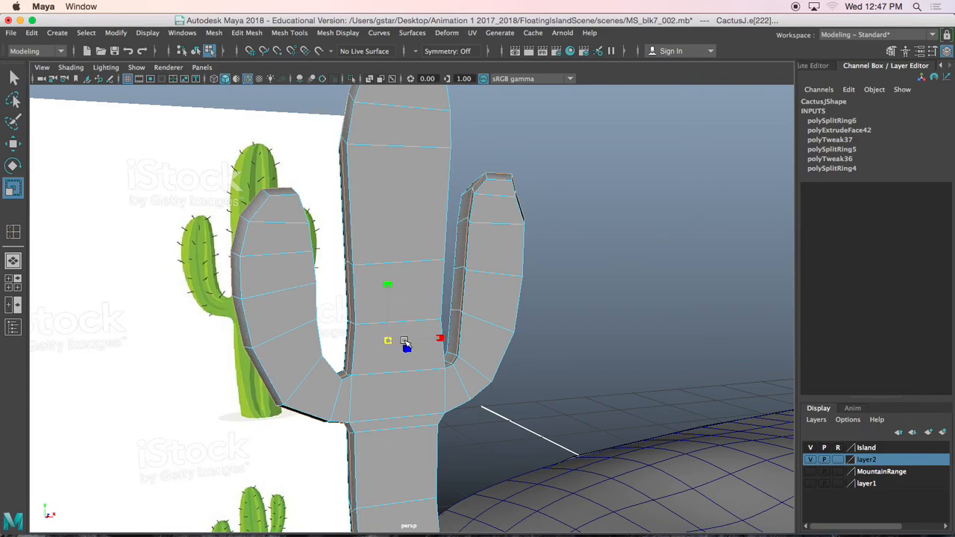
- Check the scaled edge loop against the reference image in the front view, using wireframe display
key(space)
key(space)
scroll(335, 350, up, 6)
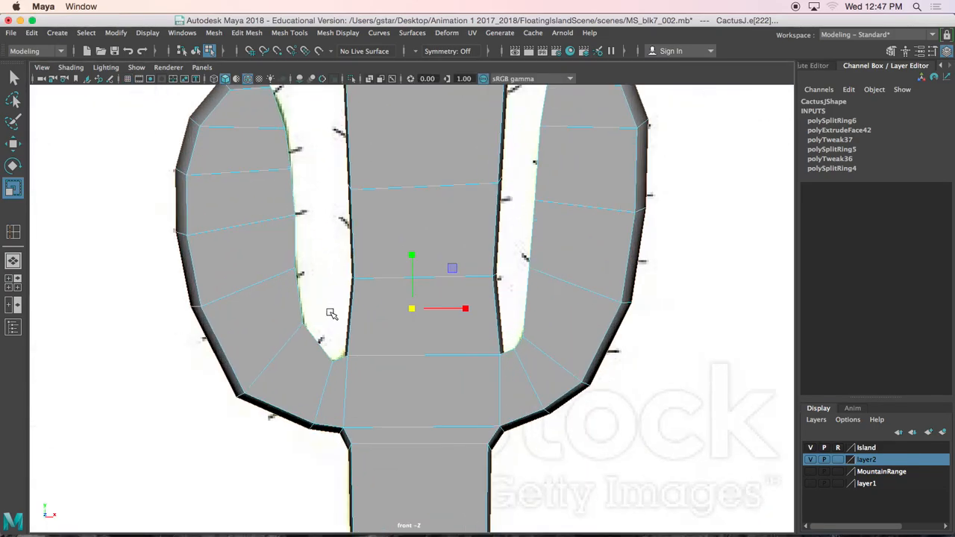
alt+middle_drag(331, 313, 446, 367)
scroll(403, 332, up, 3)
alt+middle_drag(314, 265, 345, 318)
key(4)
key(space)
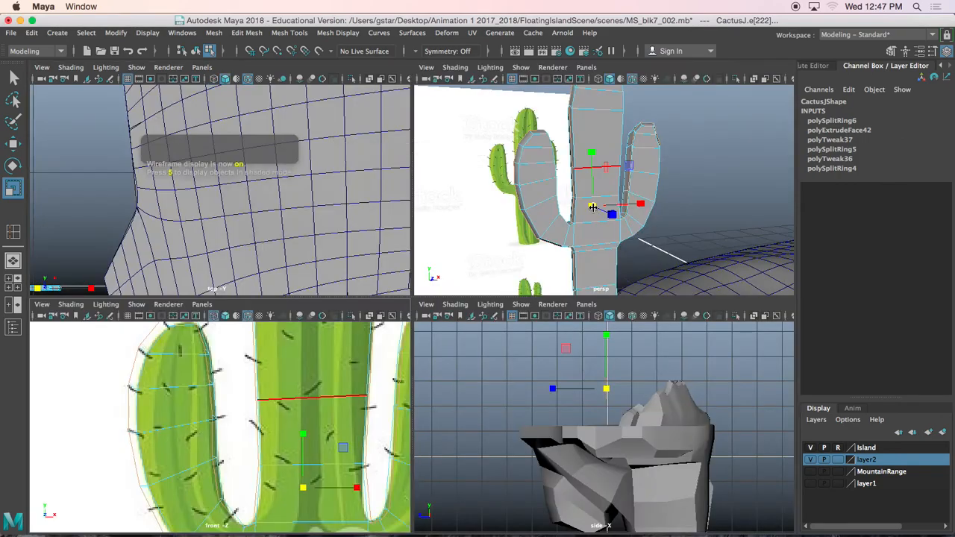
- Examine the middle edge loop along the inner side faces of the cactus's arms in the perspective view
key(space)
mouse_move(502, 300)
alt+mouse_down()
mouse_move(527, 320)
mouse_move(534, 312)
mouse_move(506, 312)
mouse_move(495, 303)
mouse_move(505, 297)
alt+mouse_up()
scroll(506, 311, up, 6)
scroll(506, 298, down, 4)
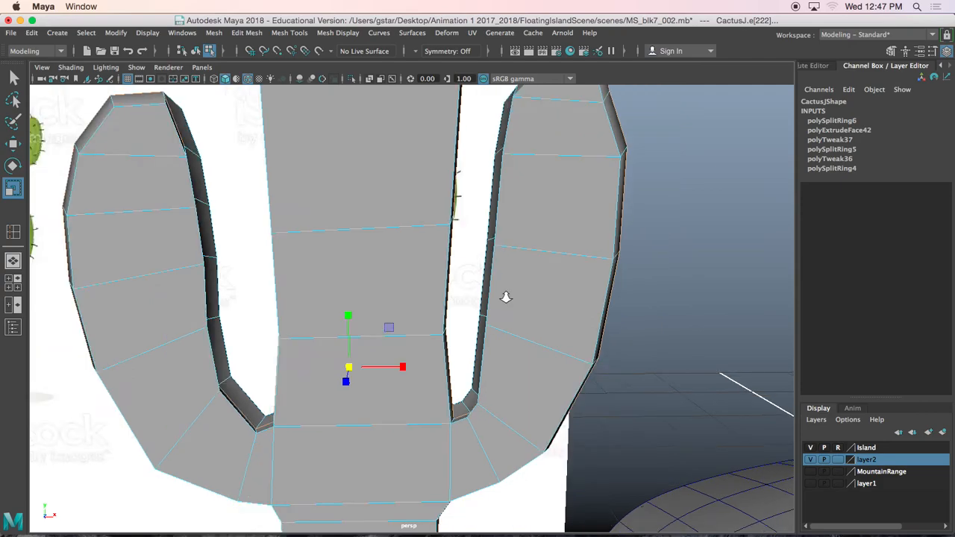
alt+drag(272, 343, 274, 339)
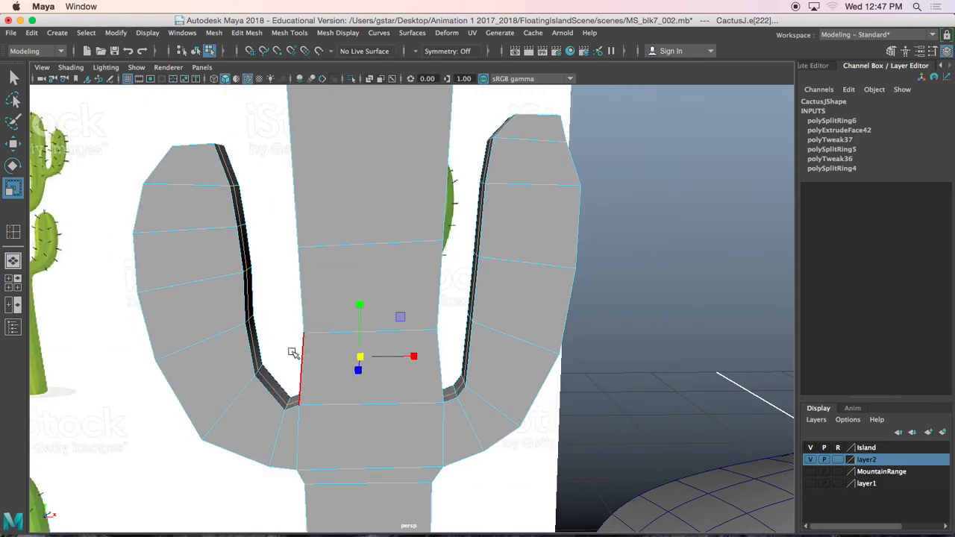
alt+drag(293, 397, 341, 362)
scroll(314, 383, down, 1)
scroll(342, 362, up, 4)
alt+middle_drag(343, 357, 387, 310)
scroll(387, 310, up, 3)
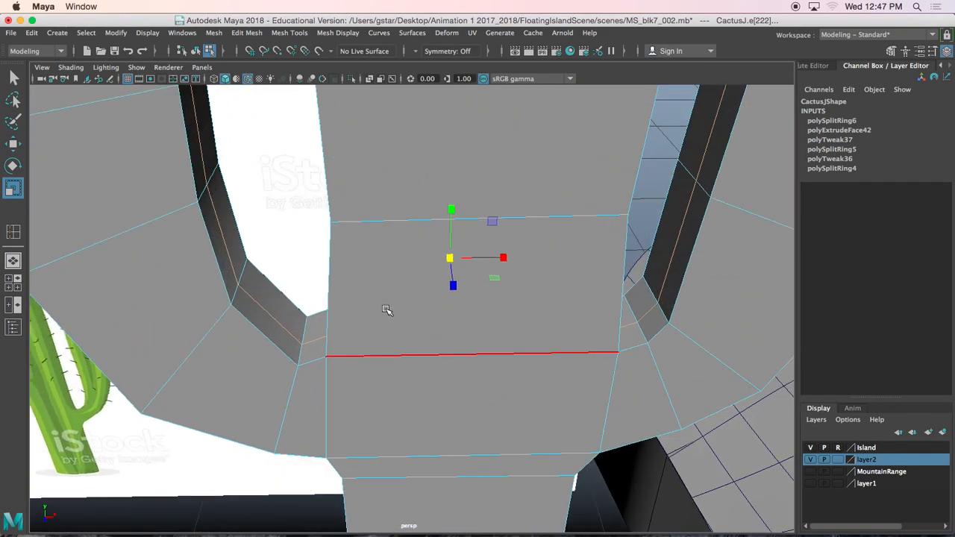
- Select the middle side edges of the cactus's left arm and move them slightly in the XY plane
click(286, 329)
alt+drag(261, 315, 255, 335)
alt+drag(253, 295, 290, 231)
click(287, 236)
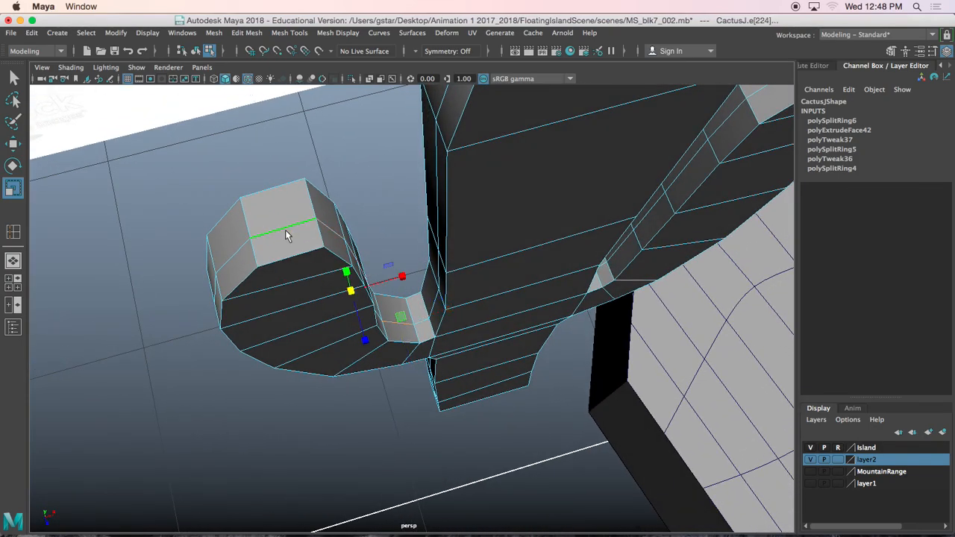
alt+drag(350, 280, 283, 187)
ctrl+click(277, 158)
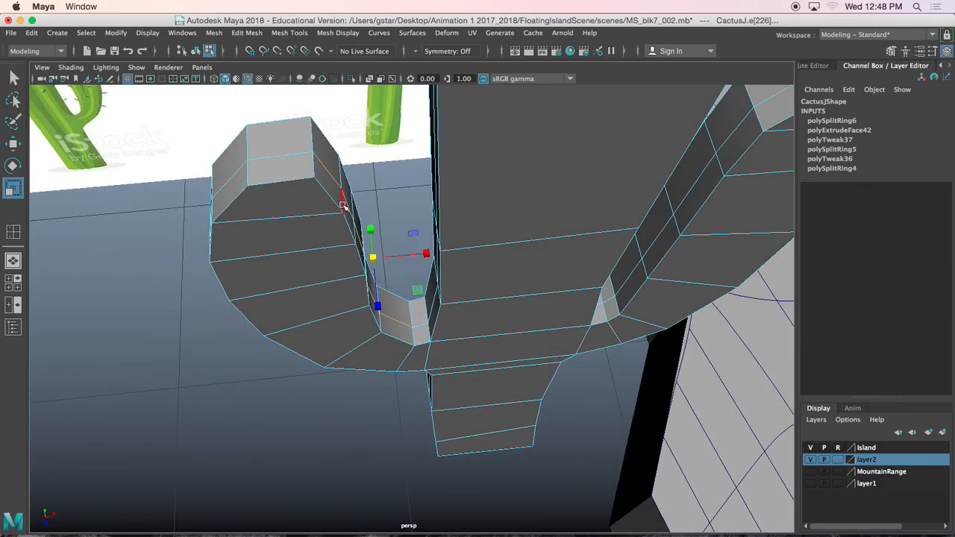
key(w)
alt+drag(383, 244, 402, 183)
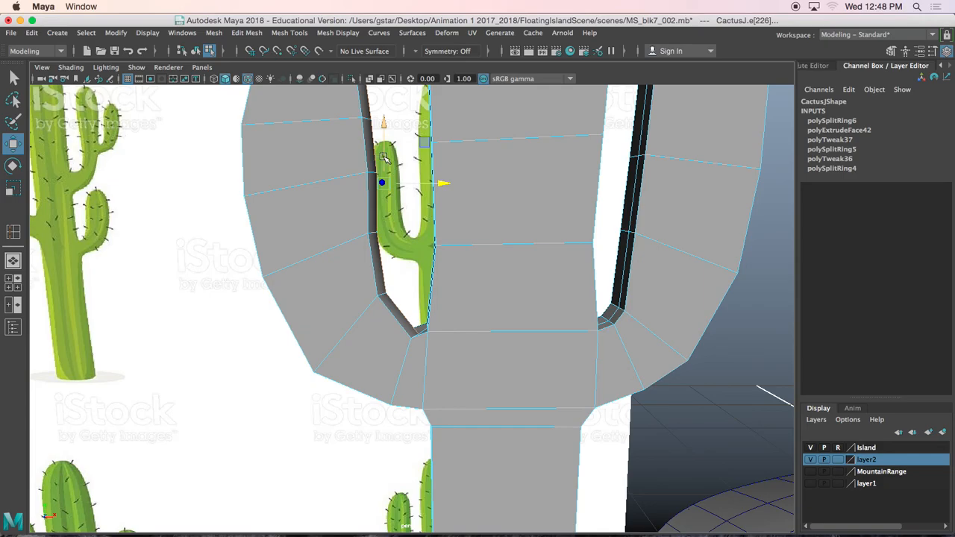
alt+drag(385, 147, 420, 223)
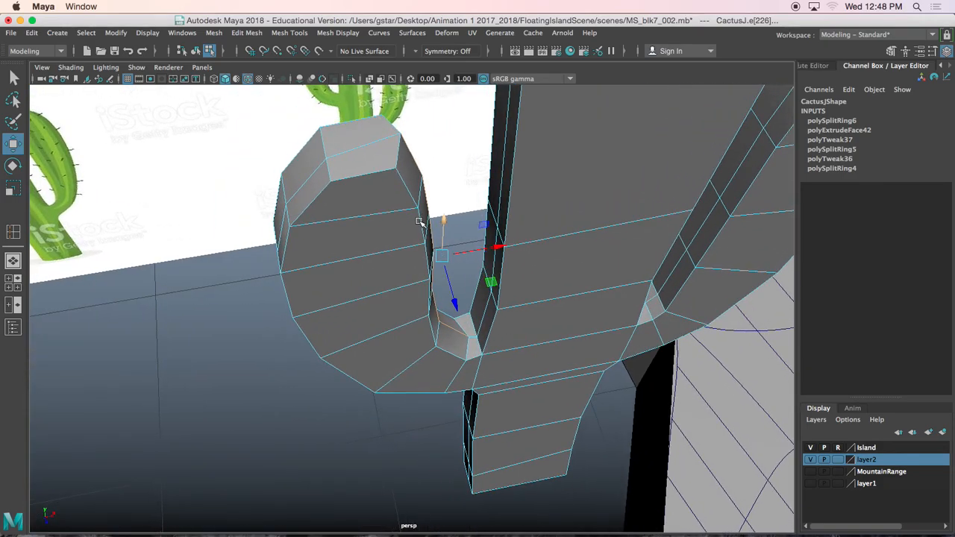
click(320, 168)
alt+drag(319, 167, 402, 388)
shift+click(441, 340)
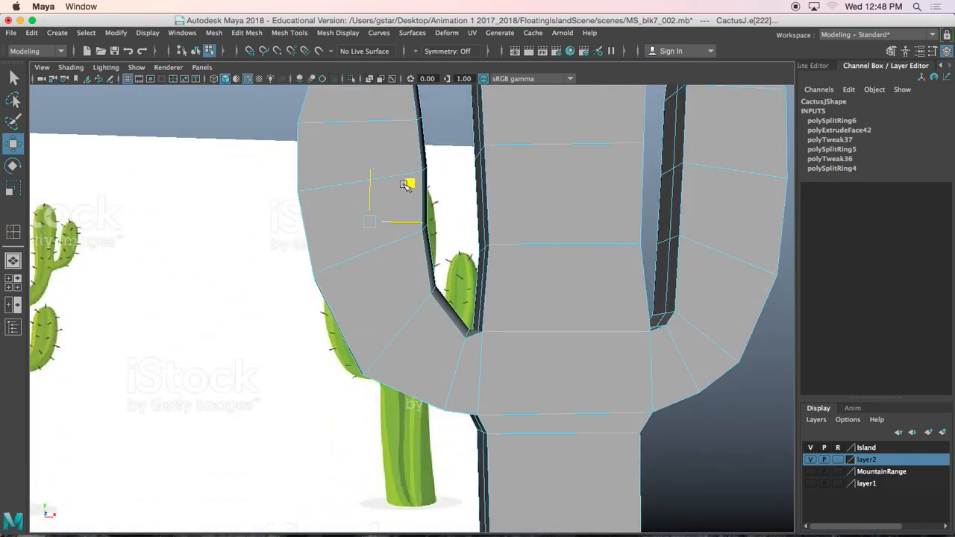
drag(406, 186, 394, 192)
alt+drag(459, 306, 481, 431)
click(489, 336)
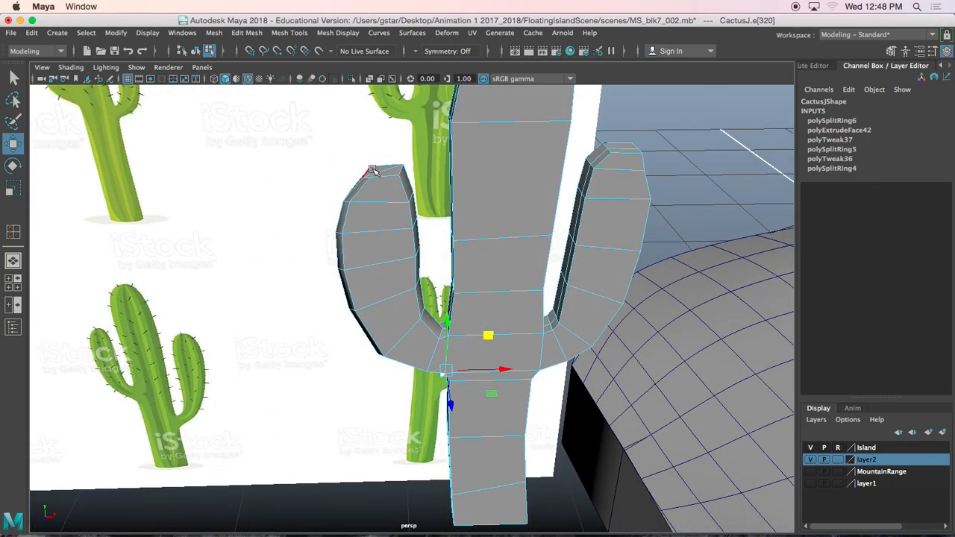
- Return to object mode, preview the cactus smoothed, and compare it with the reference images
alt+drag(382, 142, 387, 179)
right_drag(386, 179, 447, 163)
key(3)
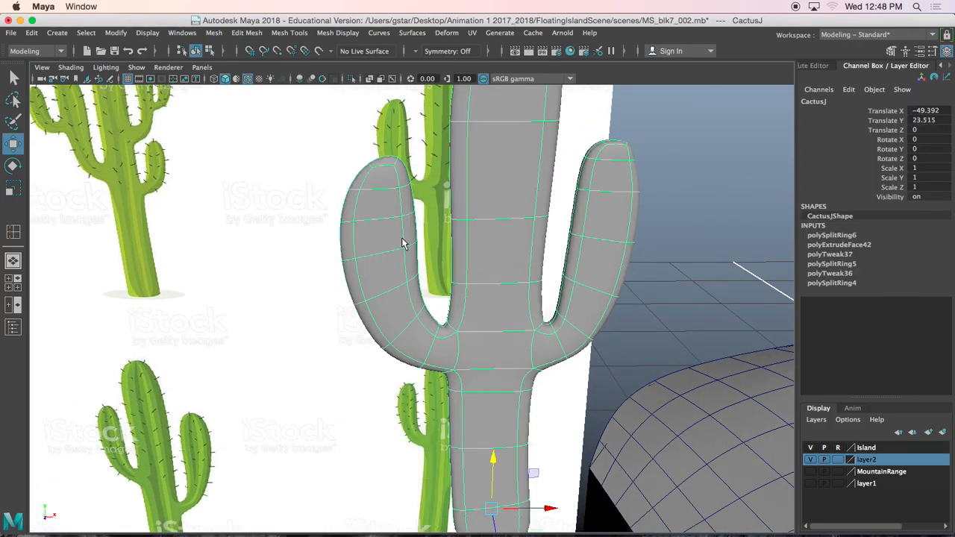
alt+drag(402, 242, 627, 282)
alt+drag(690, 280, 503, 294)
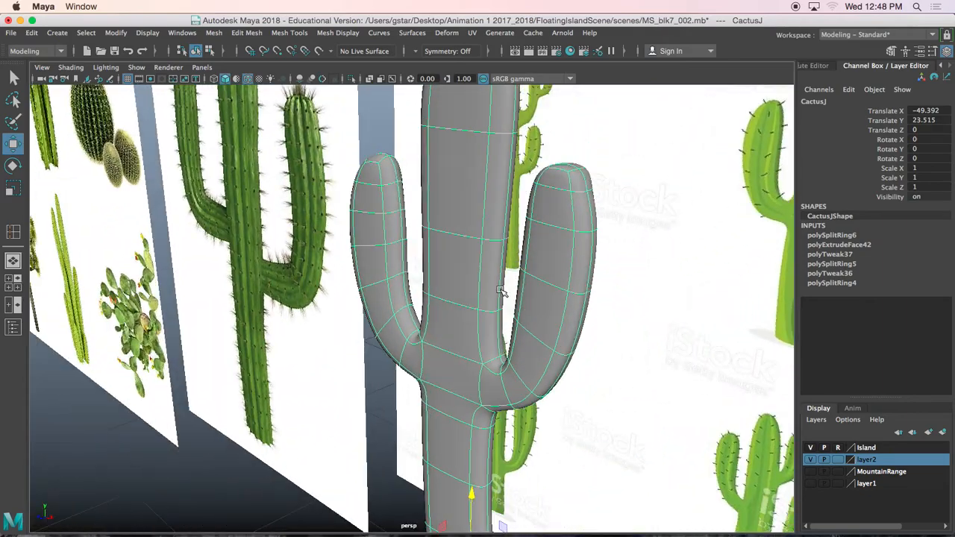
scroll(503, 294, down, 5)
alt+drag(669, 256, 490, 336)
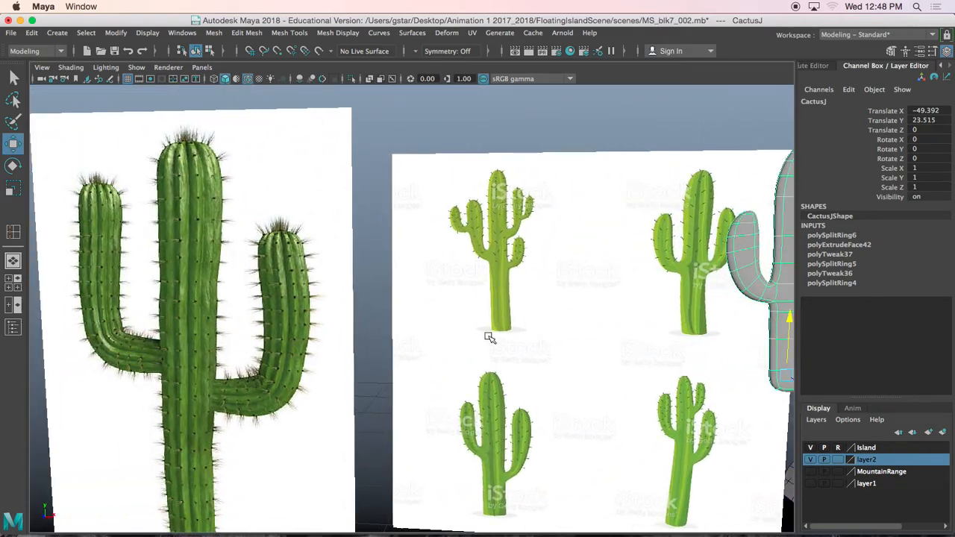
- Start a Create Polygon outline in the front view, tracing the trunk's rounded top and upper right edge on the many-armed reference cactus
key(space)
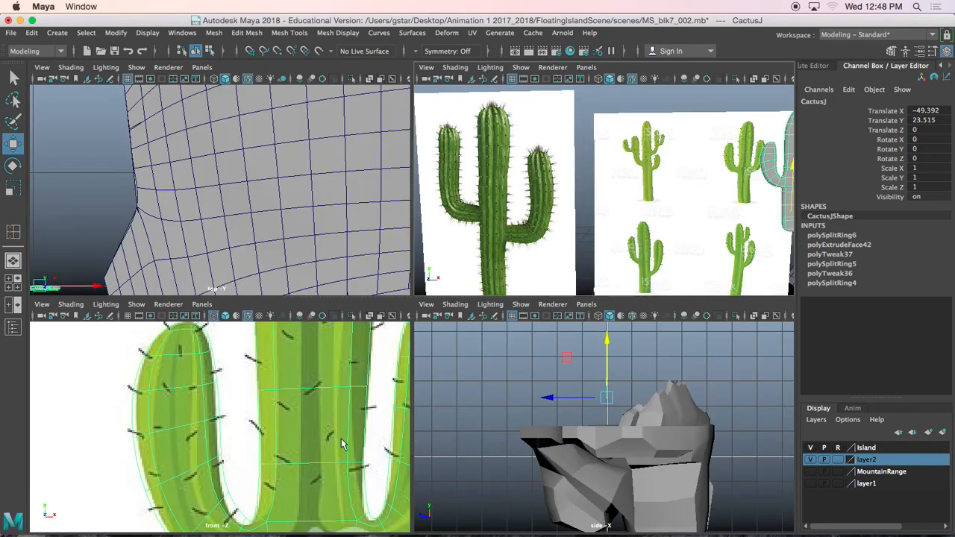
key(space)
scroll(367, 388, down, 3)
key(5)
mouse_move(335, 377)
alt+middle_down()
mouse_move(353, 309)
mouse_move(373, 289)
alt+middle_up()
scroll(373, 290, up, 6)
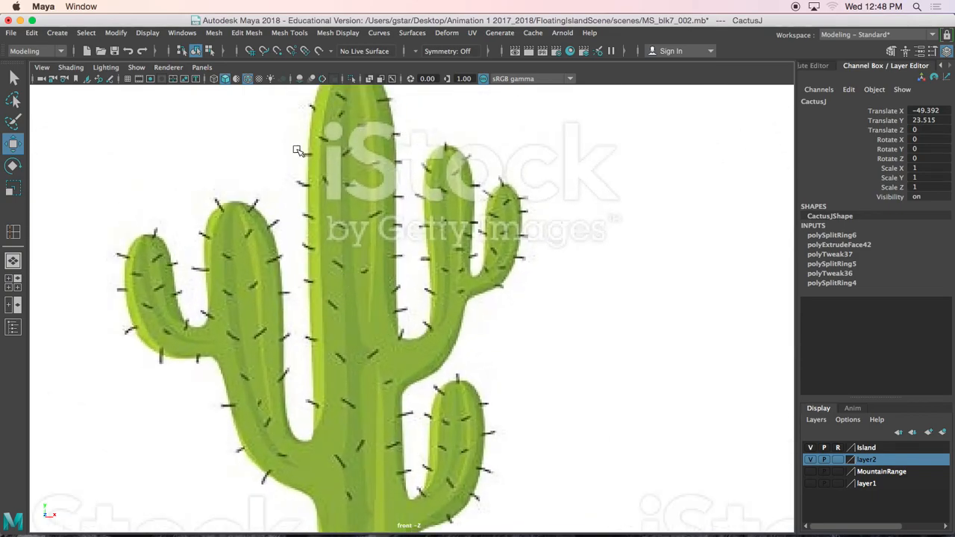
click(283, 33)
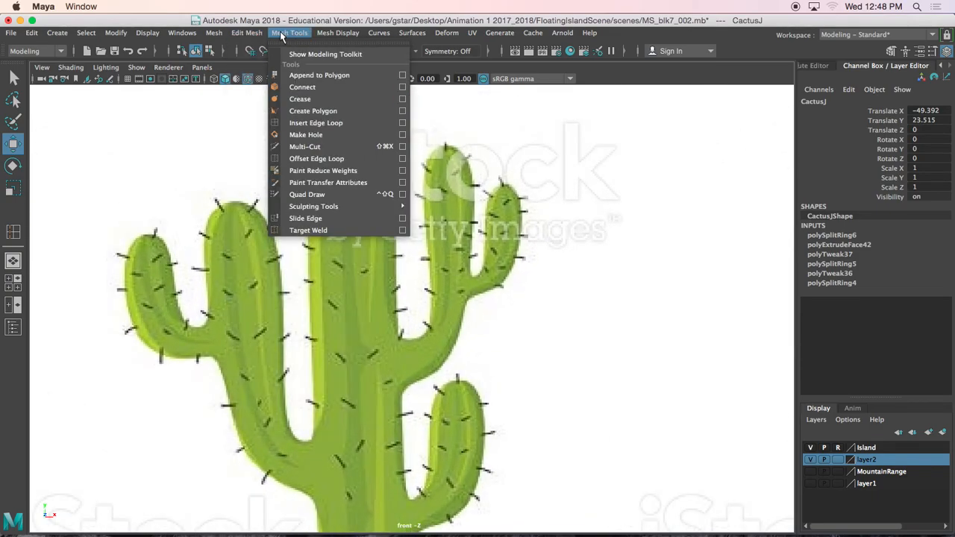
click(307, 111)
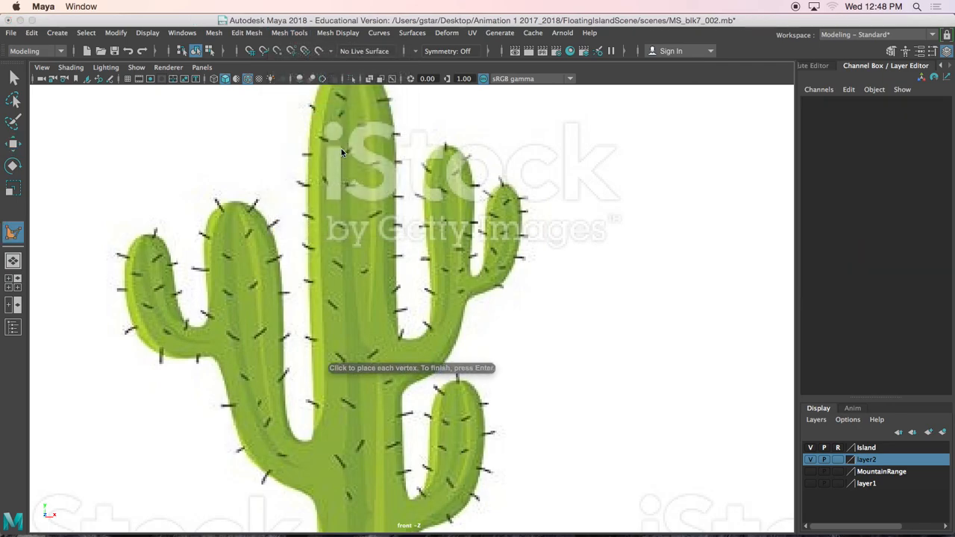
alt+middle_drag(338, 151, 338, 271)
scroll(351, 149, up, 3)
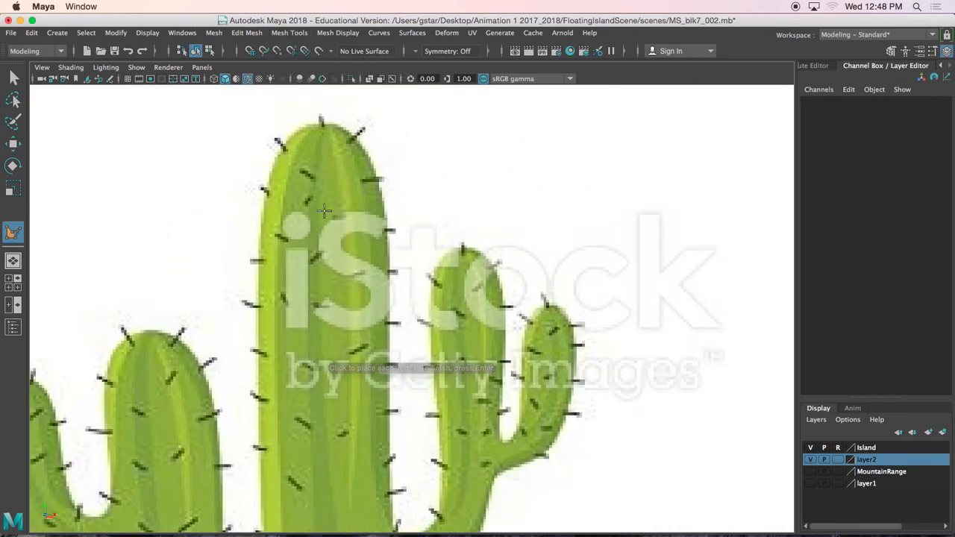
alt+middle_drag(354, 135, 356, 201)
click(366, 220)
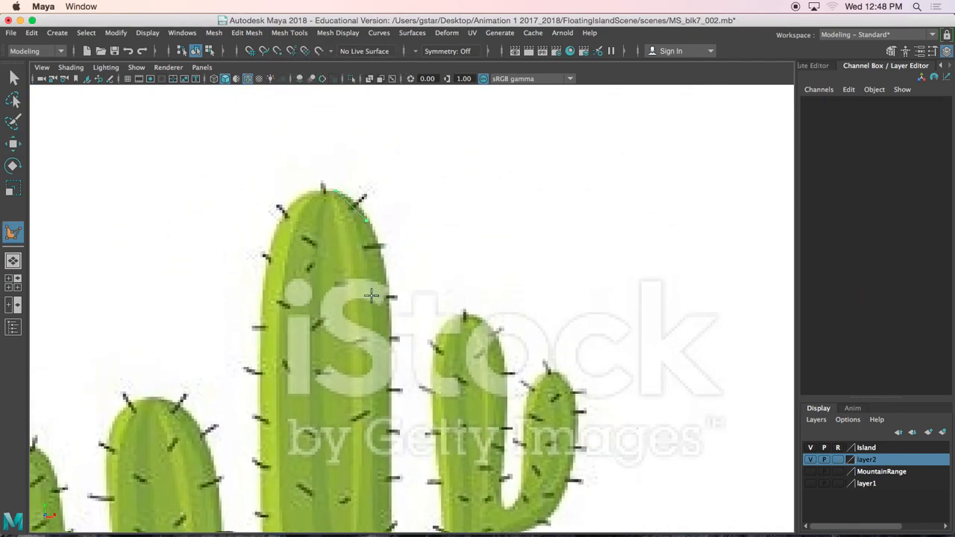
alt+middle_drag(374, 295, 374, 250)
click(384, 240)
alt+middle_drag(386, 303, 379, 245)
click(383, 257)
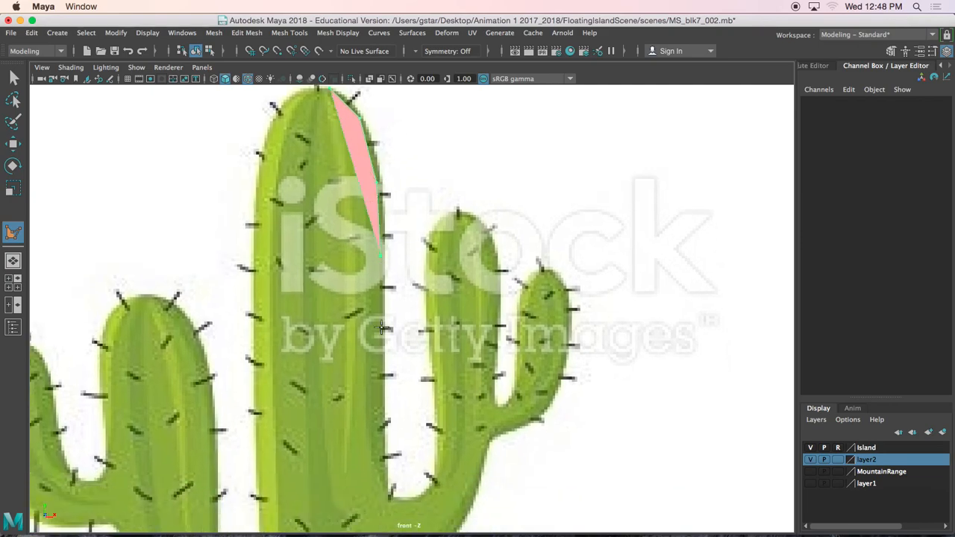
- Continue the outline down the trunk's right edge into the crook of the upper right arm
click(384, 340)
click(384, 427)
alt+middle_drag(380, 476, 375, 386)
click(379, 383)
click(390, 409)
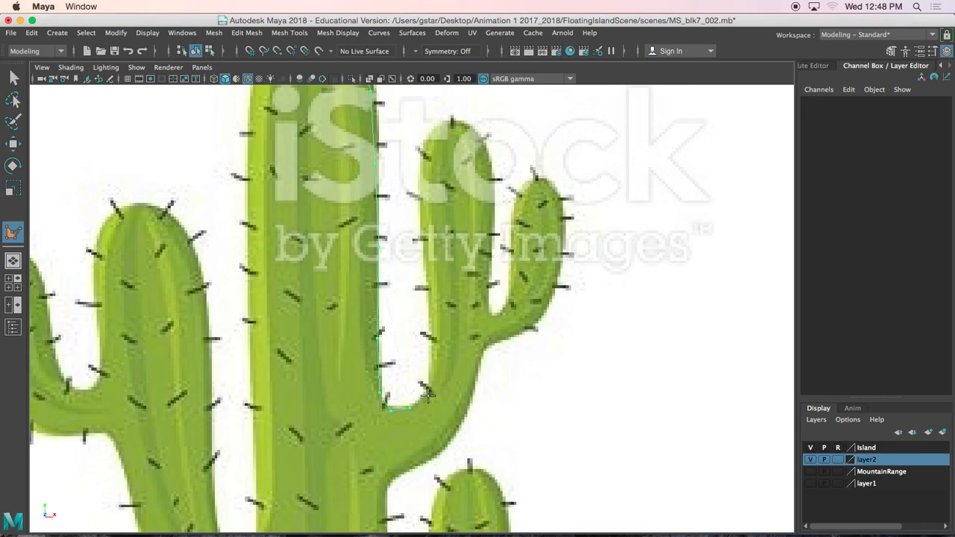
- Trace the inner edge of the upper right arm upward and around its rounded tip
click(427, 387)
click(430, 335)
click(427, 274)
click(420, 212)
click(421, 159)
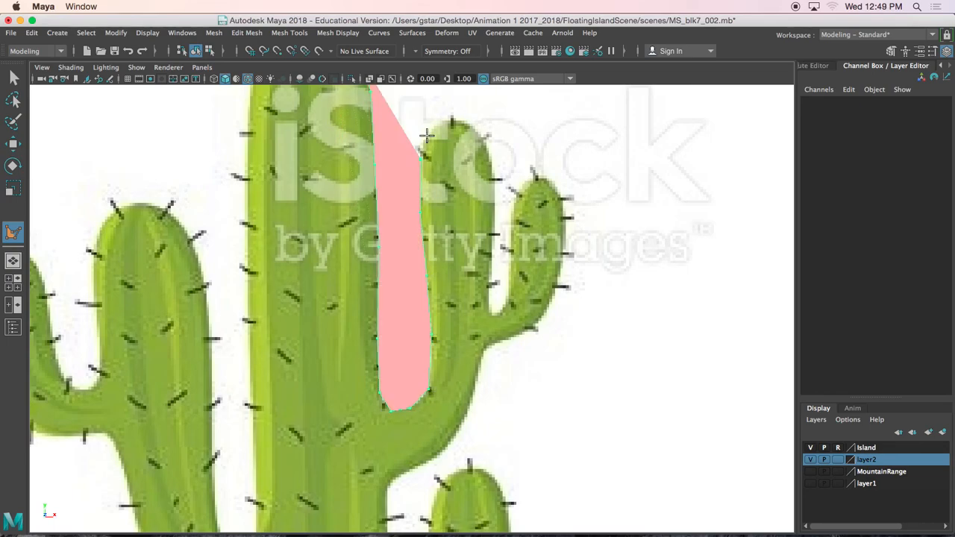
click(432, 129)
click(449, 122)
click(481, 135)
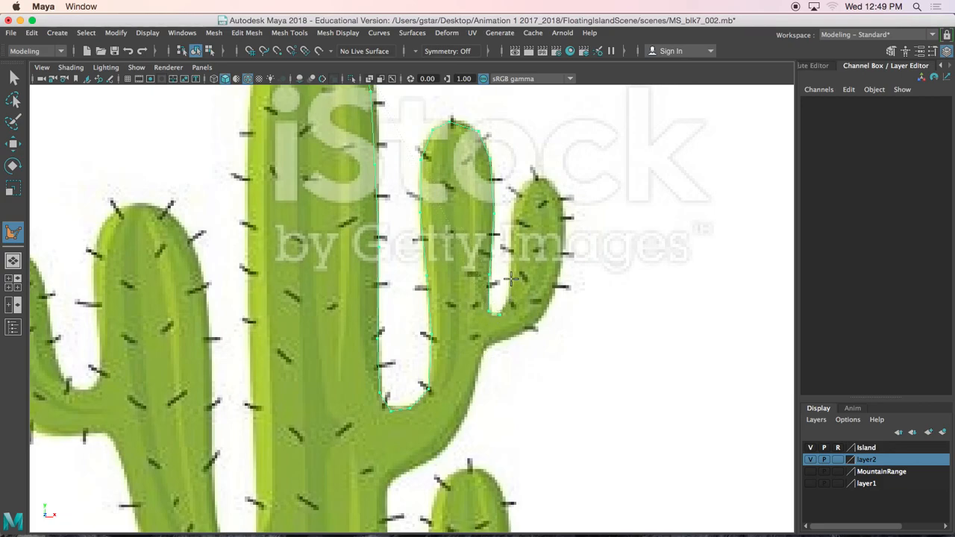
- Trace around the tip of the small outer branch and down its outer edge
click(520, 193)
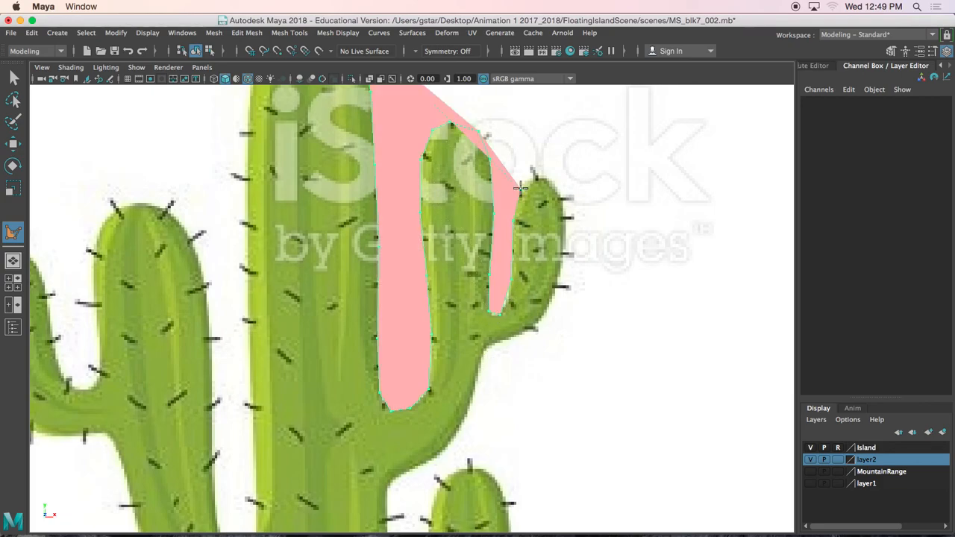
click(538, 181)
click(560, 199)
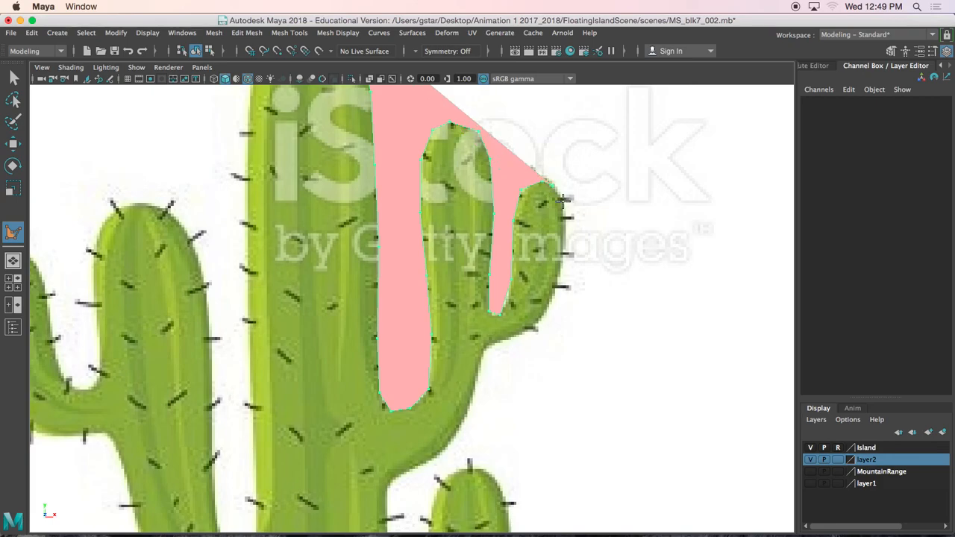
click(564, 226)
click(556, 287)
click(532, 328)
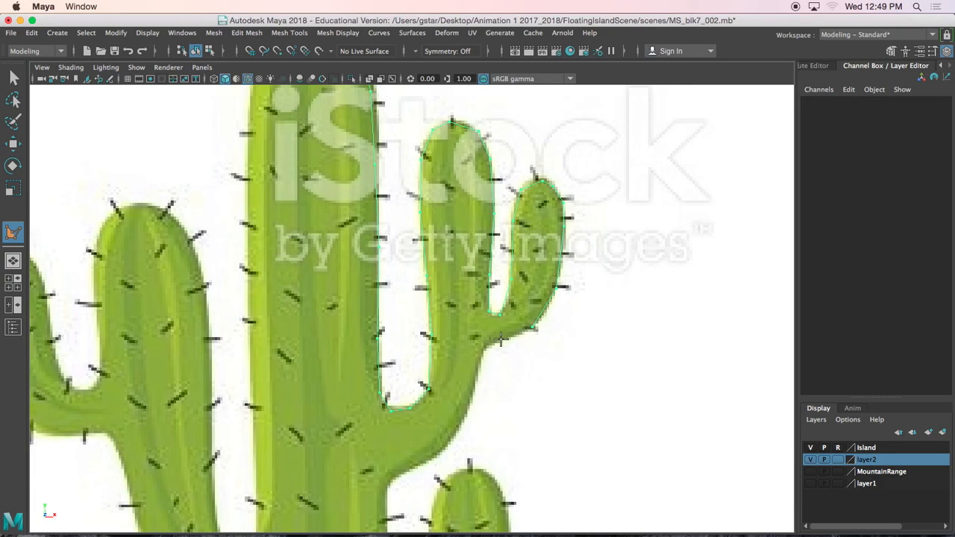
- Trace the underside of the upper right arm down to where it joins the trunk
alt+middle_drag(481, 349, 479, 319)
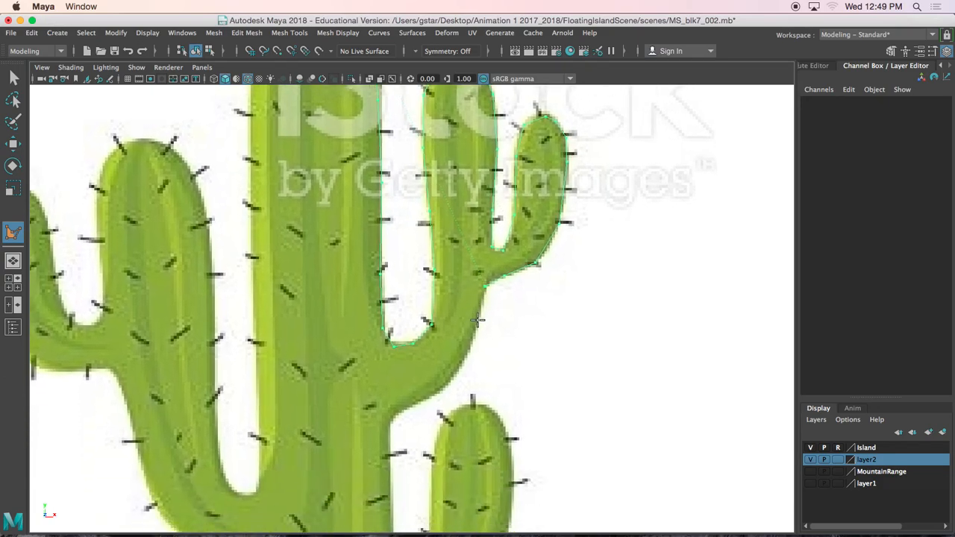
key(5)
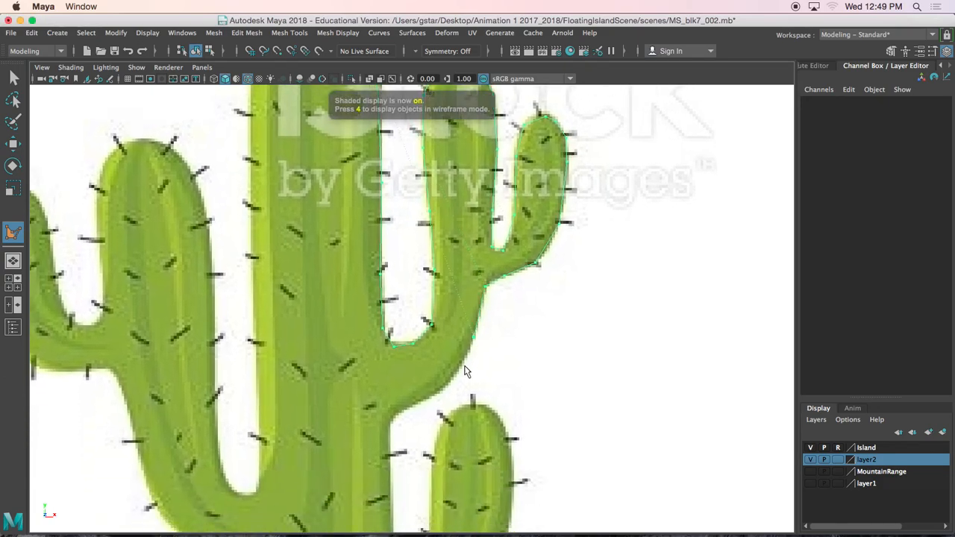
click(457, 368)
alt+middle_drag(428, 396, 438, 362)
click(444, 360)
click(414, 372)
click(401, 383)
key(Return)
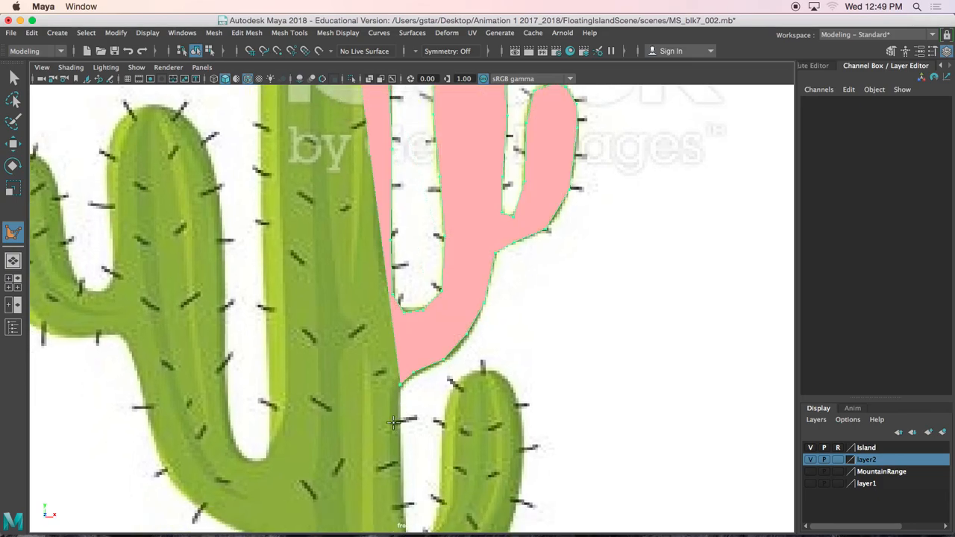
- Continue the outline down the trunk into the crook of the lower right arm, using wireframe display
alt+middle_drag(394, 422, 398, 350)
click(403, 351)
click(404, 410)
alt+middle_drag(404, 410, 399, 366)
key(4)
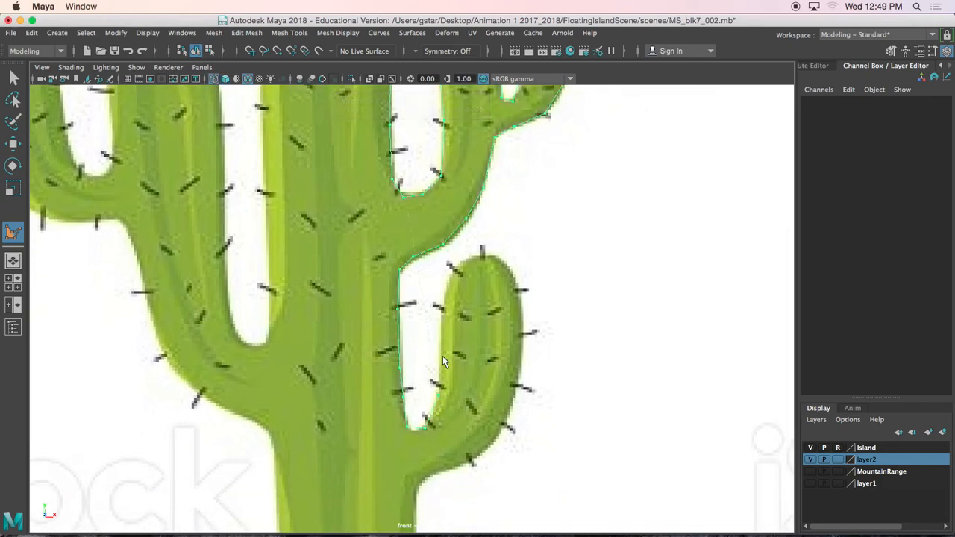
- Trace around the lower right arm and along its underside back to the trunk
click(495, 263)
alt+middle_drag(505, 433, 511, 359)
click(464, 386)
click(438, 397)
- Extend the outline down the trunk's right edge, across its base and onto the lower left edge
alt+middle_drag(438, 398, 445, 189)
click(450, 321)
click(463, 446)
click(323, 454)
click(316, 336)
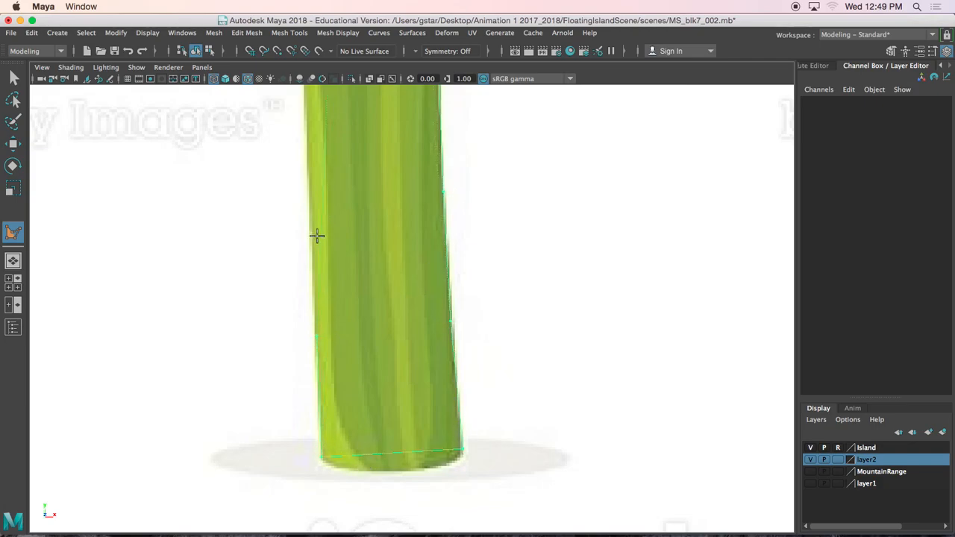
- Trace the trunk's left edge upward to the underside of the left arm's joint
alt+middle_drag(312, 199, 329, 331)
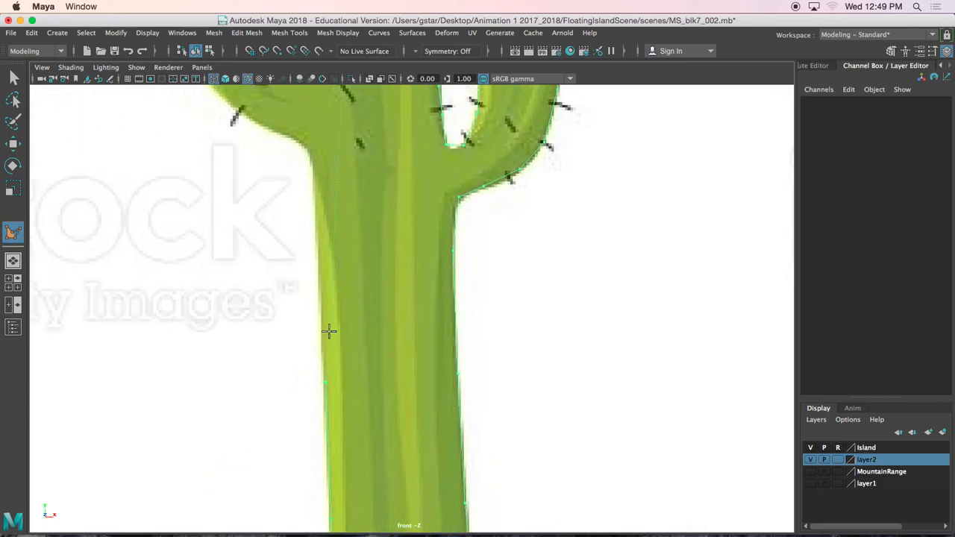
alt+middle_drag(319, 255, 321, 298)
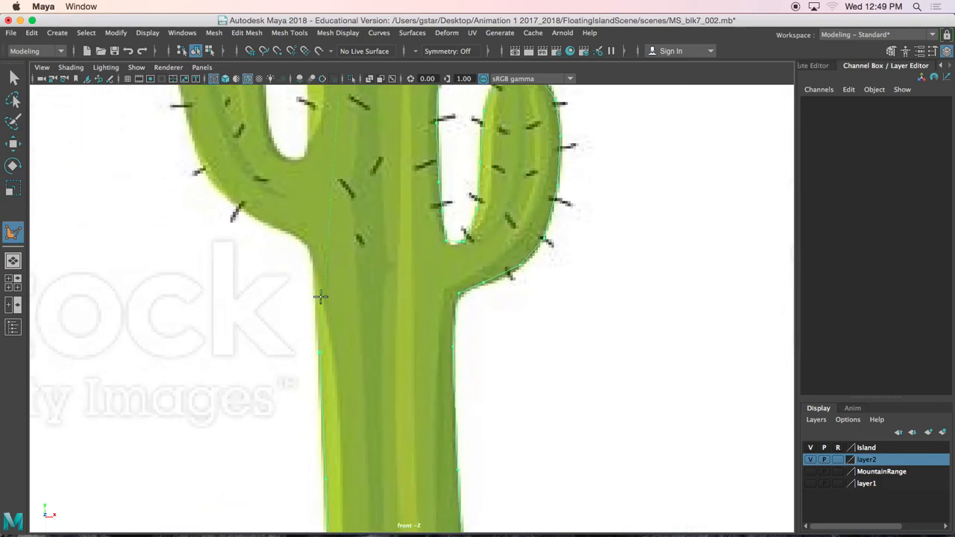
click(319, 296)
click(315, 252)
scroll(320, 384, down, 5)
scroll(369, 341, up, 4)
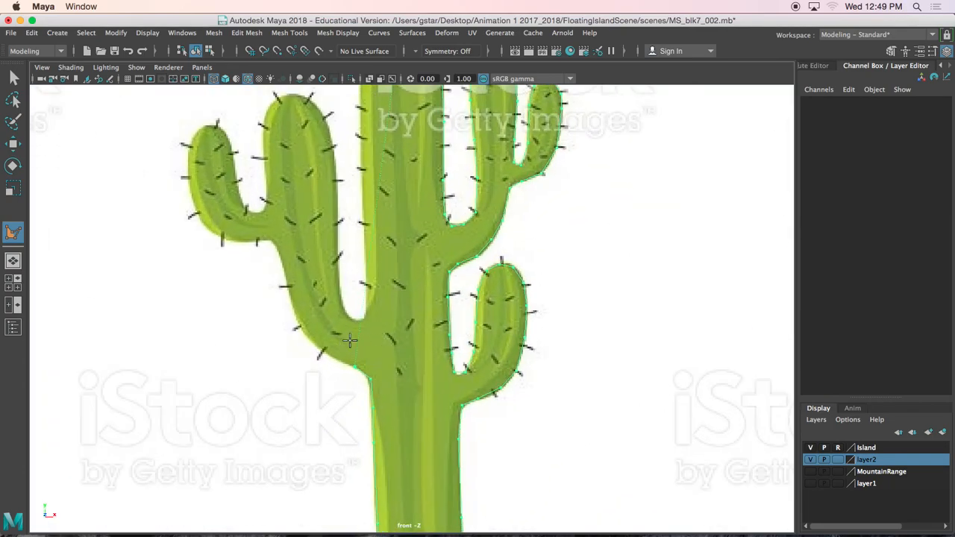
- Carry the outline across the left arm's joint and up the trunk's left edge, finish the polygon and display it shaded
click(357, 319)
click(365, 227)
alt+middle_drag(365, 227, 373, 365)
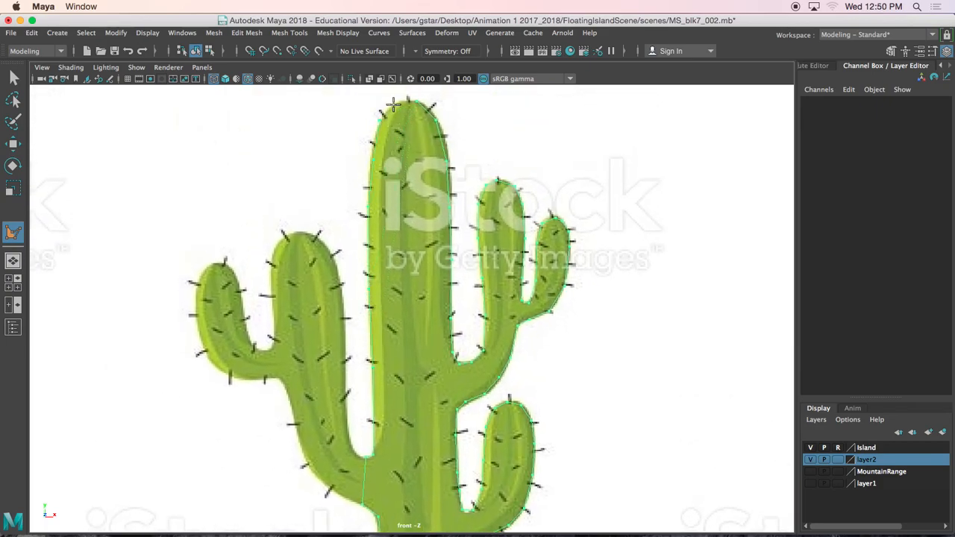
key(w)
key(5)
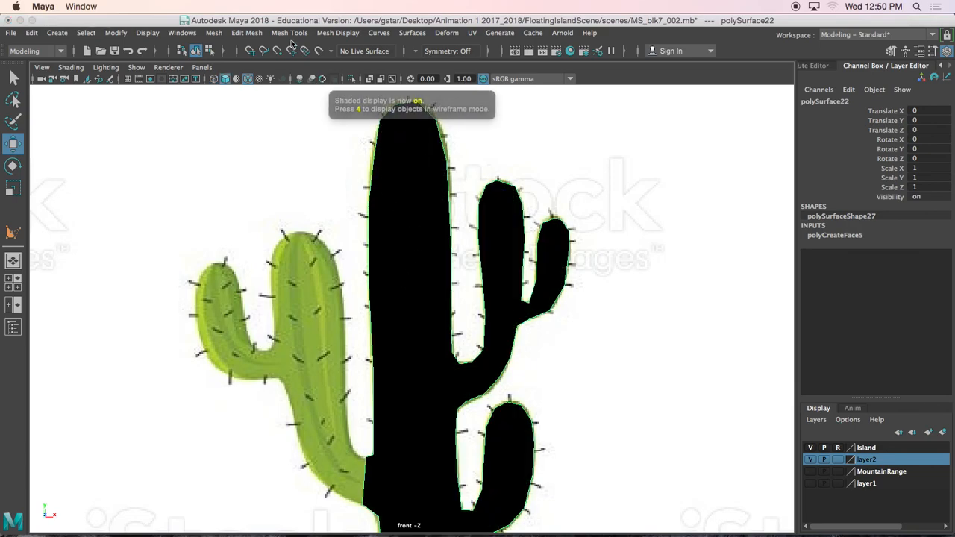
- Reverse the normals of the many-armed cactus polygon
click(337, 33)
click(369, 86)
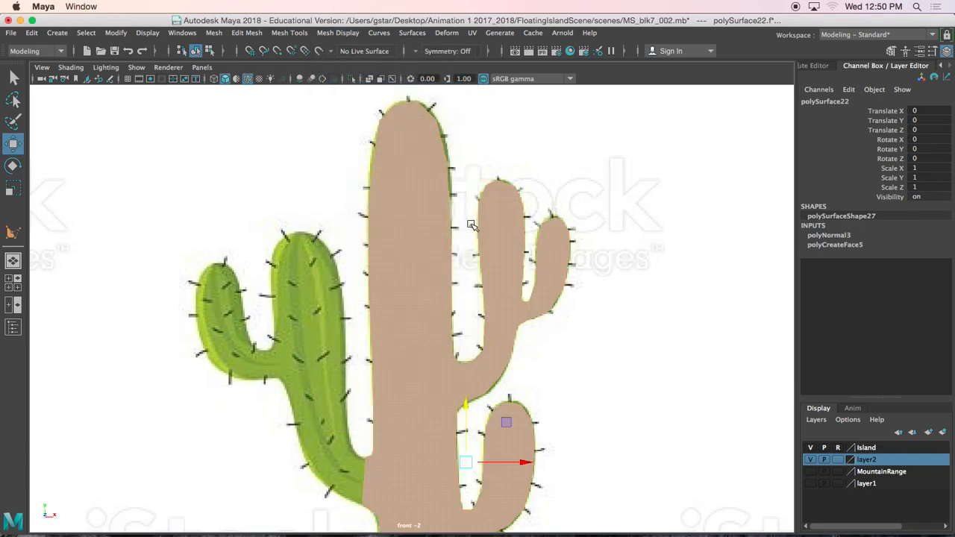
scroll(469, 222, up, 5)
key(F8)
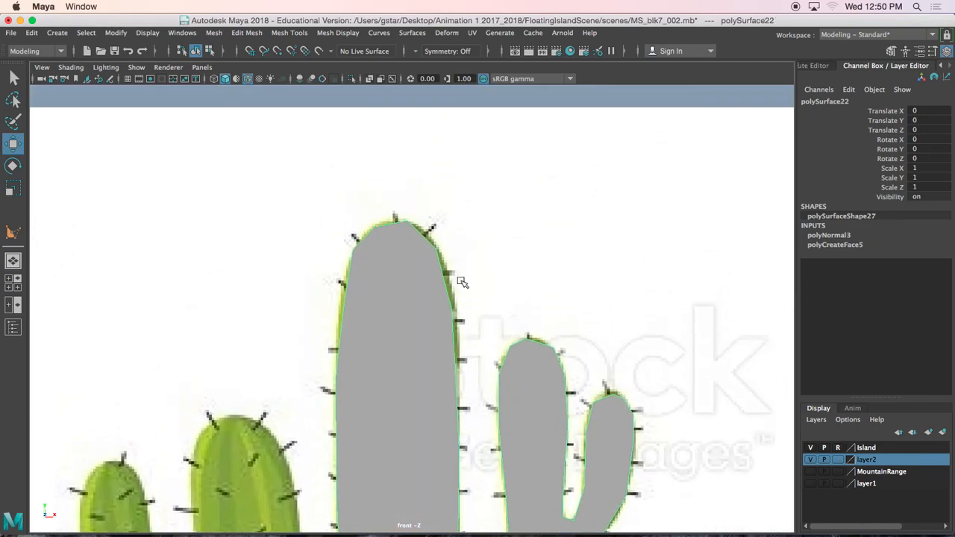
- Cut three roughly horizontal edges across the upper trunk of the cactus face with Multi-Cut, and deselect the mesh
scroll(462, 282, up, 1)
click(289, 33)
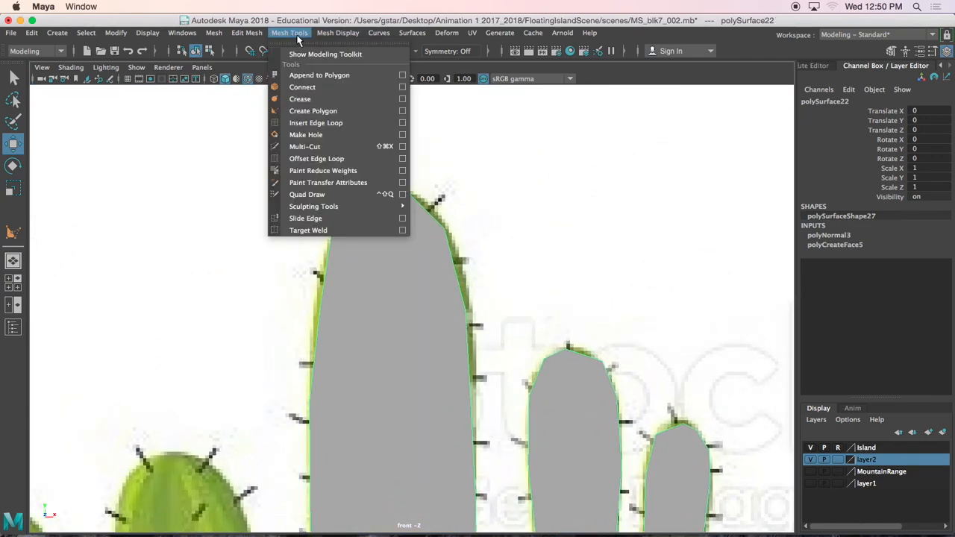
click(309, 147)
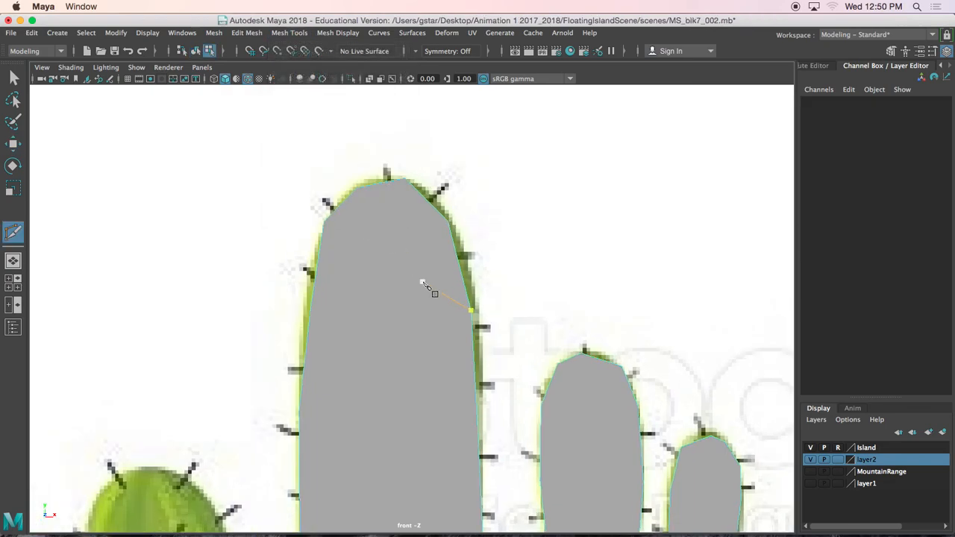
scroll(440, 246, up, 1)
ctrl+click(315, 215)
click(477, 312)
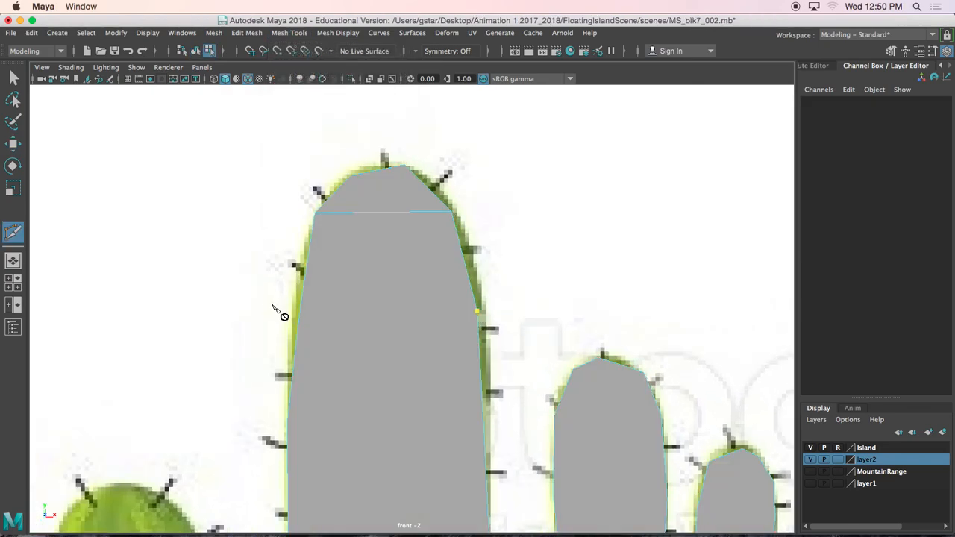
click(300, 308)
alt+middle_drag(363, 366, 324, 315)
click(290, 346)
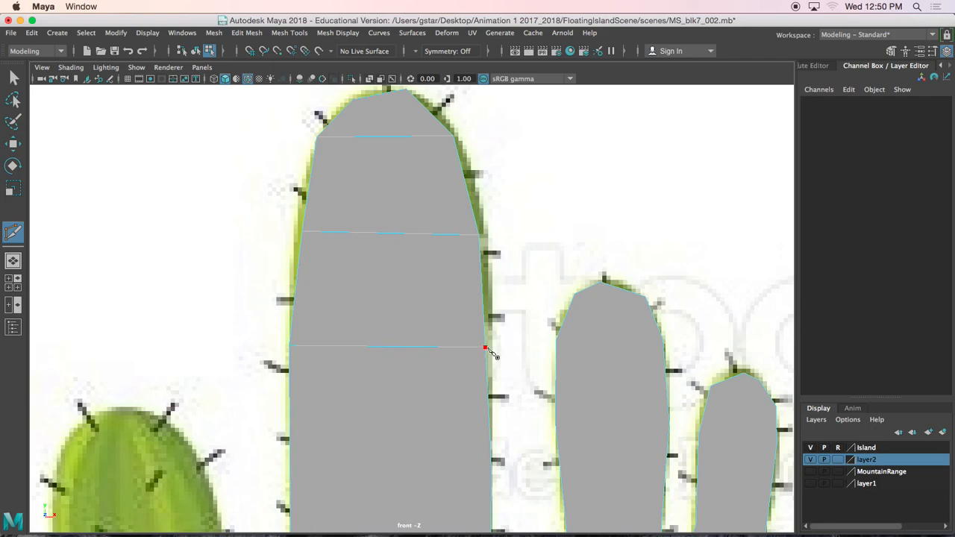
key(w)
scroll(443, 361, down, 8)
right_drag(413, 320, 450, 165)
click(450, 204)
- Save the scene under the new name Cactus_001 in the scenes folder
alt+middle_drag(437, 337, 449, 224)
scroll(410, 273, down, 4)
alt+middle_drag(360, 297, 478, 282)
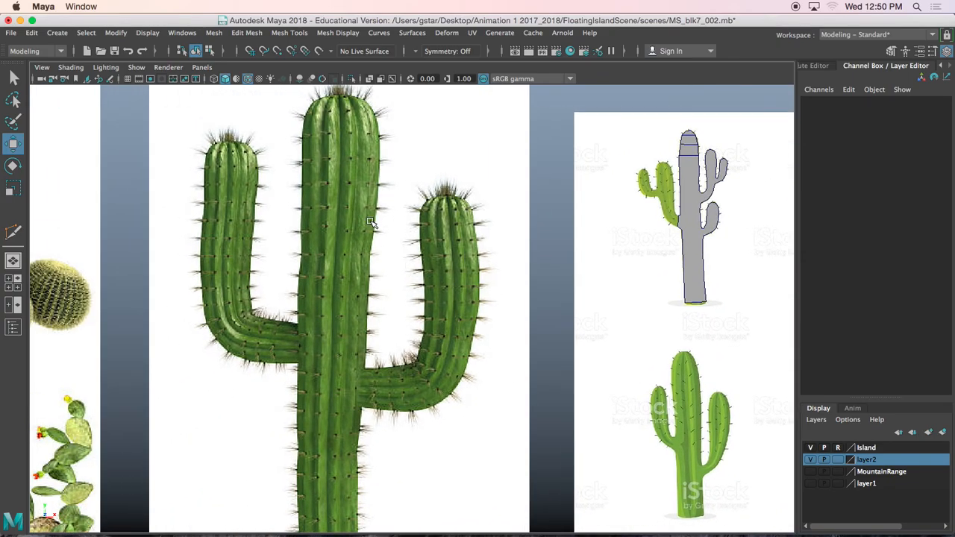
scroll(370, 223, up, 3)
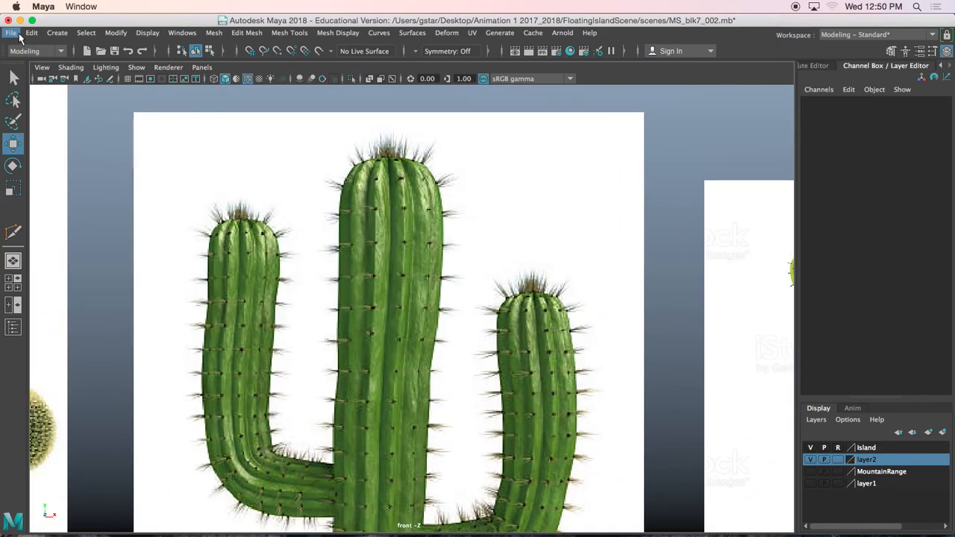
click(11, 33)
click(46, 93)
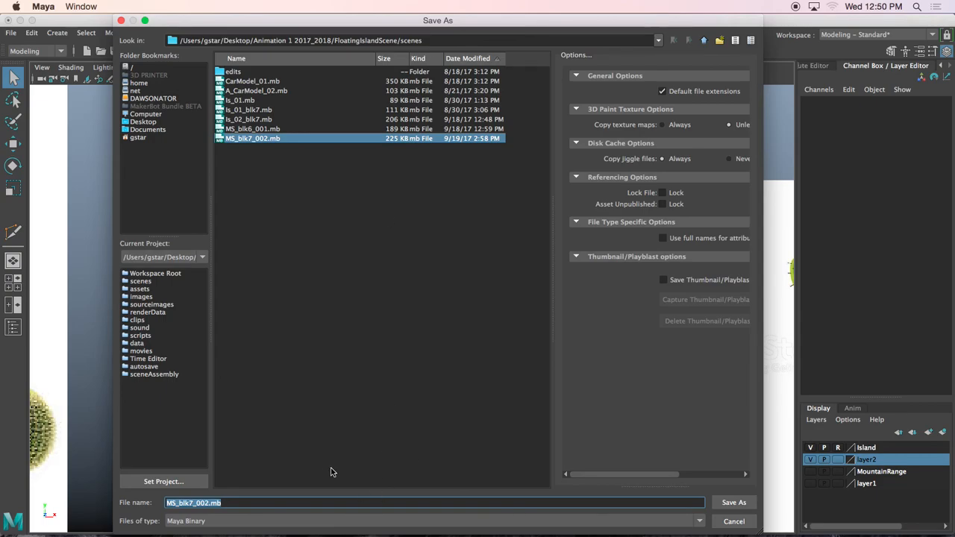
text(Ca)
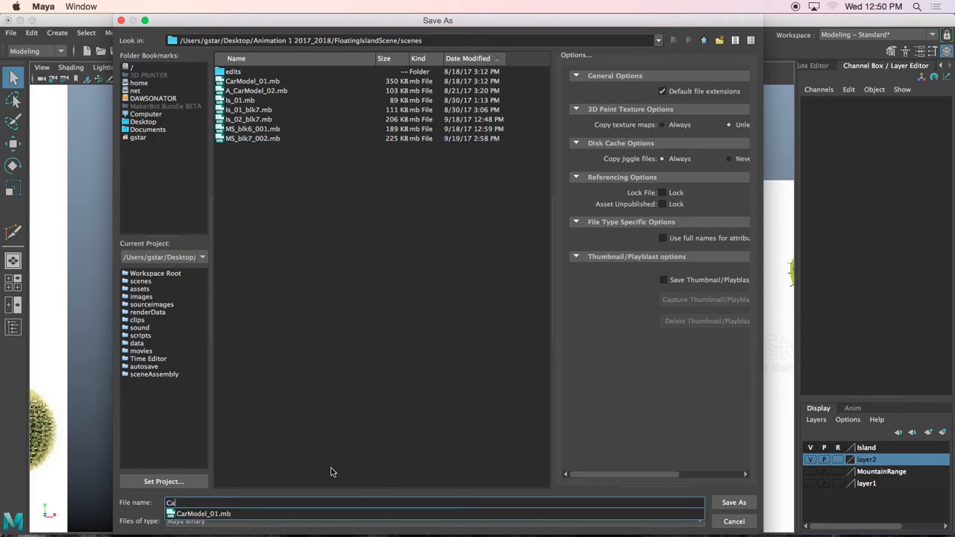
text(ctus_001)
key(Return)
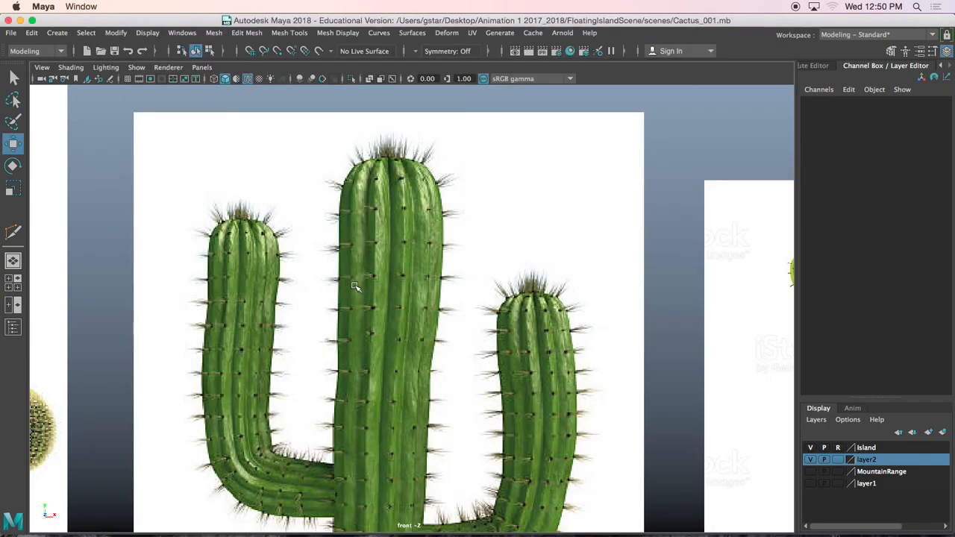
- Add a Grease Pencil frame above the large photo cactus and set the marker color to bright green
scroll(385, 225, up, 4)
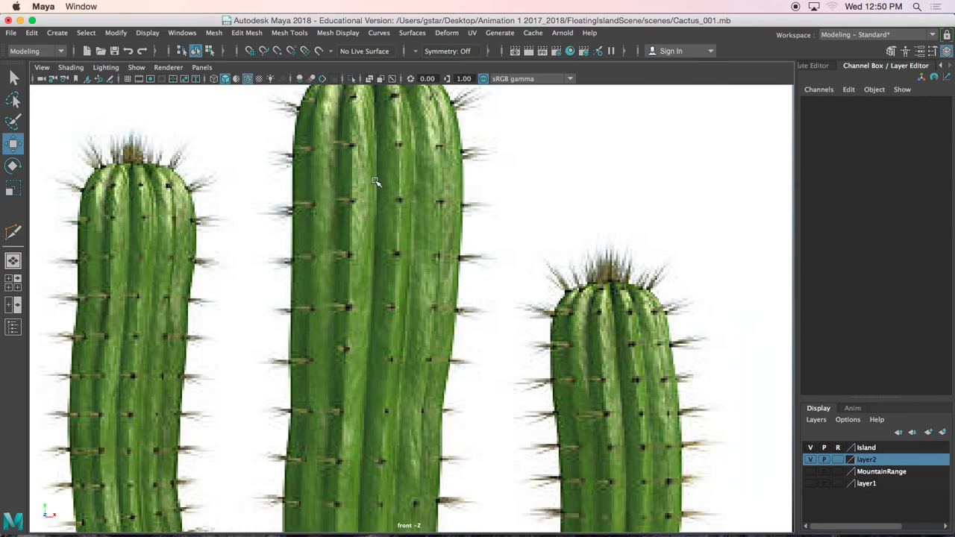
scroll(374, 182, down, 3)
scroll(401, 266, up, 1)
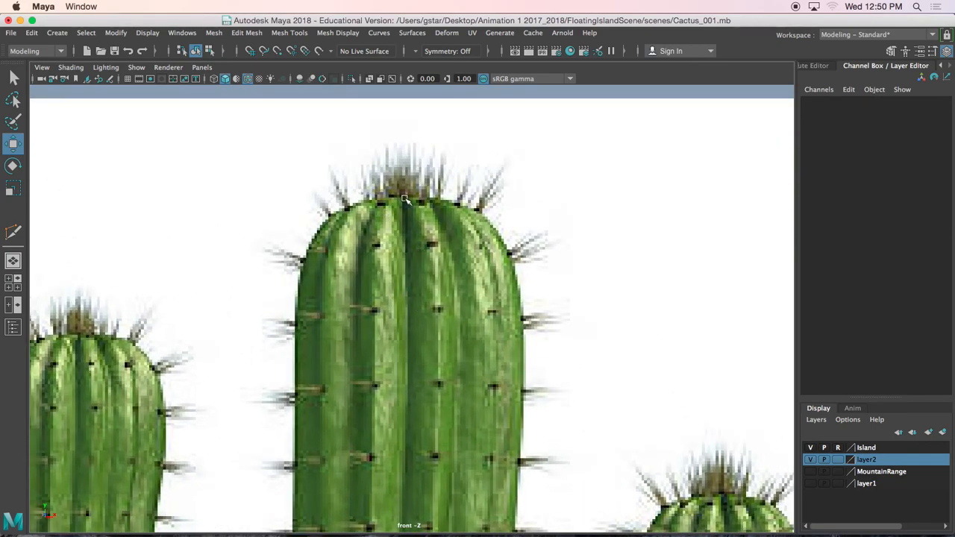
scroll(373, 201, down, 3)
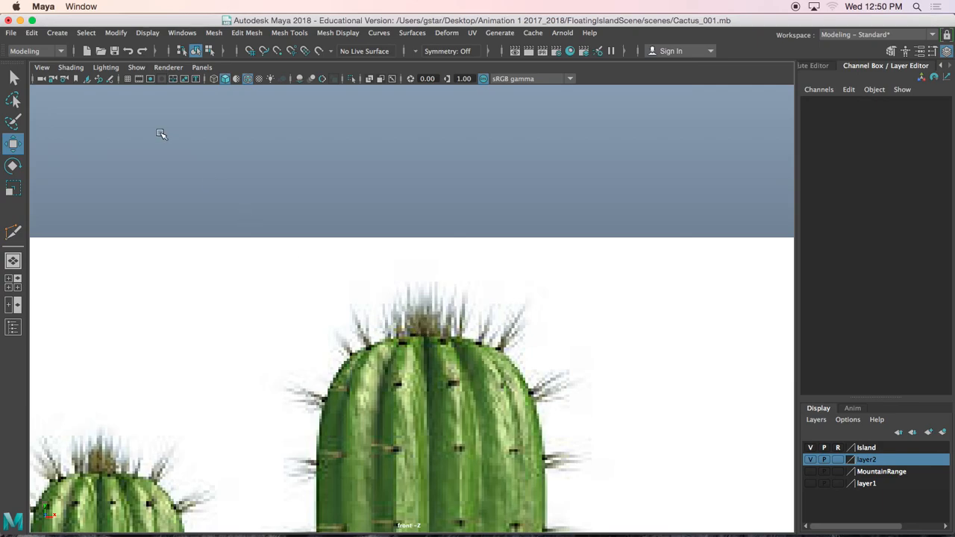
click(111, 78)
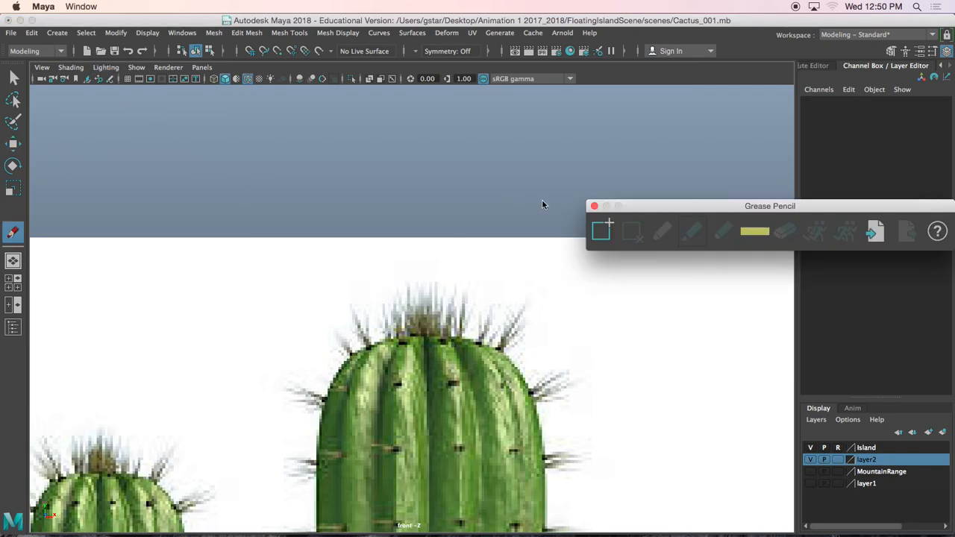
click(601, 232)
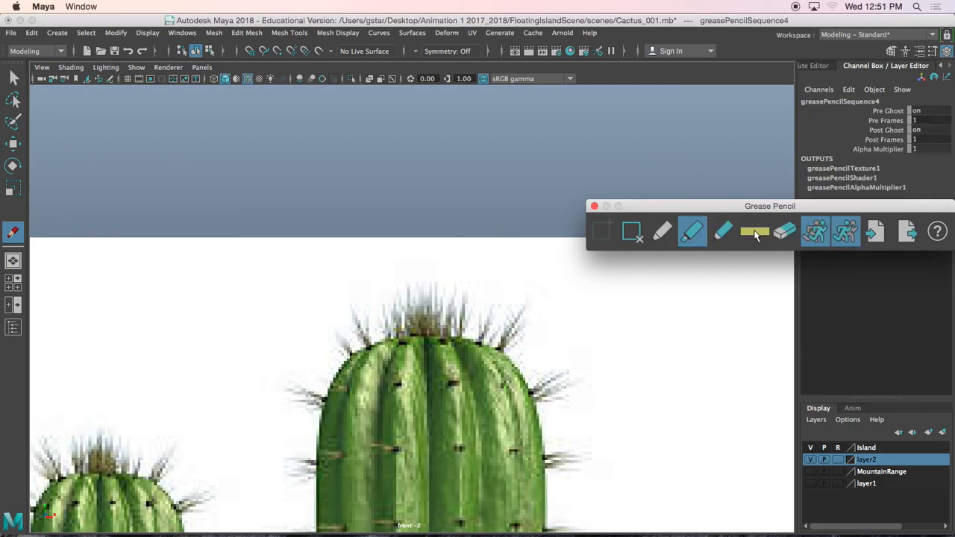
click(756, 233)
click(596, 199)
- Sketch a small lobed star outline with a larger wavy outline around it above the cactus, and close the Grease Pencil
alt+middle_drag(384, 224, 397, 266)
mouse_move(406, 178)
mouse_down()
mouse_move(411, 192)
mouse_move(433, 202)
mouse_move(471, 171)
mouse_move(453, 161)
mouse_move(451, 142)
mouse_move(431, 135)
mouse_move(416, 153)
mouse_up()
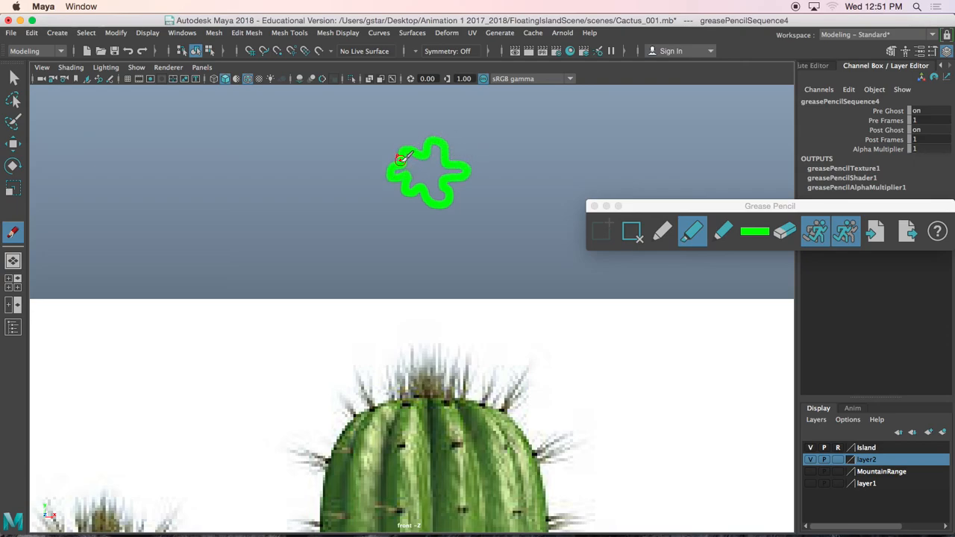
mouse_move(408, 113)
mouse_down()
mouse_move(418, 115)
mouse_move(377, 128)
mouse_move(355, 179)
mouse_move(375, 190)
mouse_move(366, 209)
mouse_move(442, 234)
mouse_move(488, 196)
mouse_move(500, 153)
mouse_move(479, 142)
mouse_move(464, 104)
mouse_move(418, 109)
mouse_up()
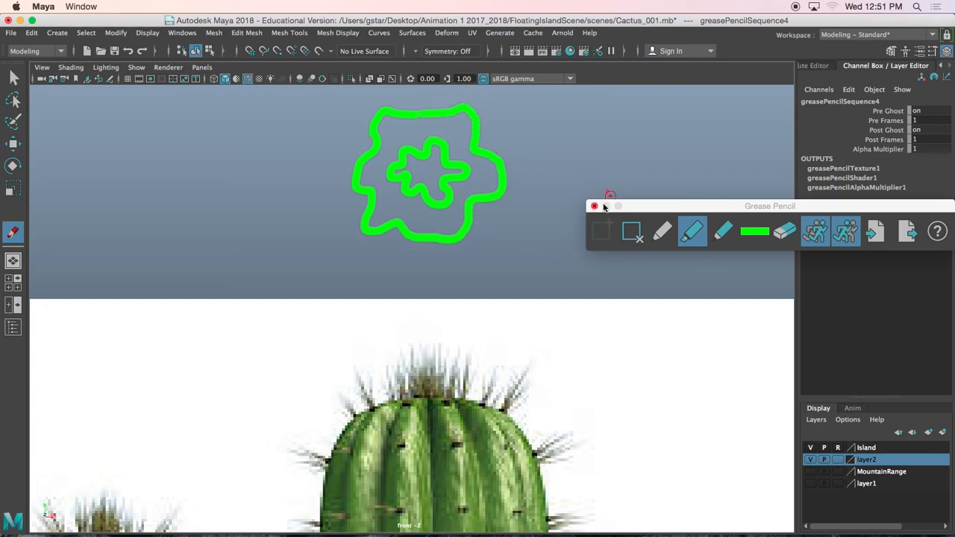
key(w)
click(594, 206)
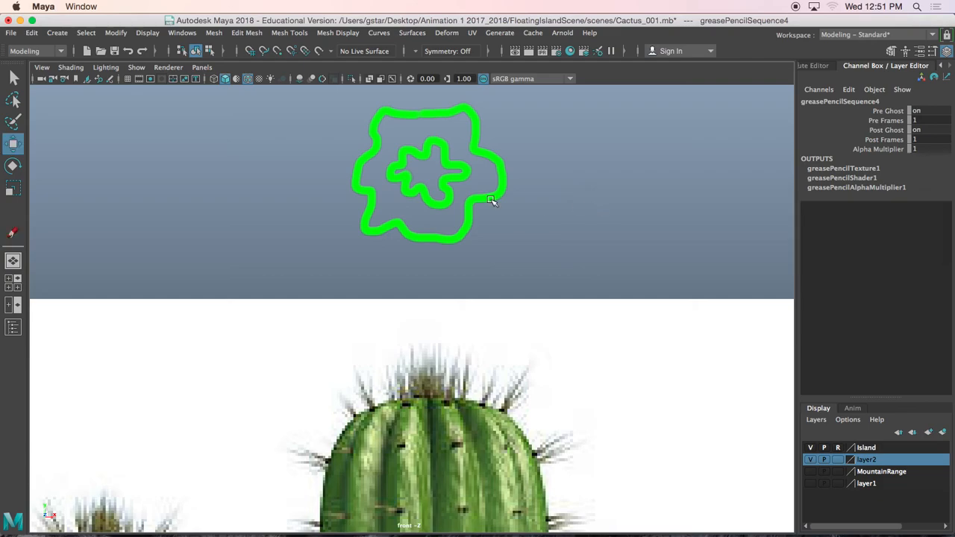
- Delete the Grease Pencil frame holding the green sketches and close the Grease Pencil
click(110, 78)
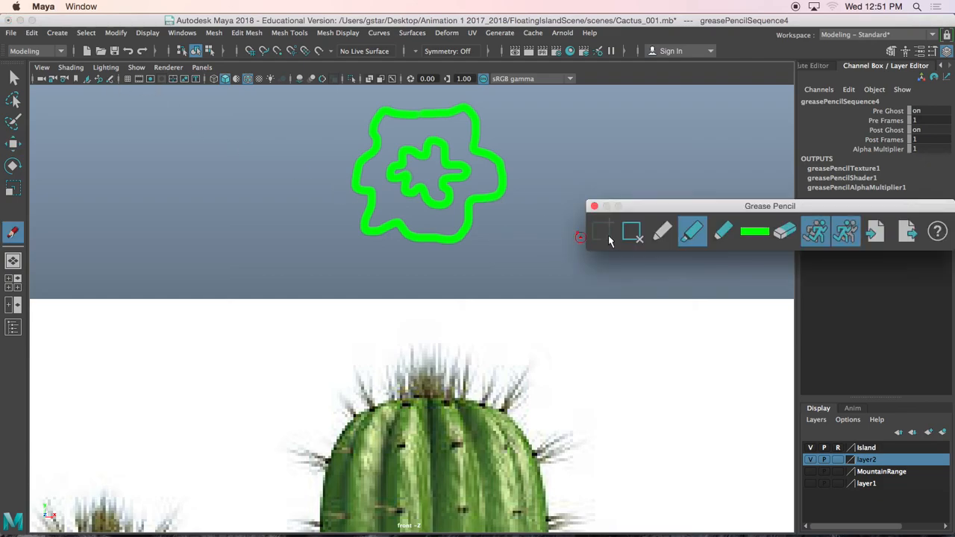
click(636, 233)
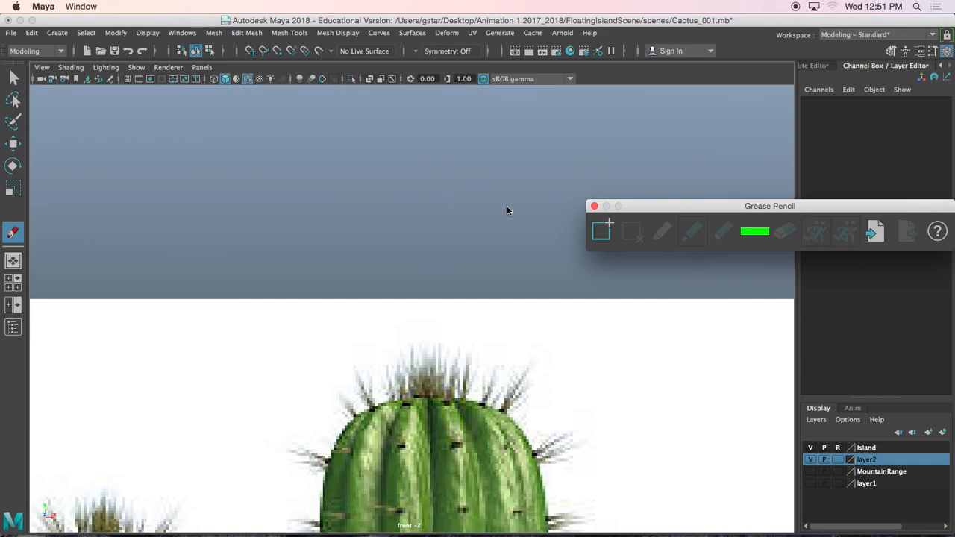
click(595, 207)
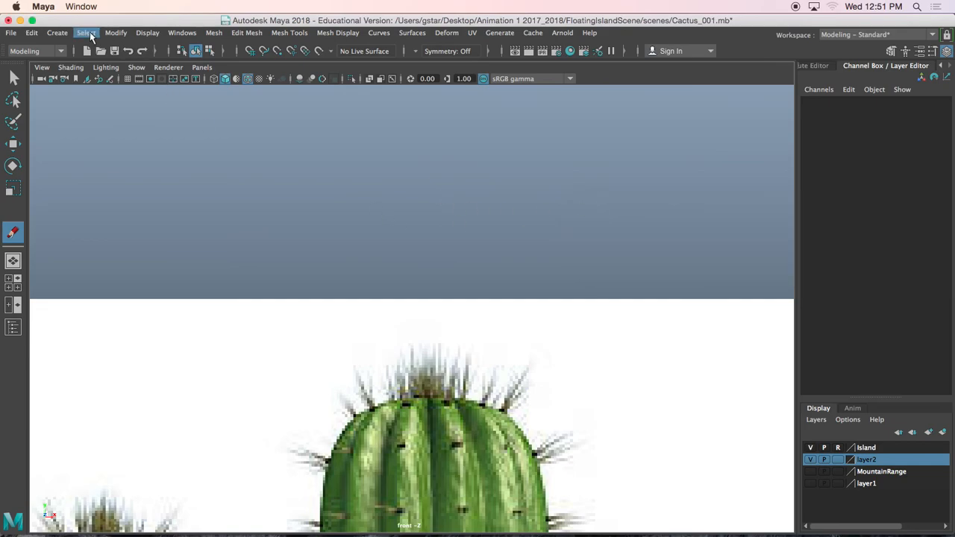
- Draw a five-lobed star-shaped cross-section above the photo cactus with the Pencil Curve Tool
click(59, 35)
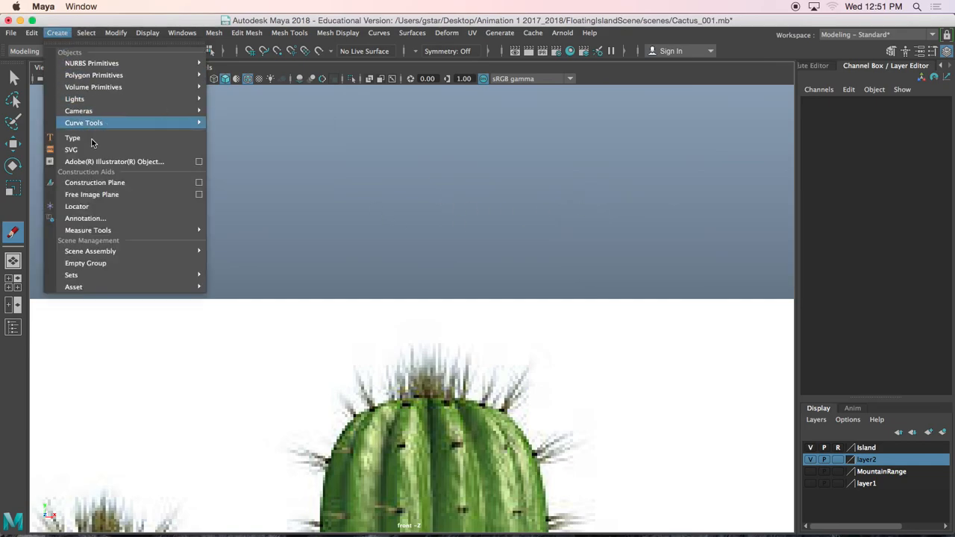
mouse_move(97, 127)
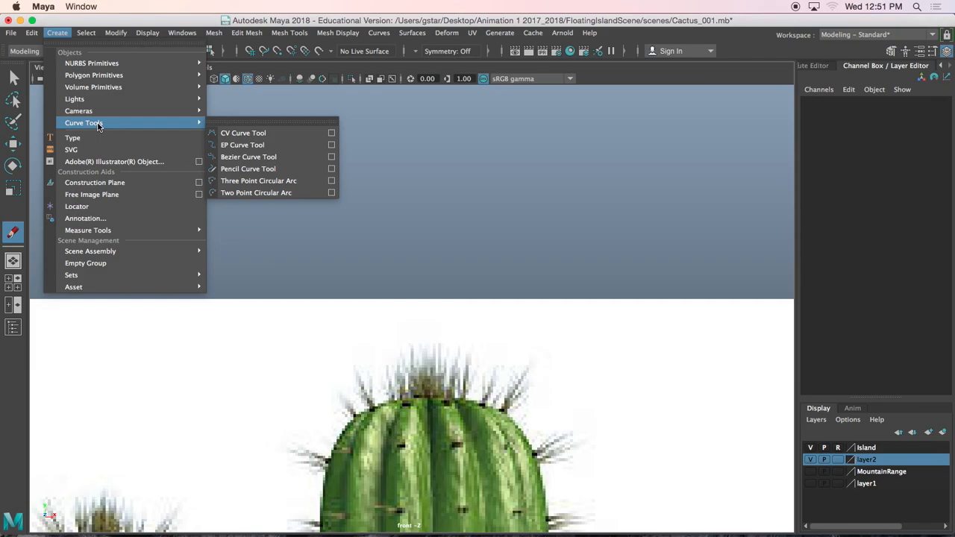
click(248, 169)
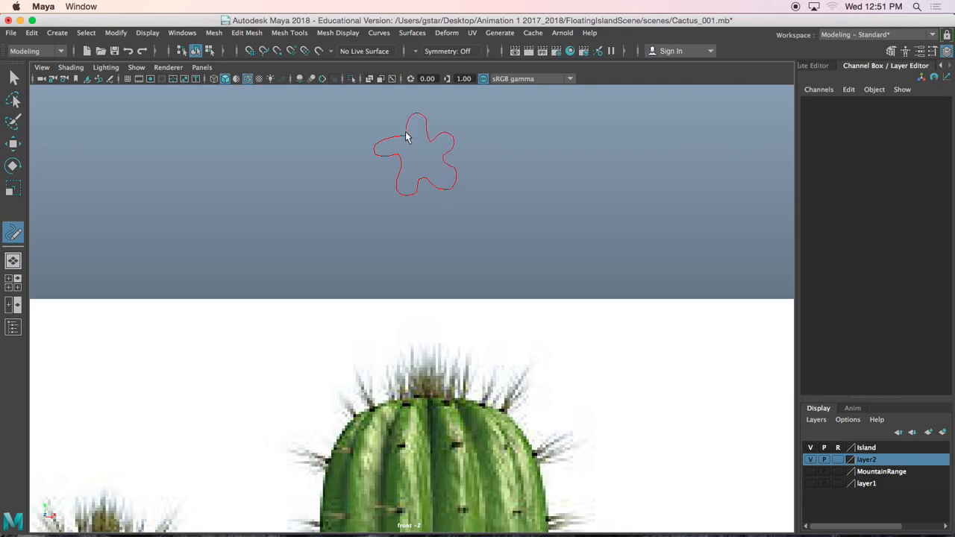
drag(407, 137, 408, 138)
- Move the curve's last control vertex down onto its start point to close the gap, and select the whole curve in object mode
scroll(386, 207, up, 8)
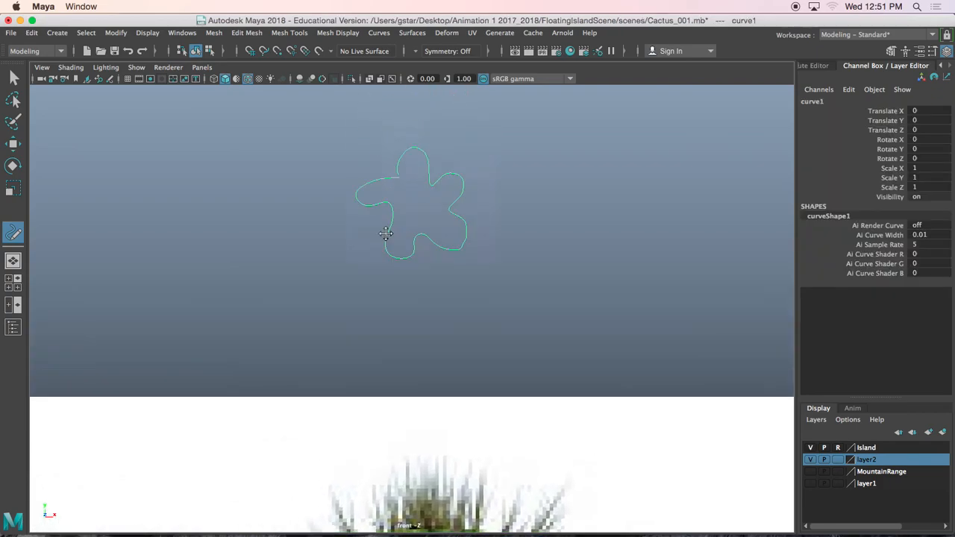
right_drag(397, 217, 370, 217)
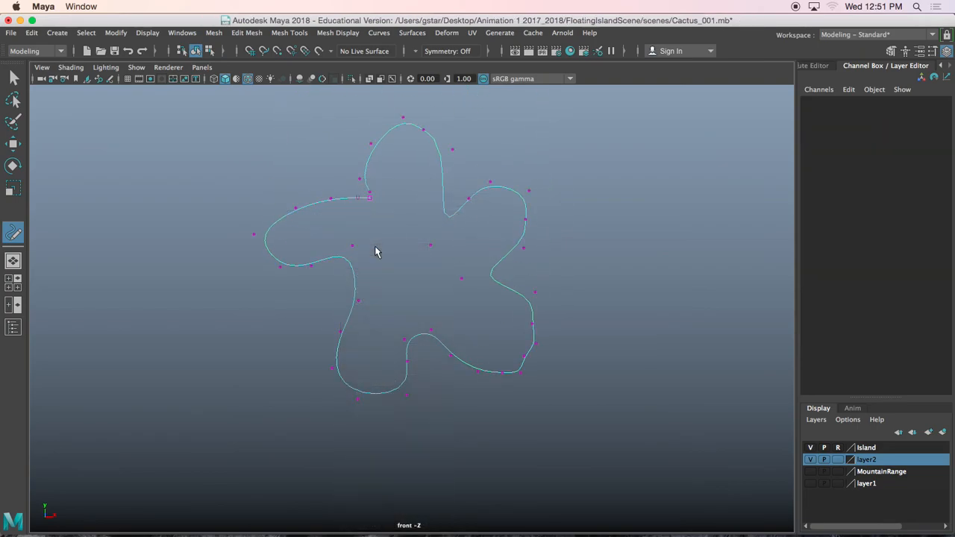
key(w)
scroll(351, 228, up, 2)
click(361, 167)
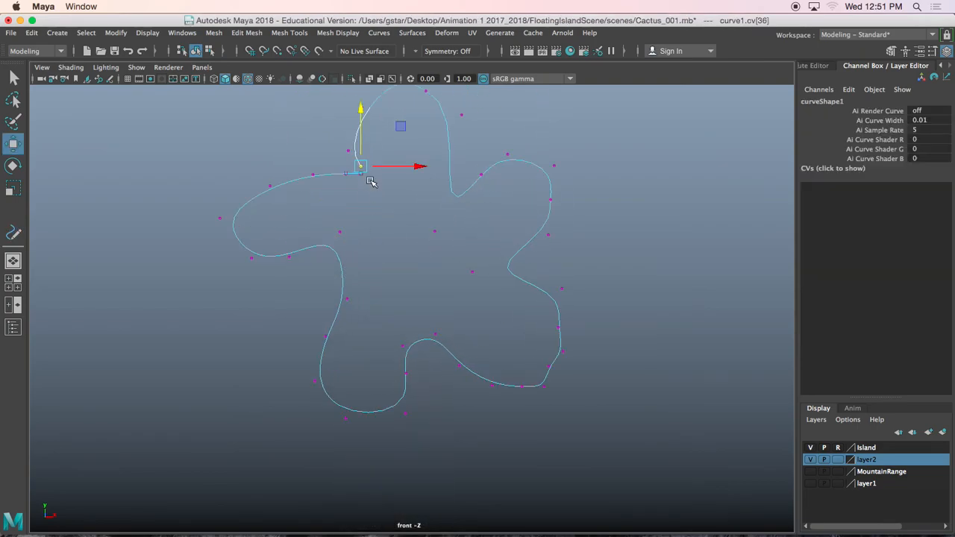
drag(362, 169, 362, 175)
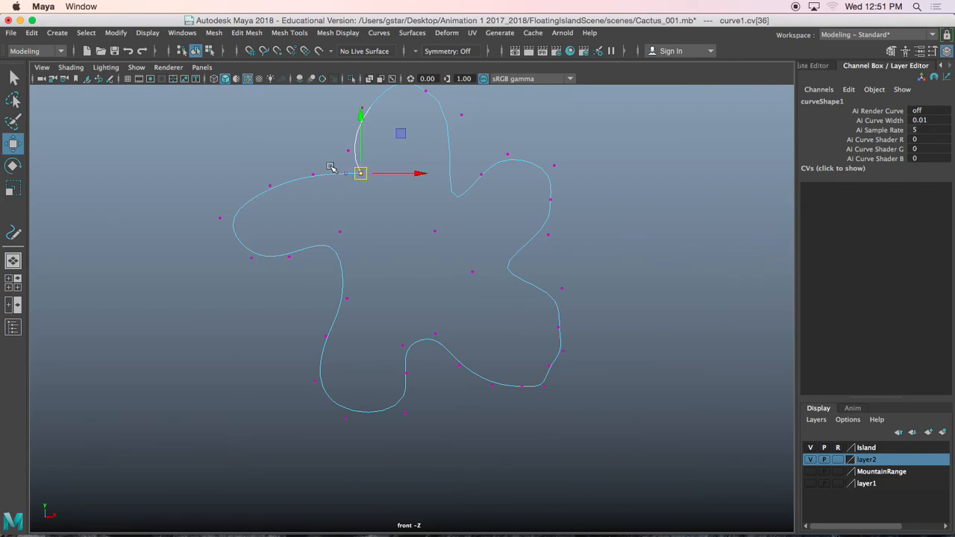
click(256, 193)
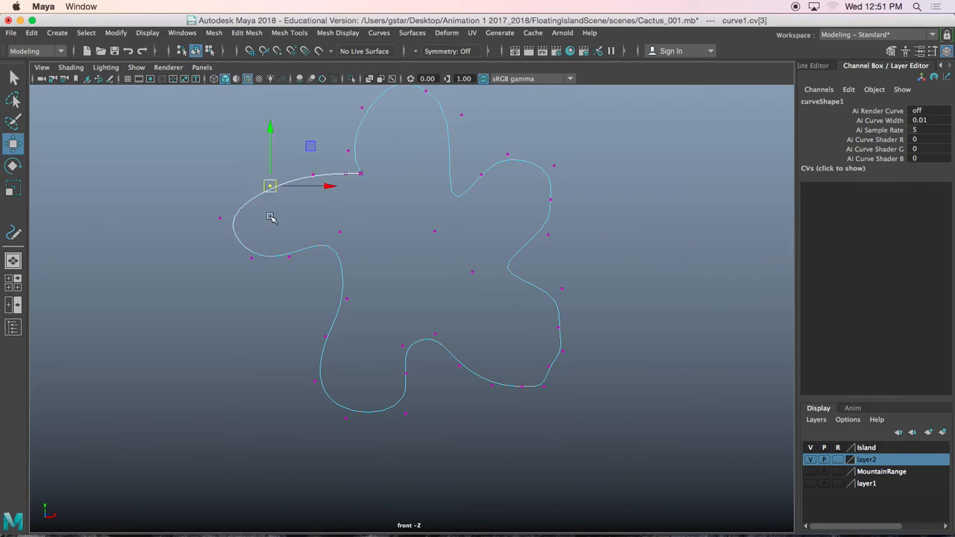
right_drag(253, 198, 299, 187)
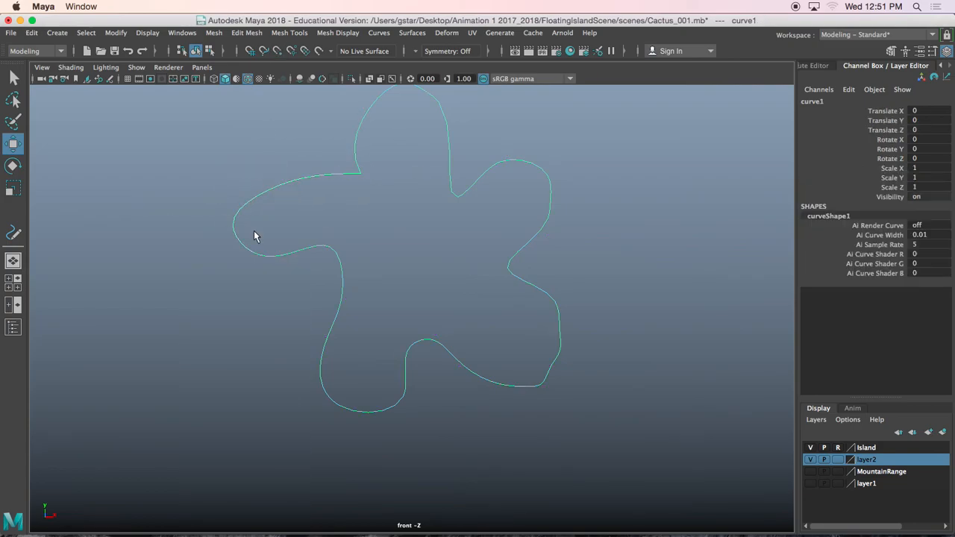
- Delete the lobed freehand curve and create a NURBS circle
key(Delete)
click(56, 33)
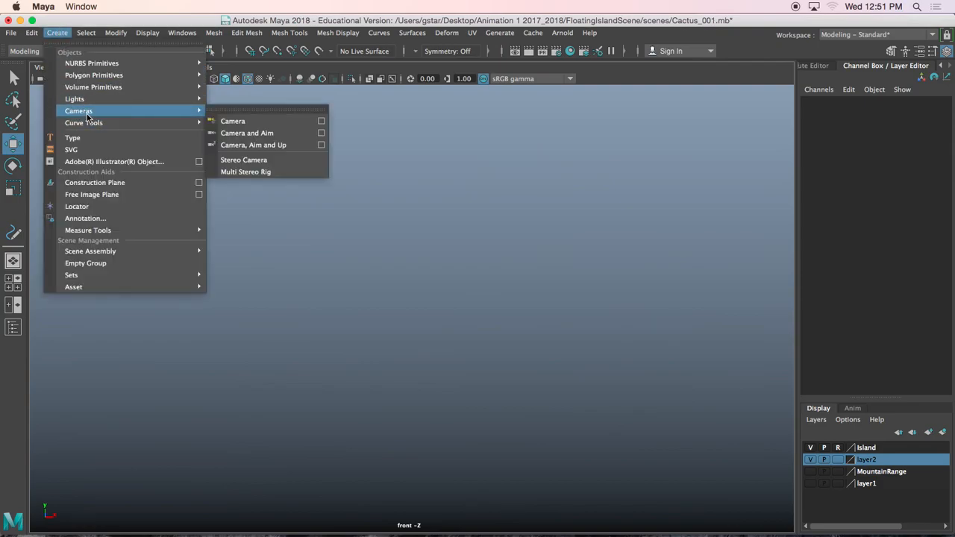
mouse_move(90, 126)
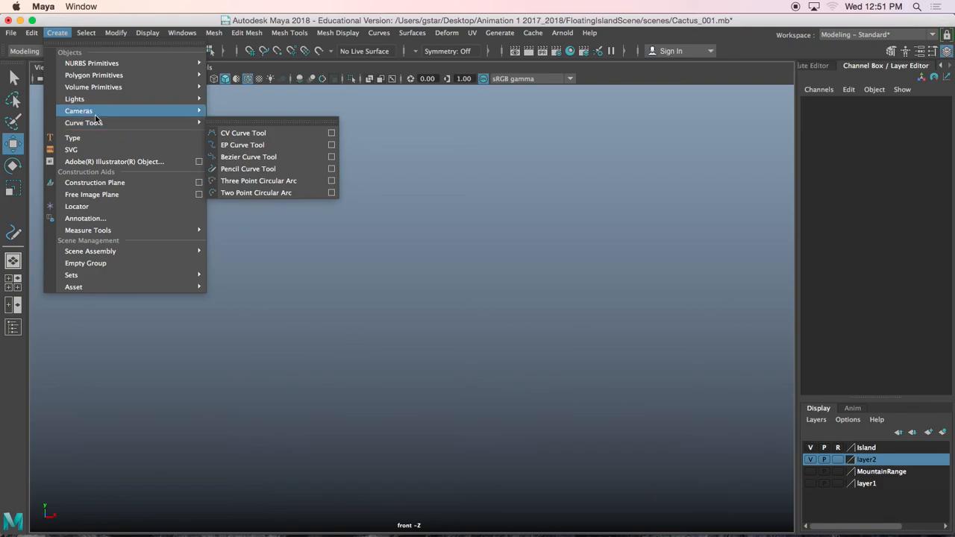
mouse_move(96, 67)
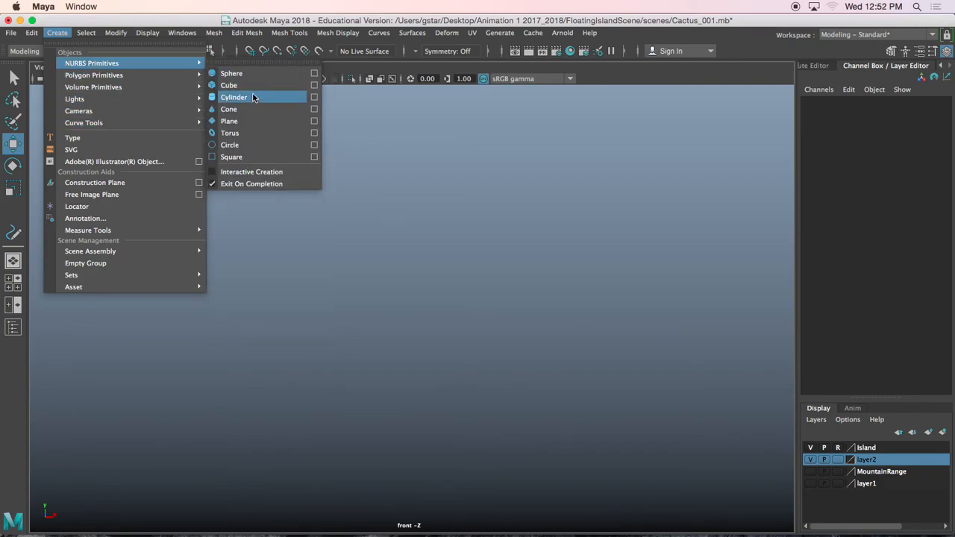
click(249, 143)
drag(379, 237, 428, 259)
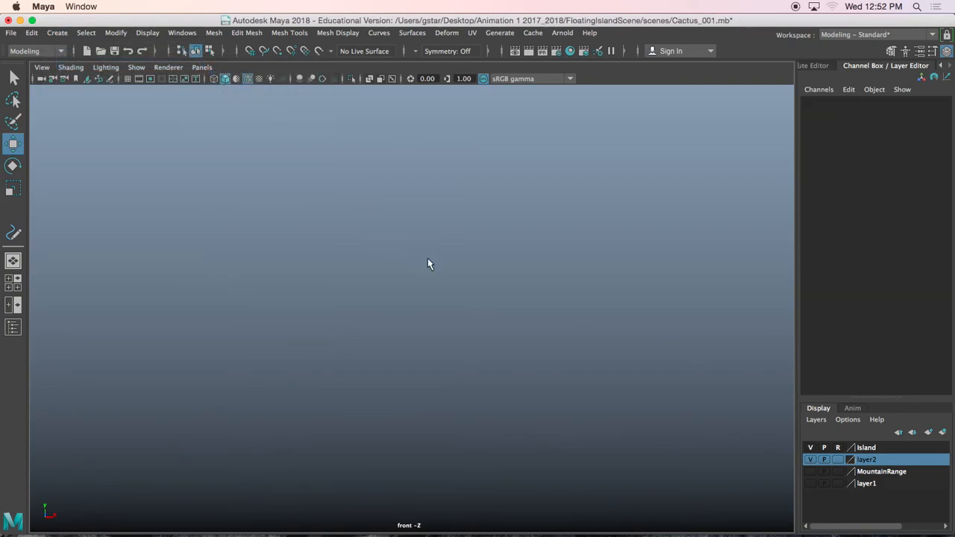
scroll(428, 259, down, 3)
key(z)
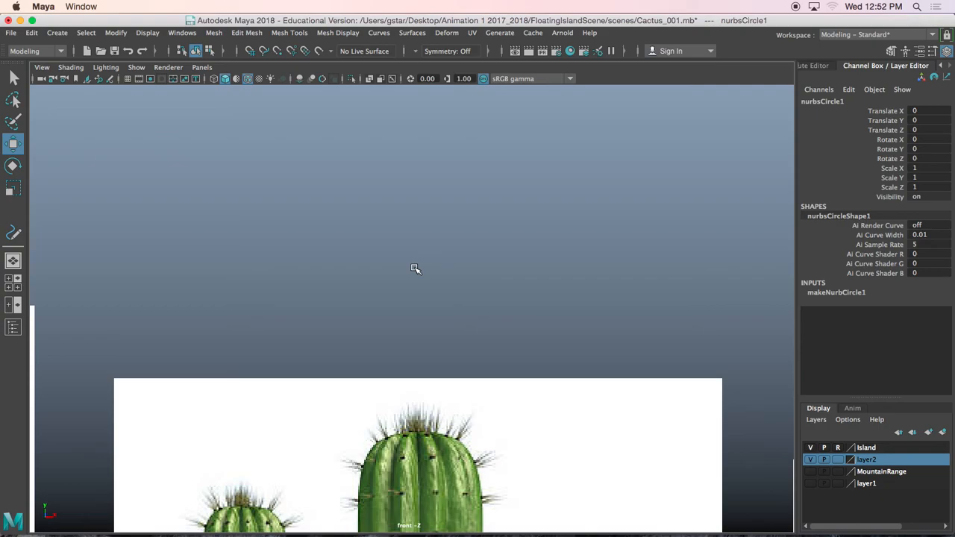
- Enable interactive creation for NURBS primitives and draw a circle above the cactus reference image
click(57, 32)
mouse_move(78, 67)
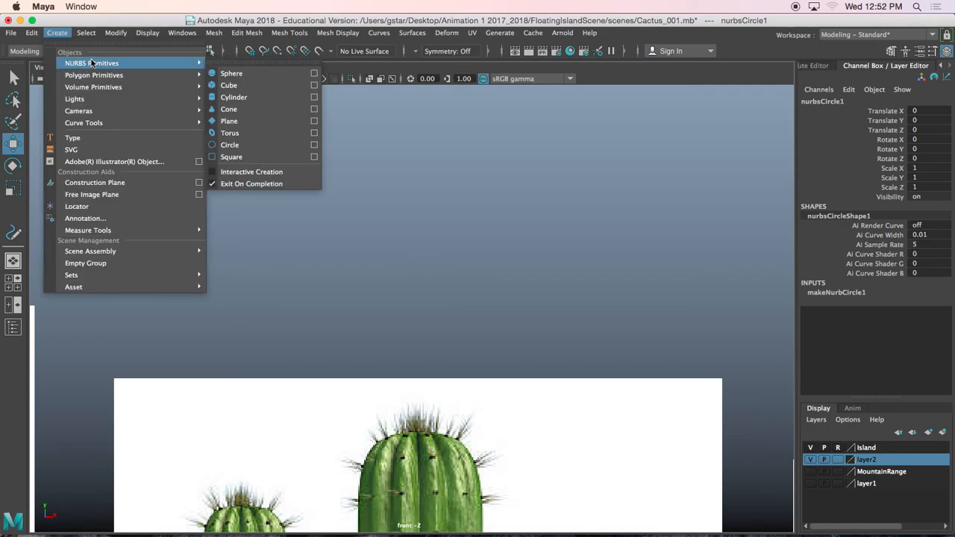
click(252, 172)
click(56, 32)
mouse_move(82, 64)
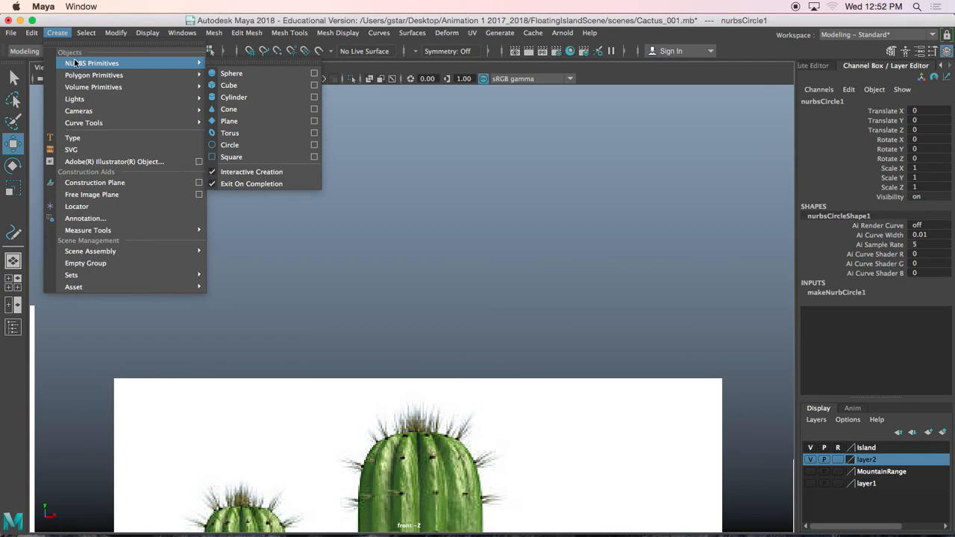
click(245, 145)
drag(381, 202, 451, 239)
alt+middle_drag(396, 207, 429, 266)
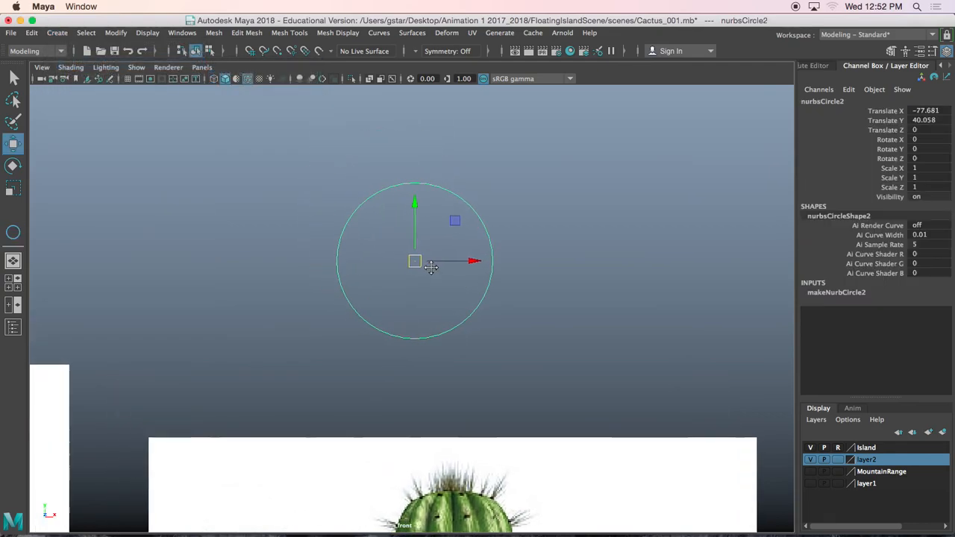
- Select the circle's topmost, bottommost, leftmost and rightmost control vertices and try scaling them toward the centre, then return to object mode
scroll(433, 260, up, 5)
alt+middle_drag(455, 186, 493, 254)
right_drag(531, 171, 479, 171)
drag(266, 264, 350, 297)
shift+drag(550, 266, 657, 312)
shift+drag(455, 109, 484, 244)
shift+drag(448, 431, 501, 516)
key(r)
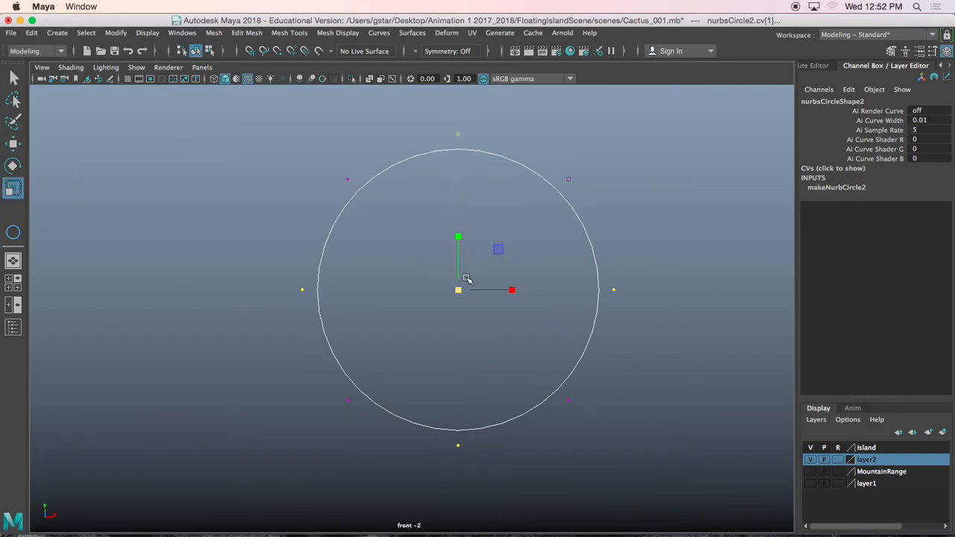
drag(458, 290, 273, 308)
key(ctrl+z)
right_drag(394, 166, 433, 148)
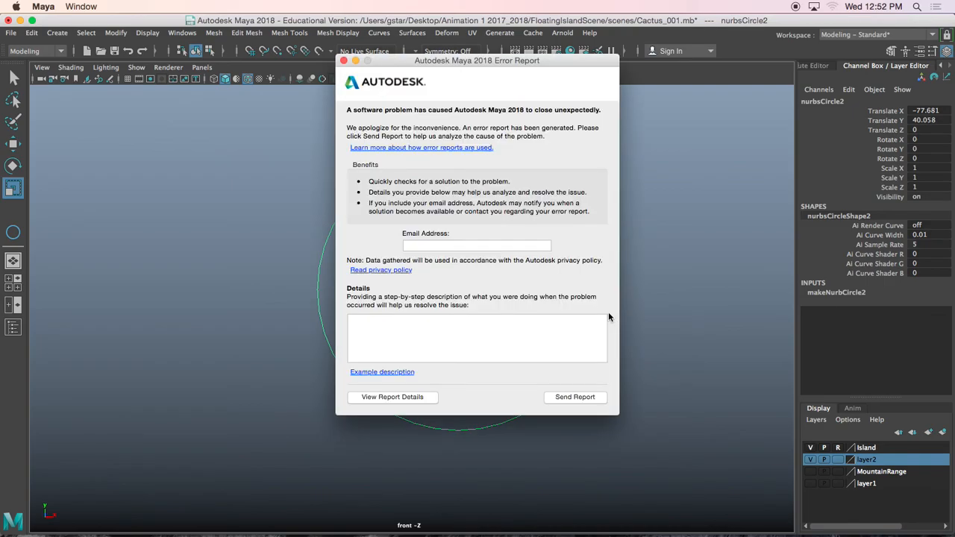
- Dismiss the error report and browse up to the Desktop folder for opening a scene
click(344, 60)
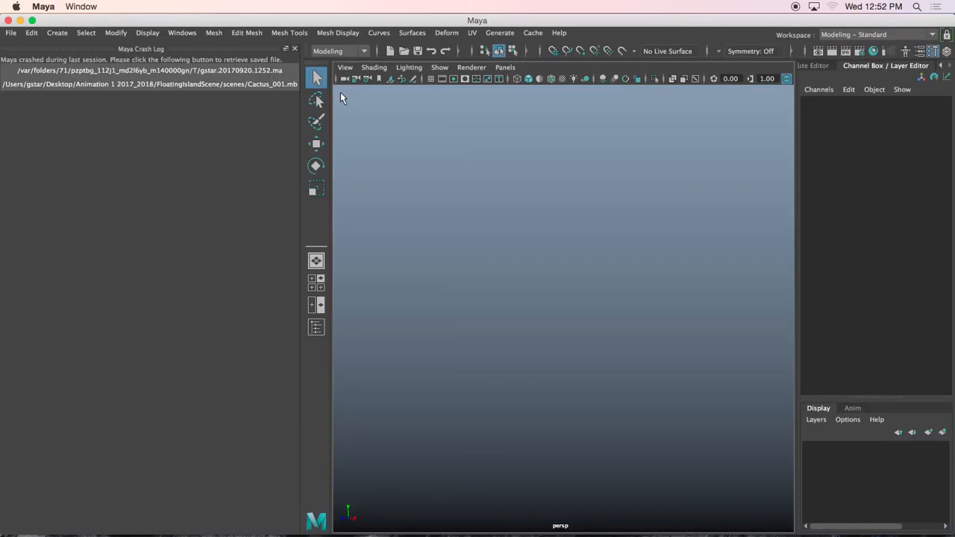
click(13, 33)
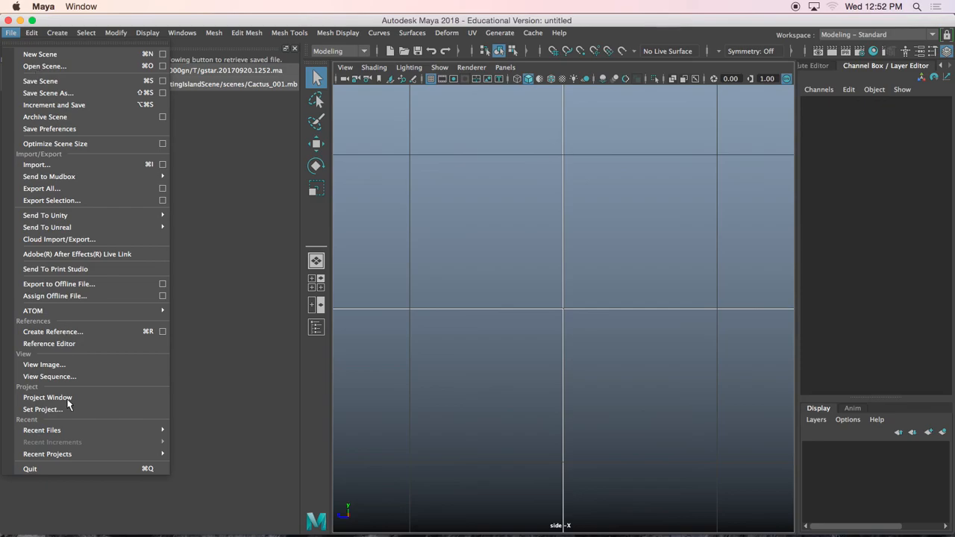
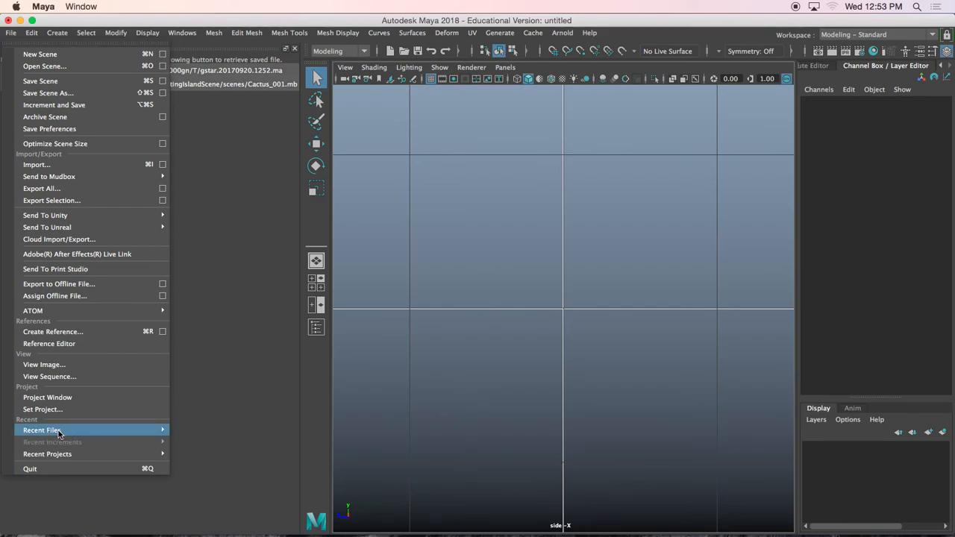
mouse_move(132, 431)
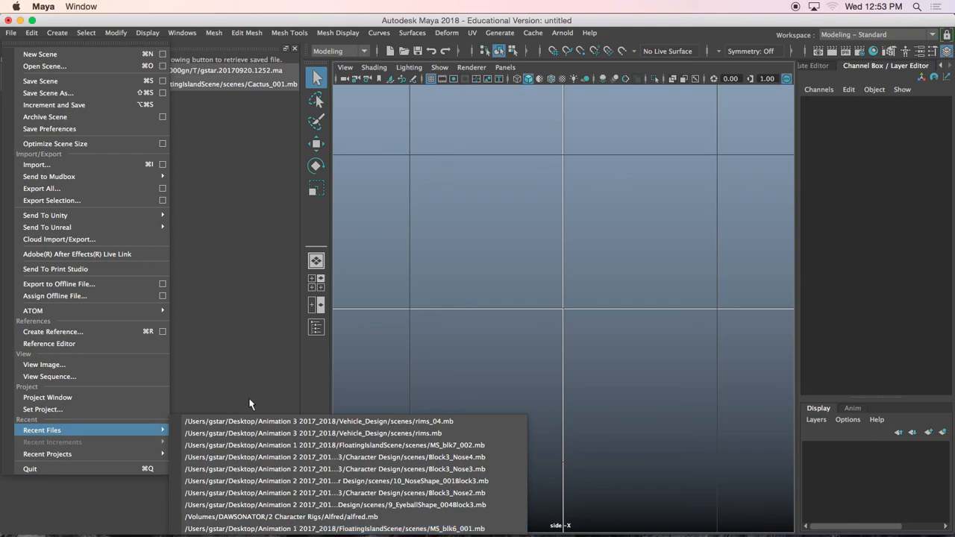
click(41, 65)
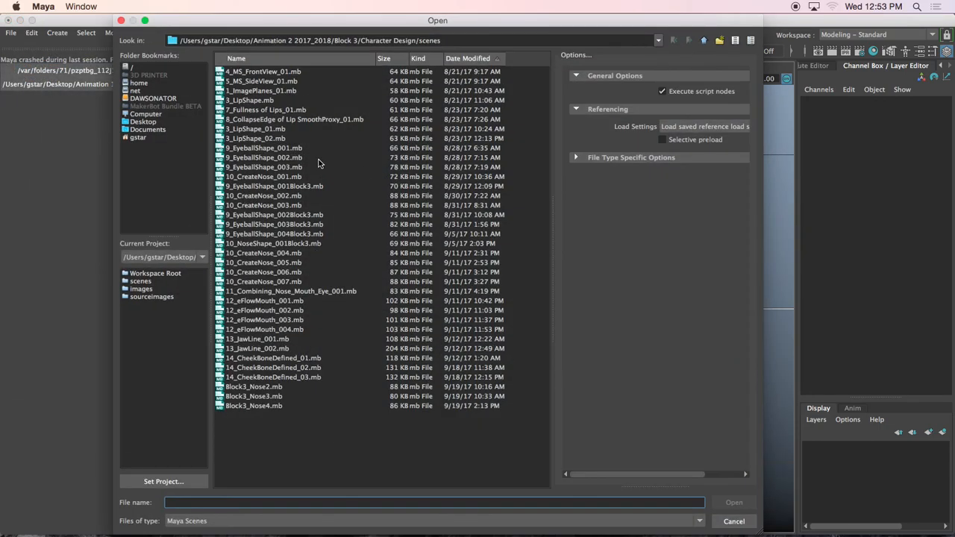
click(705, 42)
click(706, 41)
click(705, 41)
click(706, 41)
- Open Cactus_001.mb from Animation 1 2017_2018/FloatingIslandScene/scenes and close the crash log
double_click(245, 100)
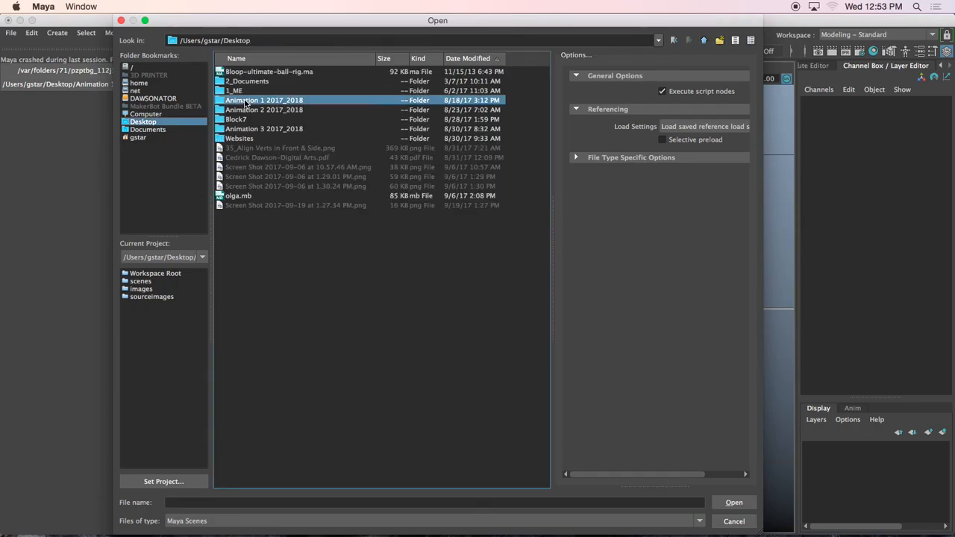
double_click(246, 82)
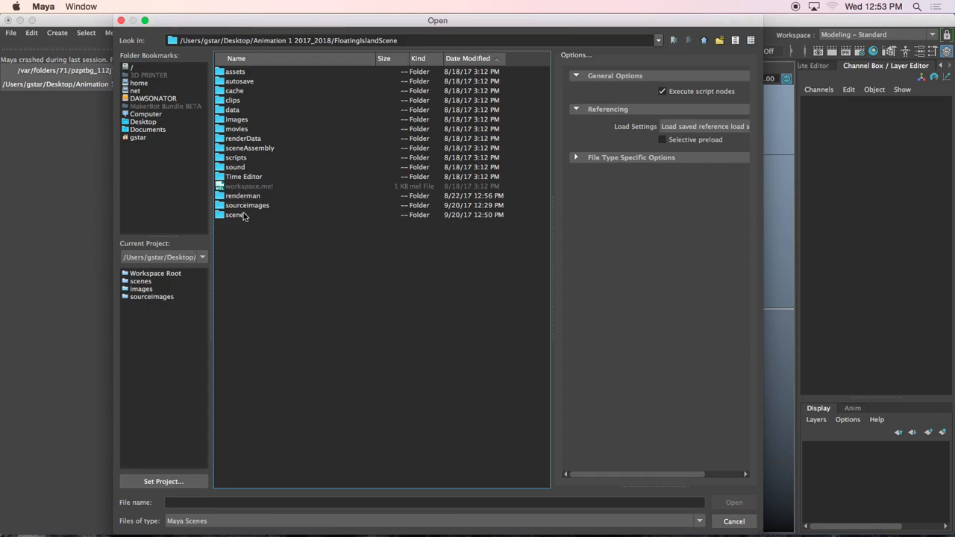
double_click(243, 216)
click(250, 149)
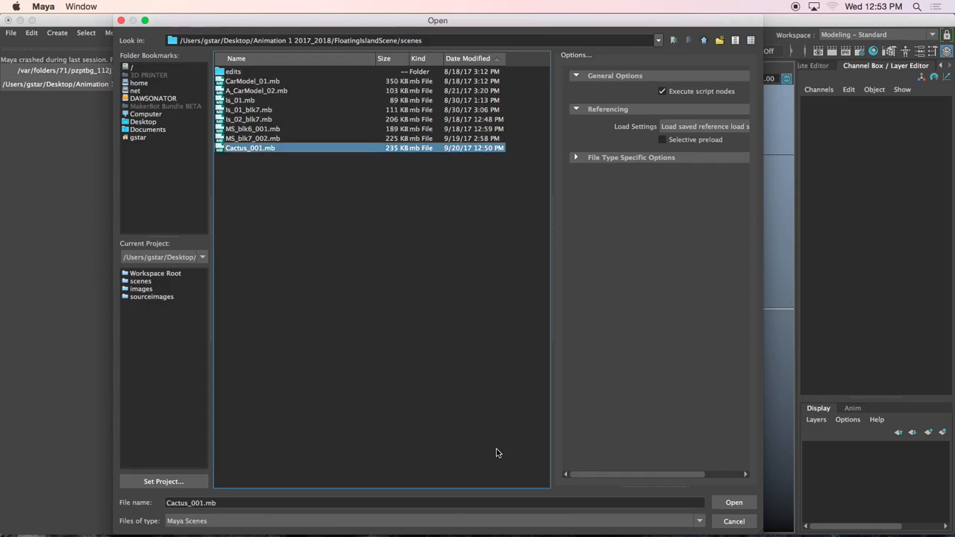
click(734, 503)
click(472, 275)
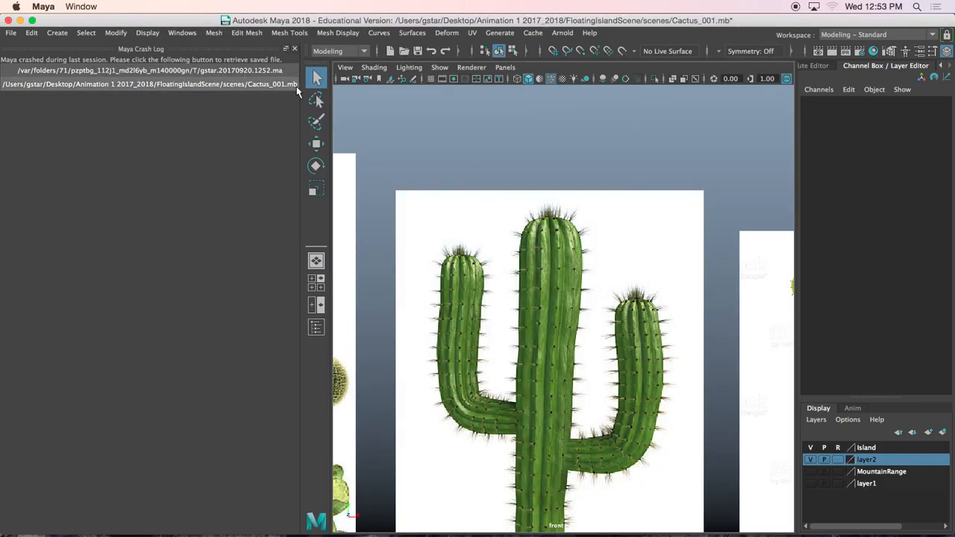
click(294, 48)
- Enable interactive creation for NURBS primitives
alt+middle_drag(387, 192, 388, 259)
scroll(387, 259, up, 3)
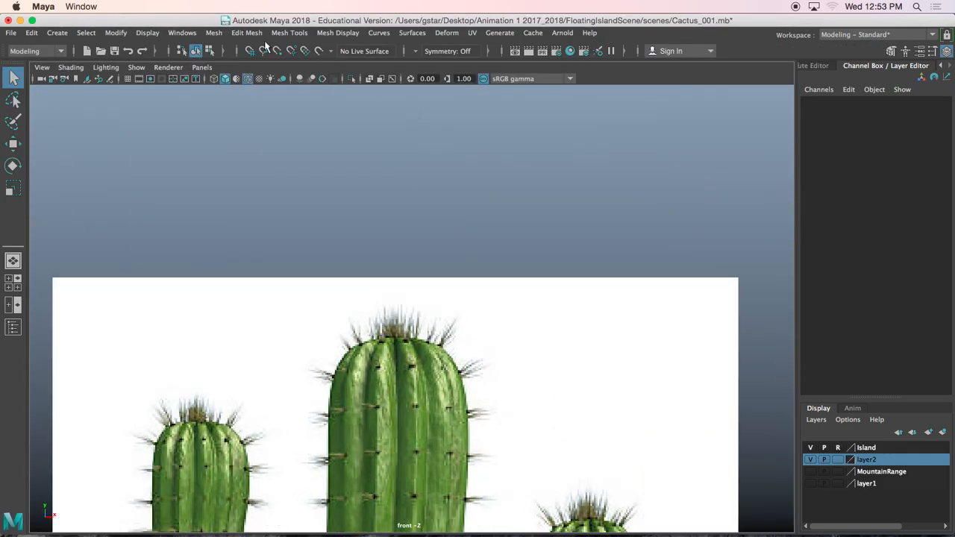
click(57, 33)
mouse_move(71, 75)
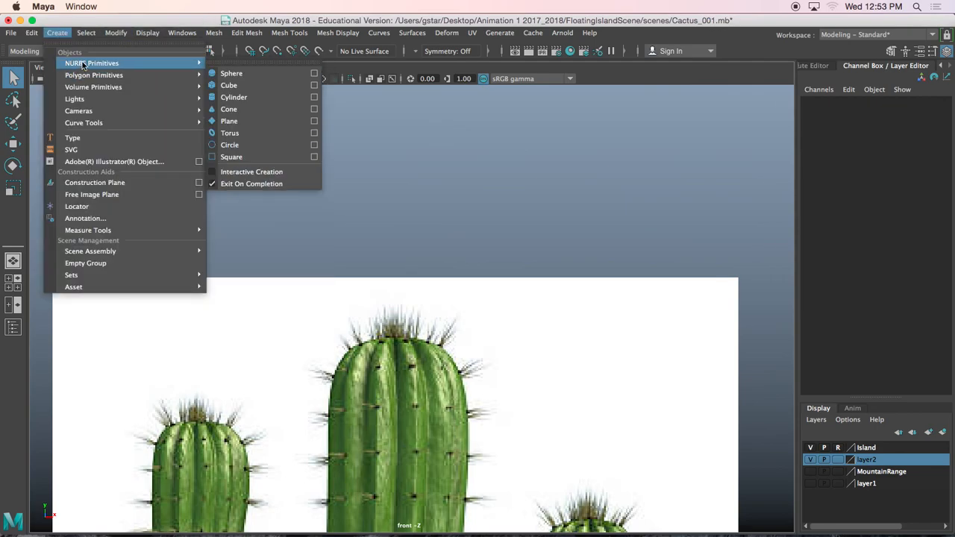
mouse_move(89, 63)
click(252, 172)
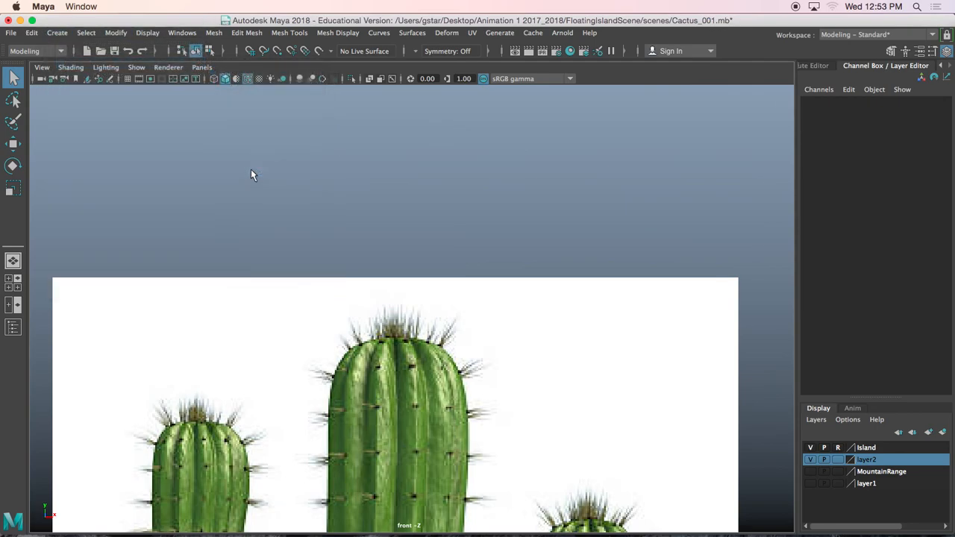
- Draw a NURBS circle in the empty area above the cactus image and move it to about X -76.55, Y 38.25
click(56, 32)
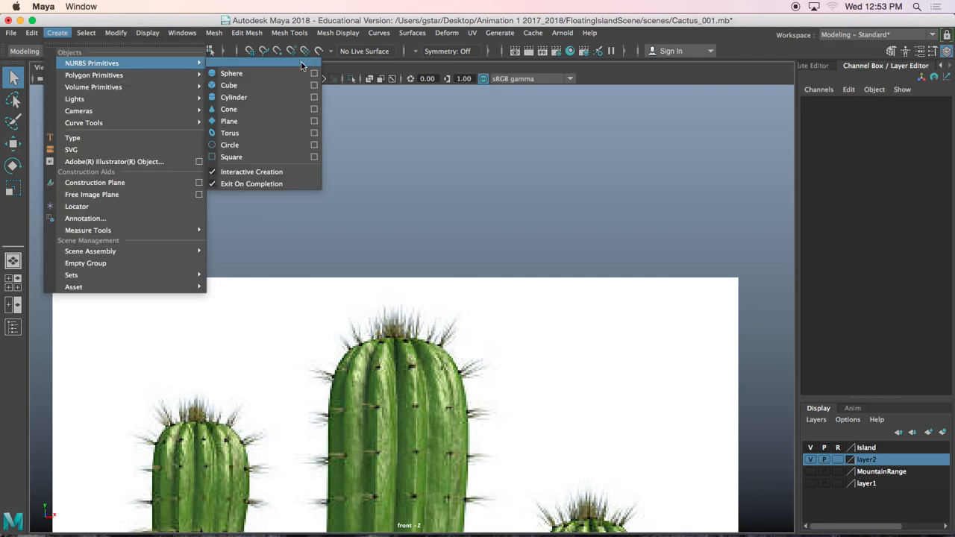
click(247, 144)
drag(394, 161, 437, 194)
alt+middle_drag(420, 189, 433, 308)
scroll(433, 308, up, 4)
key(w)
drag(398, 256, 404, 232)
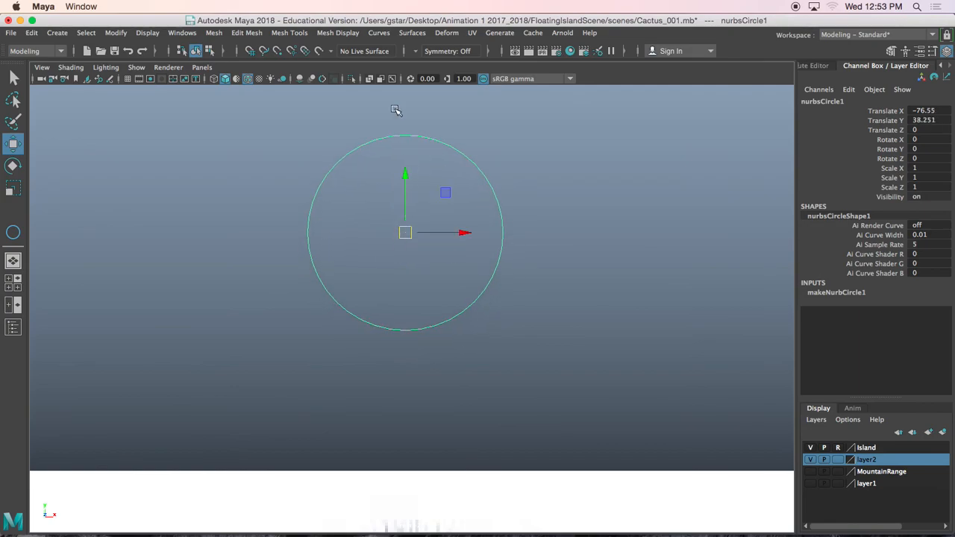
- Rebuild the circle with 8 spans, check its control vertices and return to object mode
click(378, 33)
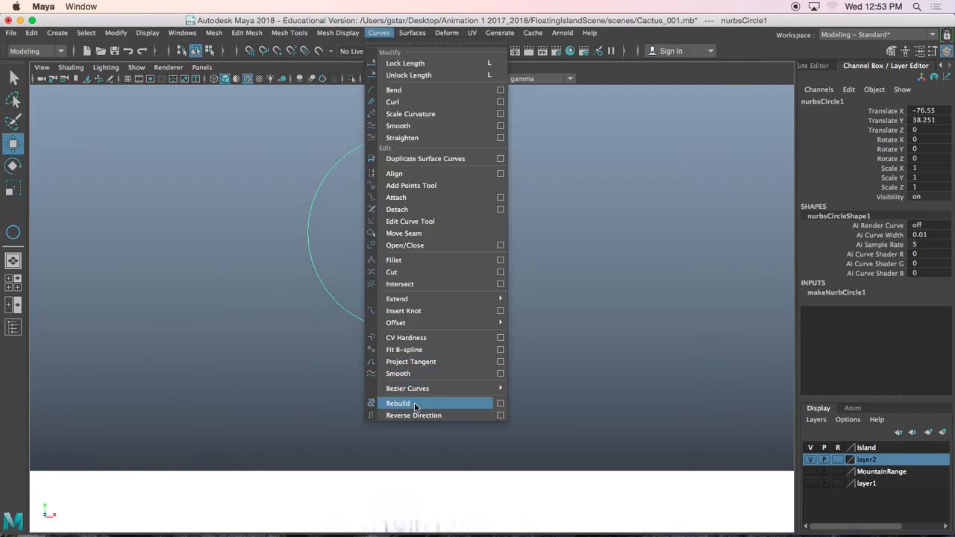
click(500, 403)
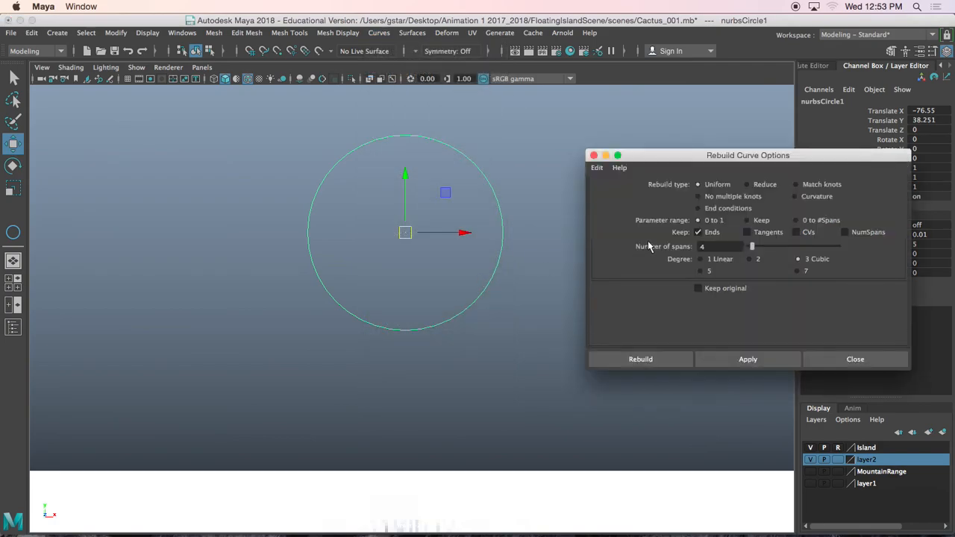
double_click(726, 248)
click(656, 361)
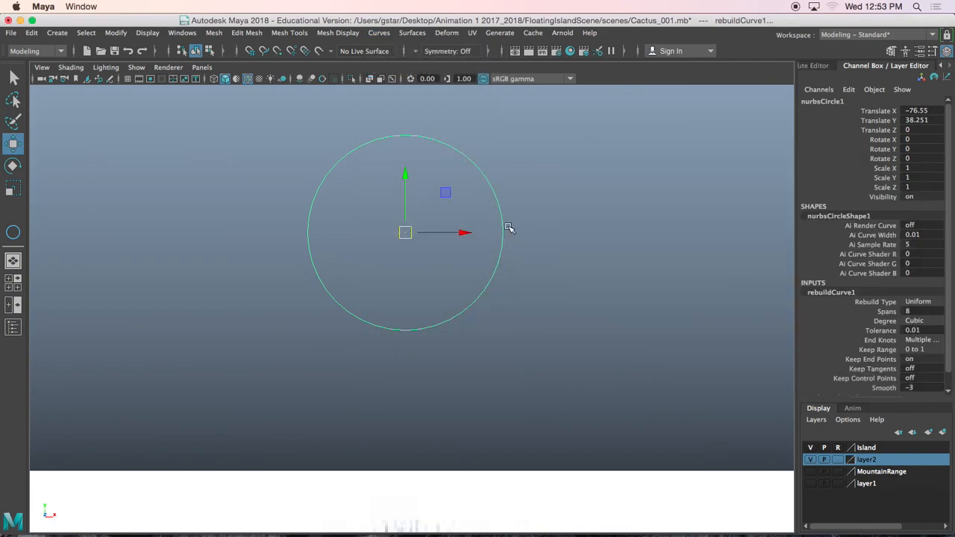
right_drag(520, 213, 433, 208)
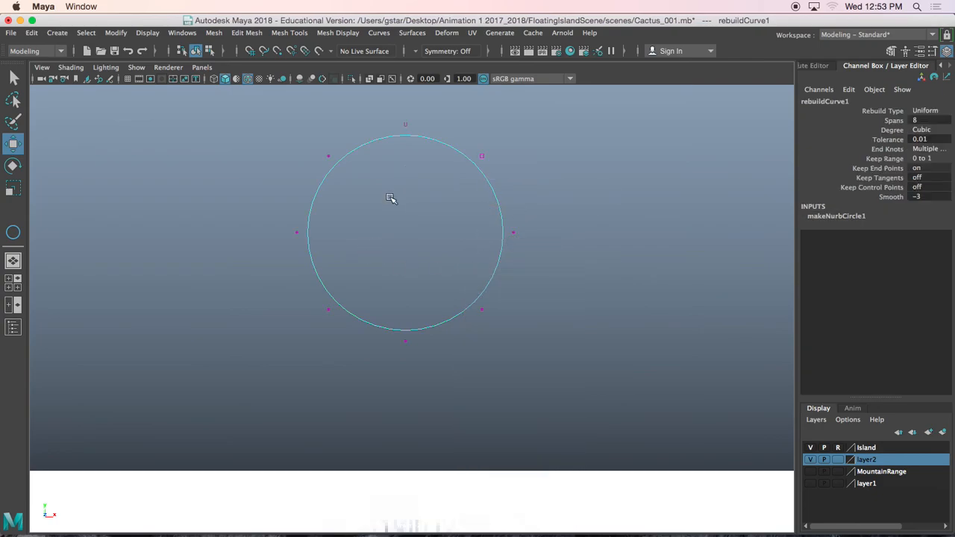
right_drag(373, 142, 416, 127)
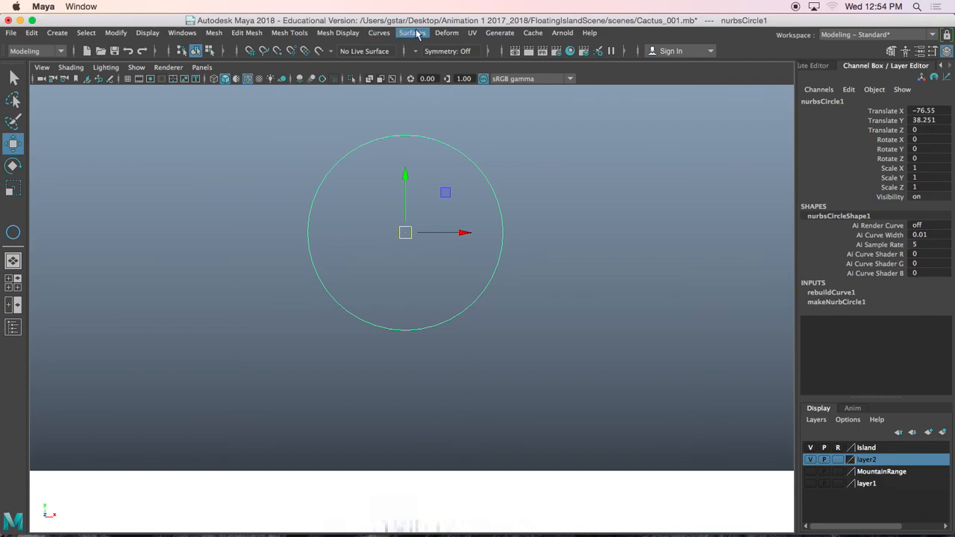
- Rebuild the circle with 12 spans, display its control vertices and close the rebuild options
click(379, 33)
mouse_move(394, 389)
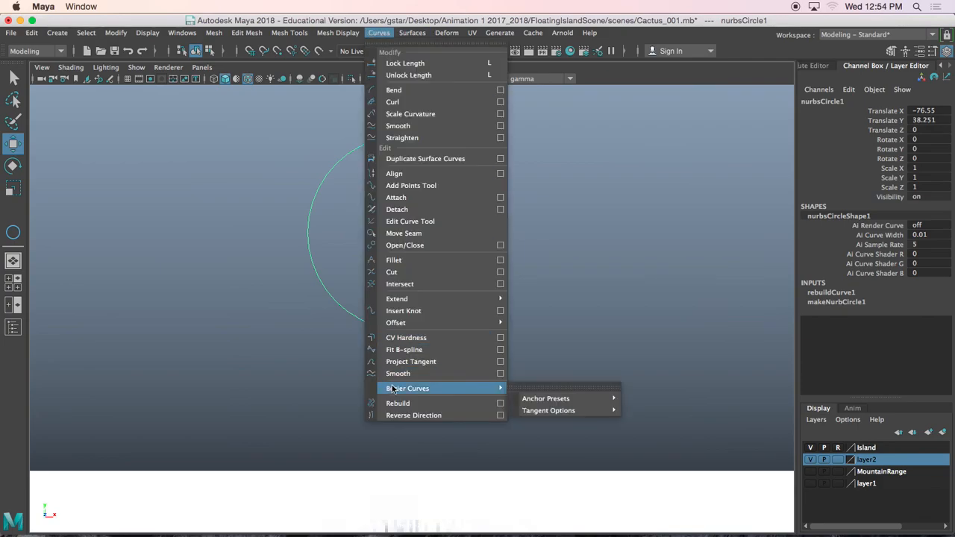
click(501, 404)
click(701, 247)
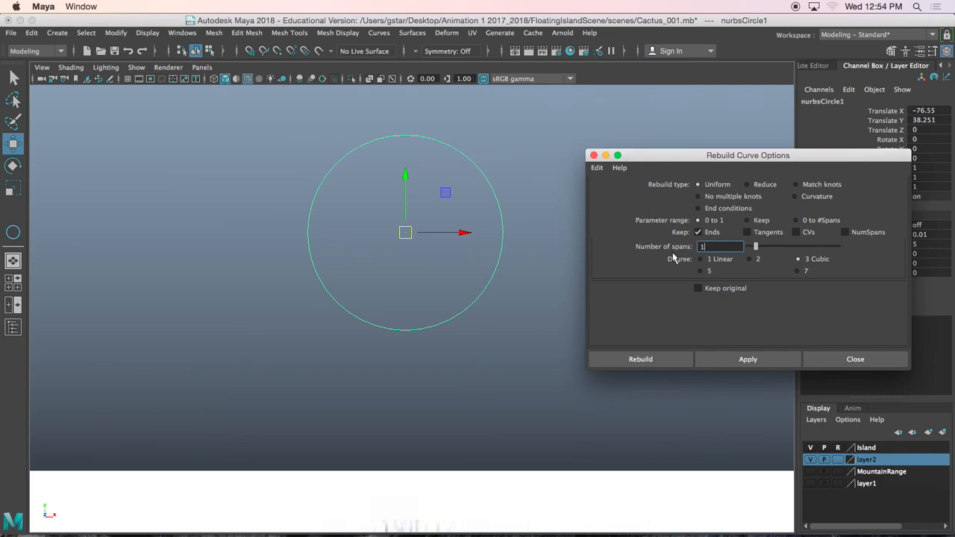
click(722, 359)
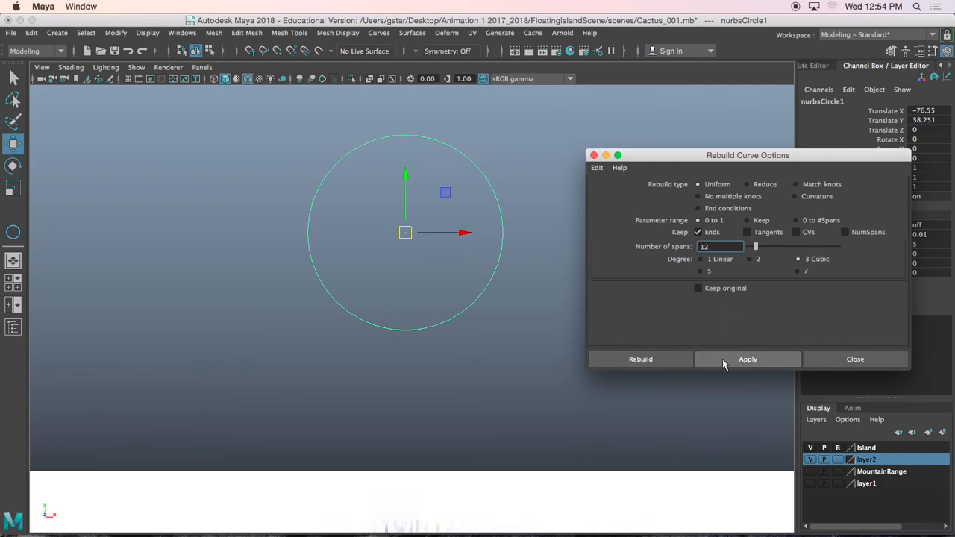
right_drag(511, 172, 482, 197)
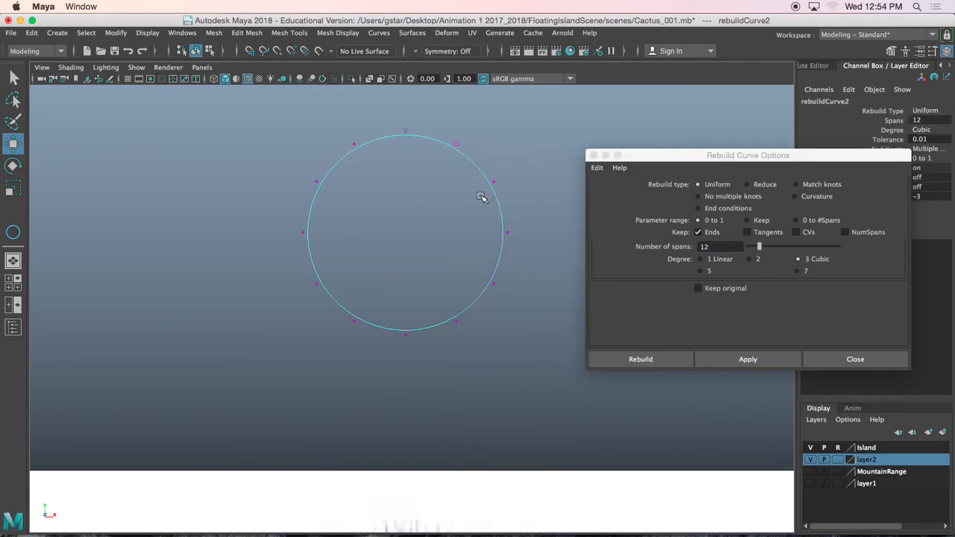
click(593, 156)
- Select every other control vertex around the circle and try scaling them toward the centre
drag(344, 136, 375, 160)
shift+drag(449, 135, 468, 153)
shift+drag(484, 210, 521, 250)
shift+drag(460, 291, 469, 341)
shift+drag(436, 312, 463, 335)
shift+drag(337, 312, 368, 345)
shift+drag(292, 225, 329, 248)
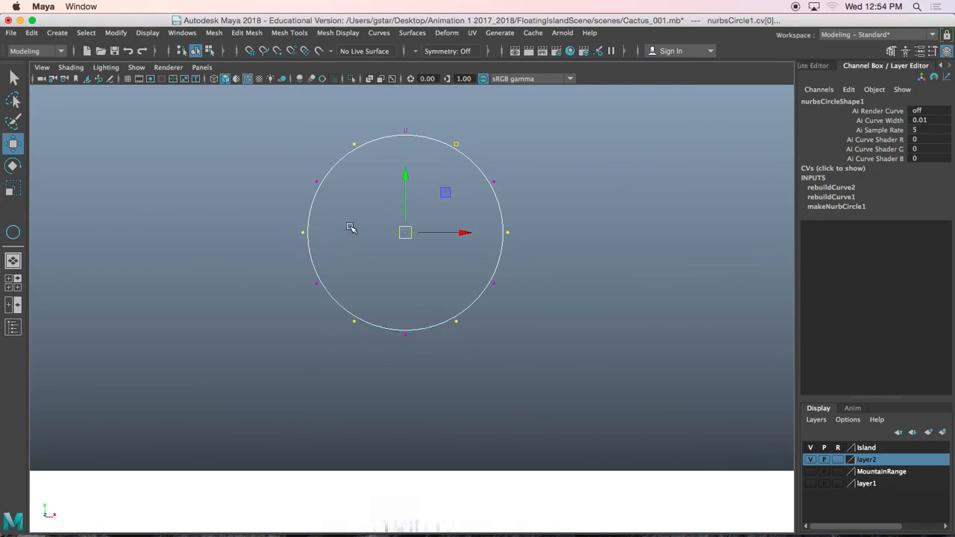
key(r)
drag(406, 233, 331, 224)
key(ctrl+z)
- Return the circle to object mode, rebuild it with 20 spans and close the rebuild options
right_drag(363, 147, 423, 128)
click(380, 33)
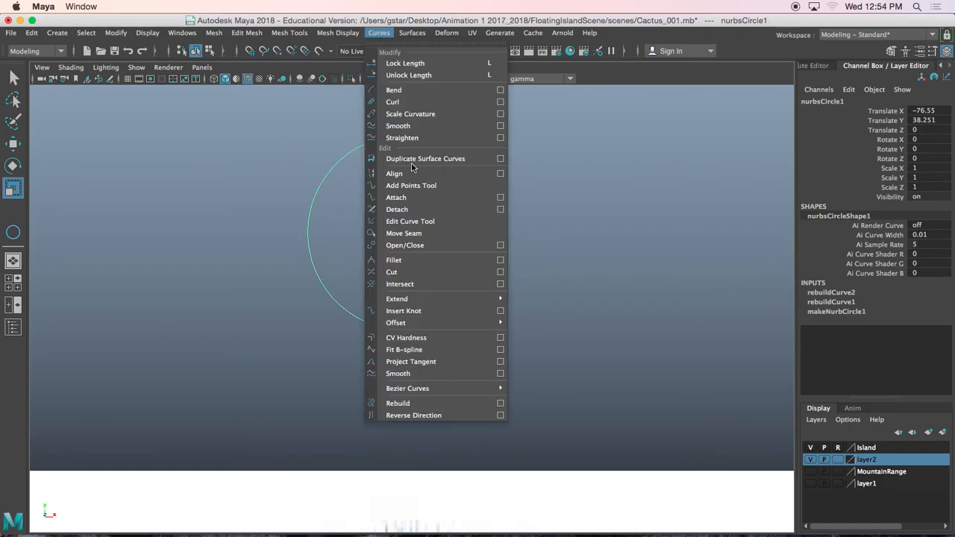
click(500, 404)
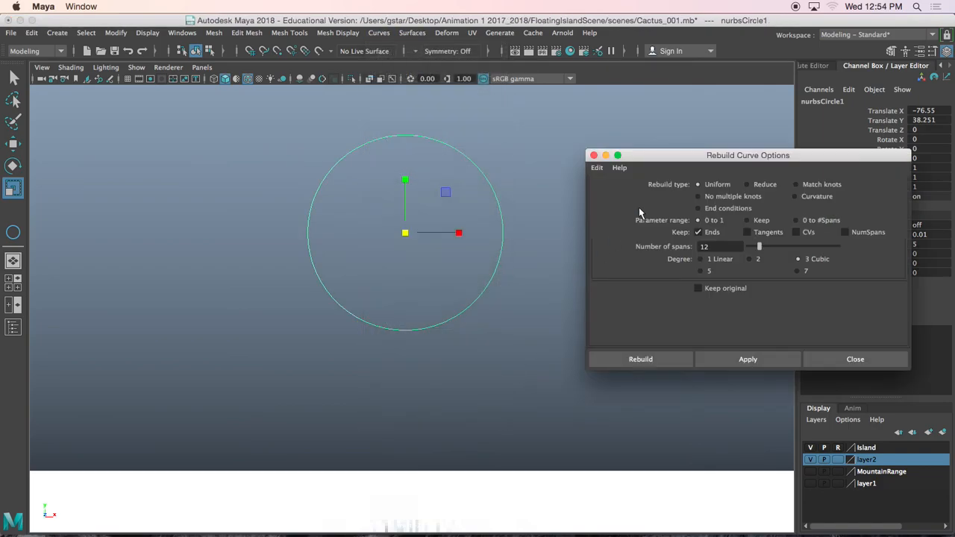
drag(719, 247, 684, 250)
click(743, 359)
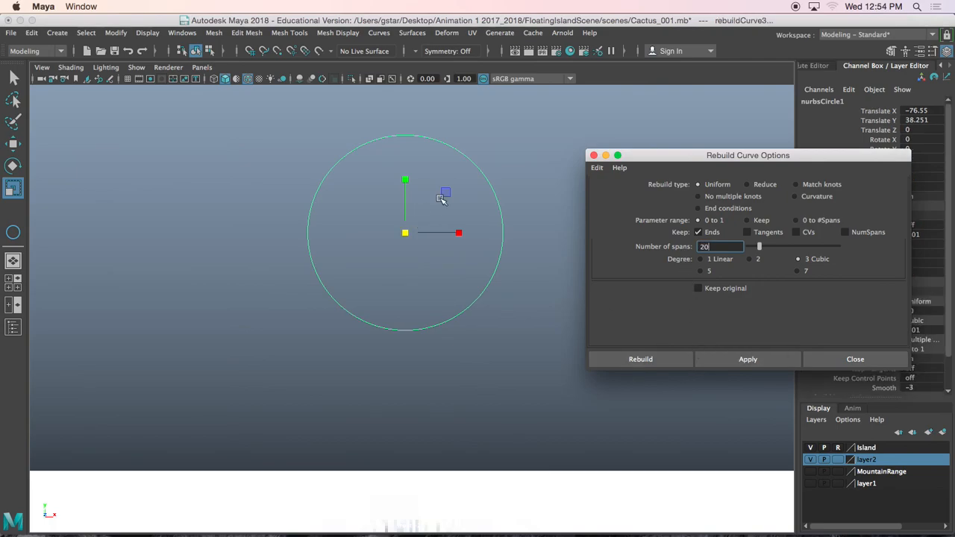
click(594, 155)
- Select every other control vertex around the circle, scale them toward the centre into a ten-pointed star and return to object mode
right_drag(535, 152, 470, 152)
drag(399, 123, 473, 163)
shift+drag(491, 195, 506, 210)
shift+drag(492, 254, 508, 273)
shift+drag(455, 299, 482, 327)
shift+click(406, 331)
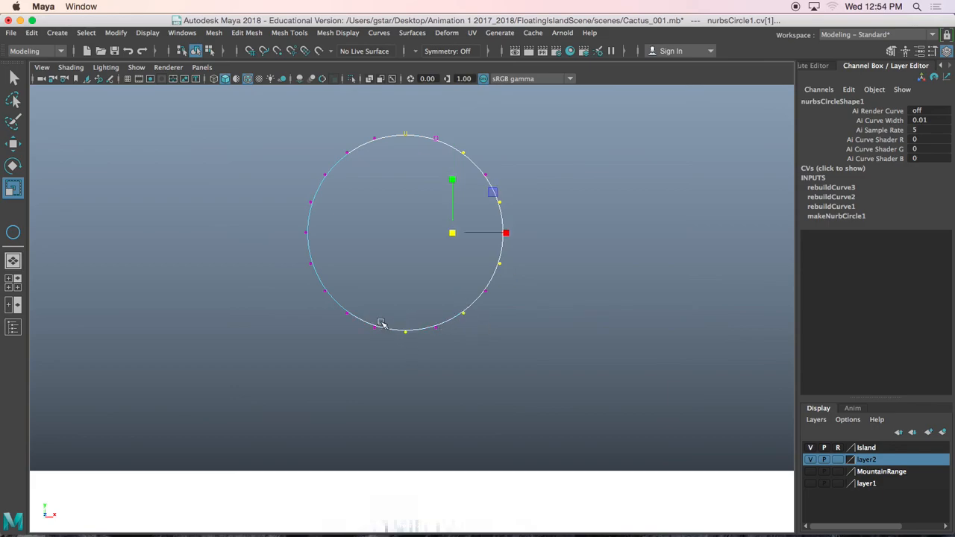
shift+click(346, 312)
shift+drag(306, 259, 327, 276)
shift+drag(304, 196, 320, 208)
drag(405, 232, 348, 229)
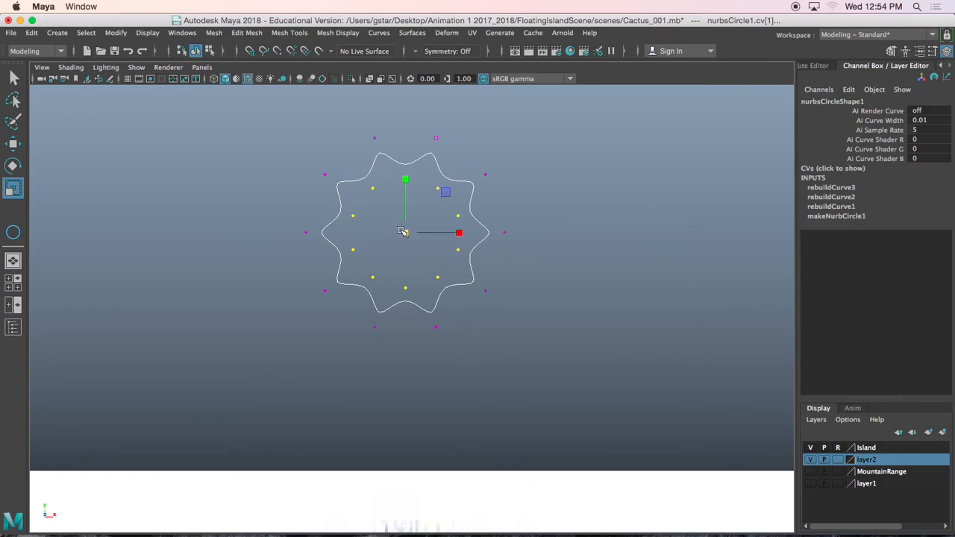
right_drag(363, 180, 428, 164)
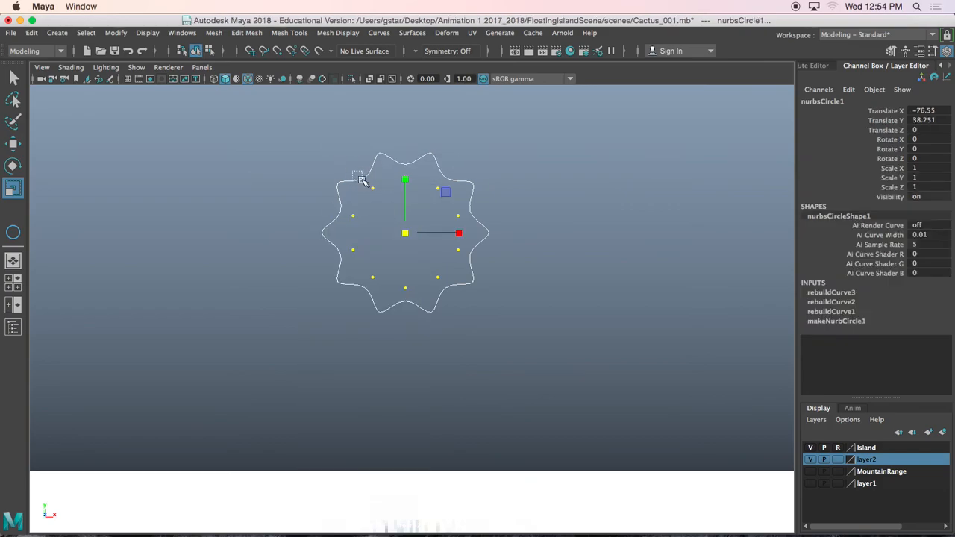
- Add a Grease Pencil frame to the front view and set the marker colour to red
key(w)
scroll(375, 195, down, 3)
scroll(403, 298, up, 4)
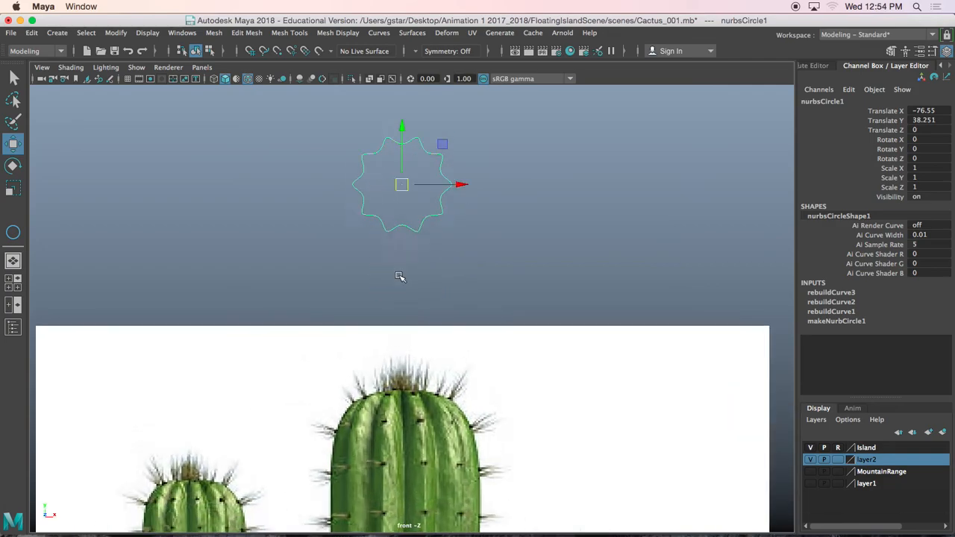
scroll(351, 224, down, 5)
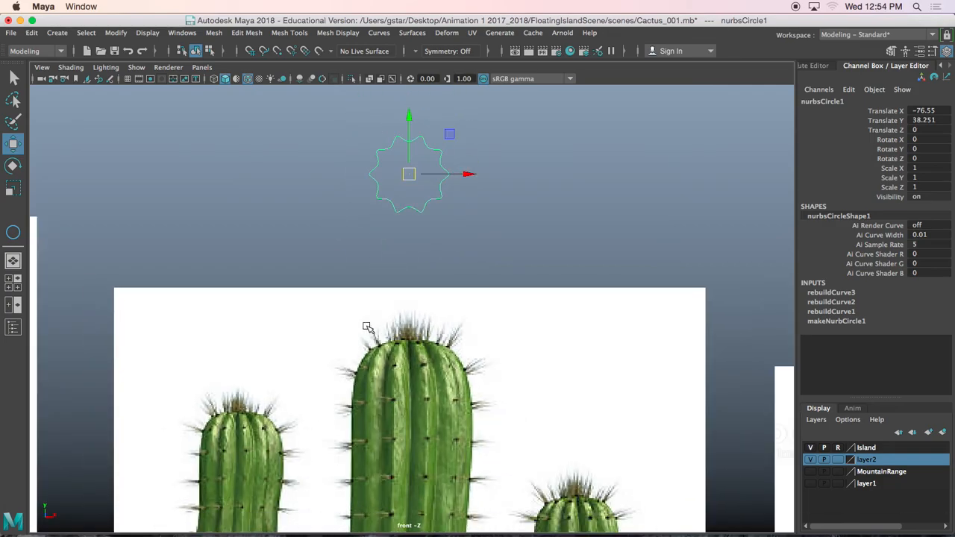
click(110, 79)
click(603, 232)
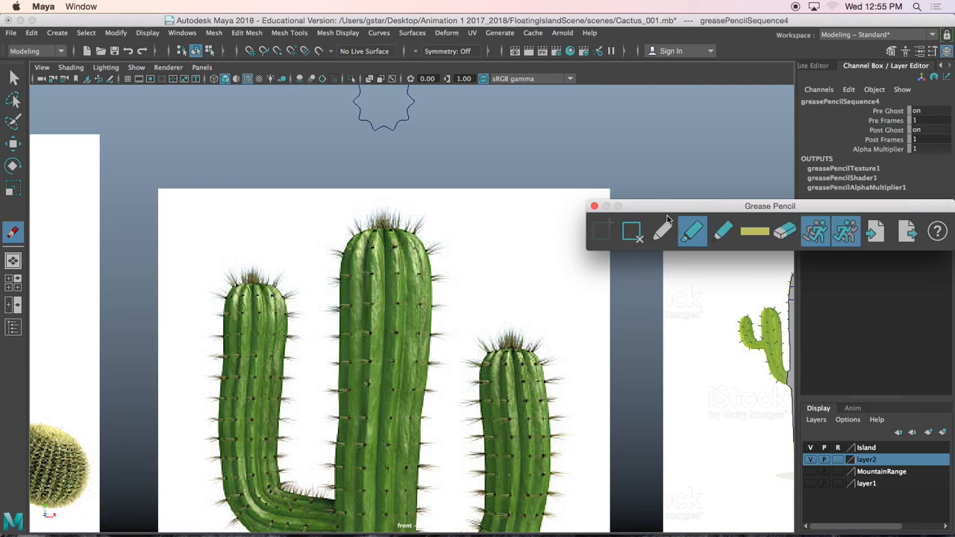
click(758, 233)
click(612, 191)
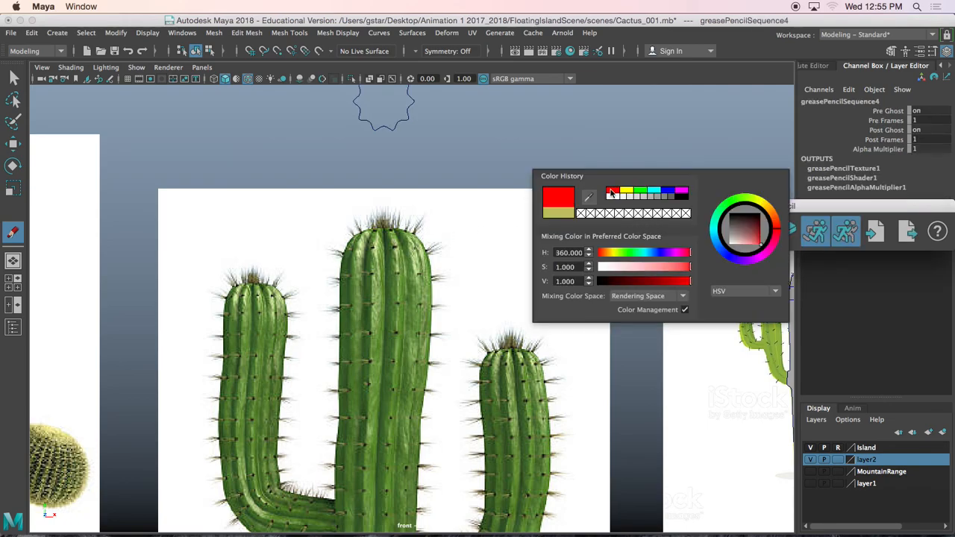
- Draw a short red mark at the middle cactus stem's tip and four horizontal strokes across the stem below, then close the Grease Pencil
scroll(388, 224, up, 4)
mouse_move(373, 188)
mouse_down()
mouse_move(362, 188)
mouse_move(383, 191)
mouse_up()
drag(305, 228, 434, 215)
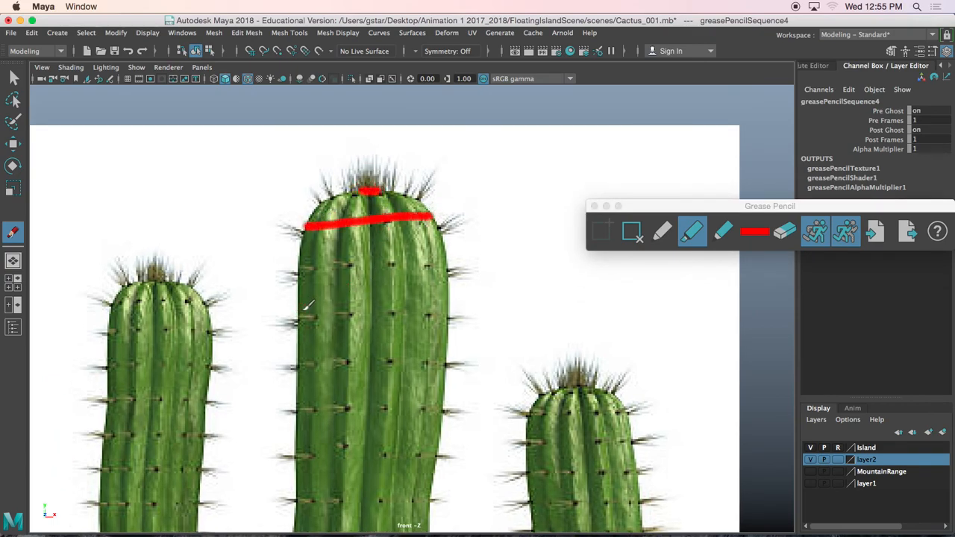
drag(303, 308, 444, 314)
drag(332, 408, 449, 409)
drag(315, 498, 442, 505)
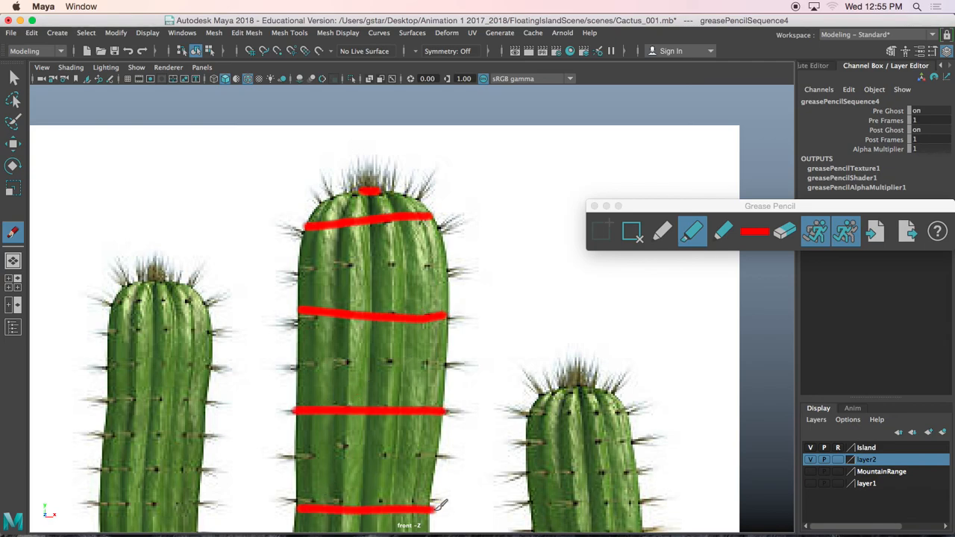
click(594, 206)
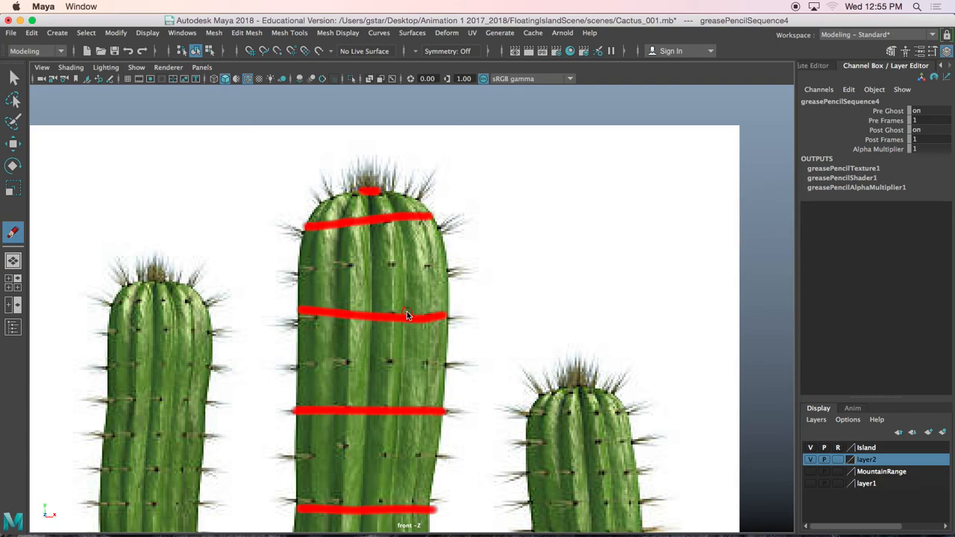
- Undo the red Grease Pencil strokes on the cactus and return to the Move tool
key(z)
key(z)
key(z)
key(z)
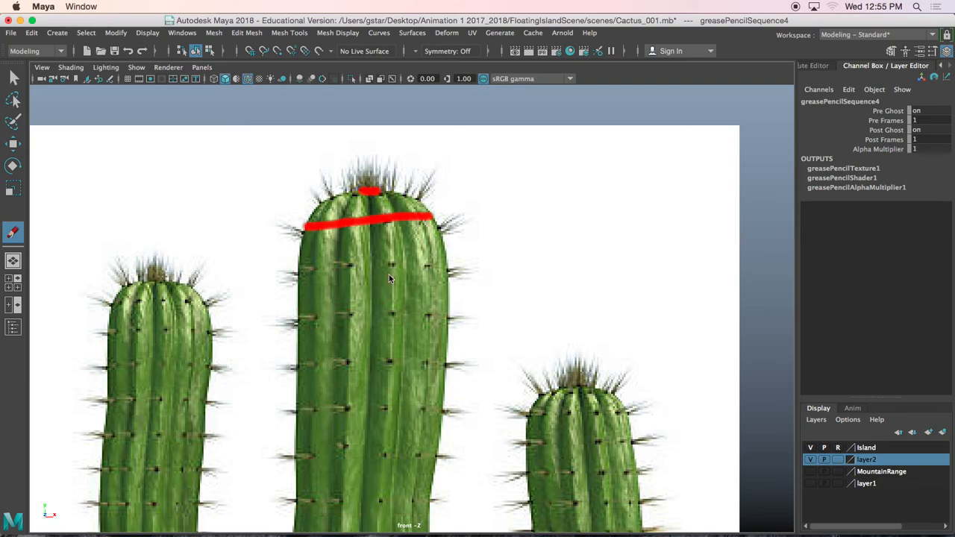
key(w)
- Select the star-shaped curve above the cactus image and scale it uniformly to about 0.162
scroll(390, 278, down, 4)
alt+middle_drag(391, 278, 379, 185)
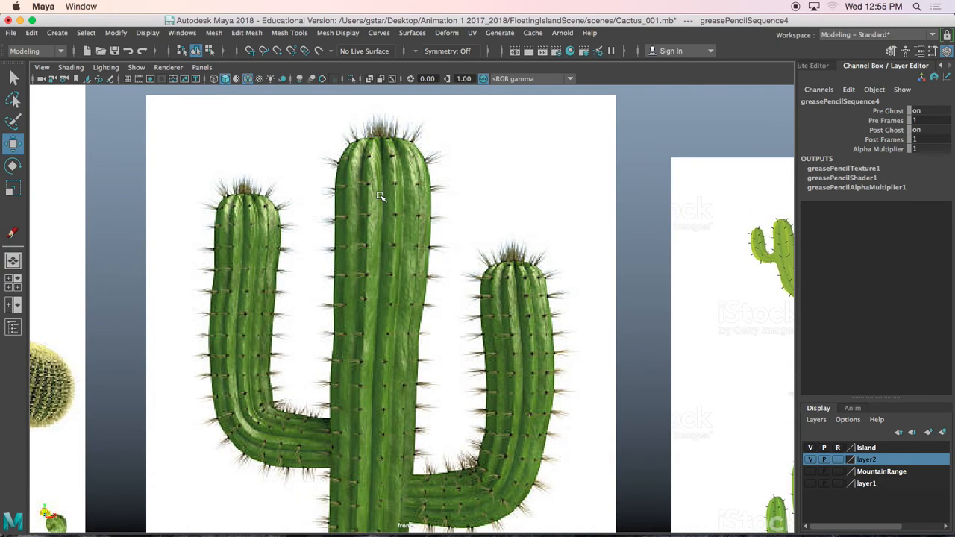
alt+middle_drag(380, 248, 390, 331)
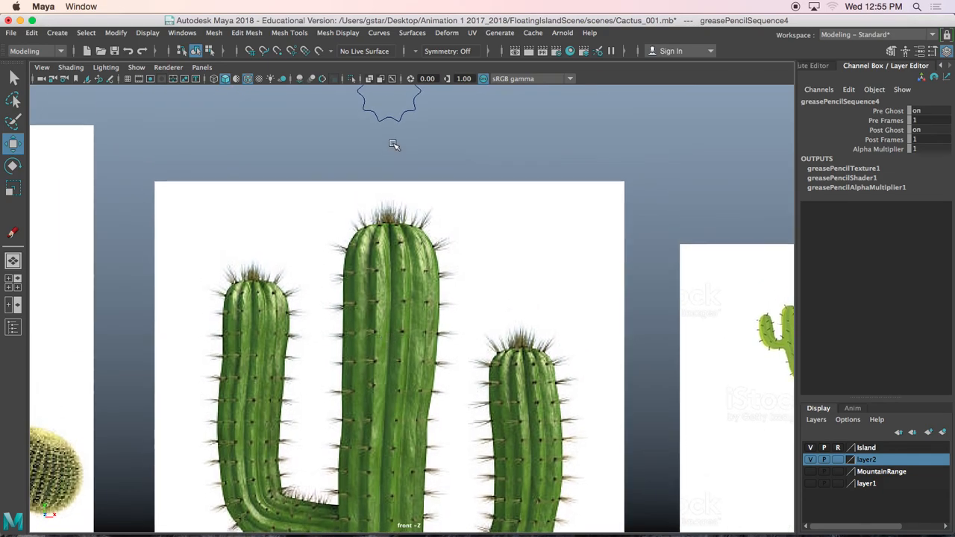
click(383, 114)
alt+middle_drag(399, 143, 396, 171)
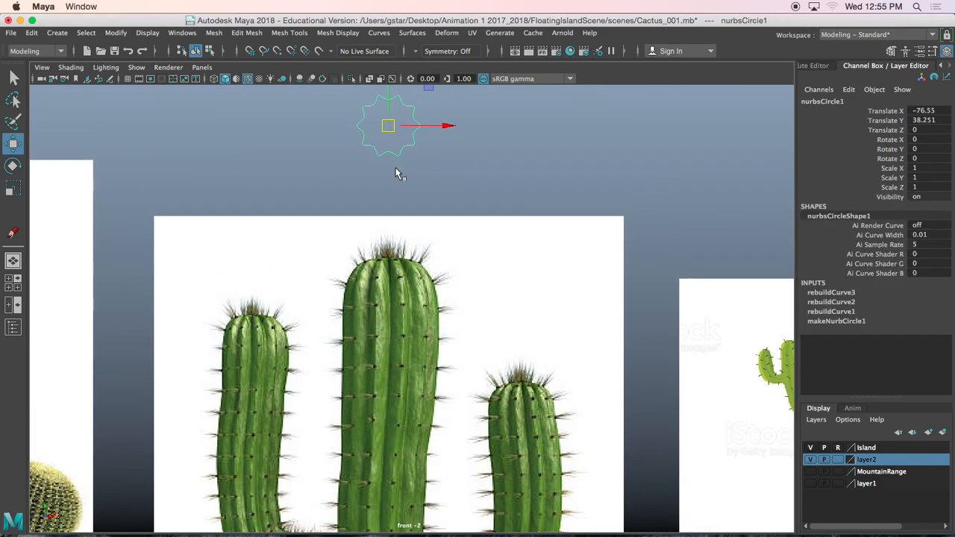
key(r)
drag(389, 126, 345, 134)
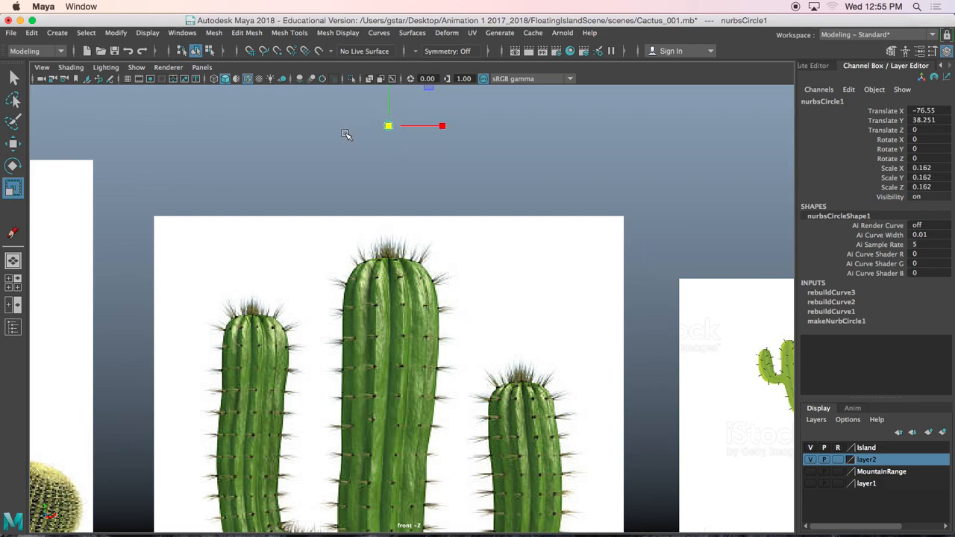
- Rotate the small star-shaped curve 90 degrees about X
key(e)
alt+middle_drag(399, 132, 405, 262)
scroll(420, 224, up, 5)
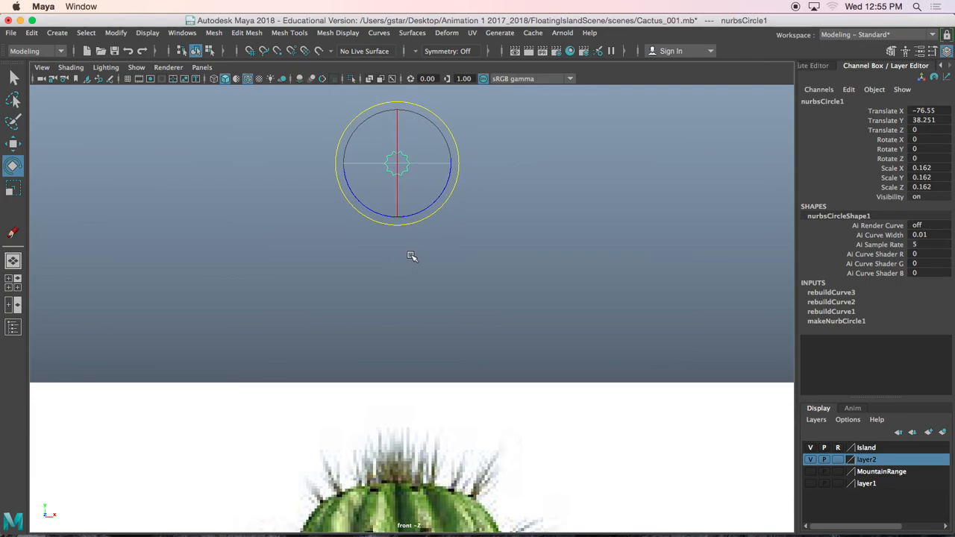
drag(398, 132, 395, 208)
key(w)
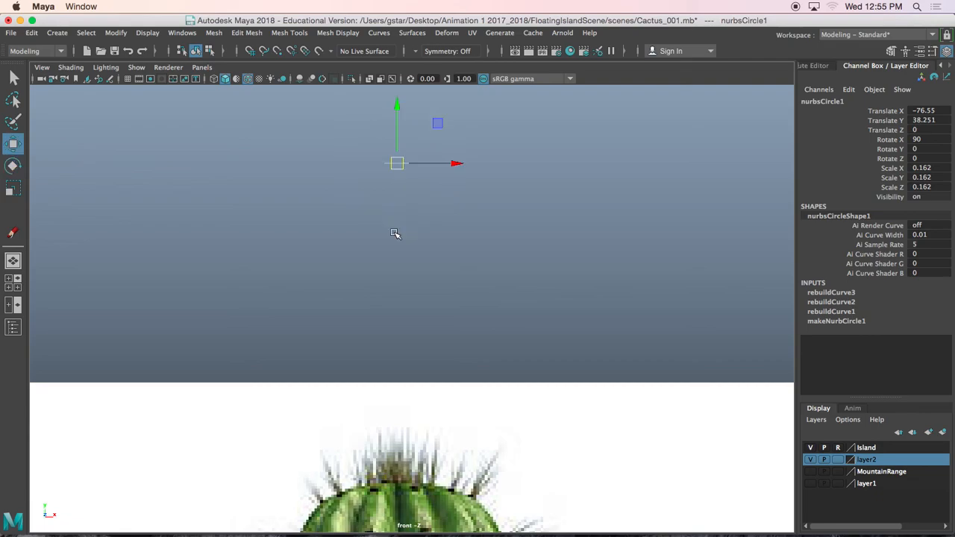
- Move the flat curve down onto the tip of the middle cactus stem, at about Y 32.9
drag(403, 125, 404, 457)
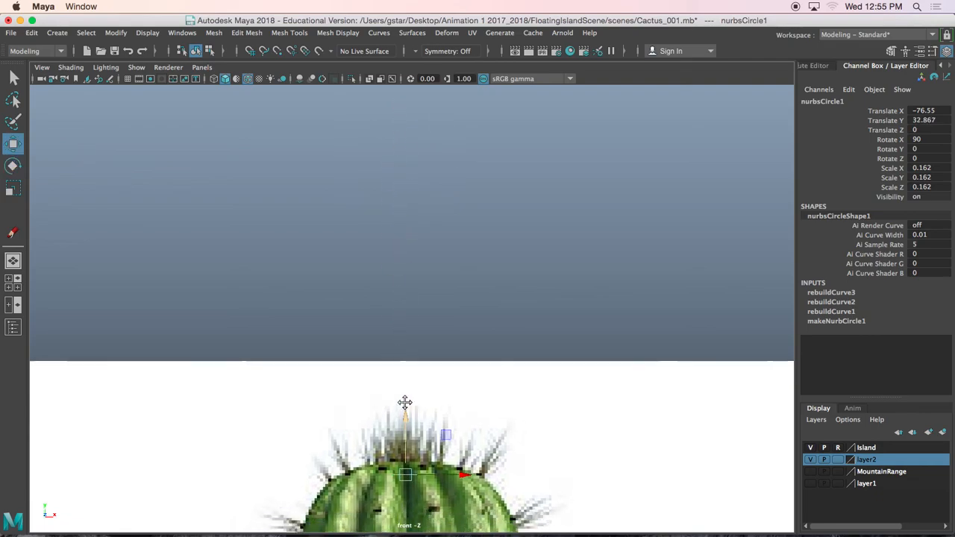
alt+middle_drag(404, 457, 421, 293)
scroll(422, 292, up, 5)
drag(419, 224, 419, 213)
- Duplicate the curve three times, scaling and placing the copies to fit the stem's rounded cap, the lowest at about Y 32.68
key(ctrl+d)
key(r)
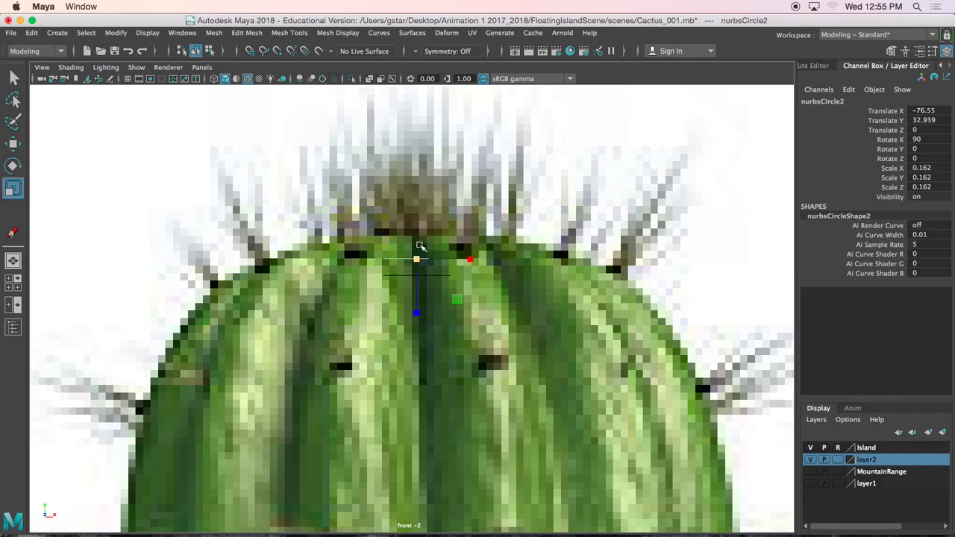
drag(417, 257, 478, 236)
key(w)
key(r)
key(w)
drag(420, 224, 643, 299)
key(r)
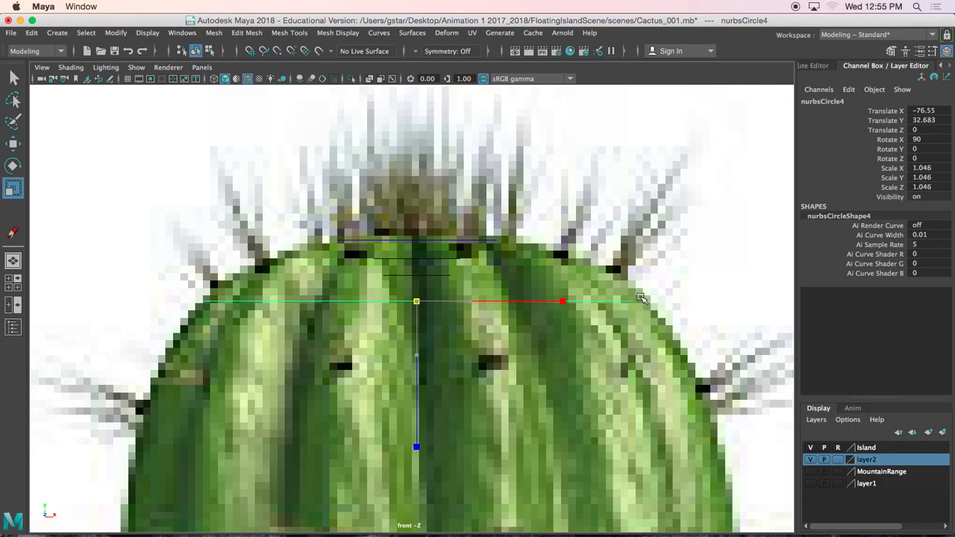
- Duplicate the lowest cap curve, move the copy to about X -76.51, Y 31.87 and scale it to about 1.37 to fit the stem
alt+middle_drag(602, 388, 607, 305)
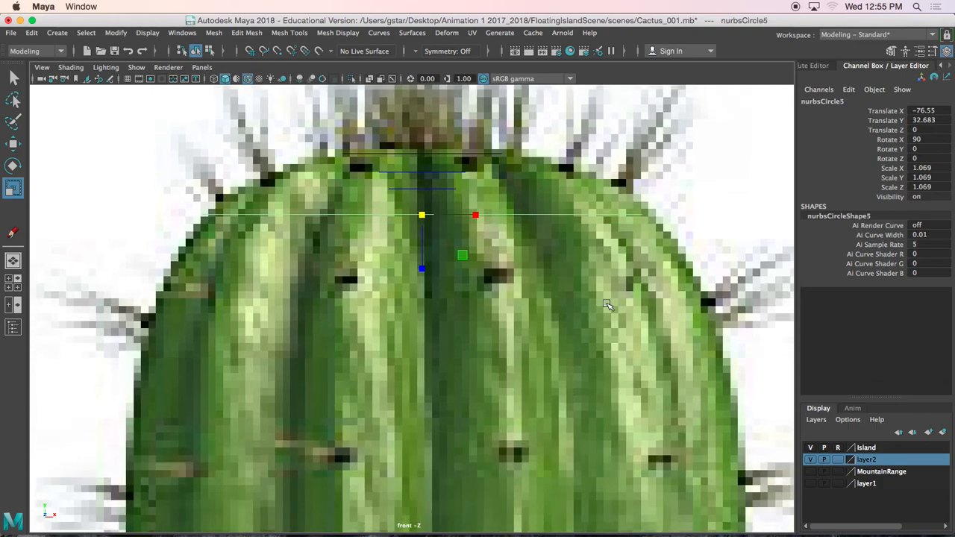
key(w)
drag(412, 155, 427, 290)
key(r)
drag(424, 349, 525, 341)
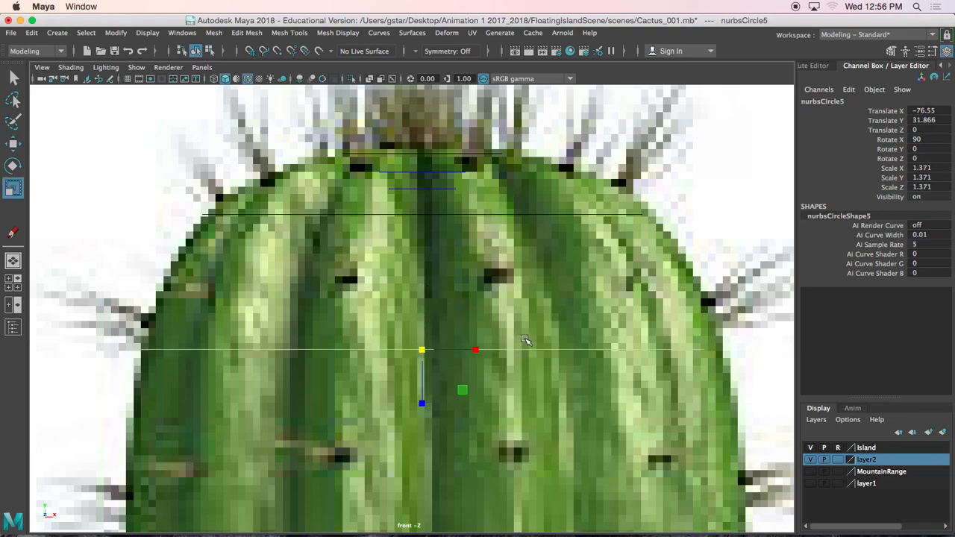
key(w)
drag(465, 350, 472, 350)
- Duplicate the curve again, placing the copy at about Y 30.36 with a uniform scale of about 1.46
scroll(472, 355, down, 5)
drag(423, 217, 437, 341)
key(r)
key(w)
- Add another duplicate further down the stem at about Y 28.16, scaled to about 1.476
alt+middle_drag(437, 341, 439, 278)
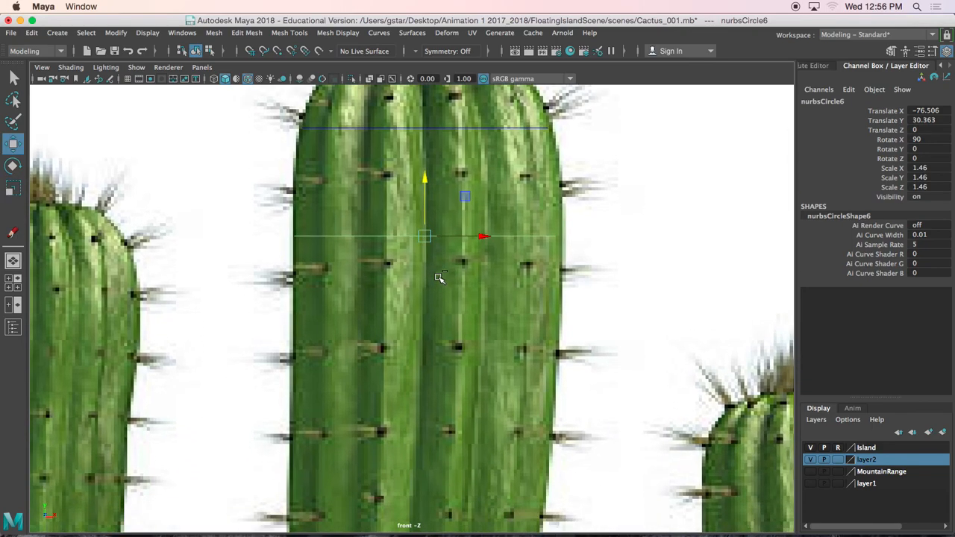
drag(421, 181, 426, 337)
alt+middle_drag(426, 337, 429, 280)
key(r)
drag(428, 338, 430, 338)
key(w)
scroll(452, 401, down, 3)
alt+middle_drag(453, 382, 452, 332)
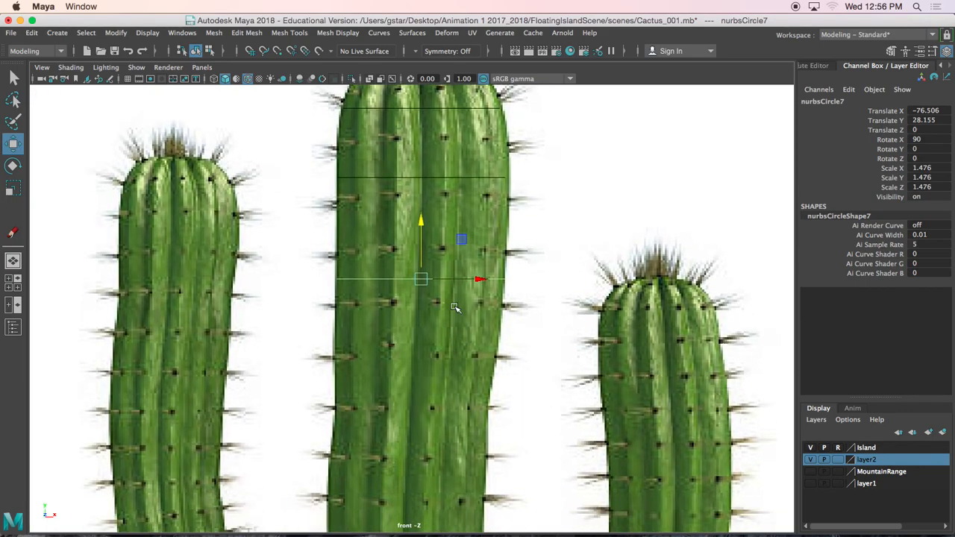
- Select the curve just above the lowest one and scale it up slightly to match the stem's width
click(465, 179)
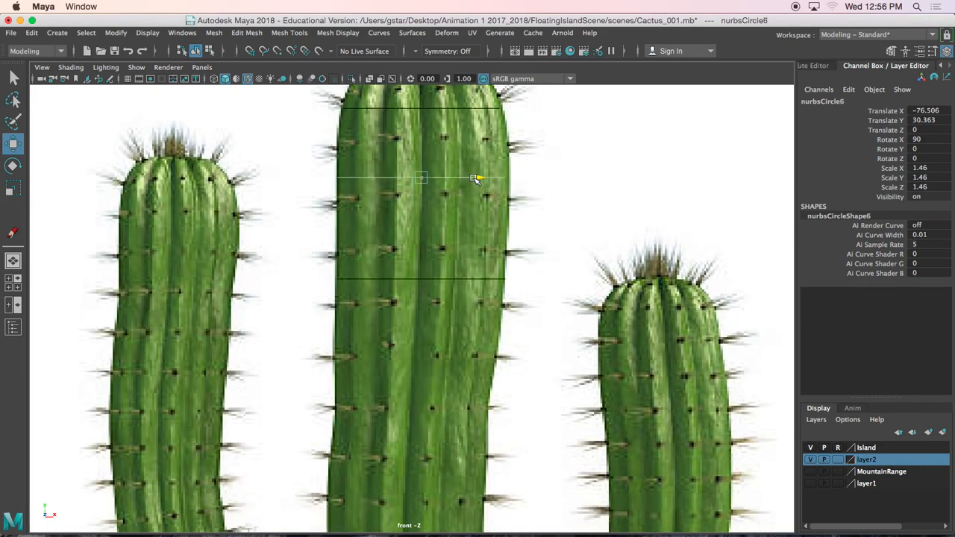
key(r)
drag(423, 179, 424, 270)
- Duplicate the lowest stem curve, move the copy to about Y 25.2, shift it sideways onto the stem and scale it to about 1.34
click(421, 280)
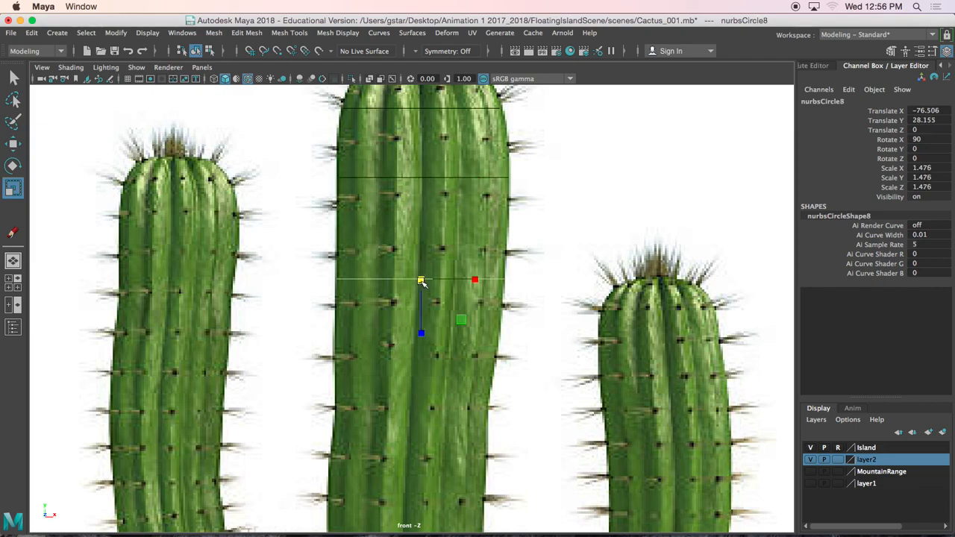
key(w)
drag(422, 224, 421, 357)
alt+middle_drag(417, 371, 419, 281)
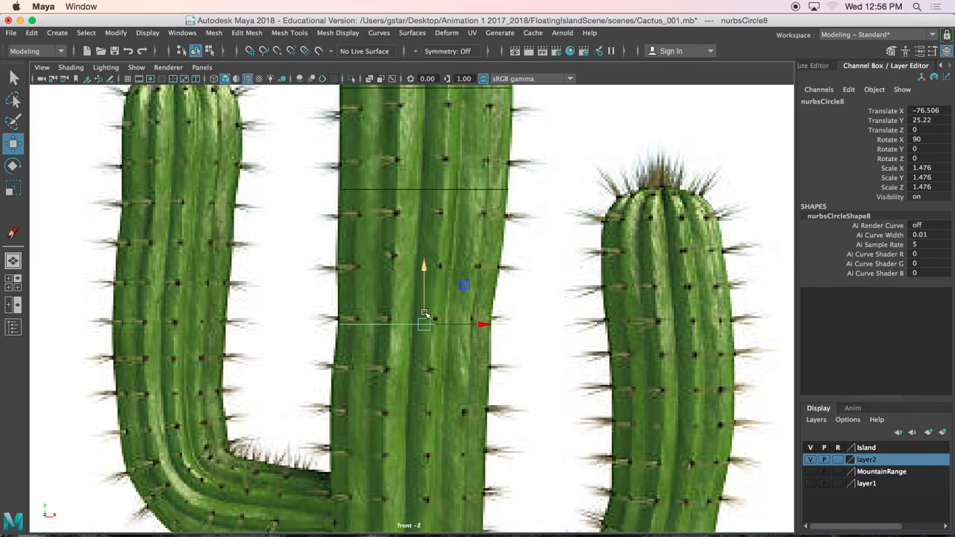
drag(424, 325, 416, 320)
key(r)
key(w)
key(r)
key(w)
- Duplicate the curve twice down the stem, placing the copies at about X -76.84 with Y 22.93 and Y 20.64
alt+middle_drag(416, 322, 418, 289)
drag(408, 232, 401, 366)
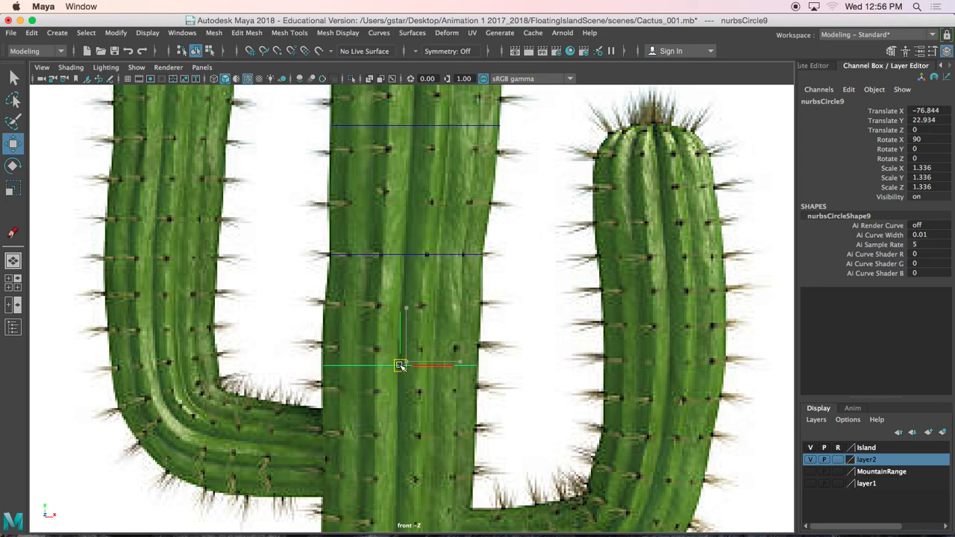
alt+middle_drag(440, 416, 438, 326)
key(super+d)
drag(405, 241, 403, 349)
- Place another duplicate near the lower arm joint at about X -77.05, Y 17.92, scaled to about 1.2
alt+middle_drag(403, 348, 406, 226)
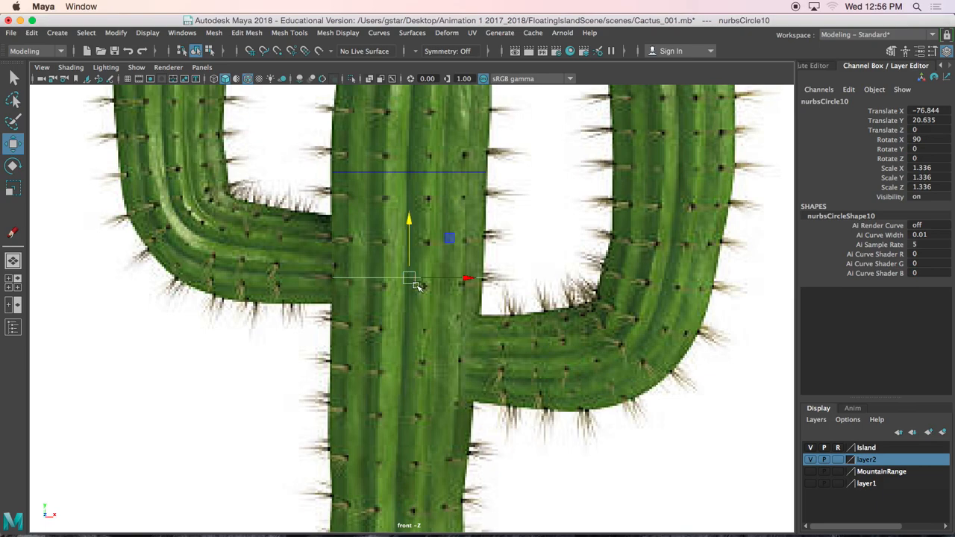
drag(409, 218, 409, 340)
mouse_move(409, 400)
mouse_down()
mouse_move(395, 413)
mouse_move(397, 401)
mouse_up()
key(r)
key(w)
- Place a duplicate below the arm joint at about X -77.10, Y 15.60, scaled to about 1.107
alt+middle_drag(397, 401, 409, 306)
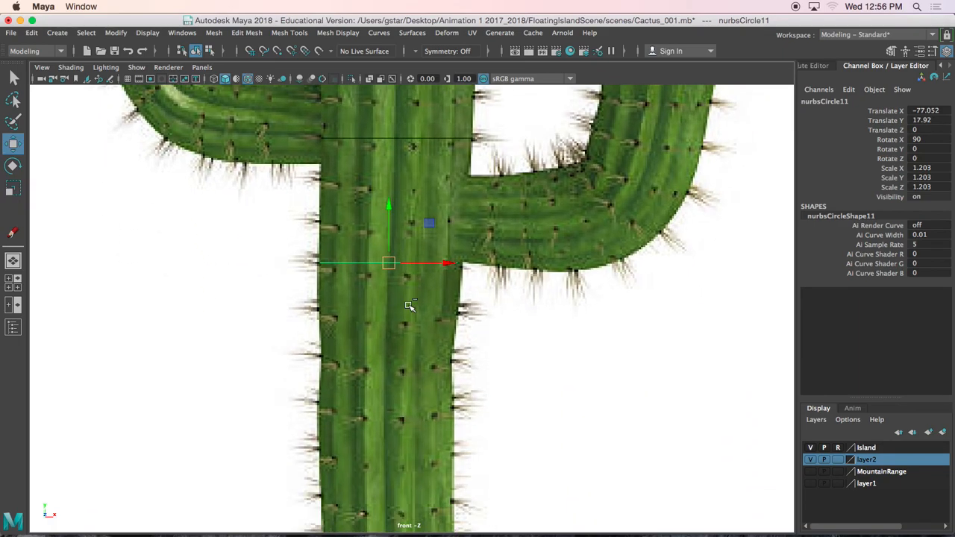
drag(396, 240, 385, 367)
key(r)
key(w)
- Duplicate the curve once more and move the copy down the stem to about Y 12.96
alt+middle_drag(385, 367, 397, 291)
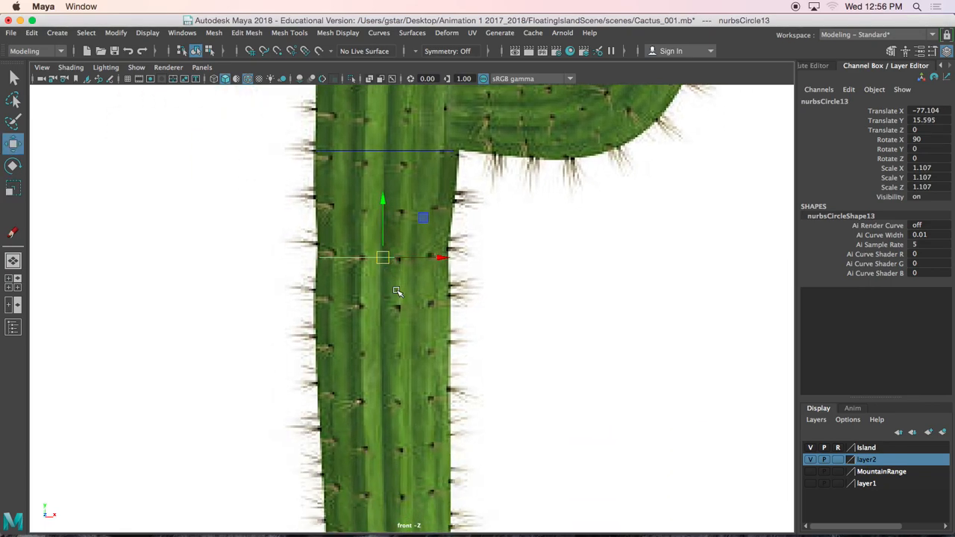
drag(383, 225, 383, 346)
alt+middle_drag(383, 347, 383, 323)
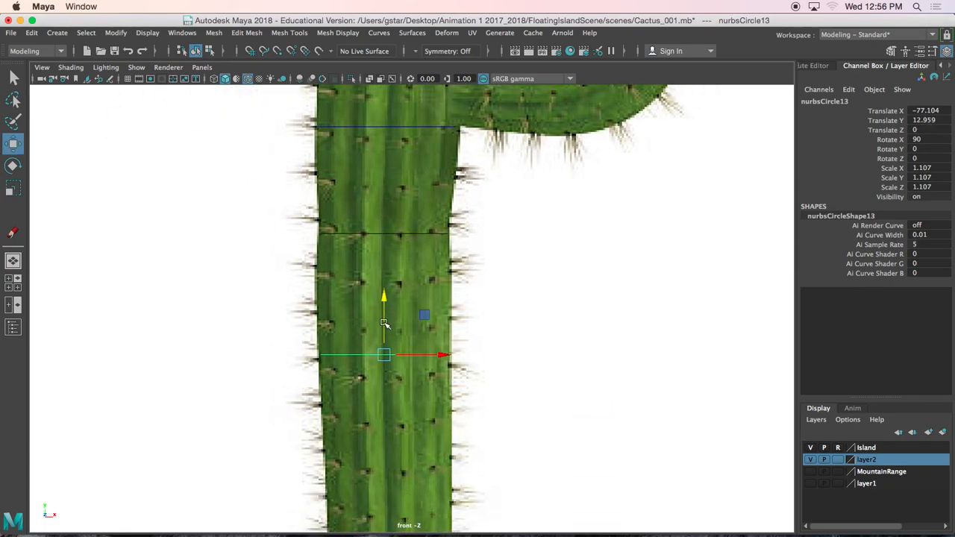
- Scale the lowest profile curve to about 1.158 and place a duplicate further down the stem at about Y 10.45
key(r)
drag(386, 359, 391, 361)
key(w)
alt+middle_drag(398, 395, 400, 343)
drag(383, 278, 401, 394)
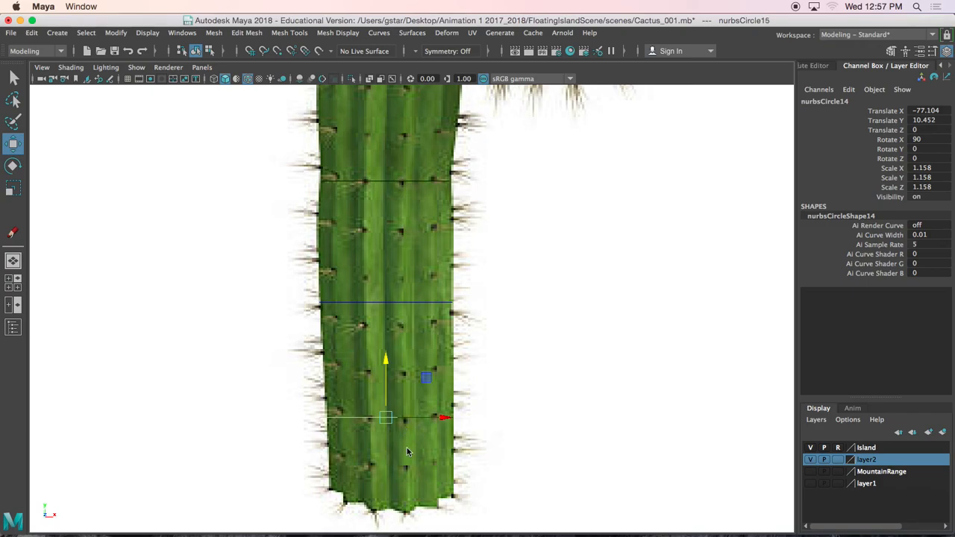
- Duplicate the curve to the base of the stem at about Y 8.75, scale it to about 1.133, and return to the perspective view
key(ctrl+d)
drag(384, 418, 373, 508)
key(w)
key(r)
key(w)
drag(384, 457, 386, 419)
key(space)
key(space)
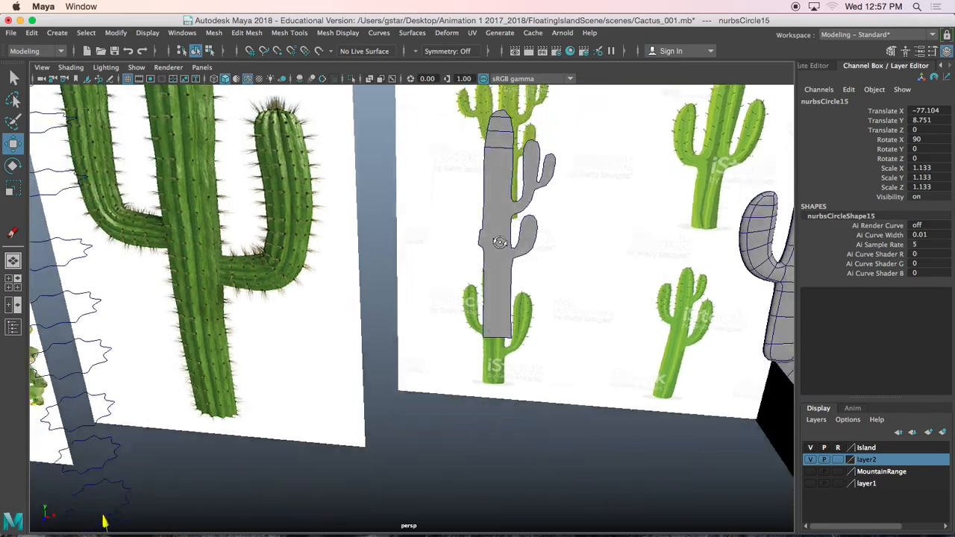
- Examine the stacked profile curves in the perspective view from the side, from above and around the crown
alt+drag(429, 174, 450, 247)
alt+right_drag(409, 297, 328, 306)
alt+drag(473, 294, 396, 324)
alt+right_drag(396, 324, 360, 282)
alt+middle_drag(360, 281, 422, 341)
alt+right_drag(422, 341, 437, 344)
alt+middle_drag(345, 294, 378, 303)
alt+drag(378, 303, 411, 335)
alt+right_drag(412, 335, 393, 245)
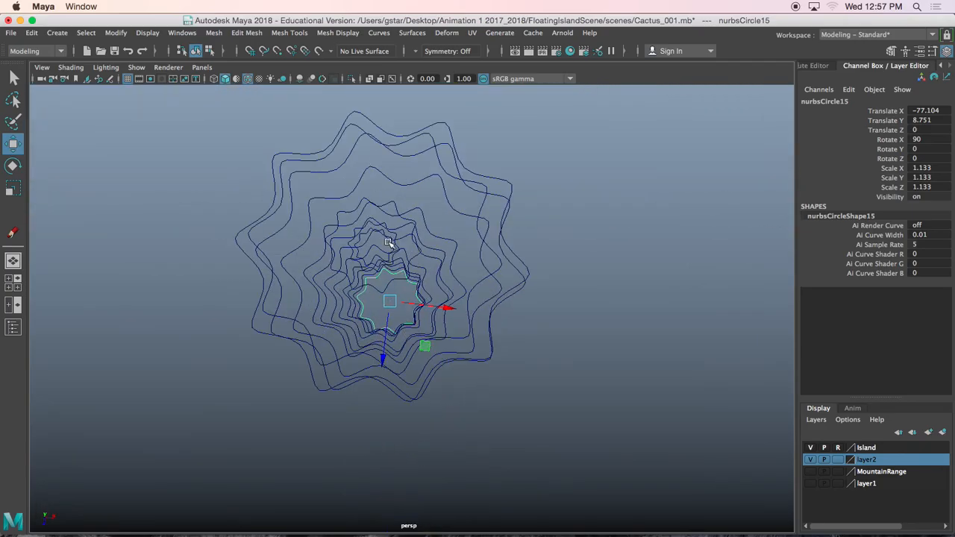
alt+drag(393, 246, 395, 230)
alt+right_drag(395, 230, 399, 228)
alt+middle_drag(399, 229, 403, 258)
alt+right_drag(403, 258, 414, 275)
alt+drag(413, 275, 415, 161)
- Try adding a duplicate of the 0.386-scale crown ring, lowered into the top of the stem
click(364, 130)
key(ctrl+d)
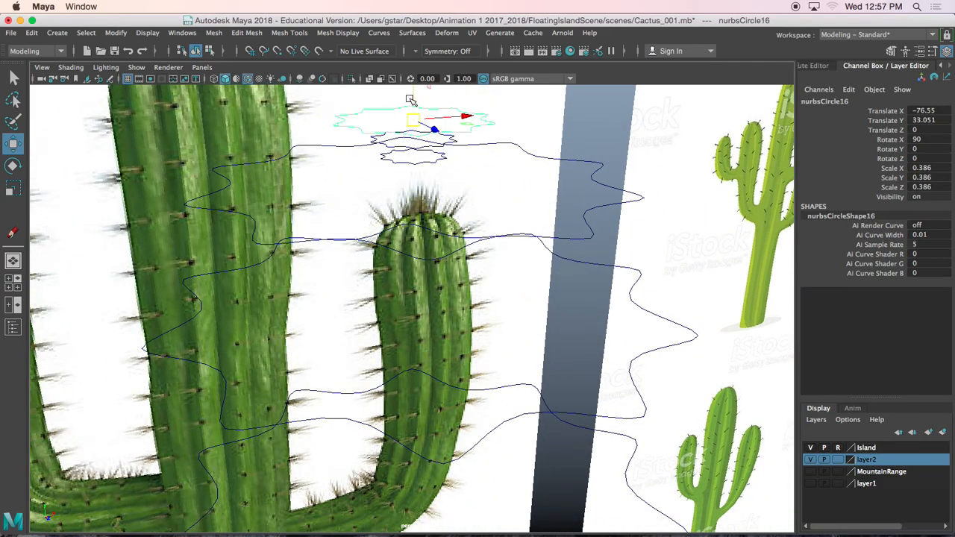
key(r)
alt+drag(445, 210, 410, 147)
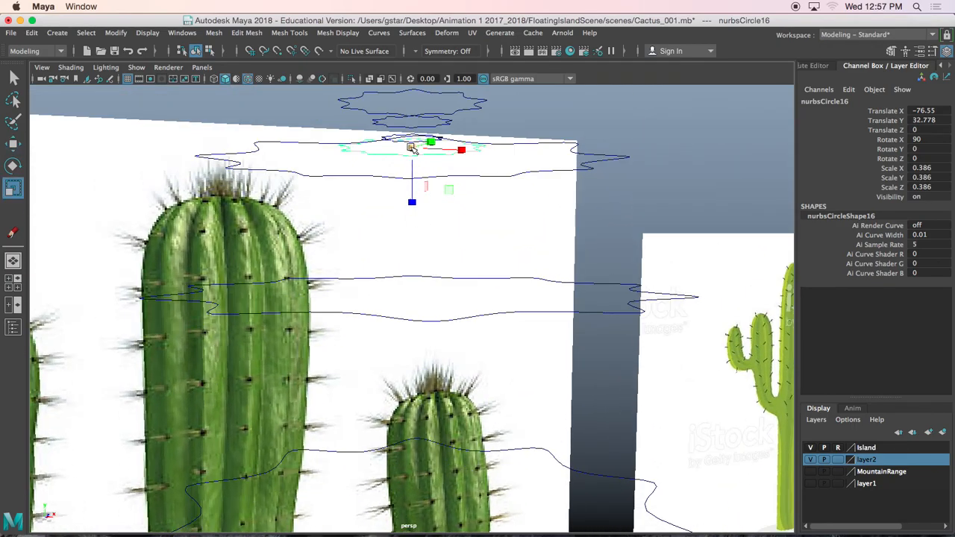
key(w)
alt+drag(496, 153, 456, 175)
drag(415, 135, 399, 191)
key(r)
- Select the crown's profile curves in order, starting from the smallest inner ring and continuing outward
click(373, 225)
alt+middle_drag(399, 190, 448, 377)
alt+drag(448, 377, 470, 325)
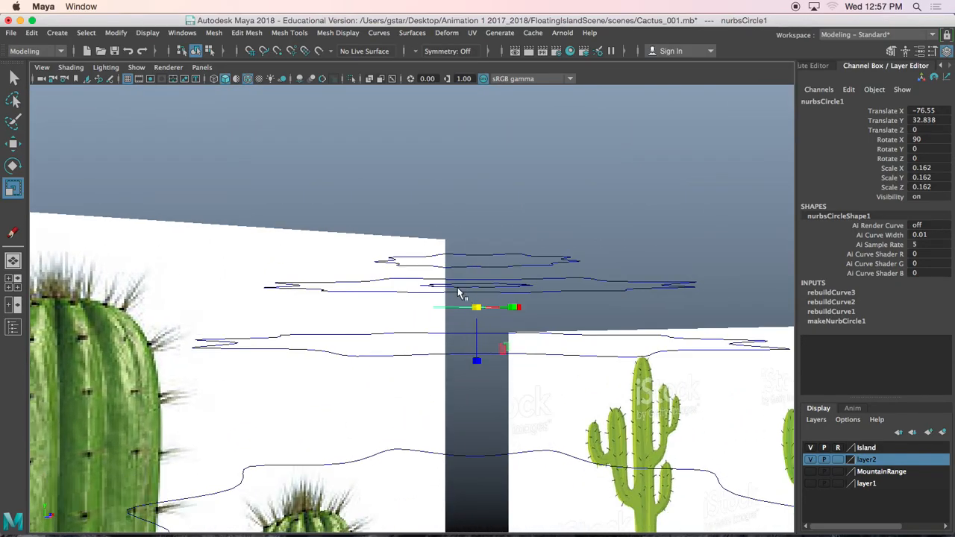
key(w)
click(452, 284)
shift+click(438, 256)
shift+click(618, 279)
alt+right_drag(633, 294, 603, 321)
alt+middle_drag(603, 321, 601, 305)
shift+click(589, 240)
alt+right_drag(641, 261, 595, 341)
alt+drag(595, 341, 624, 333)
- Add the next profile curves down the upper stem to the selection in order, as far as the one at Y 20.64
shift+click(481, 328)
alt+middle_drag(488, 359, 489, 243)
alt+drag(489, 243, 470, 277)
shift+click(470, 275)
mouse_move(471, 348)
alt+mouse_down()
mouse_move(436, 400)
mouse_move(469, 351)
mouse_move(465, 364)
alt+mouse_up()
shift+click(462, 342)
shift+click(453, 384)
shift+click(462, 383)
shift+click(443, 415)
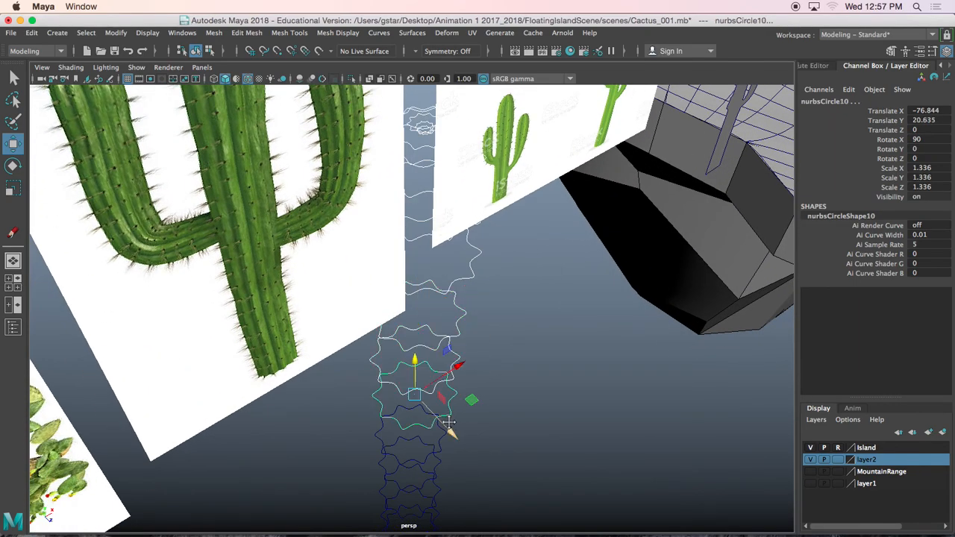
- Add the remaining lower profile curves to the selection in order, down to the base curve at Y 8.75
alt+drag(448, 426, 492, 215)
shift+click(486, 213)
shift+click(482, 260)
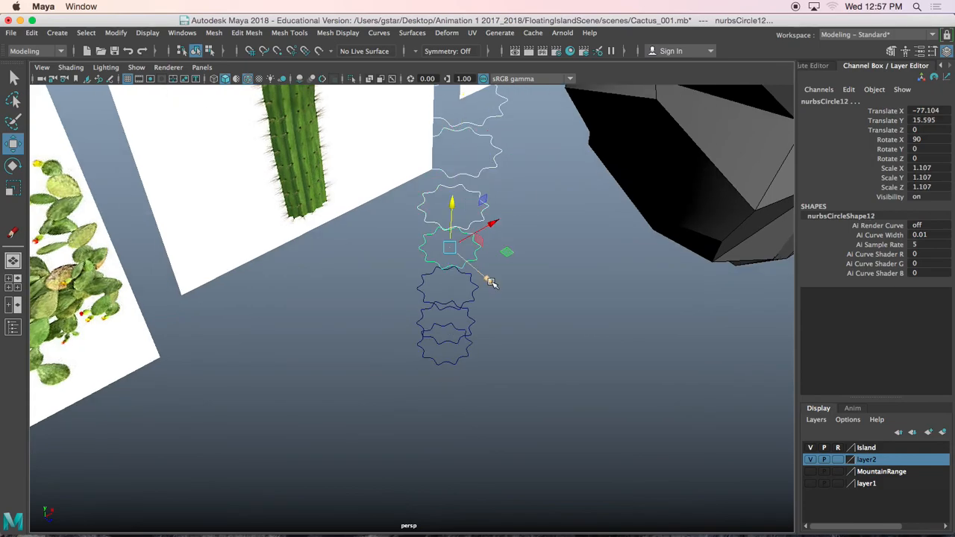
shift+click(476, 304)
shift+click(474, 333)
shift+click(454, 369)
alt+drag(454, 373, 425, 253)
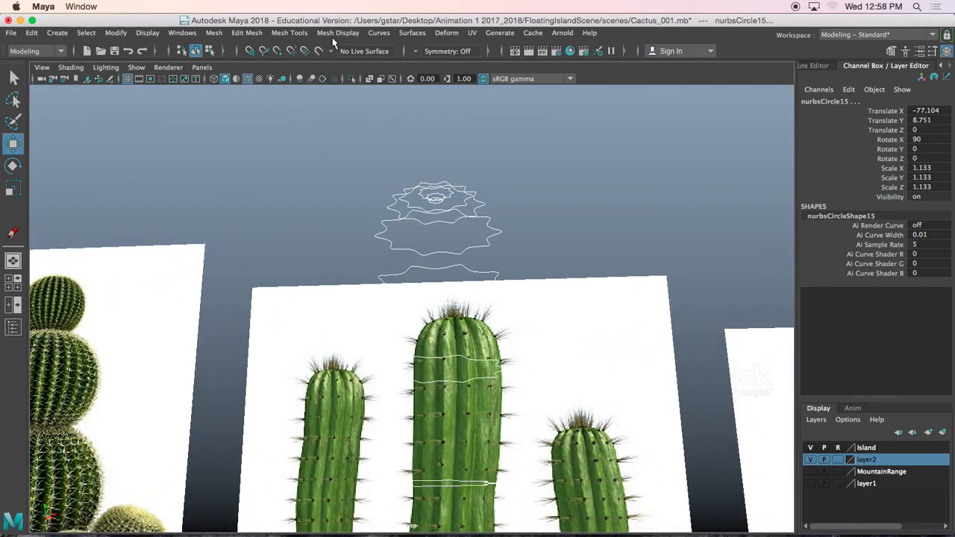
- Configure the Loft options for polygon output, with both U and V types set to Per span # of iso params
click(412, 33)
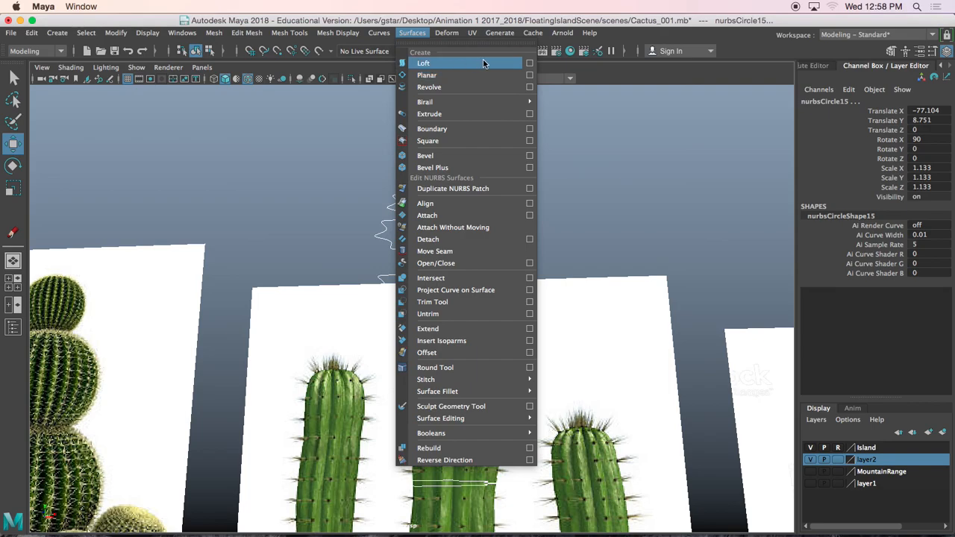
click(530, 64)
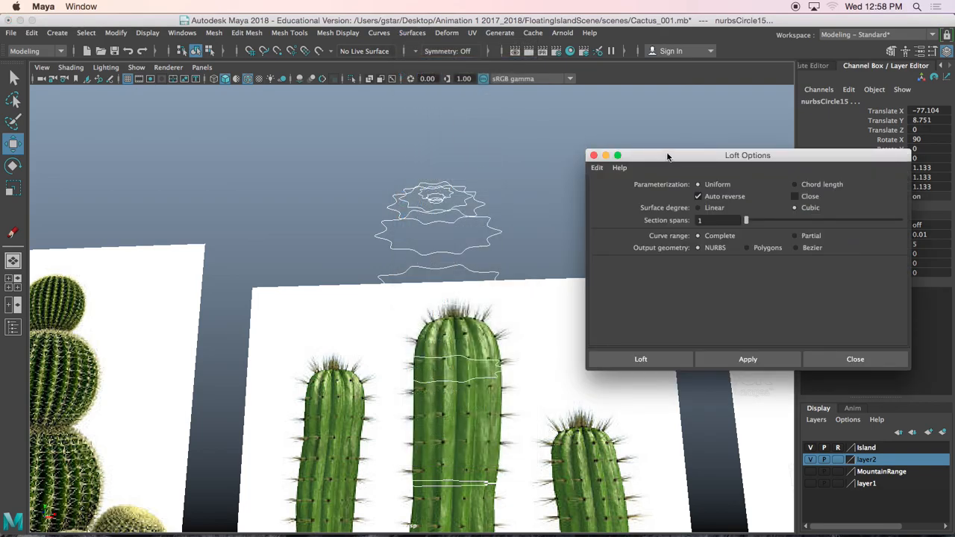
drag(668, 156, 641, 113)
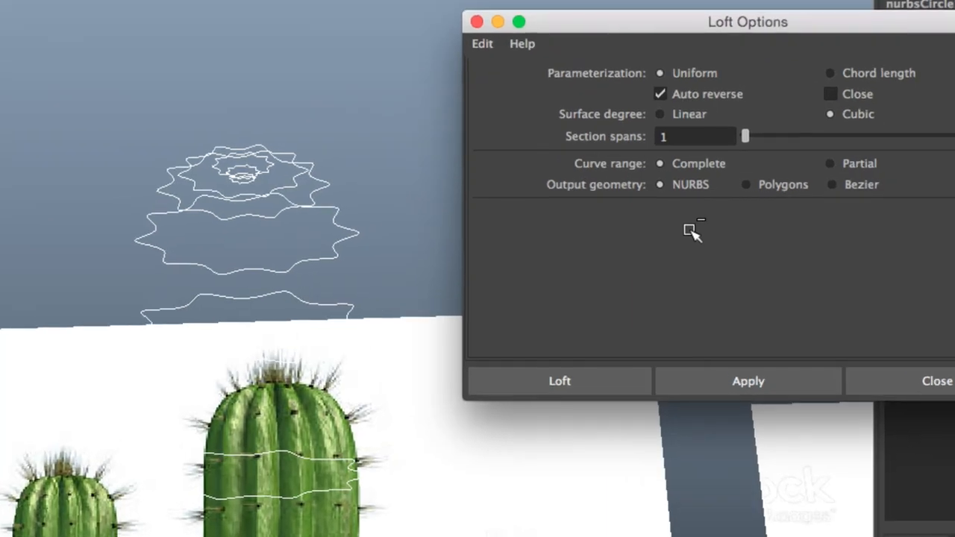
click(747, 186)
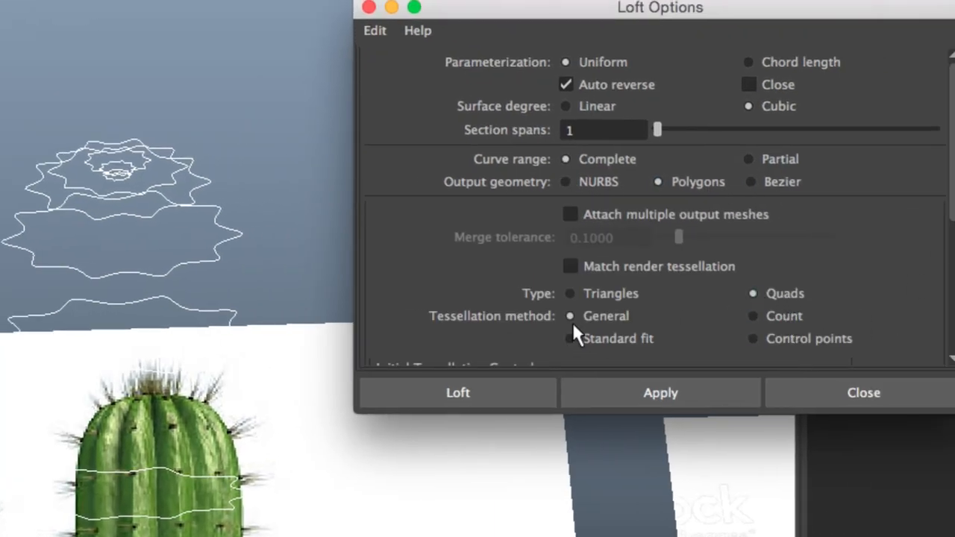
scroll(573, 323, down, 5)
click(641, 132)
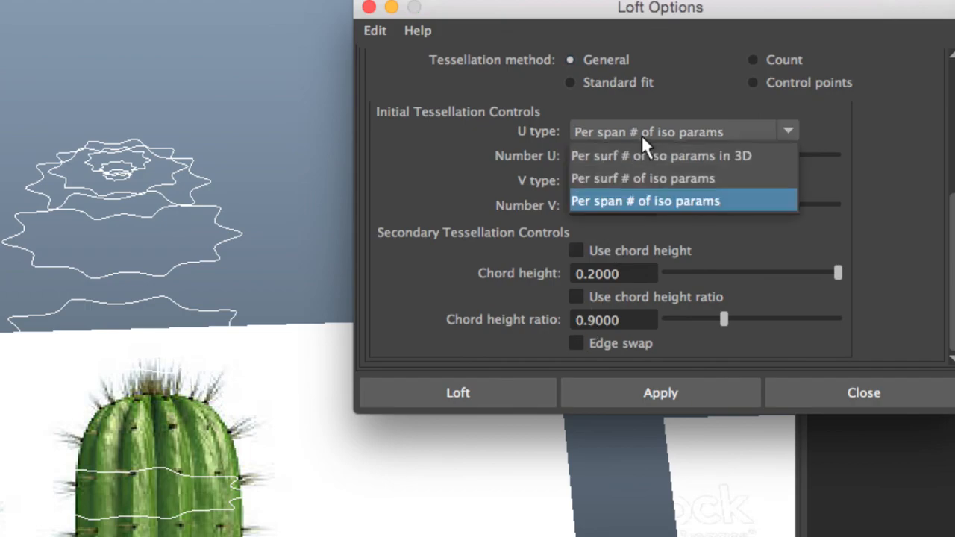
click(614, 202)
click(616, 181)
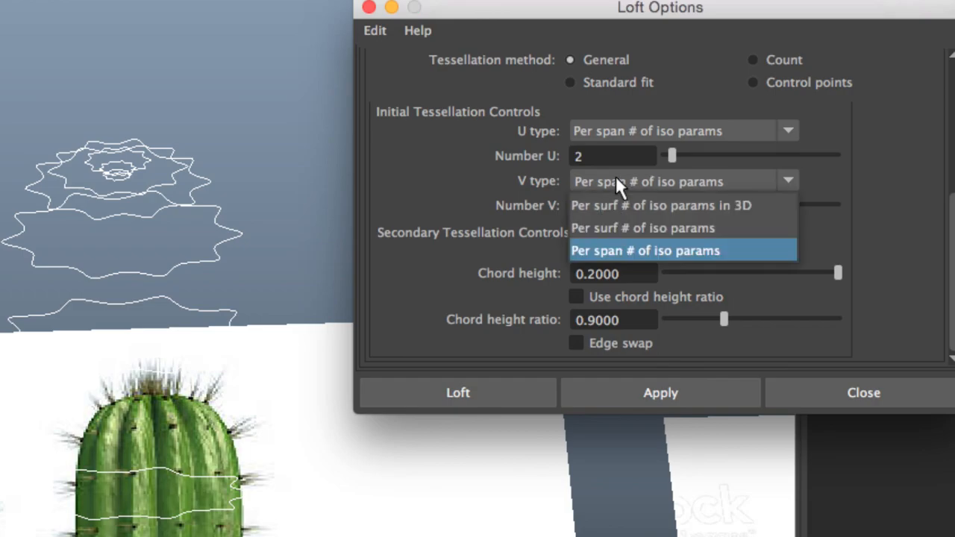
click(619, 243)
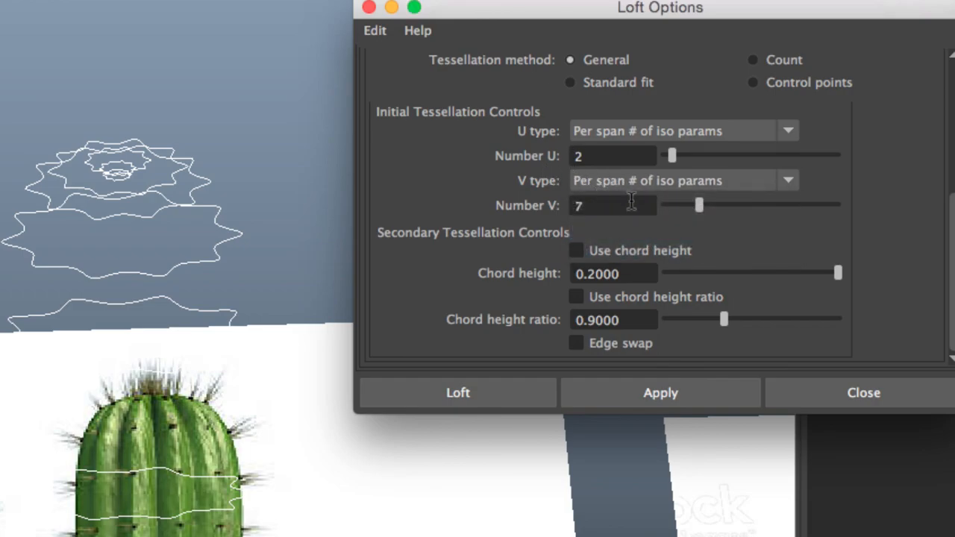
- Set Number U and Number V to 1 and loft the selected curves
drag(692, 203, 658, 206)
drag(670, 153, 644, 149)
click(598, 392)
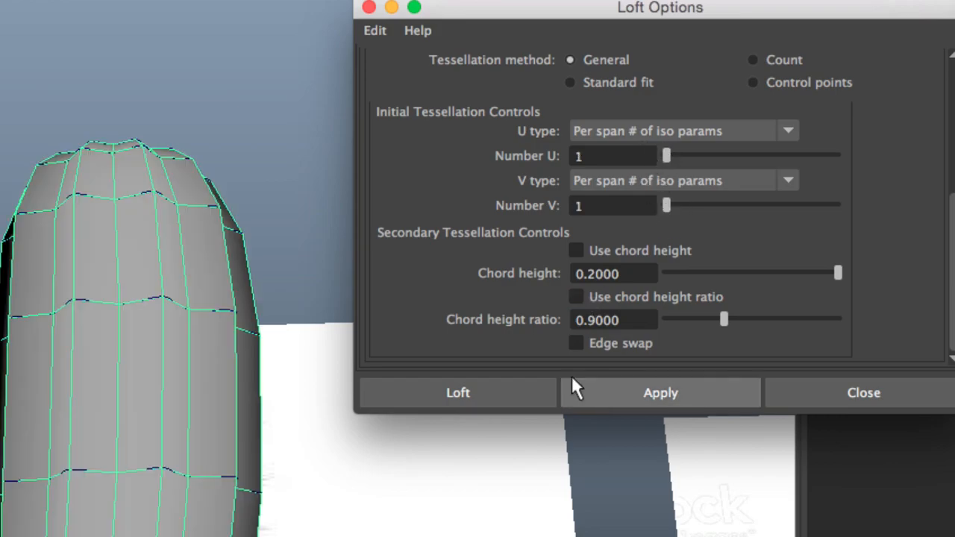
- Examine the lofted mesh around the crown and along the stem, and check it in smooth preview
alt+drag(129, 283, 152, 373)
alt+middle_drag(151, 373, 133, 138)
alt+drag(133, 138, 174, 228)
mouse_move(199, 263)
alt+mouse_down()
mouse_move(202, 122)
mouse_move(186, 234)
mouse_move(195, 223)
mouse_move(200, 251)
alt+mouse_up()
scroll(219, 254, up, 5)
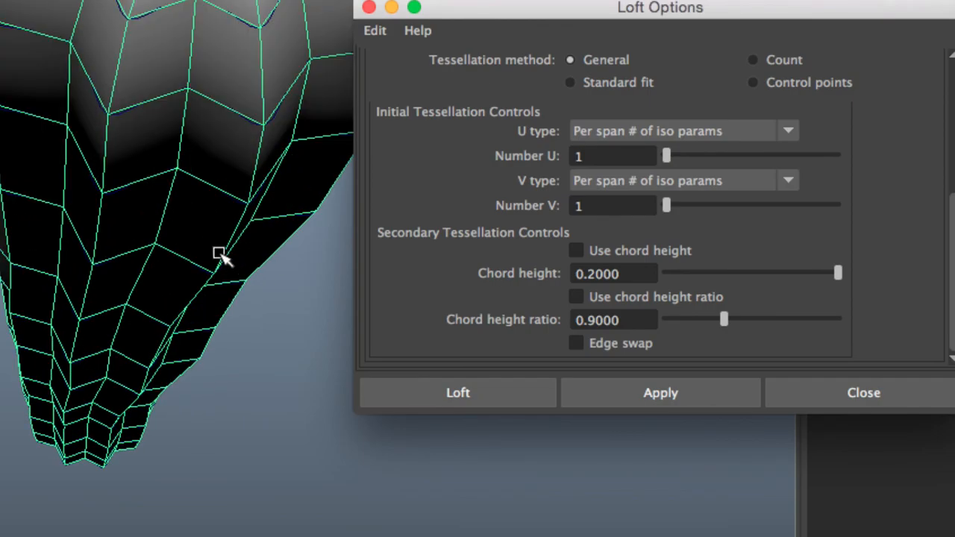
alt+middle_drag(219, 254, 202, 368)
alt+middle_drag(232, 216, 229, 278)
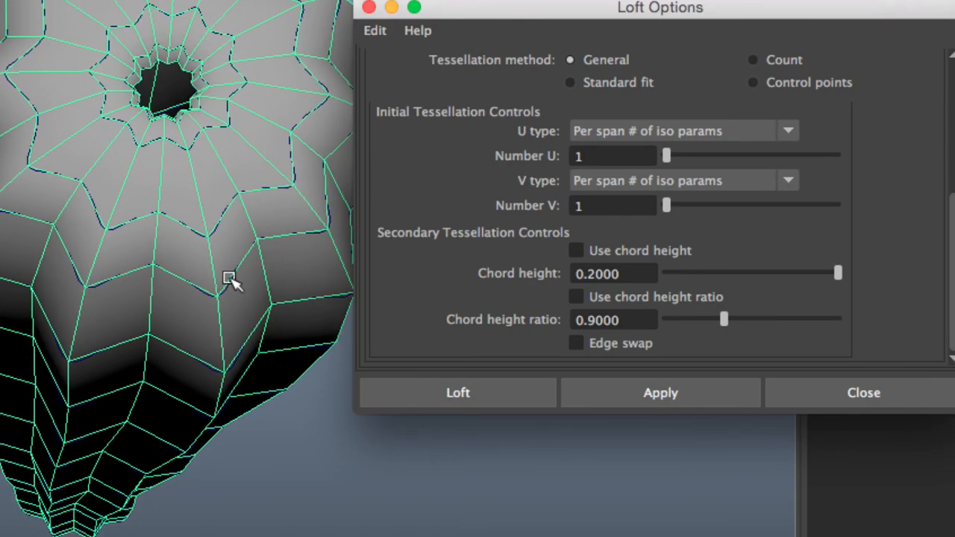
click(285, 287)
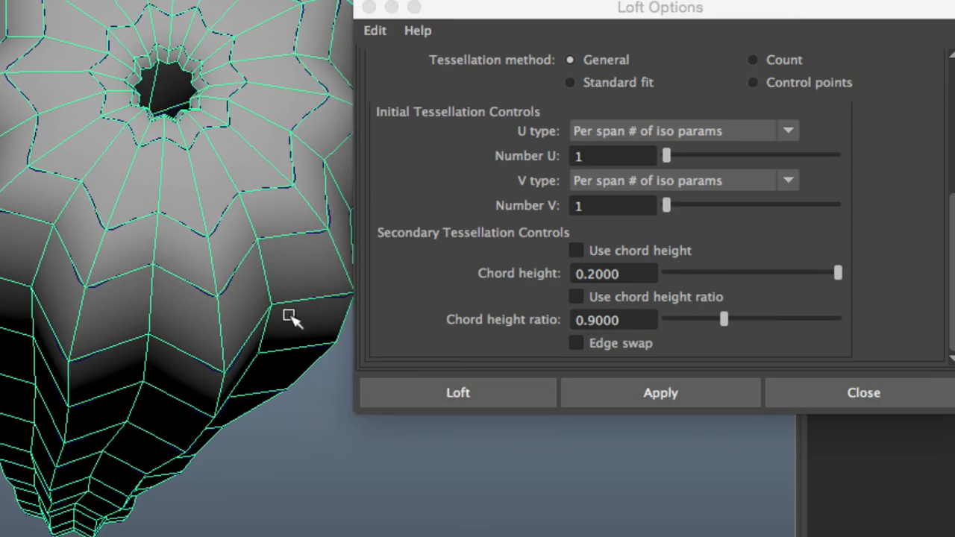
key(3)
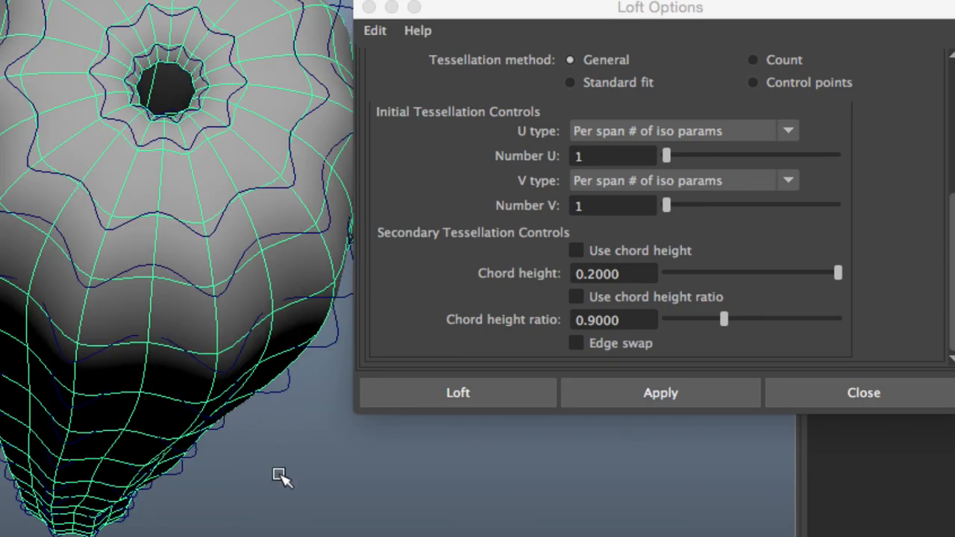
- Delete the low-resolution loft, then undo back to the selected profile curves without the loft
alt+drag(278, 469, 286, 442)
key(Delete)
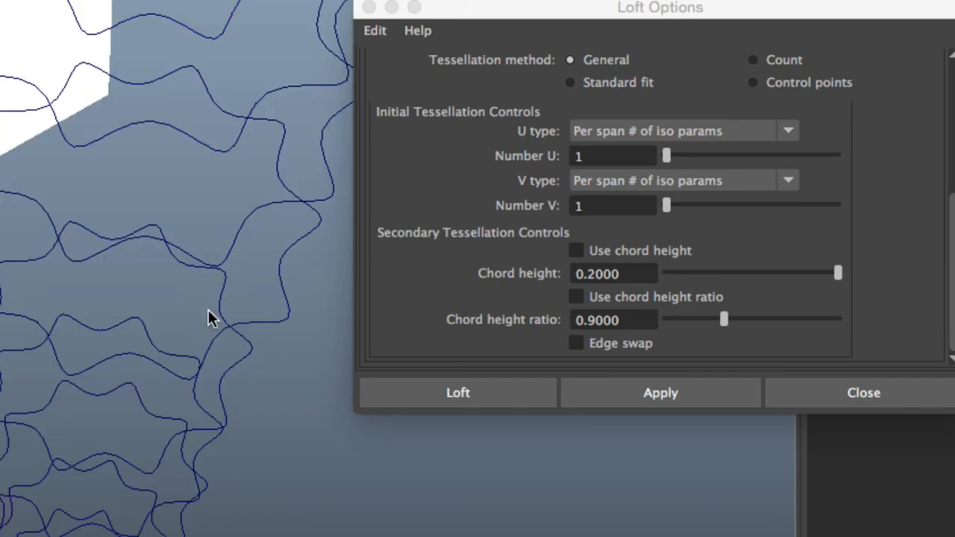
key(z)
key(z)
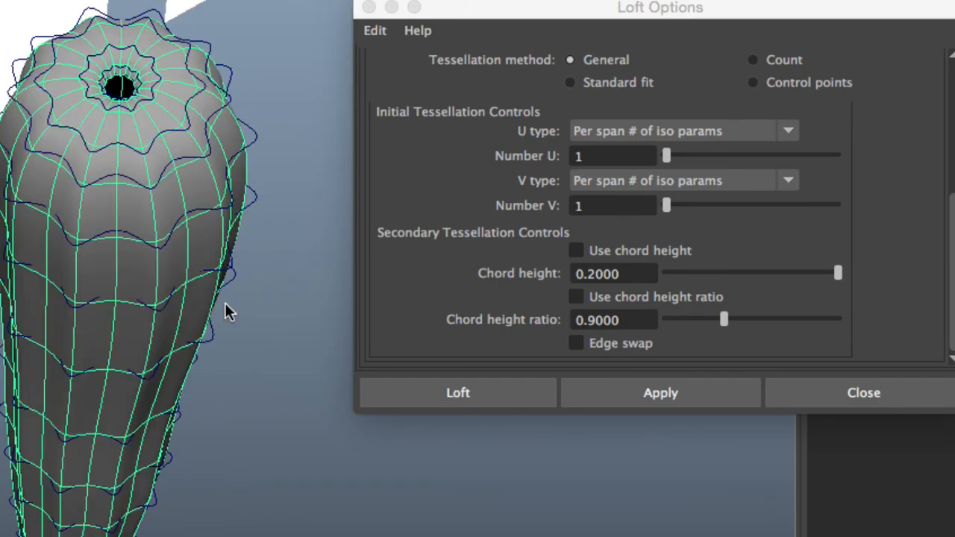
key(z)
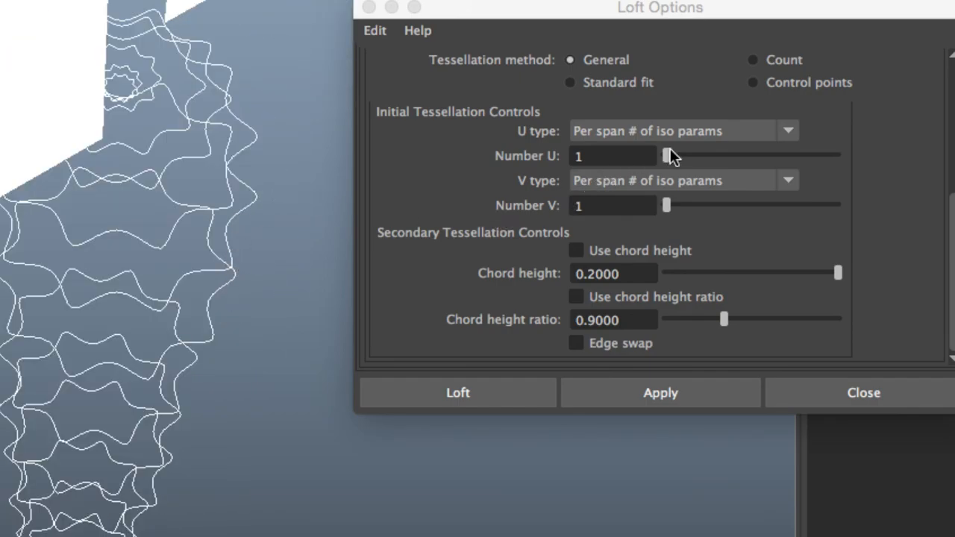
- Try a denser loft with Number U and Number V set to 3, inspect its topology, and undo it
drag(667, 153, 675, 157)
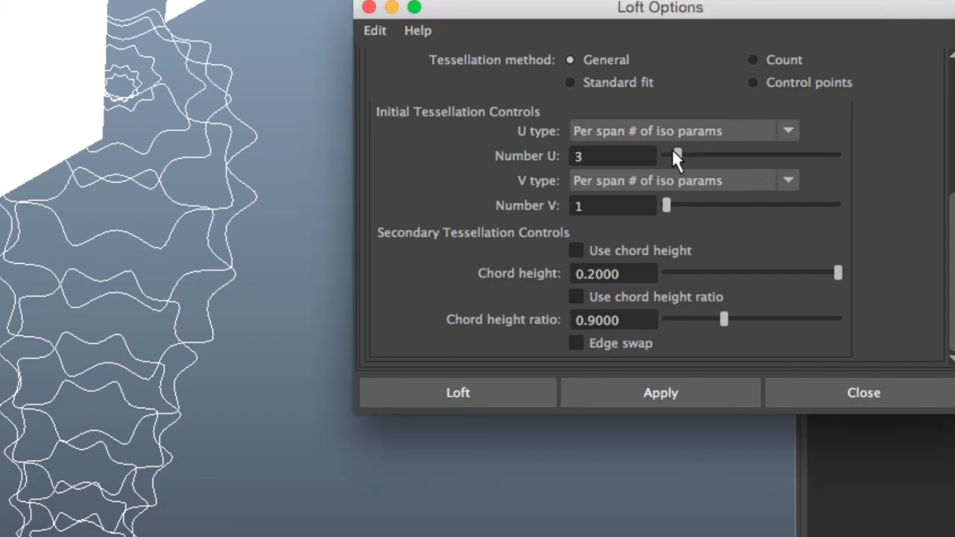
drag(665, 203, 674, 204)
click(612, 391)
mouse_move(321, 293)
alt+mouse_down()
mouse_move(318, 254)
mouse_move(311, 285)
mouse_move(331, 299)
alt+mouse_up()
alt+middle_drag(277, 243, 322, 249)
scroll(289, 261, up, 5)
alt+drag(255, 266, 241, 264)
alt+middle_drag(241, 264, 213, 285)
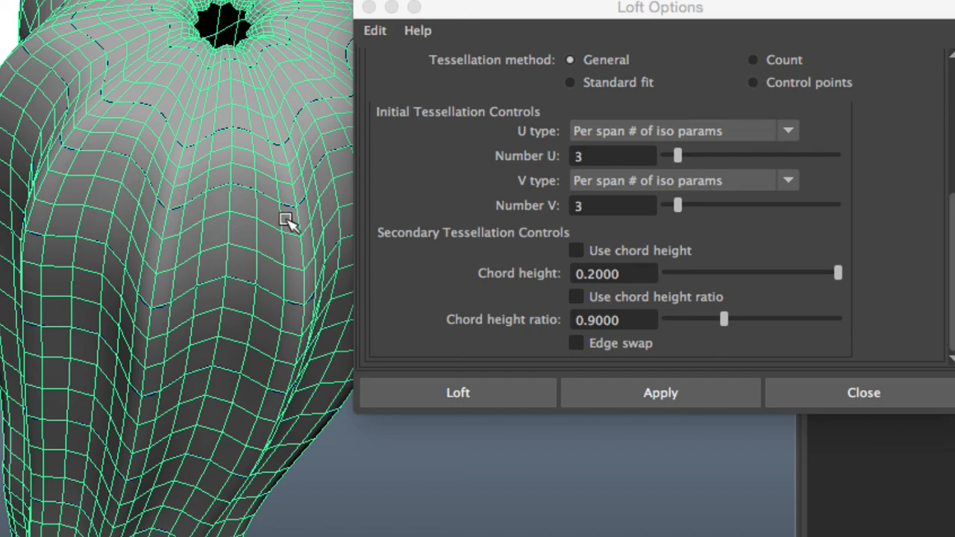
key(ctrl+z)
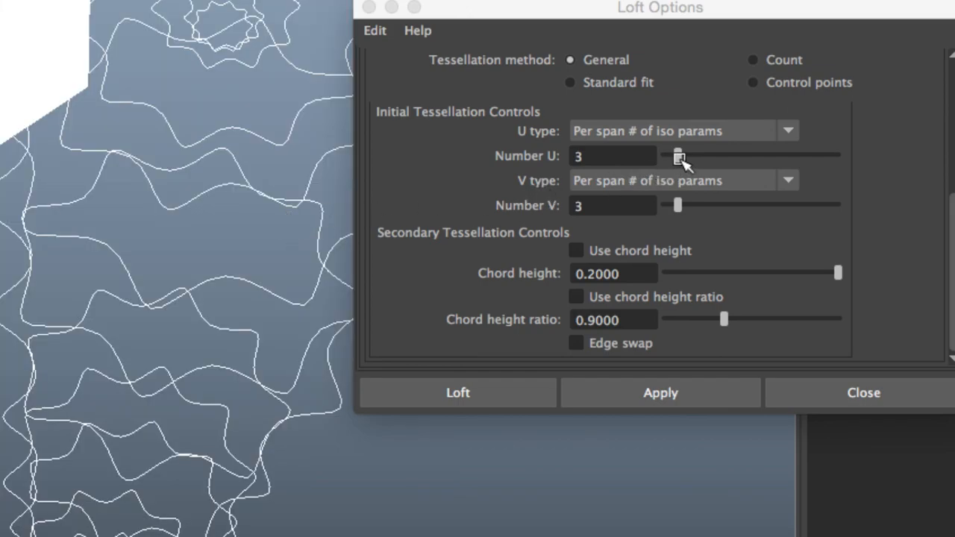
- Set Number U and Number V to 2, loft the selected curves, and close the Loft options
drag(680, 156, 674, 156)
drag(679, 203, 674, 203)
click(643, 390)
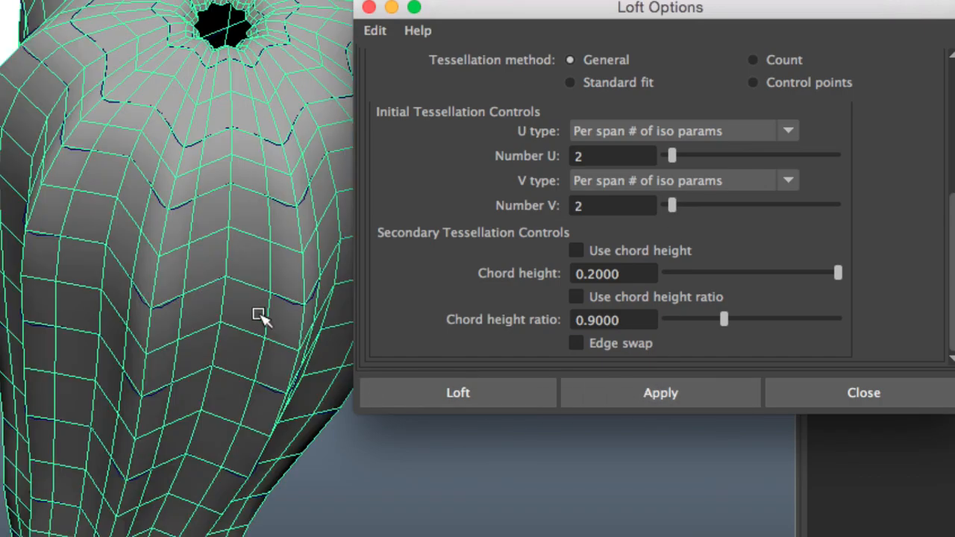
click(821, 388)
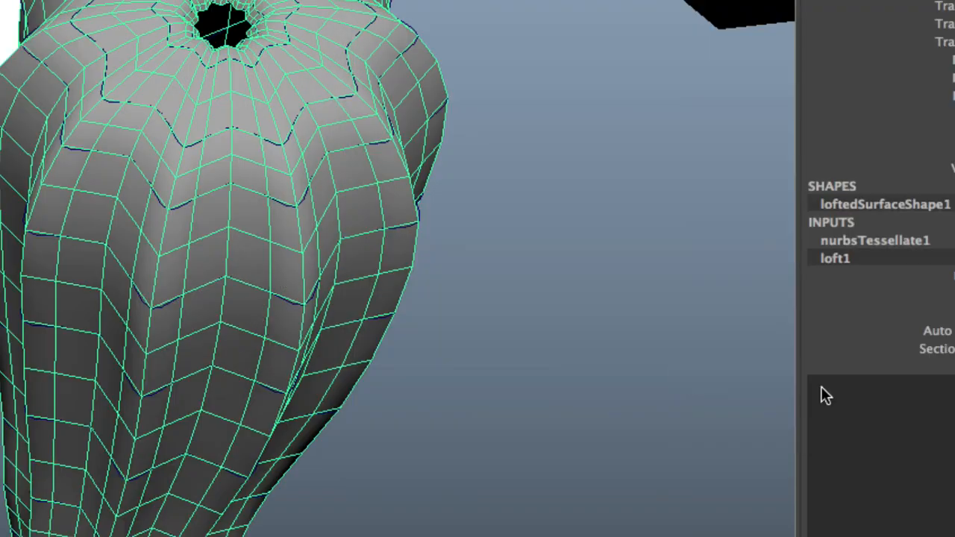
- Show the lofted stem in smooth mesh preview, deselect it, and compare its shape with the reference image
scroll(356, 335, down, 3)
alt+drag(342, 354, 308, 277)
click(289, 237)
right_drag(288, 238, 351, 112)
key(3)
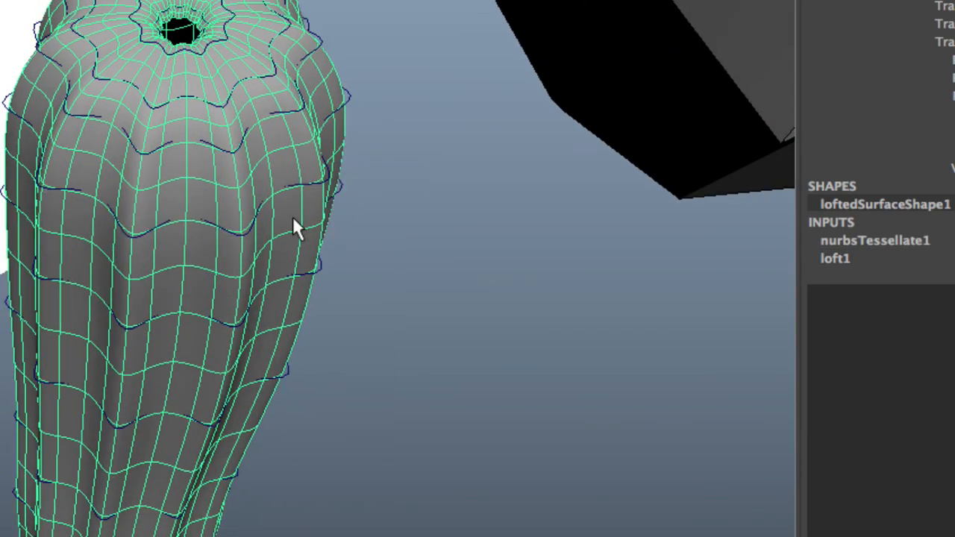
click(415, 253)
scroll(414, 255, down, 5)
alt+drag(422, 291, 299, 265)
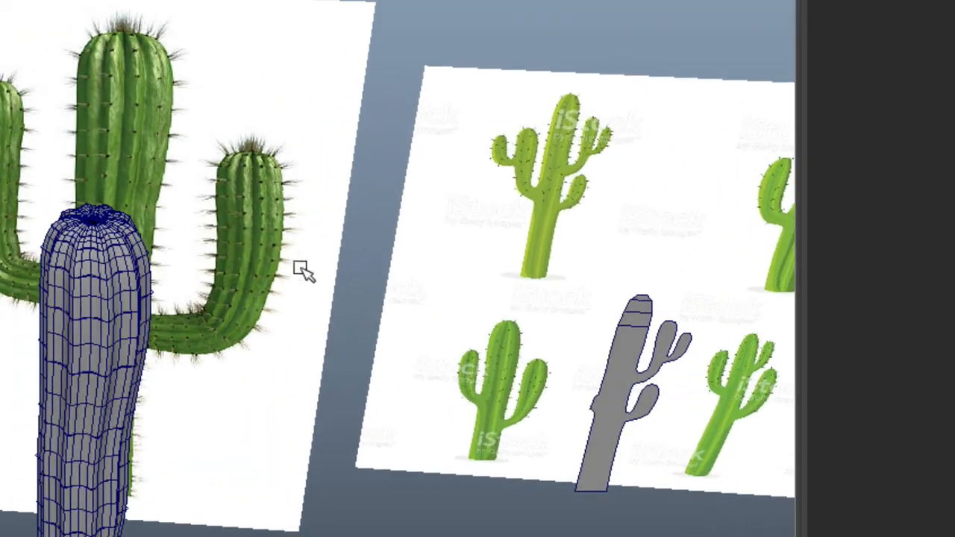
alt+middle_drag(272, 407, 371, 303)
alt+drag(371, 303, 356, 277)
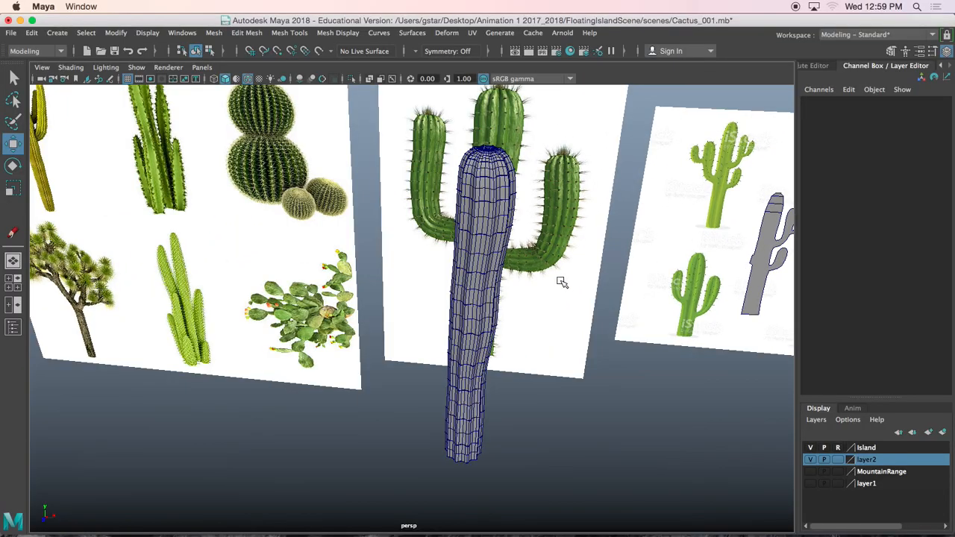
scroll(563, 282, up, 10)
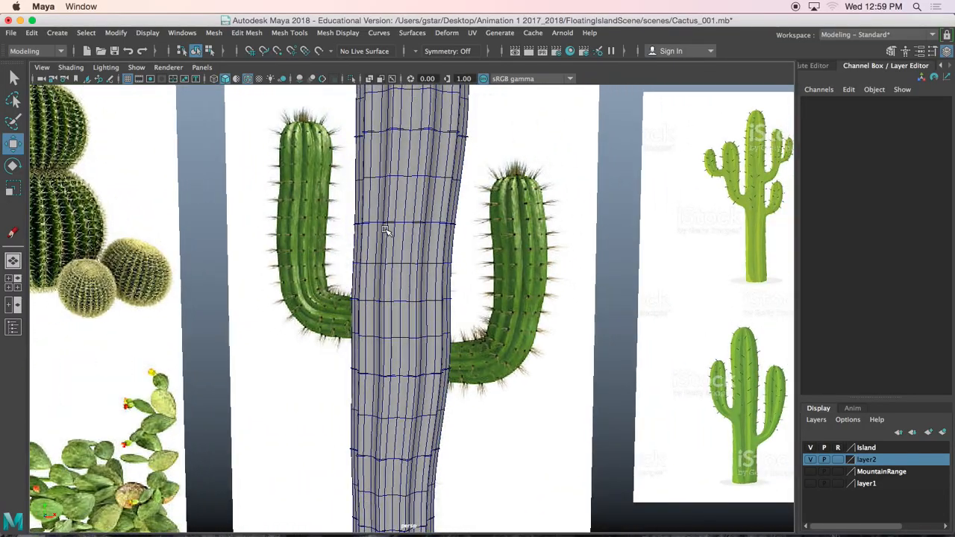
- Rotate a profile curve in the middle section of the stem slightly to twist the cactus ribs
click(385, 230)
alt+drag(385, 231, 388, 318)
scroll(394, 326, up, 5)
key(r)
key(e)
drag(392, 256, 379, 259)
scroll(383, 260, down, 3)
alt+middle_drag(391, 324, 385, 305)
click(385, 364)
alt+drag(386, 364, 428, 378)
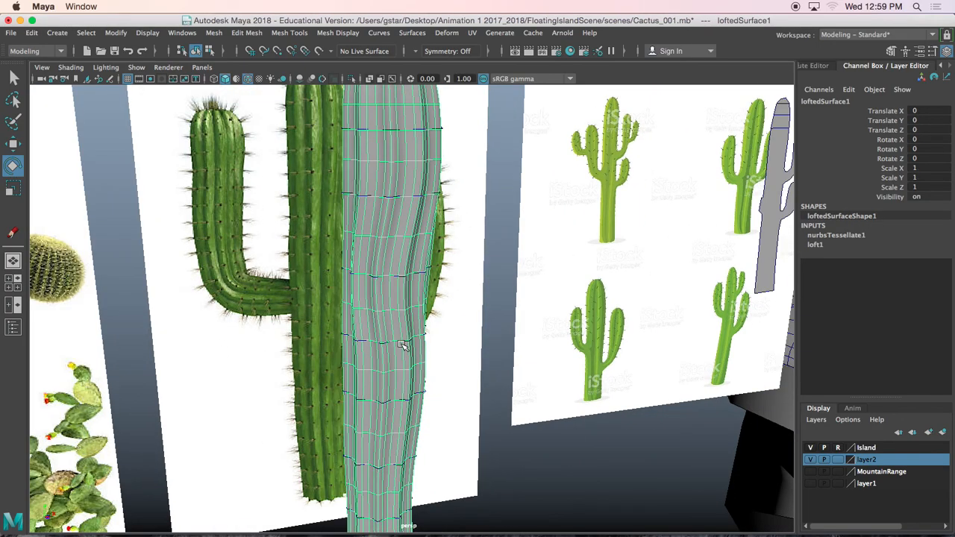
- Rotate the upper-stem profile curve at Y 30.36 to about -5.36 in Rotate Y and frame it
click(409, 342)
mouse_move(410, 343)
alt+mouse_down()
mouse_move(400, 350)
mouse_move(420, 338)
alt+mouse_up()
click(385, 192)
drag(393, 190, 395, 189)
alt+drag(384, 147, 388, 170)
drag(436, 133, 436, 161)
key(f)
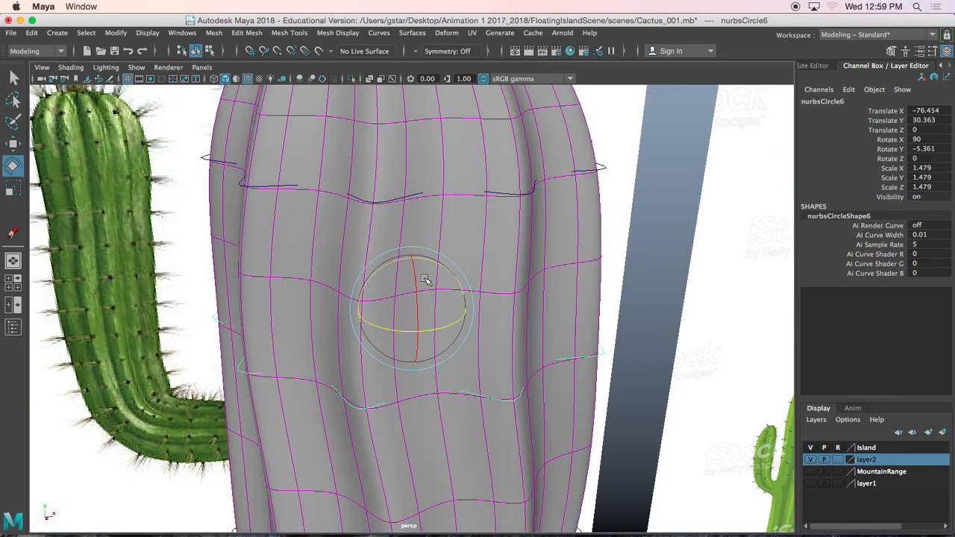
- Show the control vertices of the upper-stem profile curve and move one front vertex to reshape its rib
alt+drag(424, 279, 519, 245)
right_drag(672, 210, 628, 210)
alt+drag(614, 260, 613, 231)
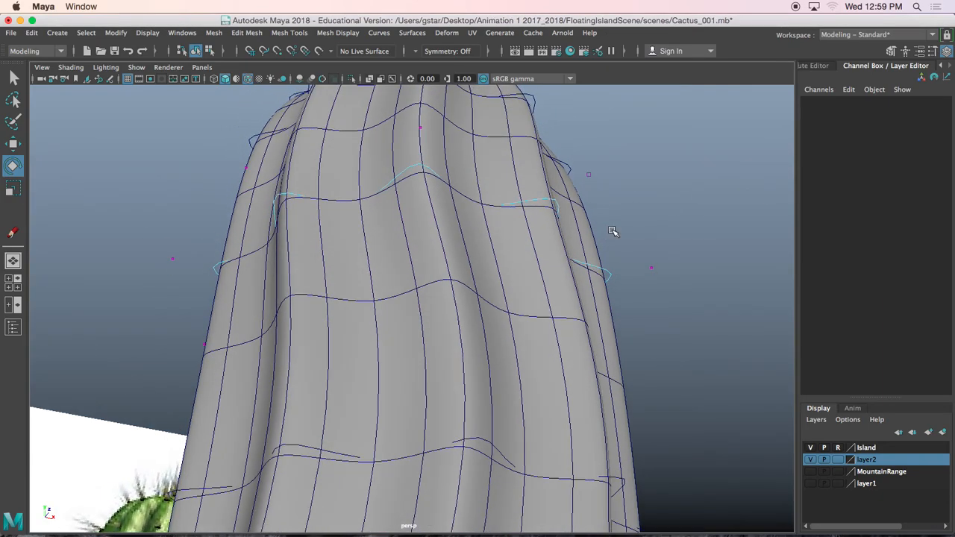
key(4)
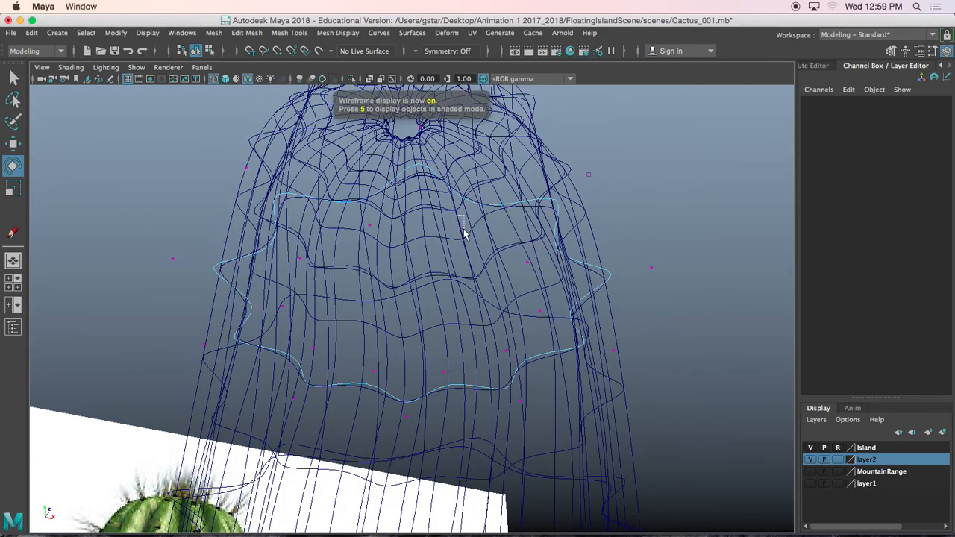
click(461, 232)
key(5)
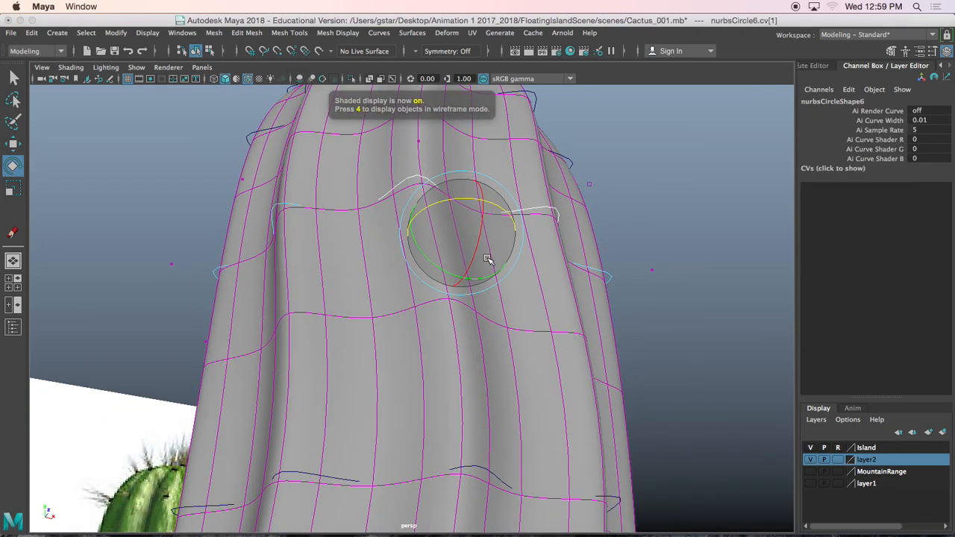
key(w)
alt+drag(478, 209, 464, 209)
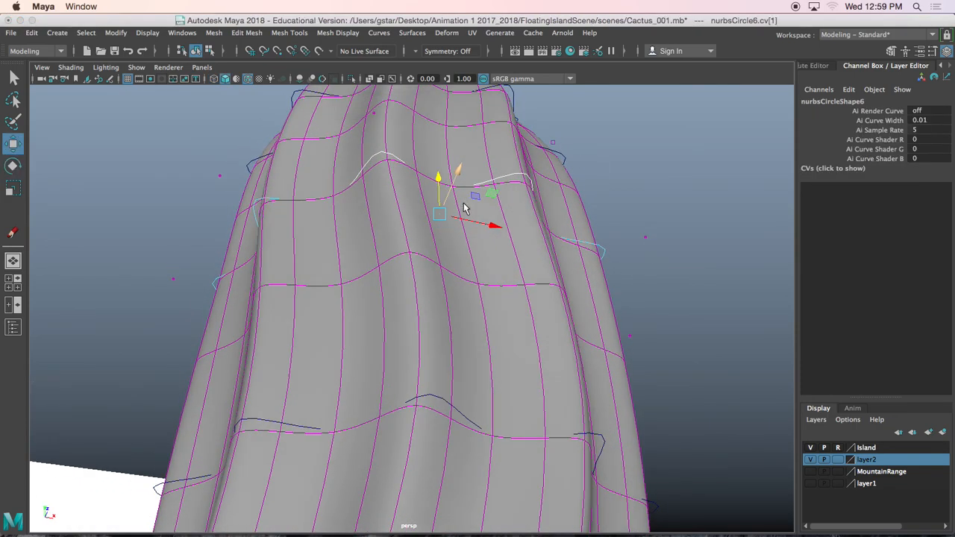
middle_drag(461, 171, 462, 158)
- Move two neighbouring control vertices of the same profile curve to vary the ribs, and return the curve to object mode
alt+drag(579, 173, 526, 98)
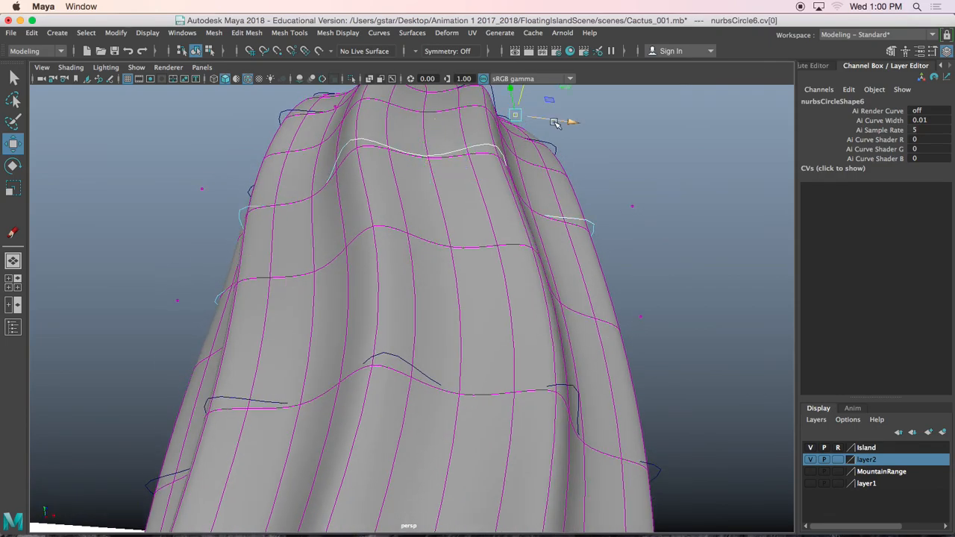
alt+drag(579, 117, 533, 151)
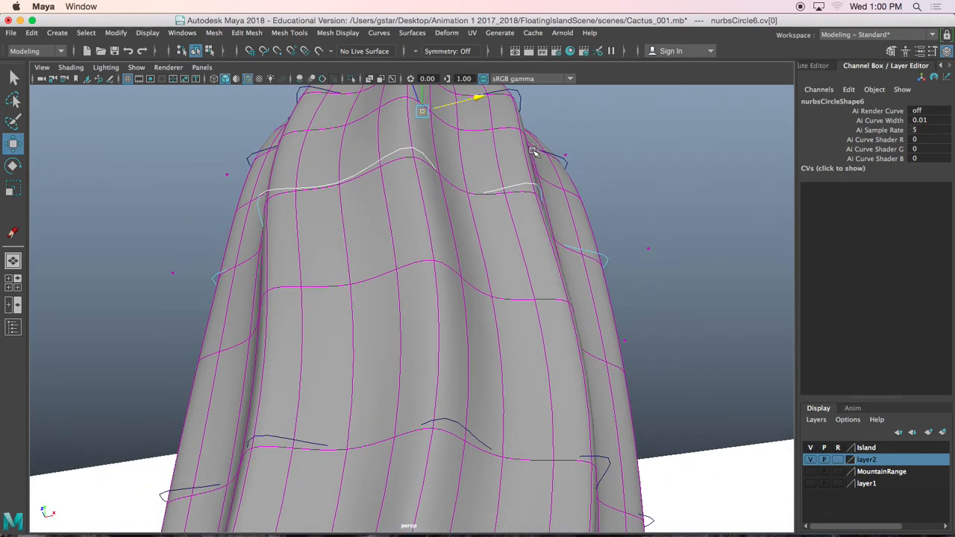
click(565, 154)
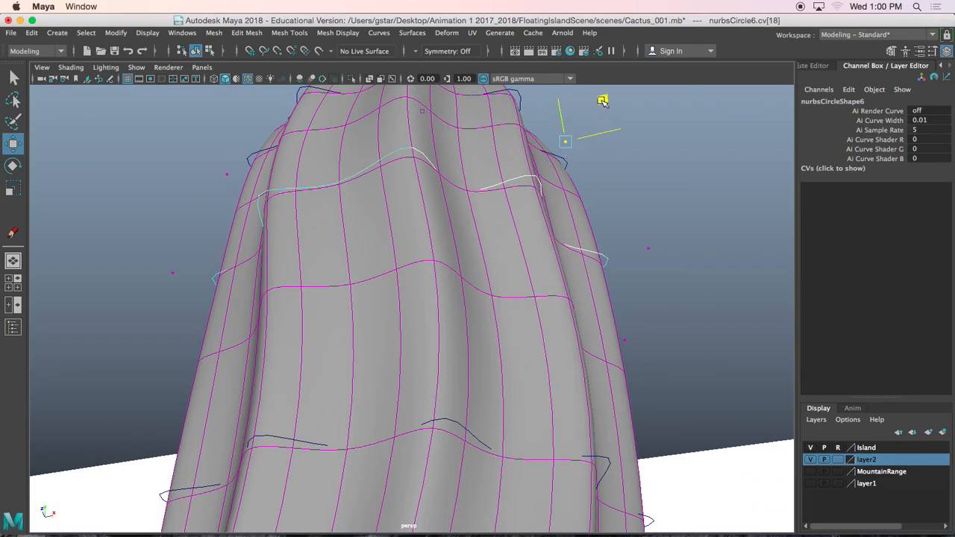
alt+drag(602, 103, 465, 299)
scroll(448, 273, down, 6)
scroll(440, 328, up, 3)
alt+middle_drag(425, 392, 434, 258)
right_drag(429, 181, 450, 240)
right_drag(471, 169, 472, 167)
scroll(426, 258, down, 5)
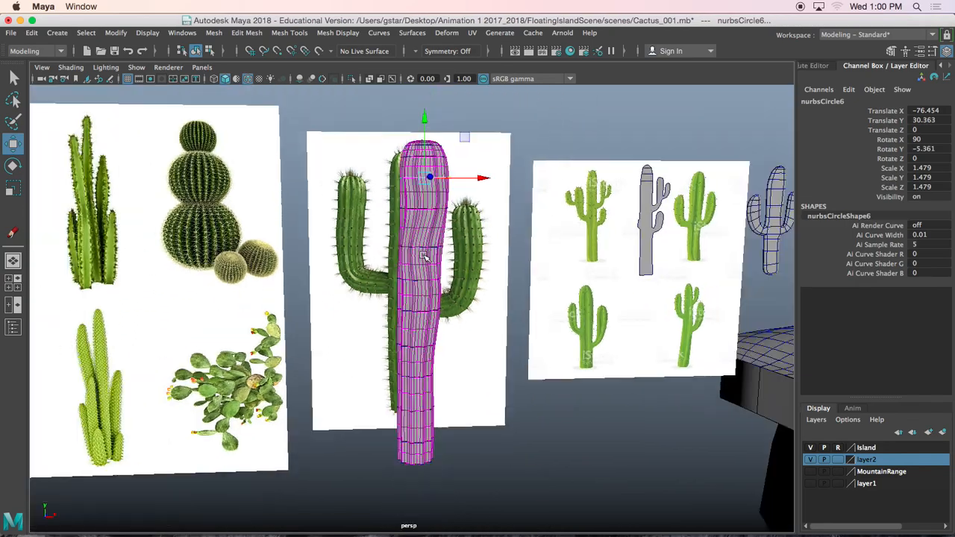
- Select the border edges of the opening at the top of the lofted stem and close it with Fill Hole
alt+drag(416, 265, 424, 306)
scroll(427, 303, up, 5)
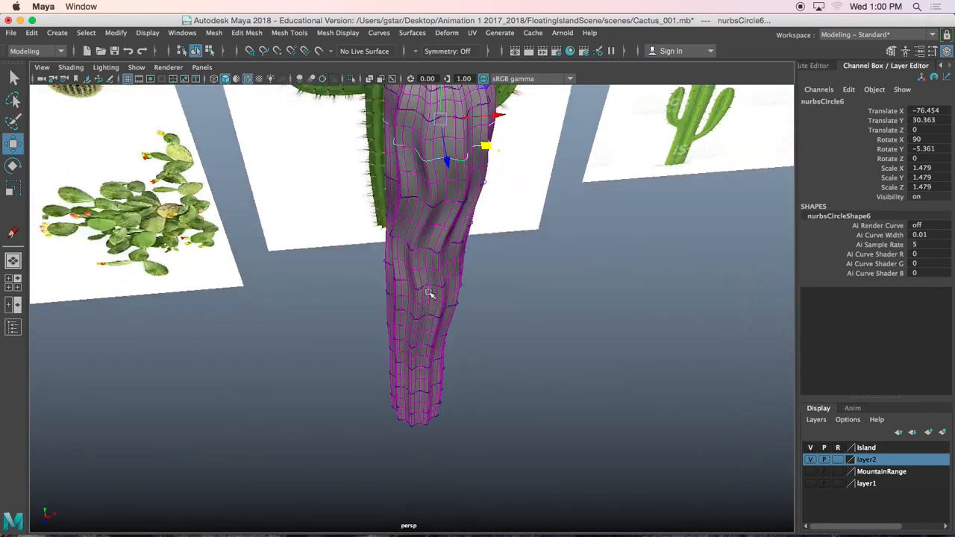
click(428, 239)
alt+middle_drag(421, 216, 422, 377)
scroll(422, 377, up, 5)
scroll(440, 296, up, 10)
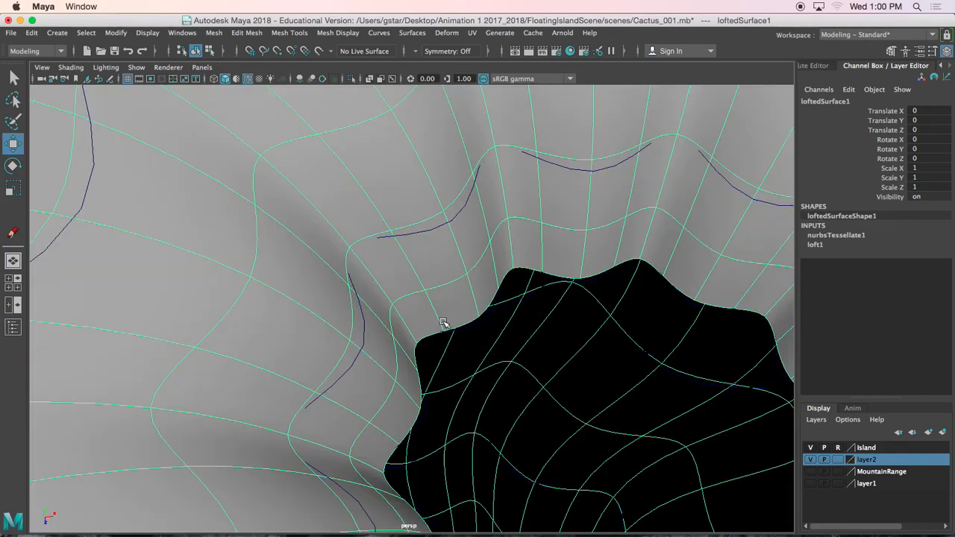
alt+middle_drag(443, 323, 431, 312)
right_click(523, 141)
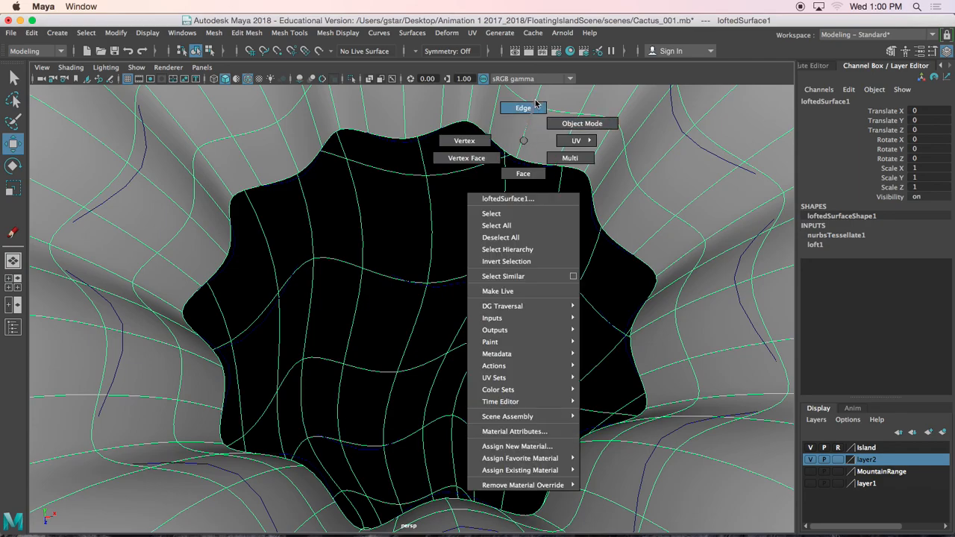
click(536, 105)
click(502, 147)
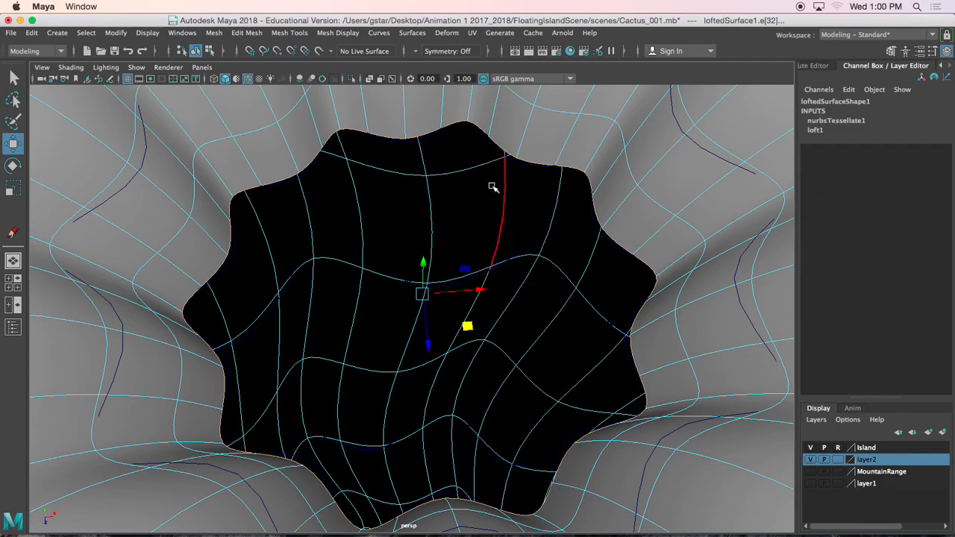
click(246, 35)
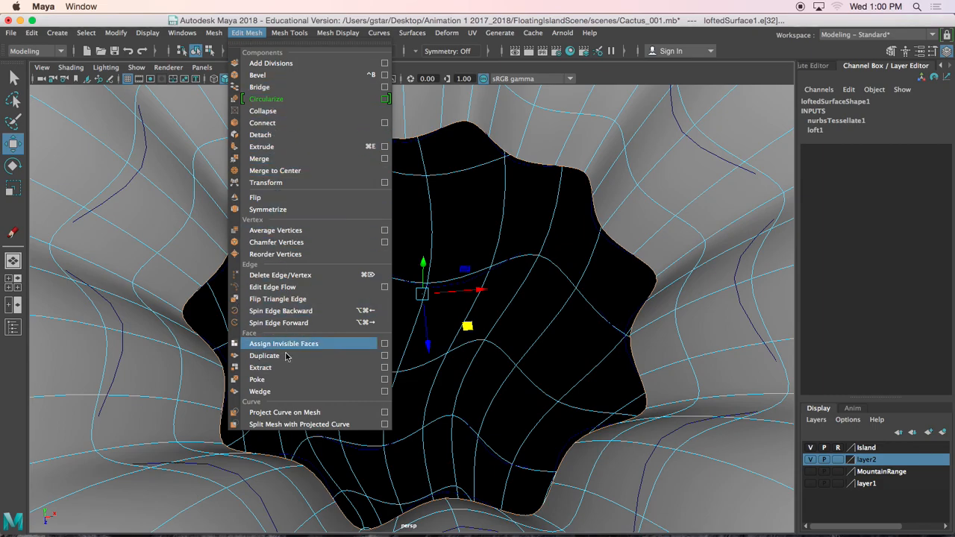
mouse_move(219, 37)
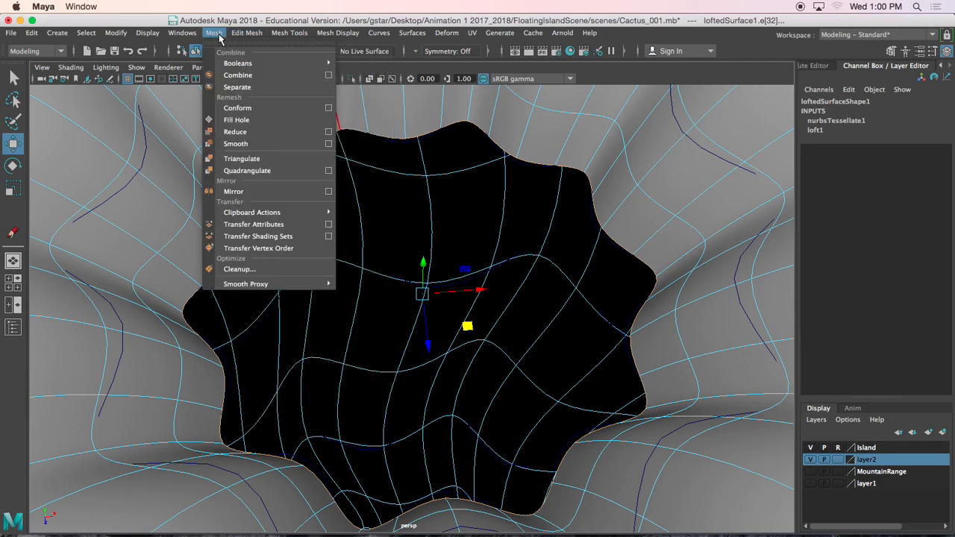
click(238, 121)
scroll(338, 197, down, 3)
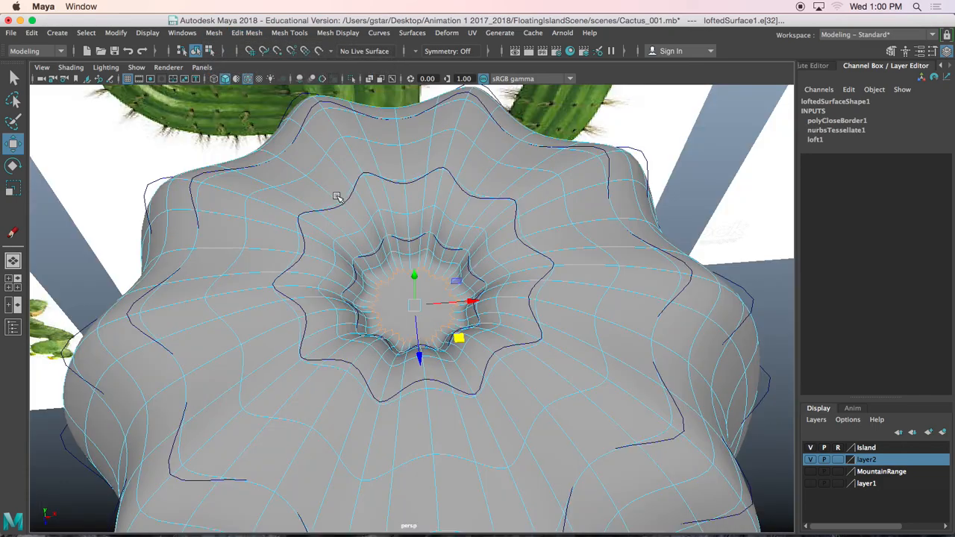
- Return the lofted stem to object mode and center its pivot
right_drag(368, 181, 426, 163)
scroll(416, 383, down, 5)
alt+drag(416, 384, 415, 345)
alt+drag(415, 415, 411, 379)
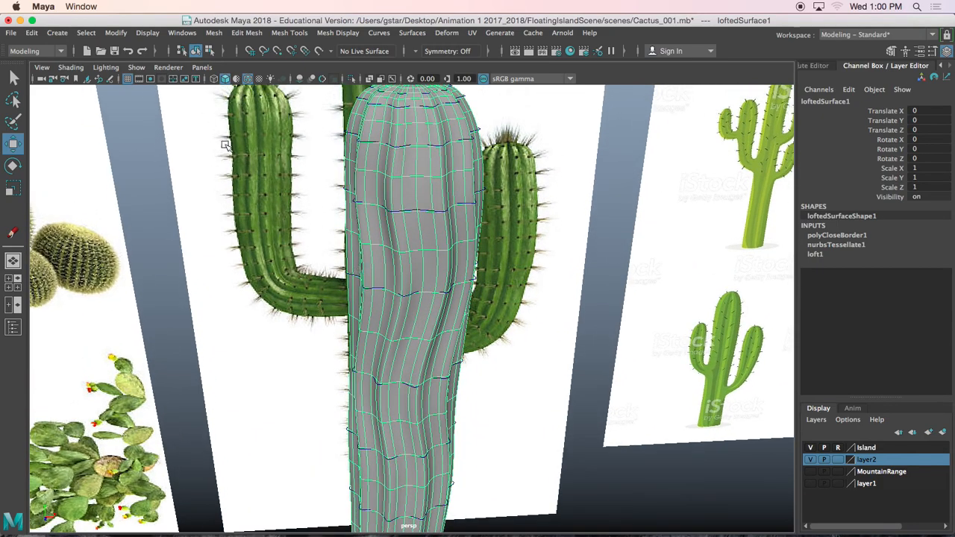
click(214, 33)
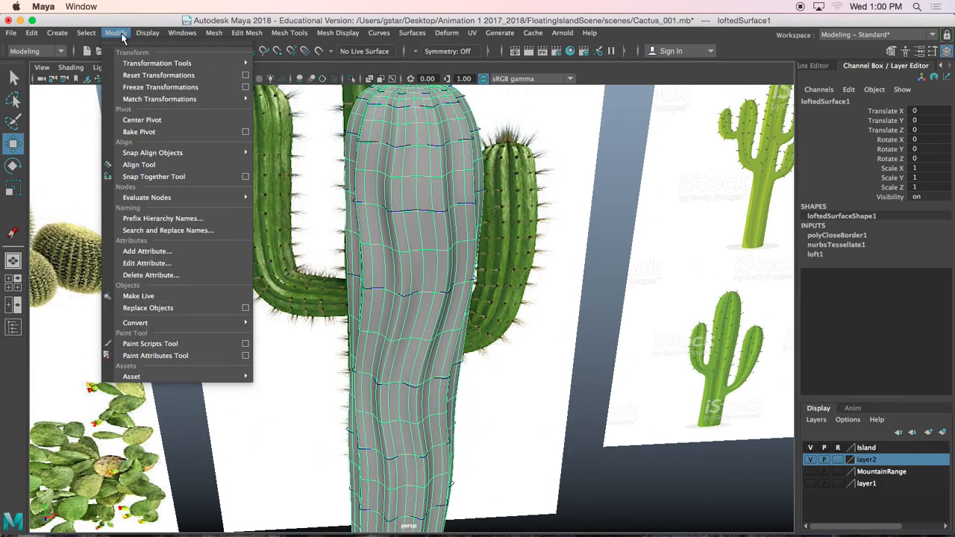
click(149, 120)
scroll(336, 337, down, 5)
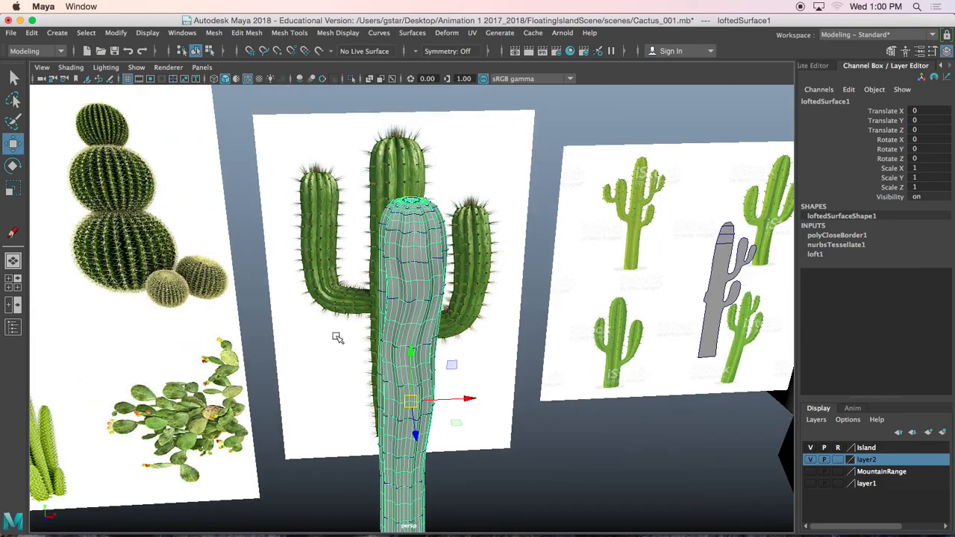
alt+middle_drag(337, 336, 331, 274)
alt+drag(333, 274, 341, 314)
alt+middle_drag(342, 314, 345, 280)
alt+drag(349, 308, 344, 302)
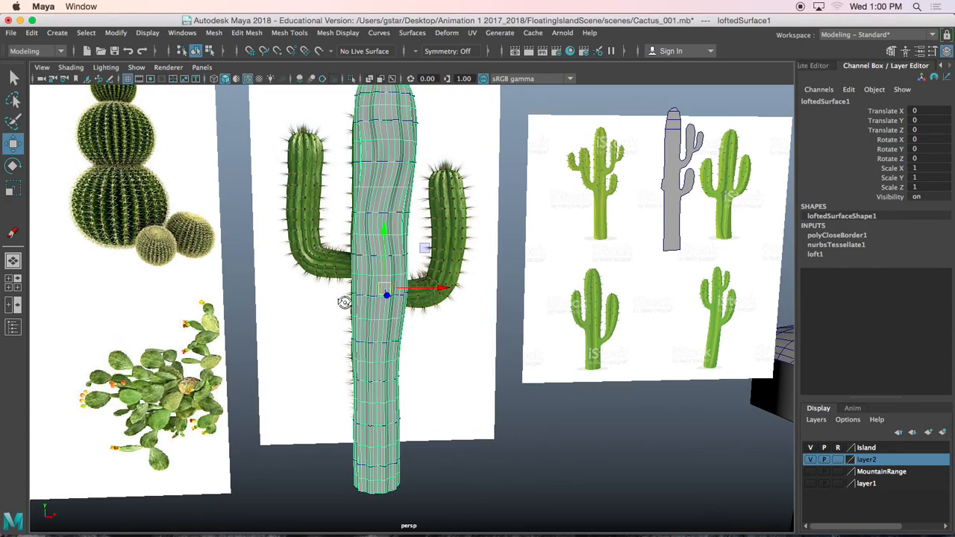
- Duplicate the stem, and in the front view place the copy over the reference's left arm and scale it down to match
key(ctrl+d)
key(space)
key(space)
key(f)
drag(417, 307, 314, 277)
key(r)
scroll(314, 277, up, 3)
- Select the lower vertices of the duplicated stem and tilt them slightly toward the main stem with Soft Select
right_drag(313, 180, 252, 237)
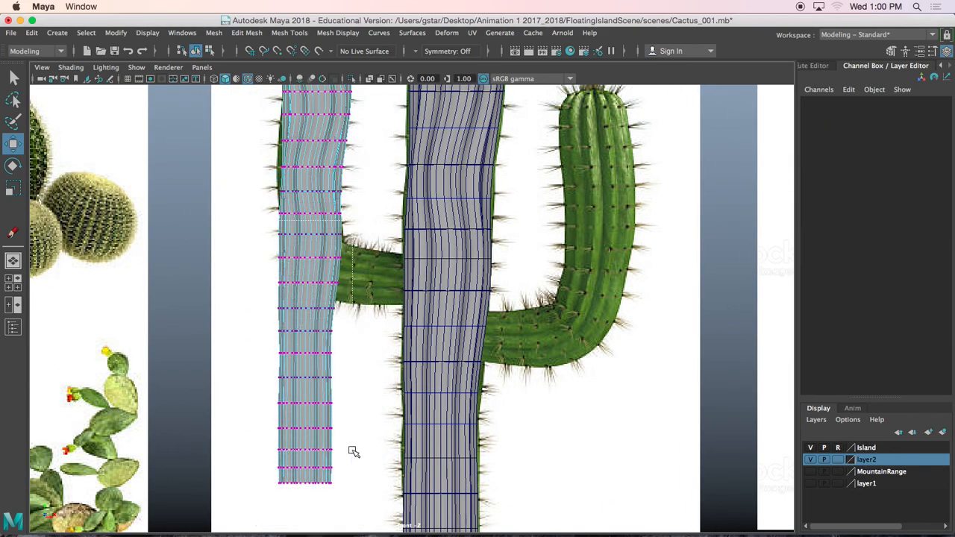
drag(384, 498, 386, 480)
key(b)
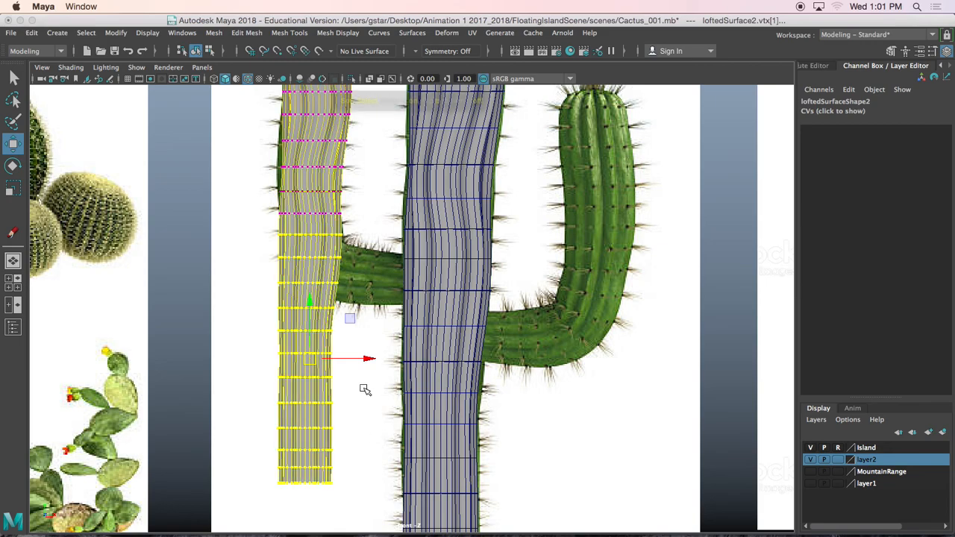
mouse_move(318, 248)
alt+middle_down()
mouse_move(336, 301)
mouse_move(335, 254)
alt+middle_up()
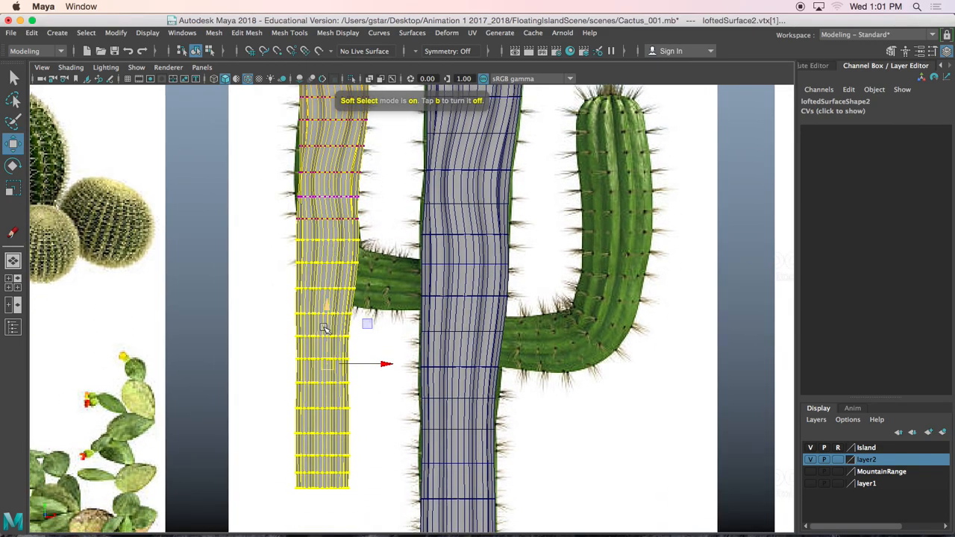
key(b)
drag(330, 314, 249, 350)
drag(313, 378, 343, 364)
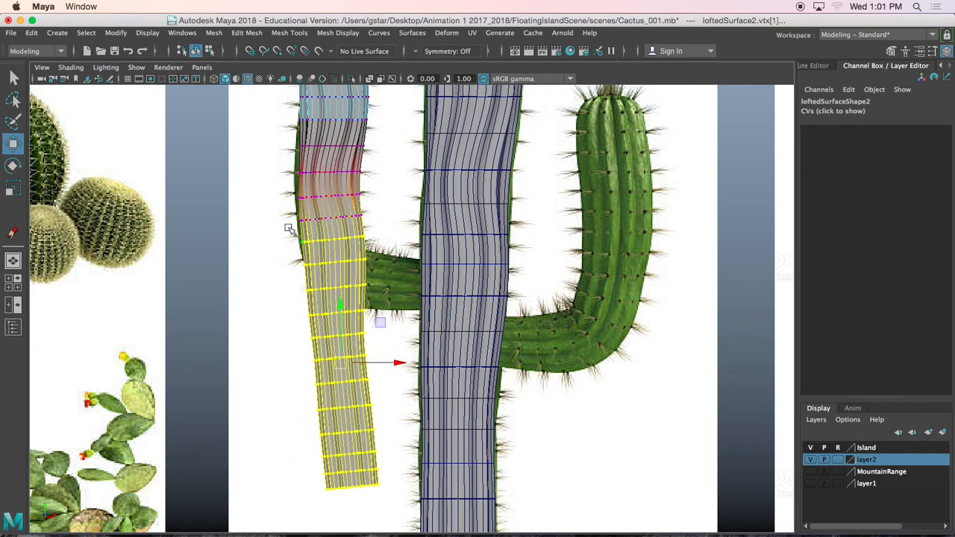
- Remove the upper vertex rows from the selection, and rotate and move the remaining rows to bend the arm further toward the main stem
scroll(292, 238, up, 4)
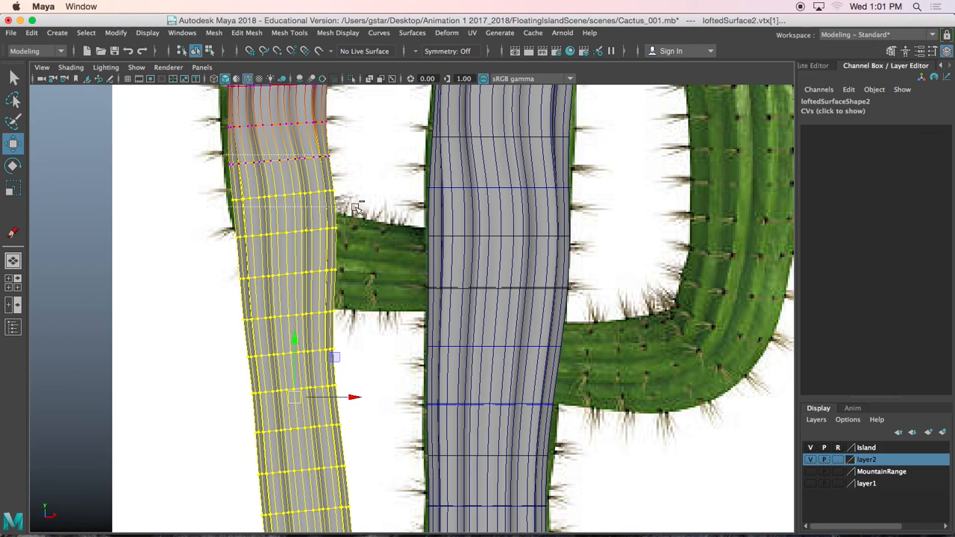
ctrl+drag(383, 215, 382, 215)
drag(303, 422, 284, 433)
ctrl+drag(314, 277, 347, 268)
alt+middle_drag(297, 439, 303, 411)
drag(292, 424, 296, 415)
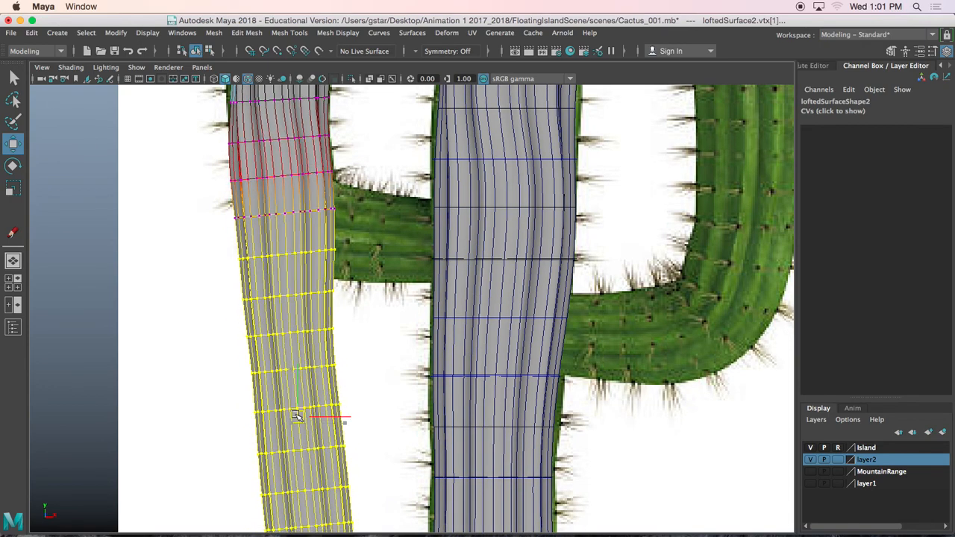
key(e)
drag(333, 390, 322, 364)
key(w)
drag(298, 418, 373, 392)
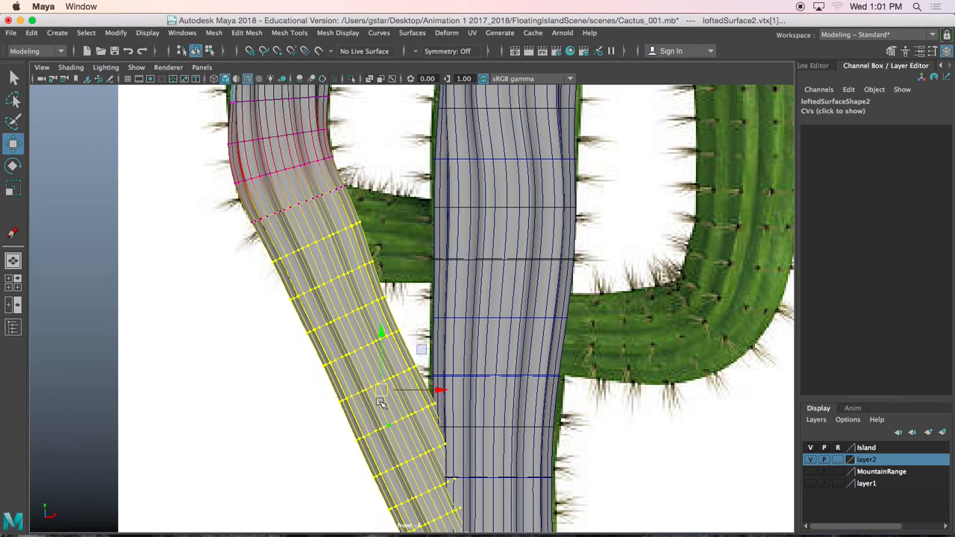
- Deselect more rows below the first bend, and rotate and move the remaining lower vertices with Soft Select into the main stem
drag(375, 251, 375, 252)
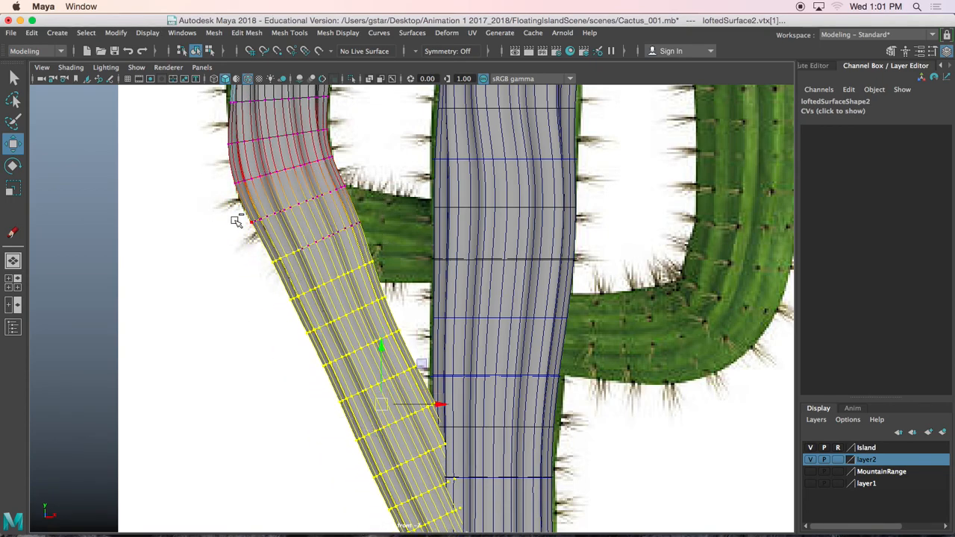
ctrl+drag(304, 265, 326, 308)
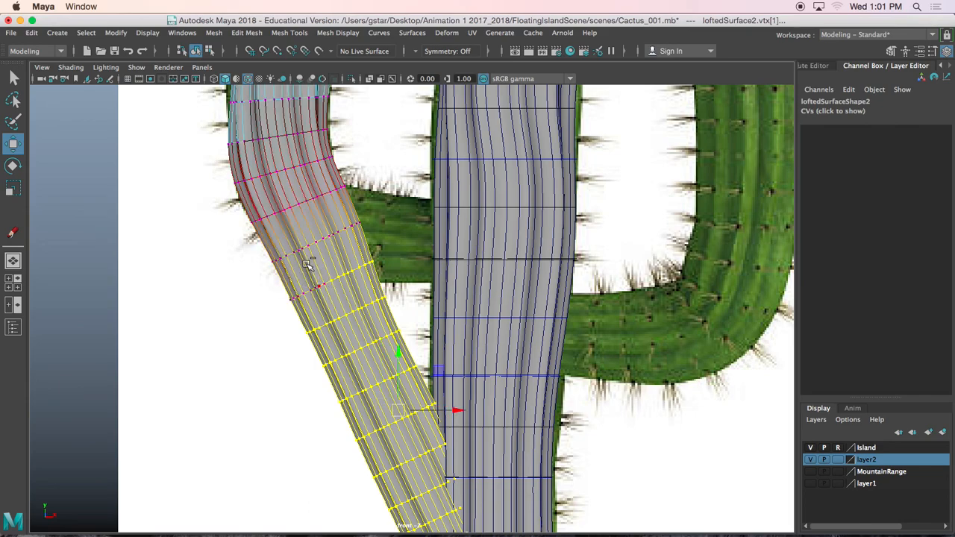
ctrl+drag(375, 276, 377, 278)
key(b)
alt+middle_drag(301, 309, 286, 257)
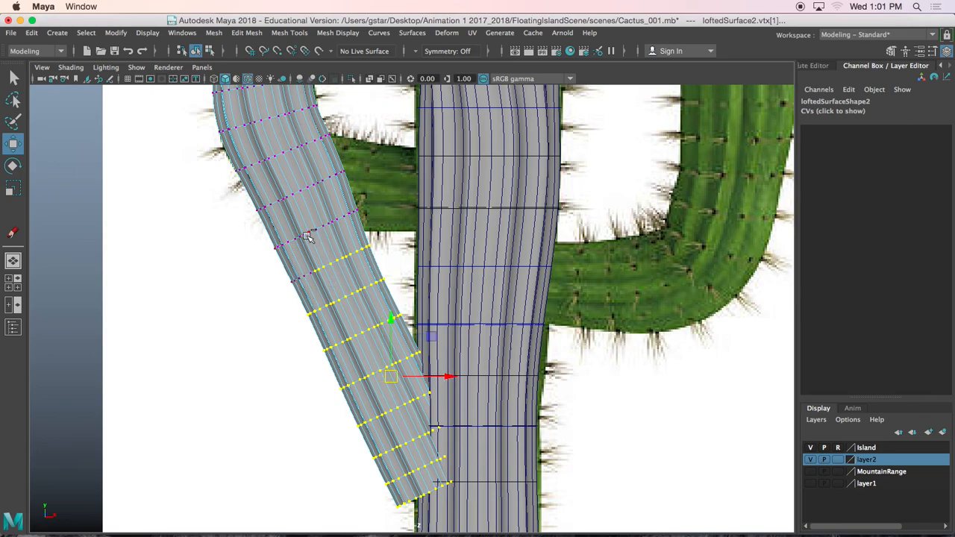
ctrl+drag(392, 265, 392, 265)
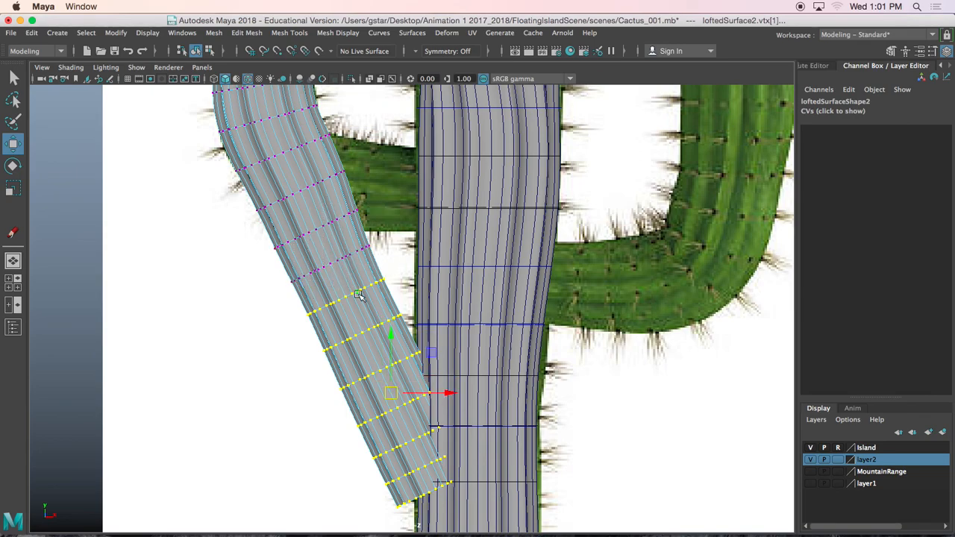
key(b)
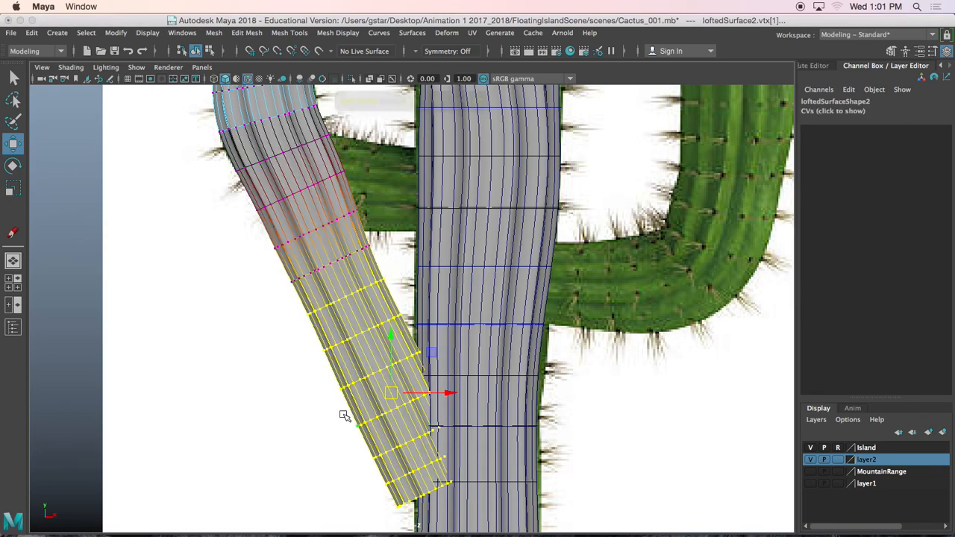
drag(390, 394, 370, 342)
key(e)
drag(387, 296, 358, 313)
key(w)
drag(371, 346, 448, 262)
- Select the edge loop at the arm's elbow and move it up and outward to round the bend
alt+middle_drag(283, 201, 337, 263)
scroll(337, 263, up, 8)
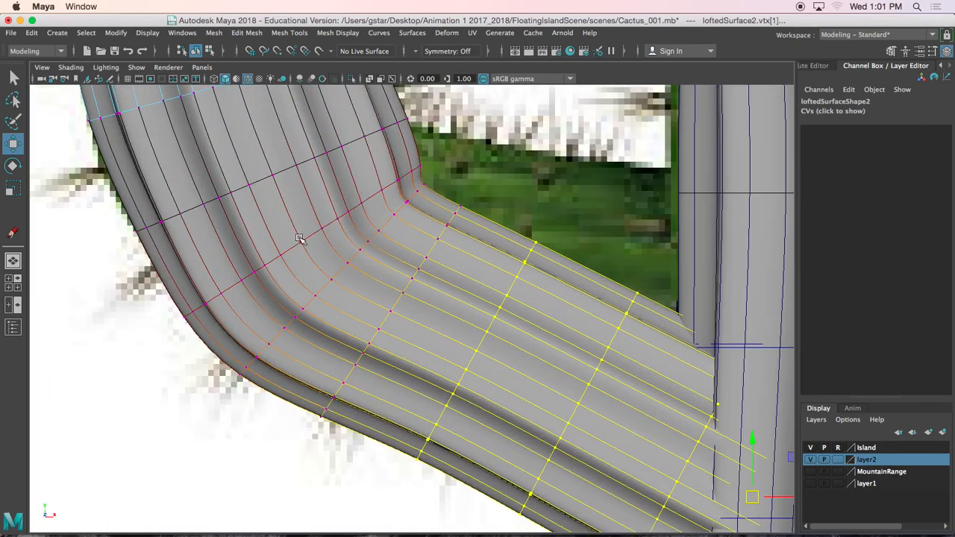
right_click(297, 237)
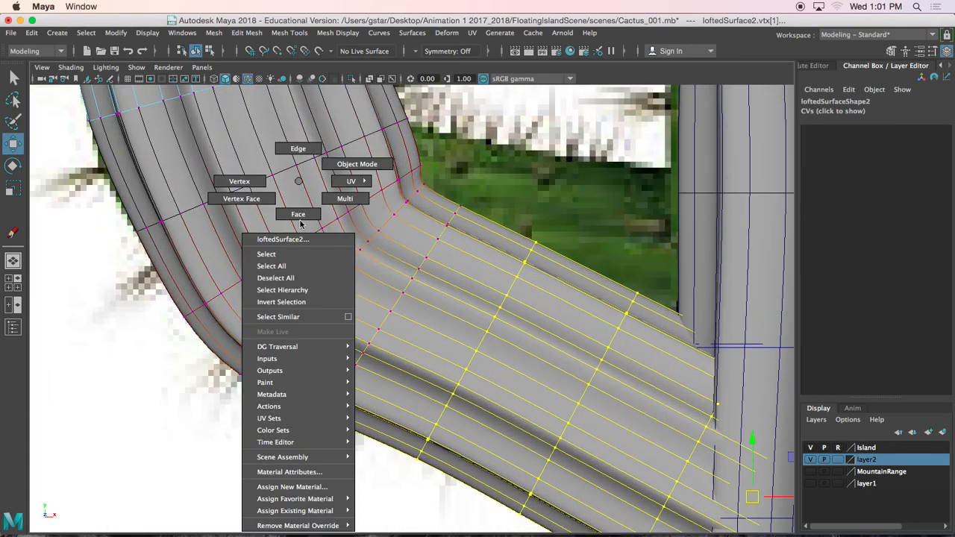
click(297, 149)
click(289, 246)
double_click(292, 246)
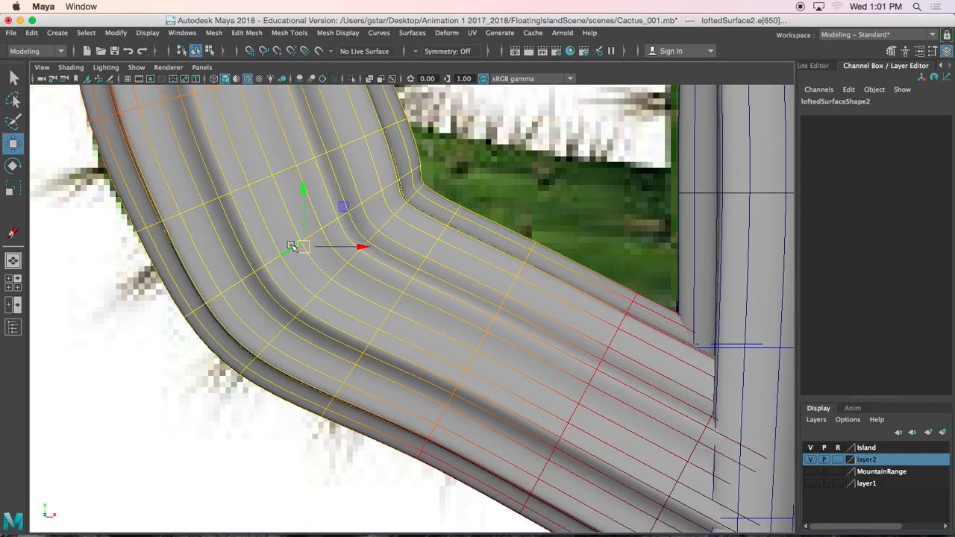
drag(302, 248, 277, 208)
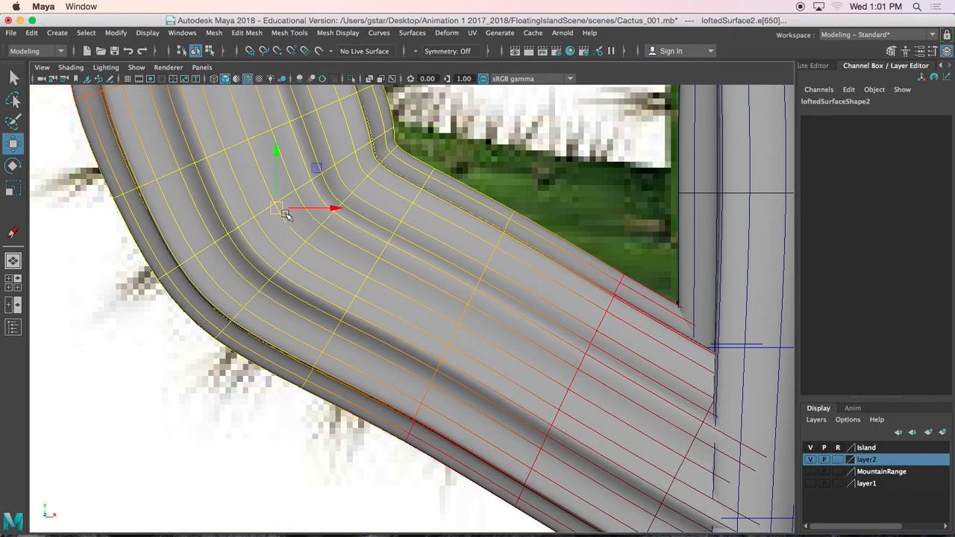
- Compare the arm's elbow with the reference, turn off Soft Select, and move the edge loops at and above the elbow outward to round the bend
alt+middle_drag(286, 214, 318, 273)
key(4)
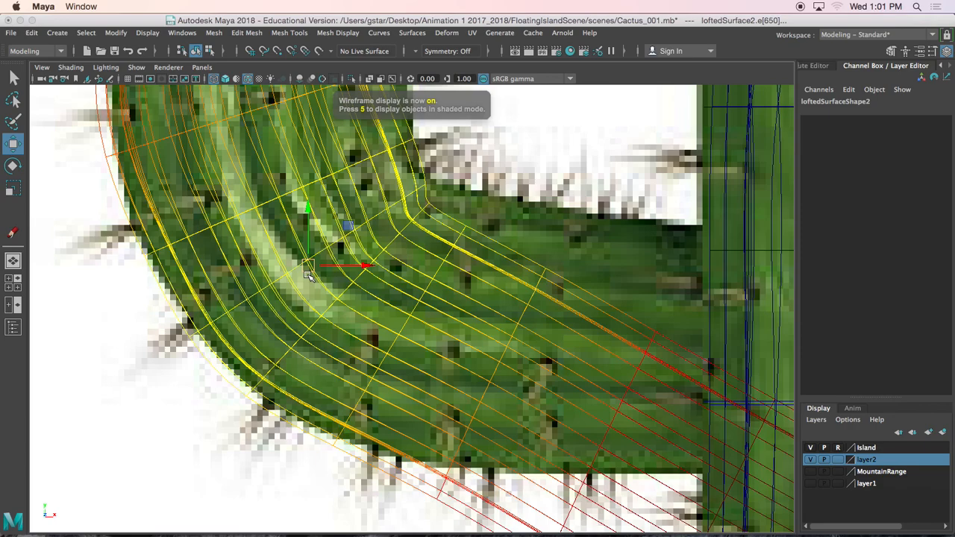
key(5)
key(b)
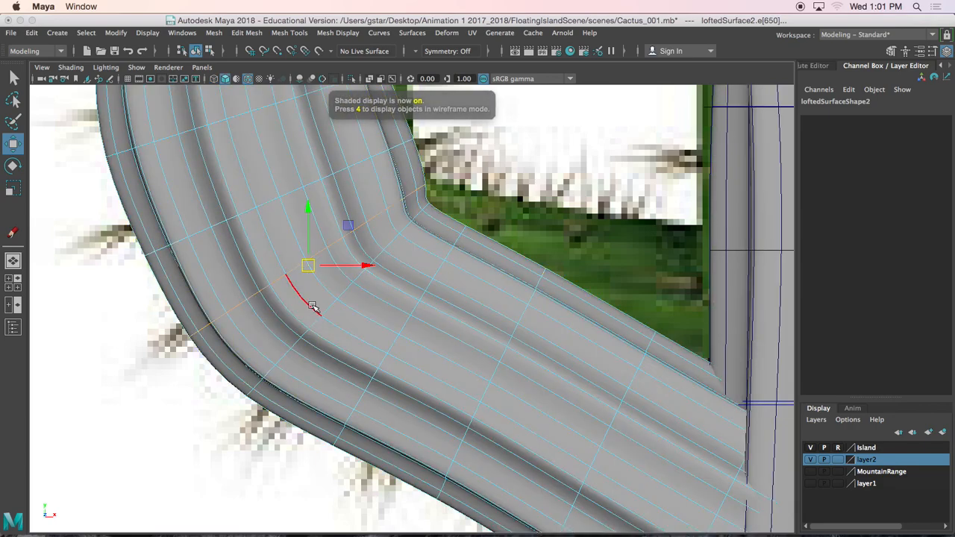
click(268, 202)
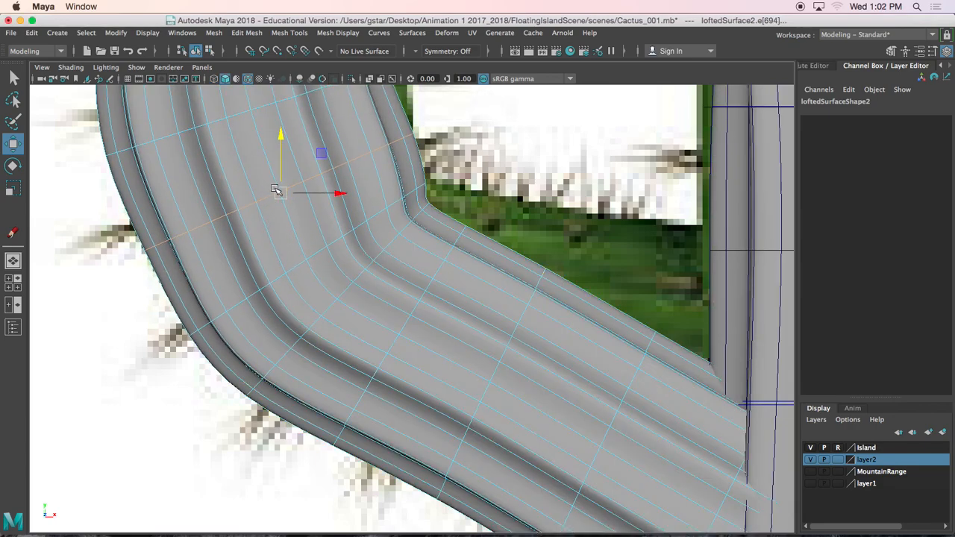
drag(276, 197, 256, 201)
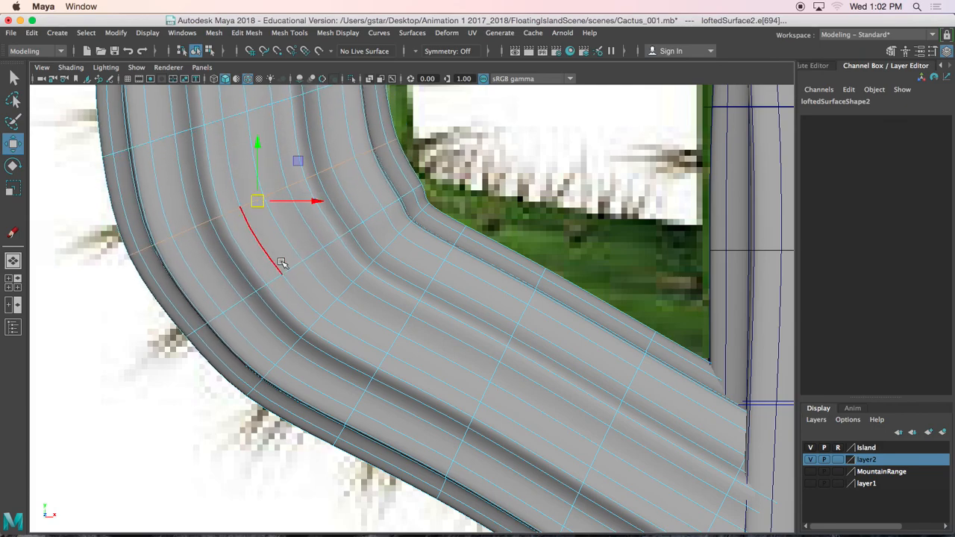
drag(301, 265, 282, 256)
- Select edge loops on the straight section above the arm's elbow and shift them sideways toward the reference outline
scroll(306, 275, down, 5)
alt+middle_drag(306, 275, 296, 295)
scroll(301, 249, down, 3)
scroll(330, 239, up, 3)
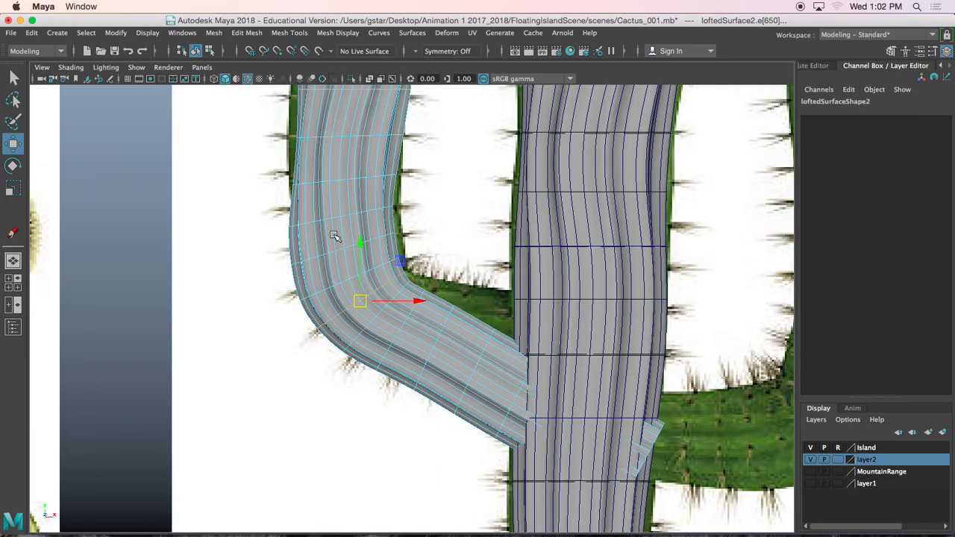
alt+middle_drag(341, 184, 358, 297)
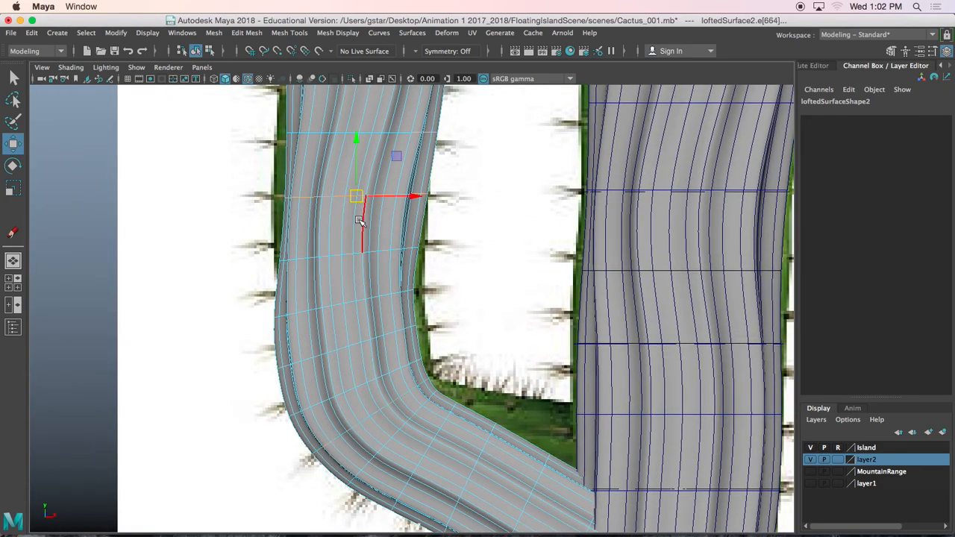
key(r)
key(w)
alt+middle_drag(366, 196, 335, 193)
click(325, 202)
click(332, 202)
drag(375, 203, 368, 203)
- Select the edge loop just below the elbow and move it slightly upward with Soft Select
alt+middle_drag(388, 455, 338, 174)
scroll(370, 289, up, 2)
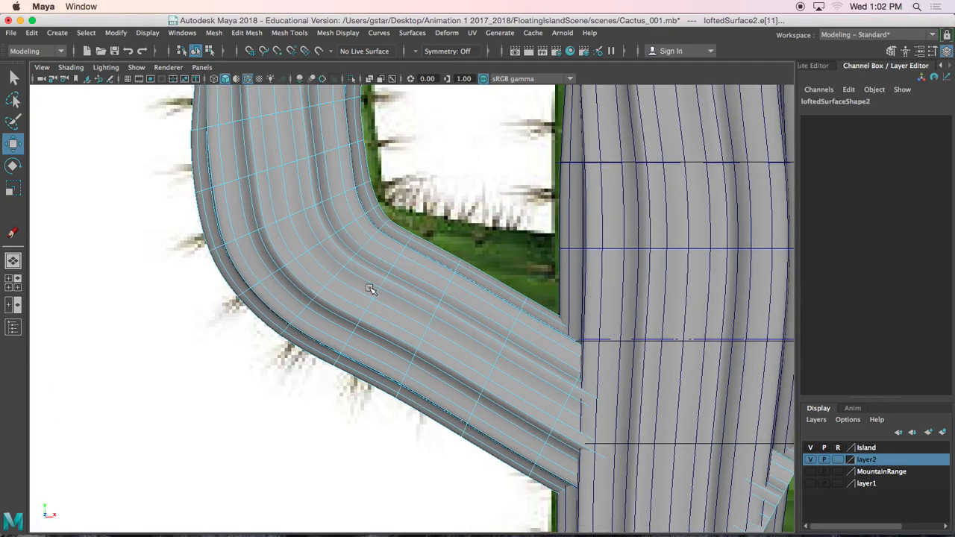
click(377, 289)
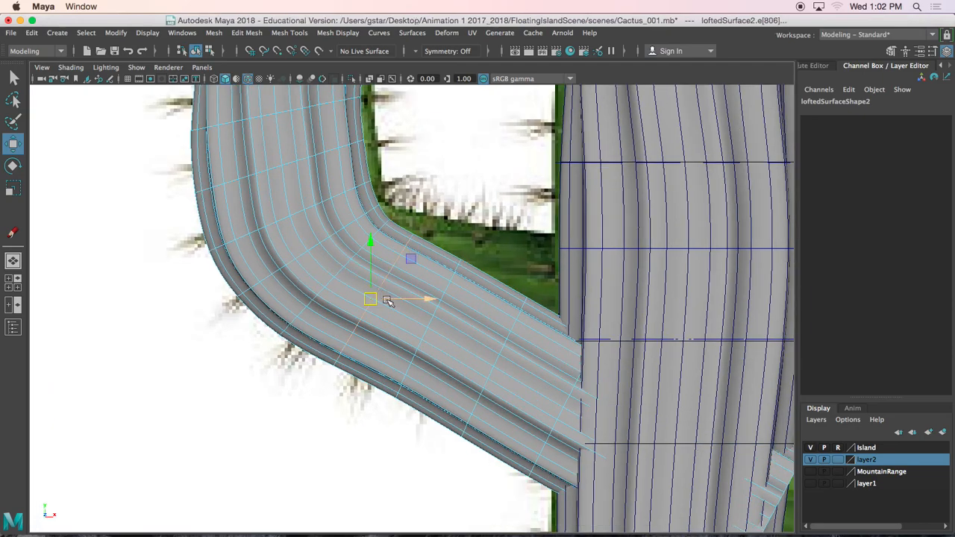
key(b)
alt+middle_drag(394, 332, 380, 309)
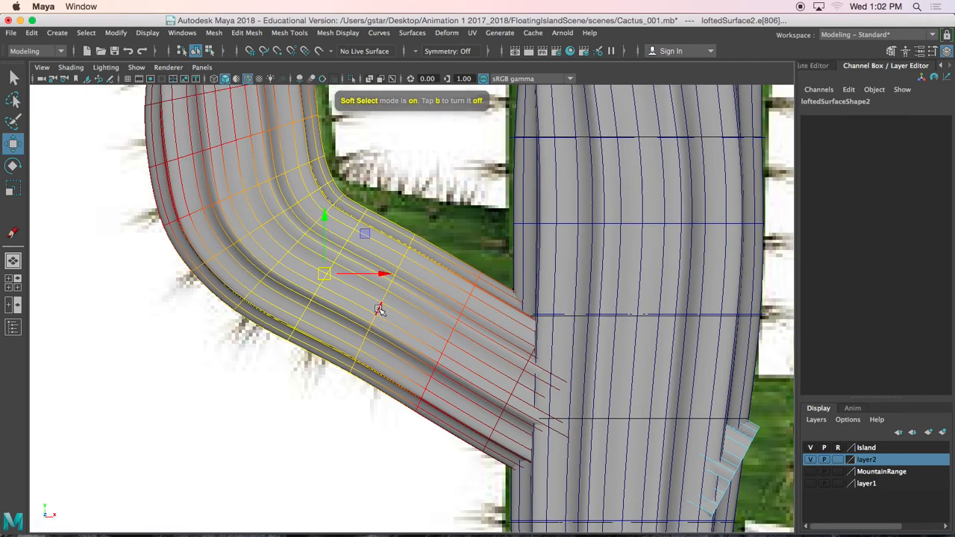
drag(323, 274, 324, 261)
- Rotate and move the following edge loop toward the main stem with Soft Select so the arm's lower section follows the horizontal reference branch
double_click(379, 297)
mouse_move(381, 293)
mouse_down()
mouse_move(384, 279)
mouse_move(377, 292)
mouse_up()
key(e)
drag(431, 269, 410, 257)
key(w)
drag(379, 290, 420, 272)
- Nudge the edge loop nearest the main stem into line with the reference branch and turn off Soft Select
alt+middle_drag(505, 313, 445, 277)
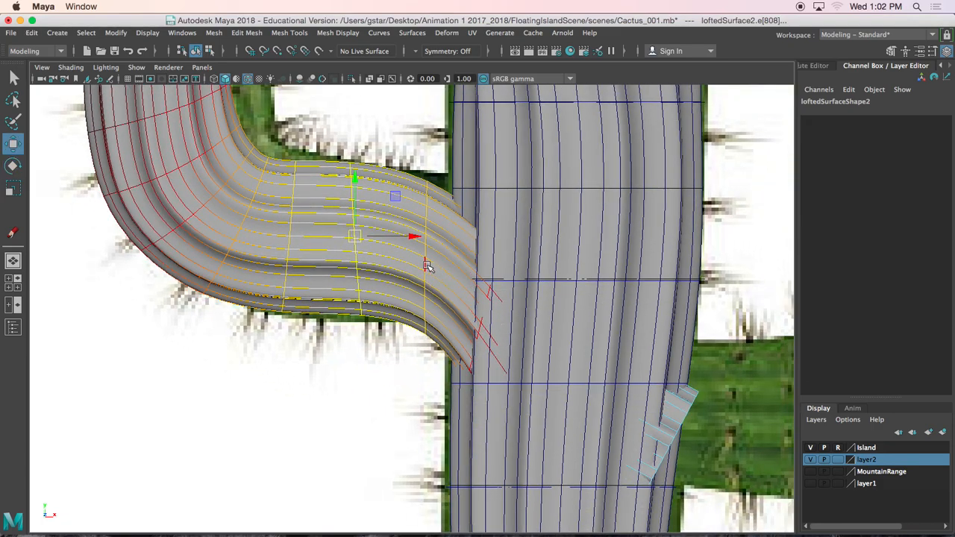
double_click(430, 266)
drag(435, 254, 432, 257)
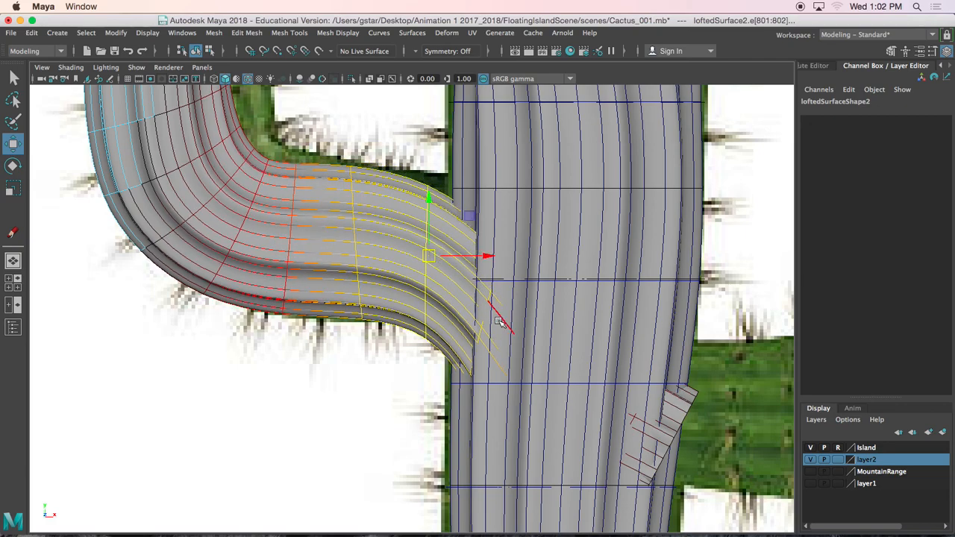
key(b)
- Select all arm faces extending through the main stem in wireframe display and delete them
alt+middle_drag(397, 235, 378, 218)
right_drag(375, 182, 422, 233)
key(4)
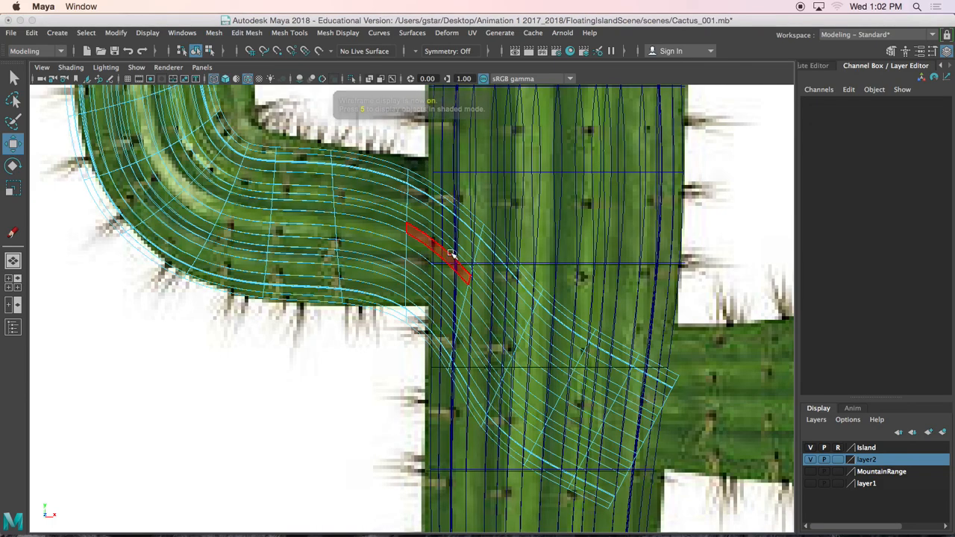
drag(442, 172, 738, 517)
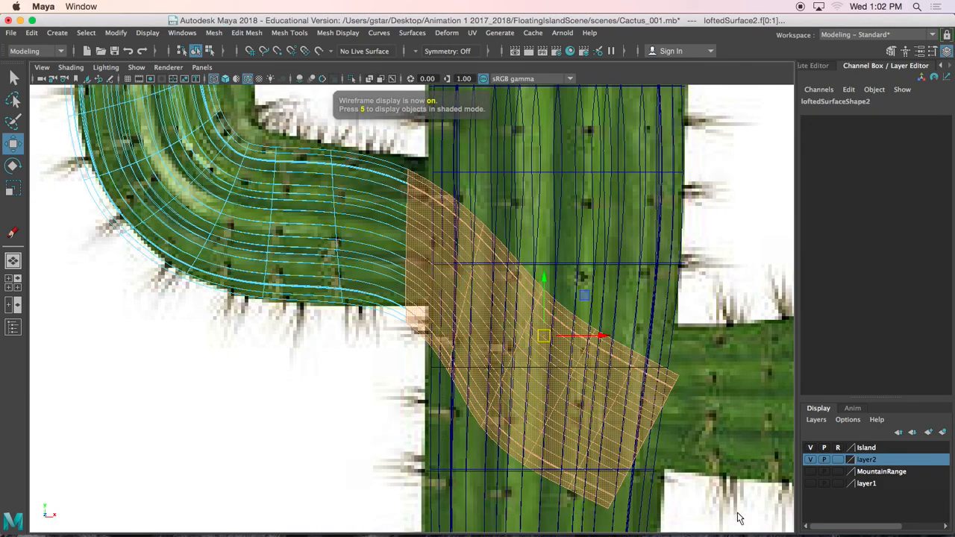
key(Delete)
key(5)
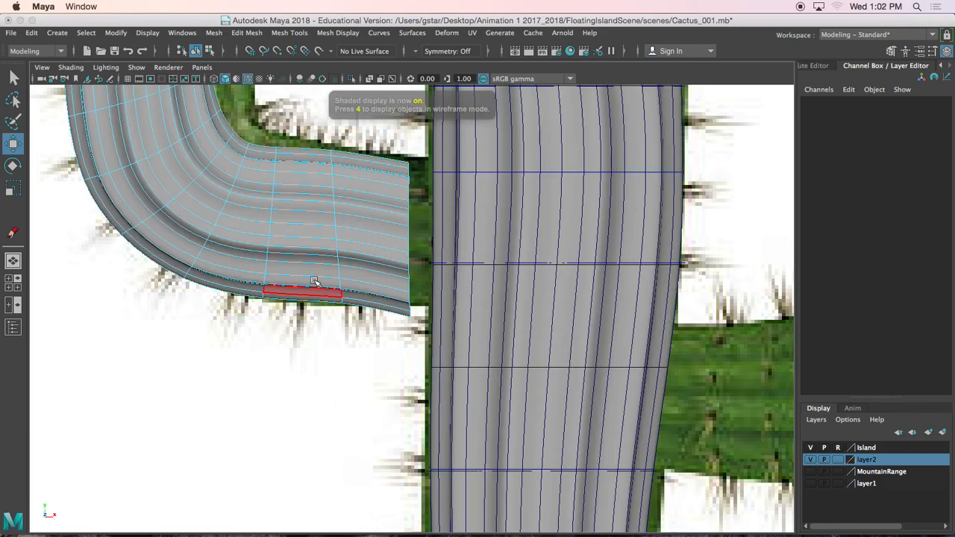
- Select the vertices around the arm's open end and move them toward the main stem to close the gap
scroll(359, 294, up, 5)
right_click(375, 182)
right_drag(373, 181, 324, 182)
drag(386, 155, 443, 398)
mouse_move(417, 272)
mouse_down()
mouse_move(456, 262)
mouse_move(427, 266)
mouse_up()
key(r)
- Examine the arm's joint with the stem in the perspective view, return to Object Mode, and compare the whole cactus with the reference
key(space)
key(space)
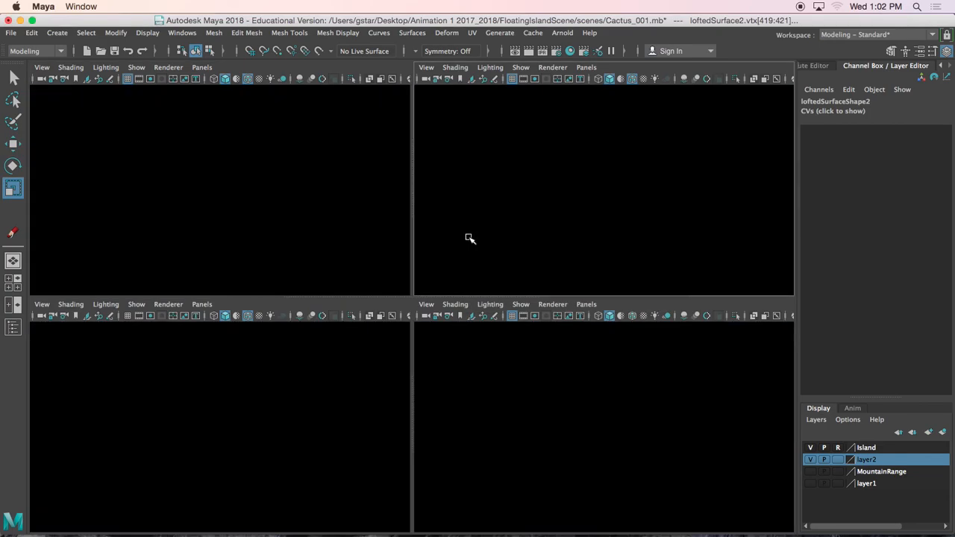
scroll(503, 241, up, 10)
alt+drag(331, 294, 403, 314)
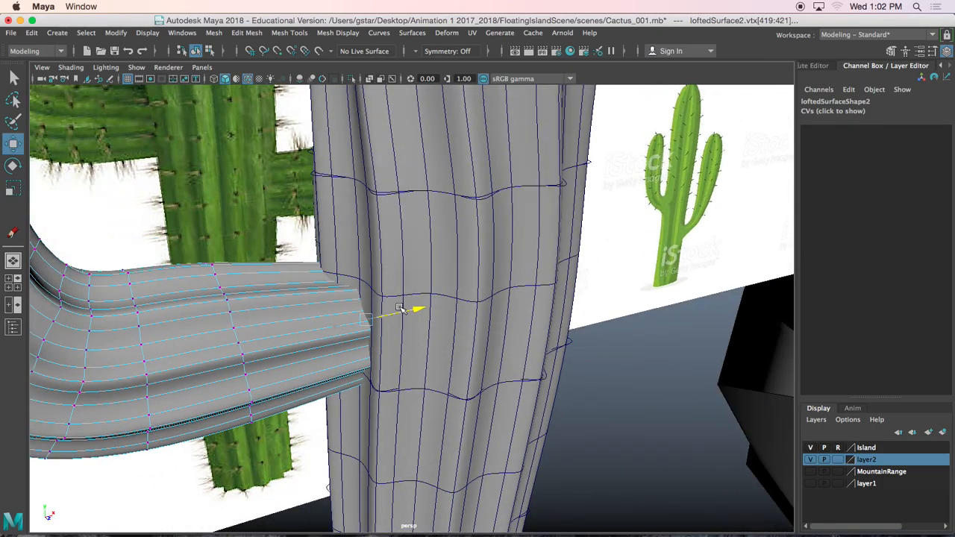
scroll(373, 321, up, 5)
alt+drag(349, 326, 279, 283)
right_drag(276, 181, 305, 258)
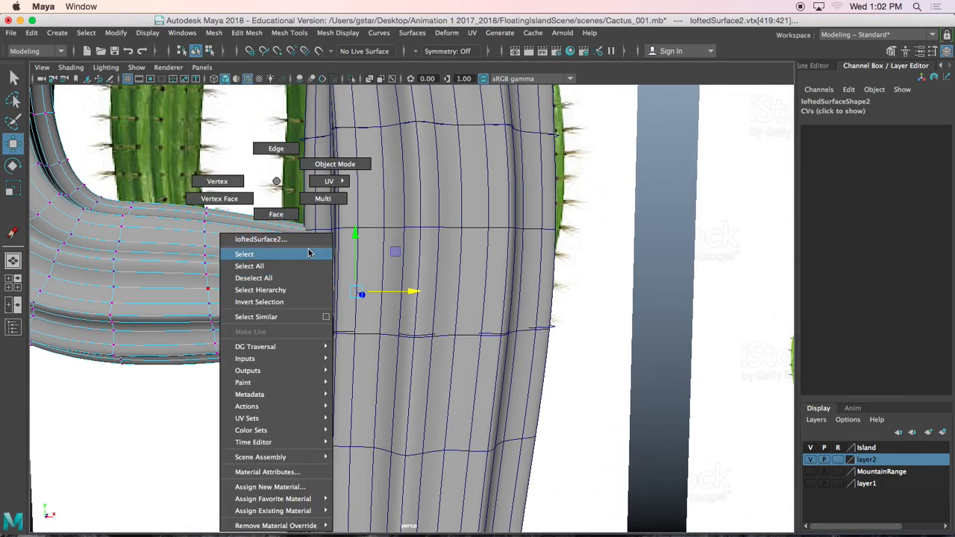
right_drag(328, 169, 329, 165)
scroll(258, 284, down, 5)
alt+drag(386, 313, 330, 321)
scroll(379, 299, down, 3)
click(218, 226)
scroll(315, 336, down, 7)
alt+drag(341, 360, 369, 367)
scroll(362, 350, up, 5)
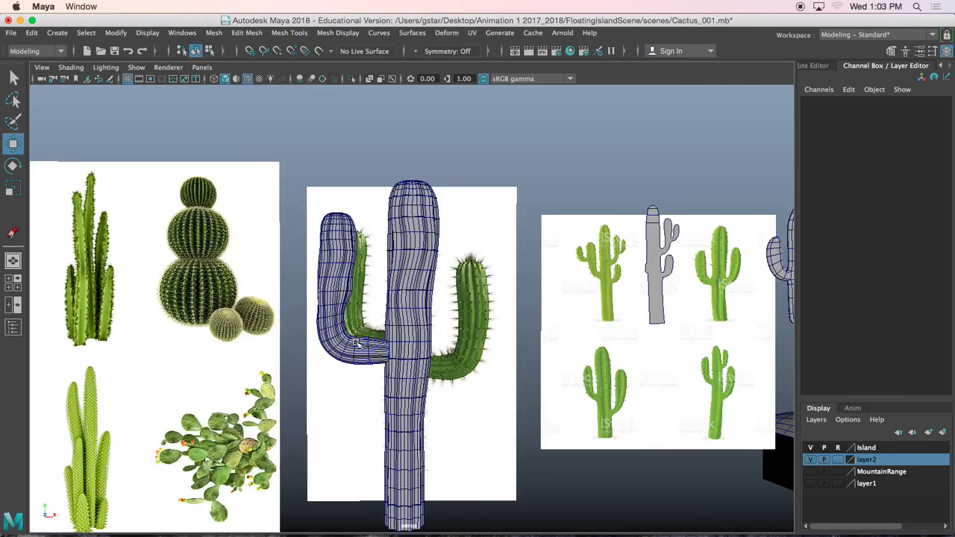
- Duplicate the finished arm in the front view and move the copy across to the other side of the main stem
click(358, 343)
key(space)
key(space)
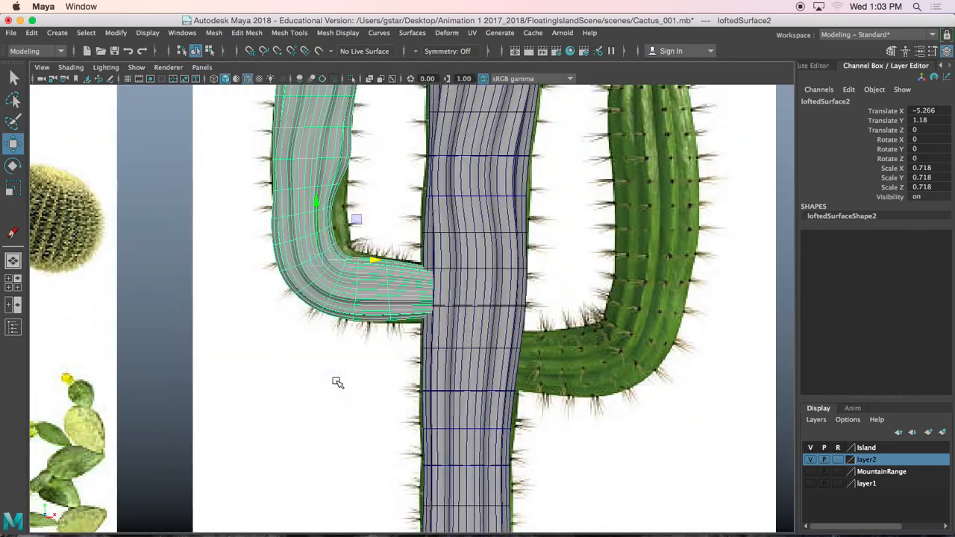
alt+drag(337, 382, 366, 380)
drag(341, 281, 566, 310)
- Rotate the duplicated arm 180 degrees around Y and move it onto the reference's right arm
key(e)
alt+middle_drag(566, 310, 502, 321)
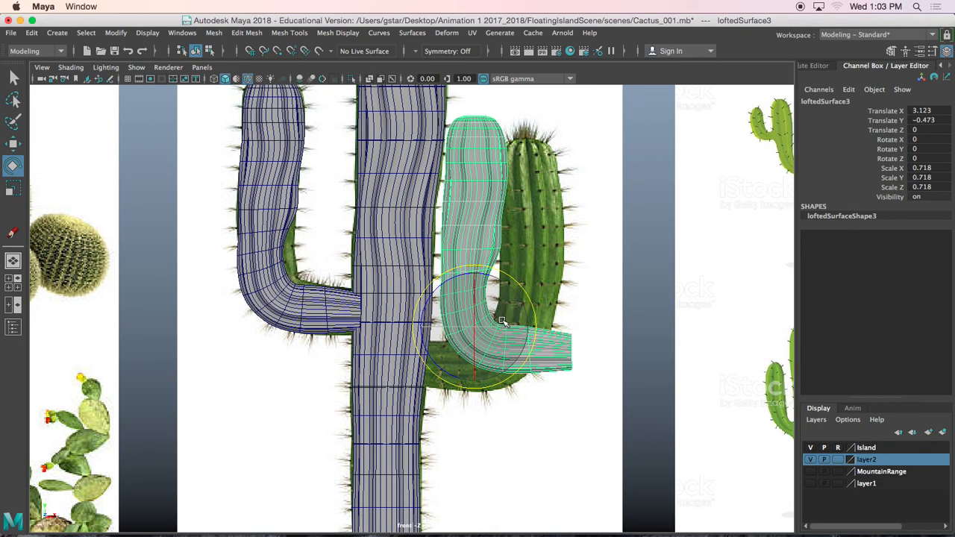
drag(452, 327, 595, 319)
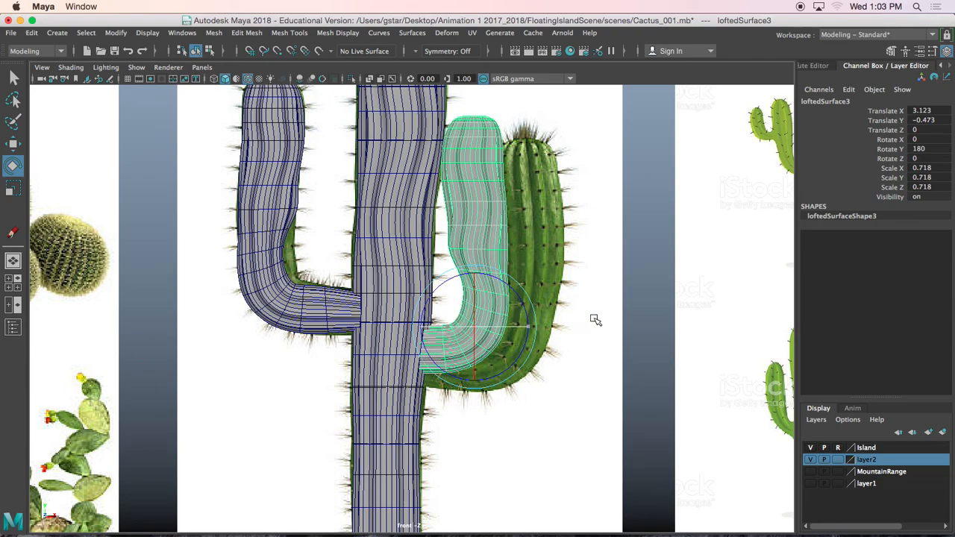
drag(514, 331, 532, 330)
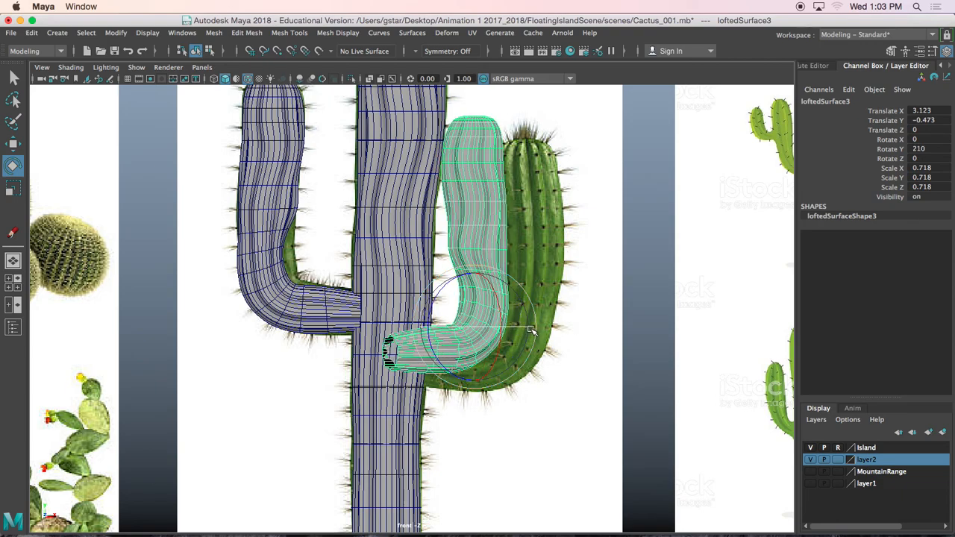
key(ctrl+z)
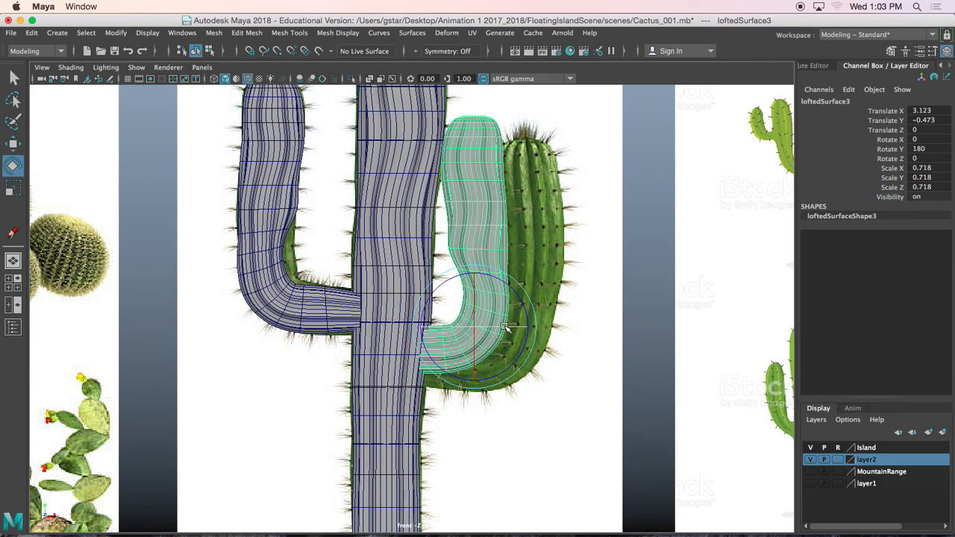
drag(495, 327, 531, 344)
scroll(568, 321, up, 5)
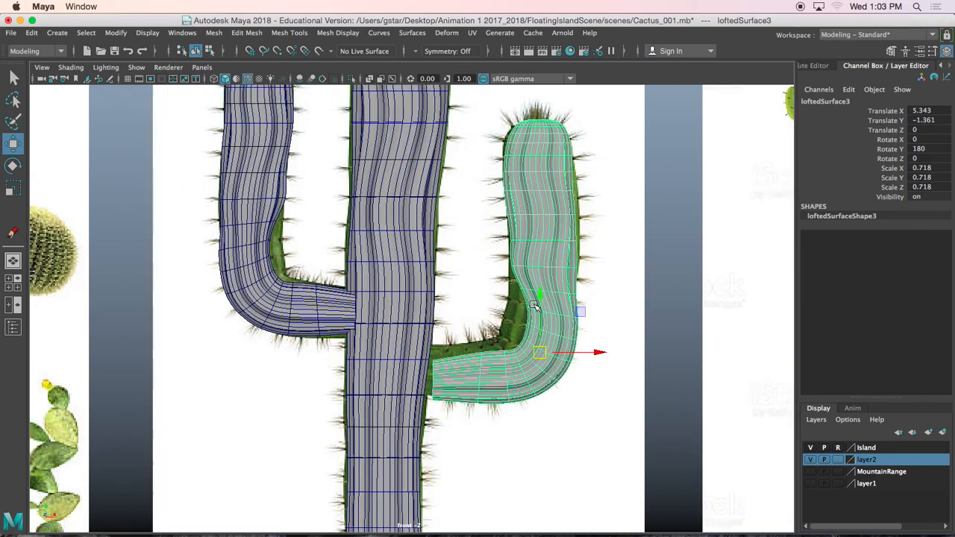
- Switch the right arm to edge selection and shift an edge loop on its upright section toward the reference outline
scroll(590, 302, up, 4)
right_drag(515, 182, 515, 149)
scroll(559, 221, up, 3)
alt+middle_drag(559, 221, 426, 230)
scroll(426, 231, up, 4)
click(475, 222)
double_click(475, 223)
mouse_move(511, 223)
mouse_down()
mouse_move(474, 228)
mouse_move(521, 225)
mouse_up()
key(r)
- Move the edge loop above the right arm's bend inward toward the main stem to straighten the upright section
double_click(512, 340)
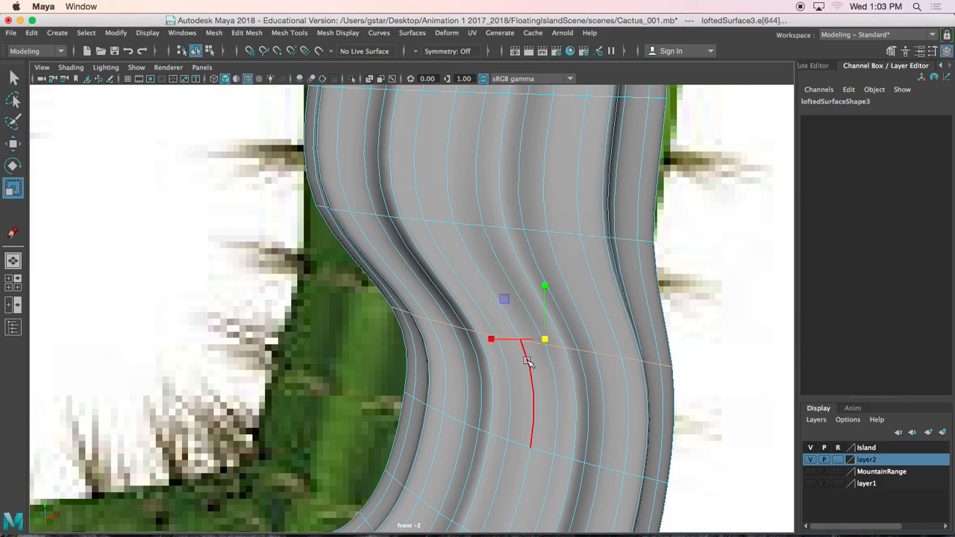
key(w)
drag(545, 337, 515, 349)
key(r)
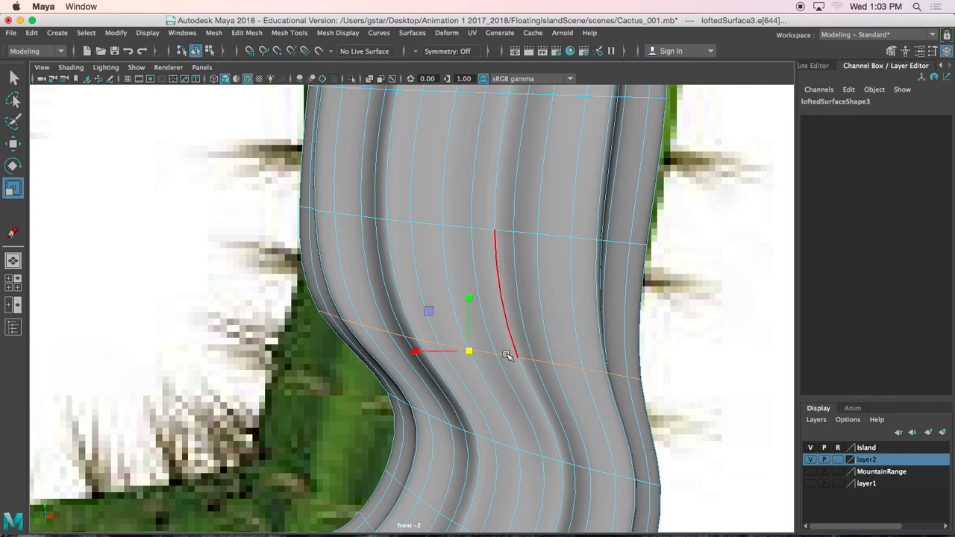
- Select the edge loops around the right arm's elbow and reposition them to follow the reference curve
alt+middle_drag(487, 447, 466, 322)
click(478, 352)
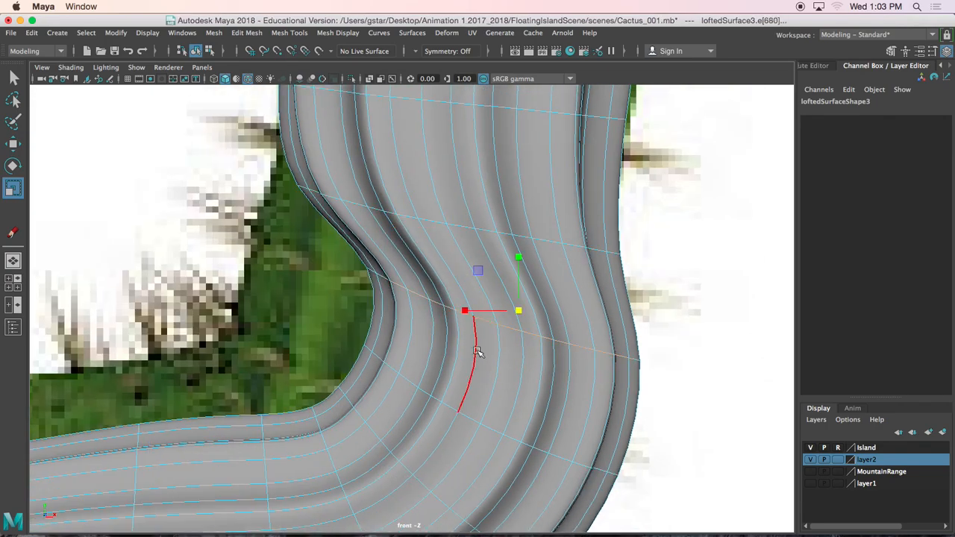
click(470, 418)
alt+middle_drag(463, 469, 437, 374)
click(383, 382)
key(q)
key(w)
- Select the edge loops of the right arm's horizontal section, including its open end, and move them down and into the main stem
alt+middle_drag(484, 365, 467, 288)
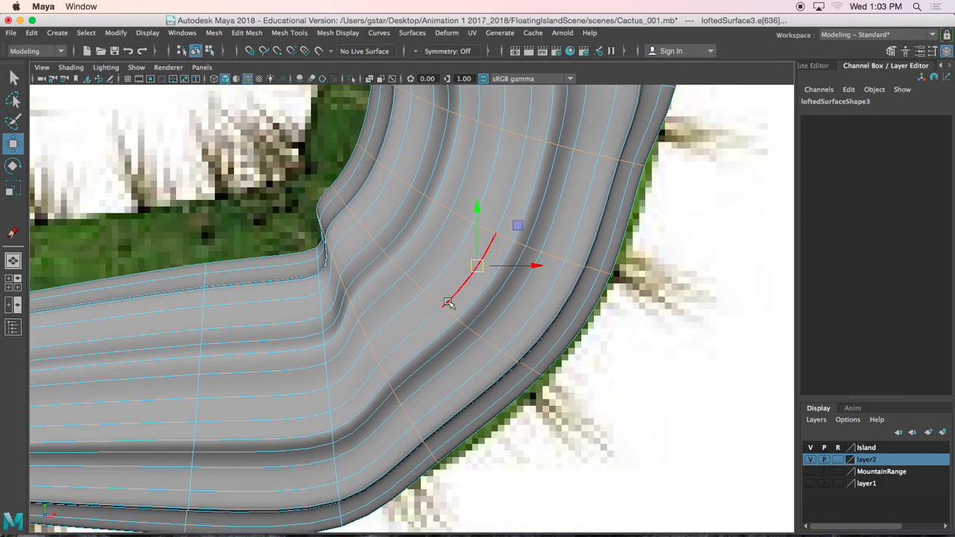
click(323, 354)
alt+middle_drag(331, 358, 448, 252)
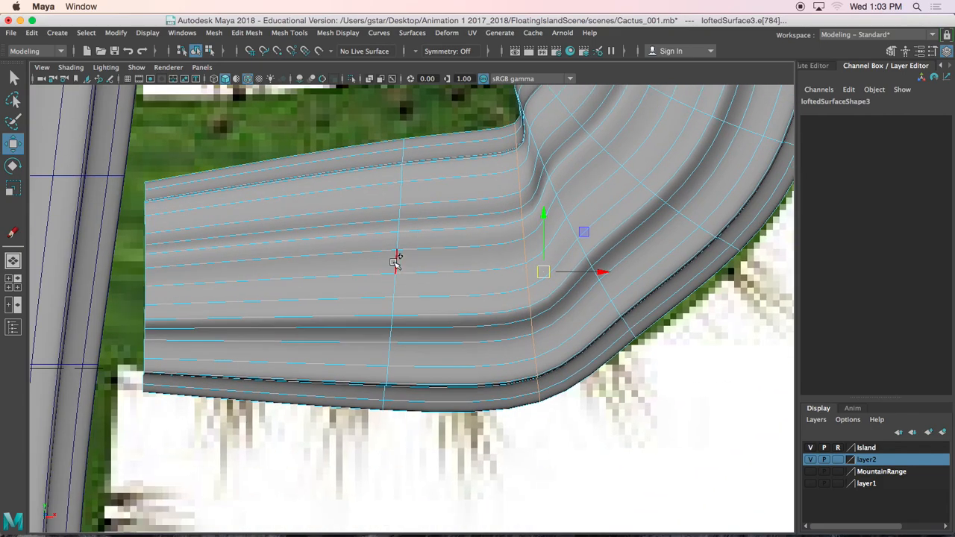
shift+click(148, 280)
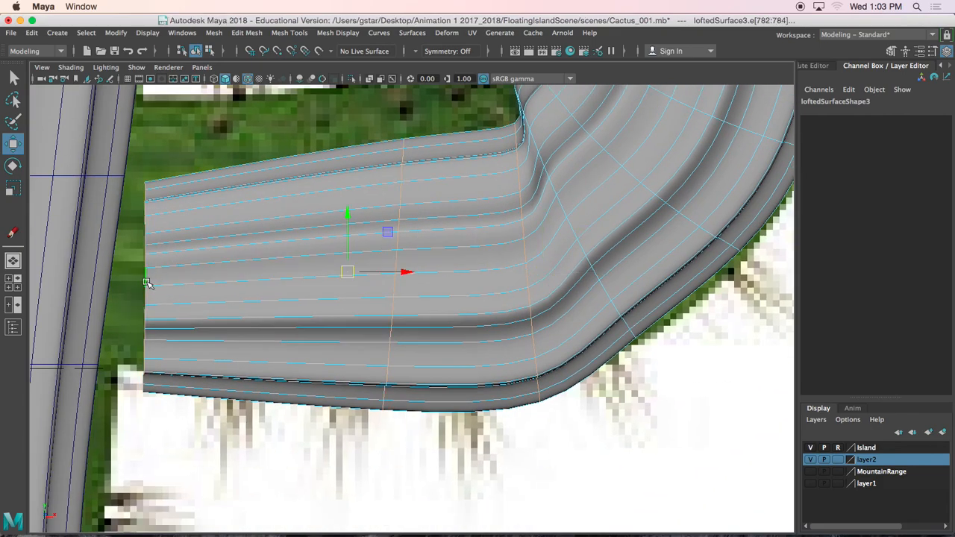
alt+middle_drag(335, 271, 306, 319)
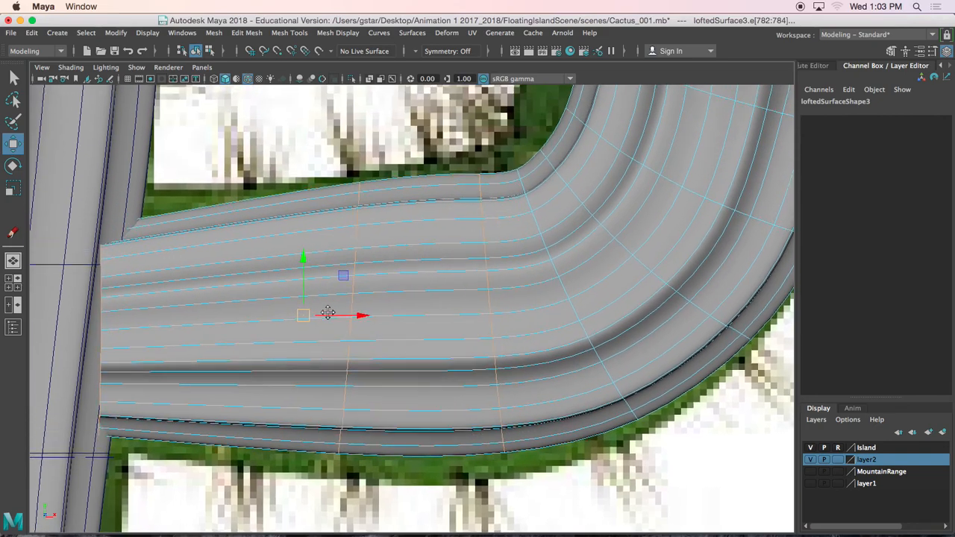
- Scale up the two middle edge loops of the right arm's horizontal section to match the reference branch's thickness
click(354, 259)
key(r)
drag(375, 320, 524, 317)
click(486, 300)
- Rotate the two neighbouring edge loops at the right arm's elbow to adjust the bend
click(551, 271)
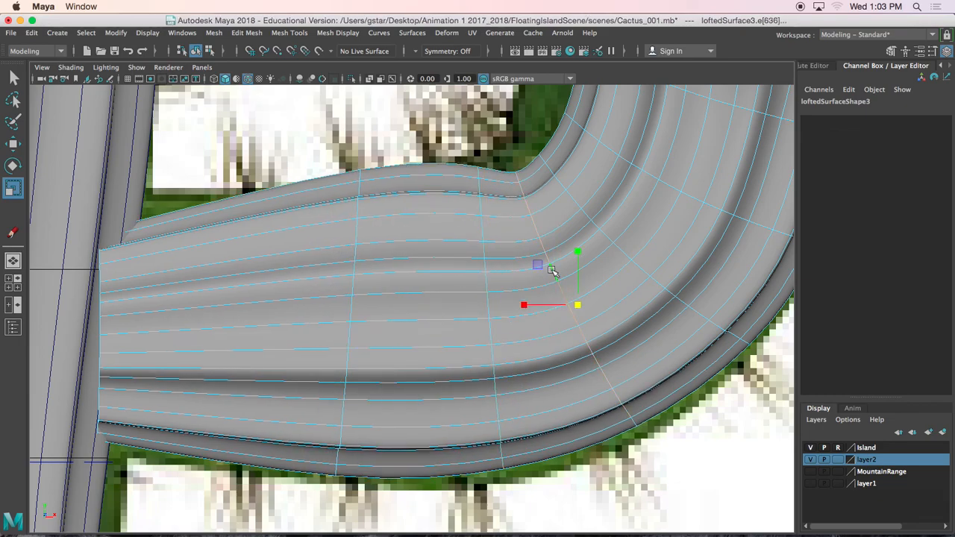
key(e)
mouse_move(591, 317)
mouse_down()
mouse_move(600, 330)
mouse_move(589, 311)
mouse_up()
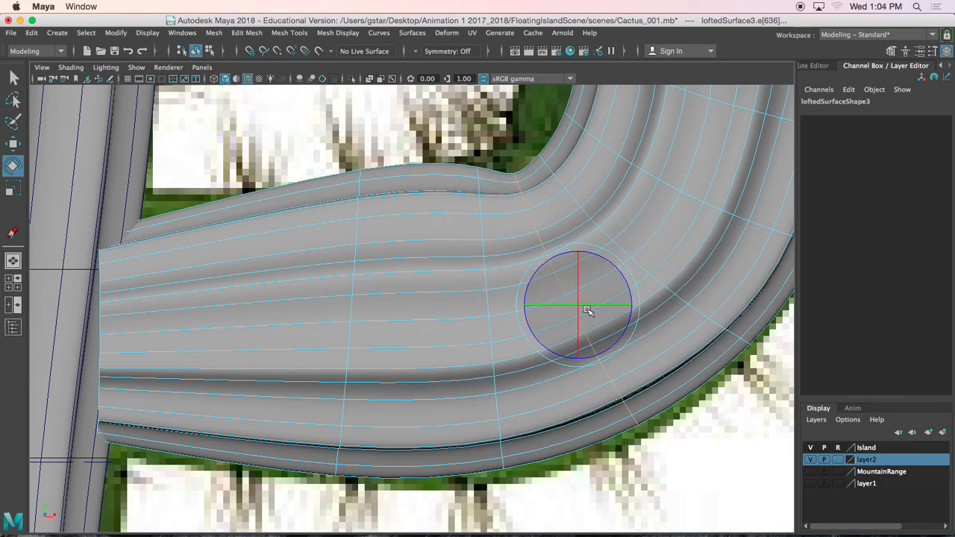
click(603, 234)
drag(620, 233, 621, 256)
- Select the edge loop at the right arm's open end and scale it up where it meets the main stem
key(r)
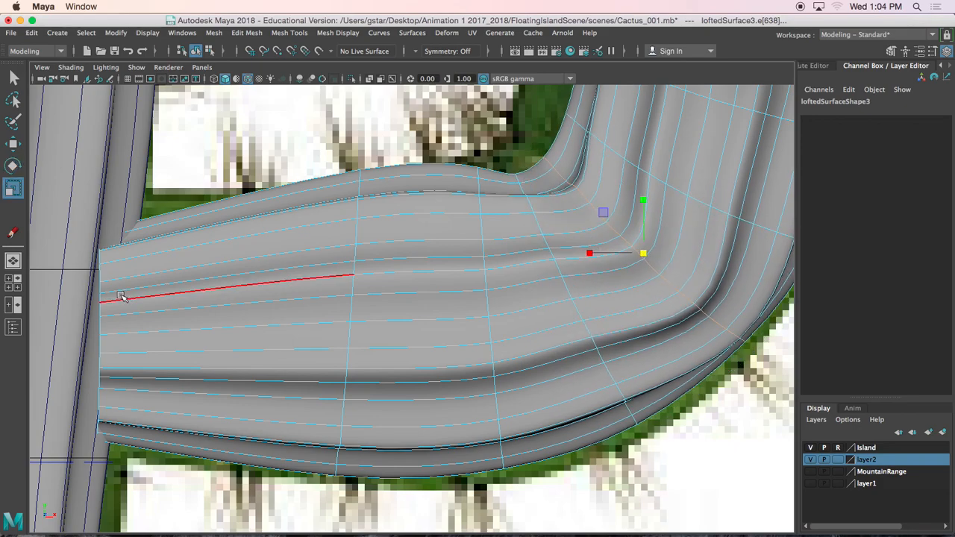
click(103, 309)
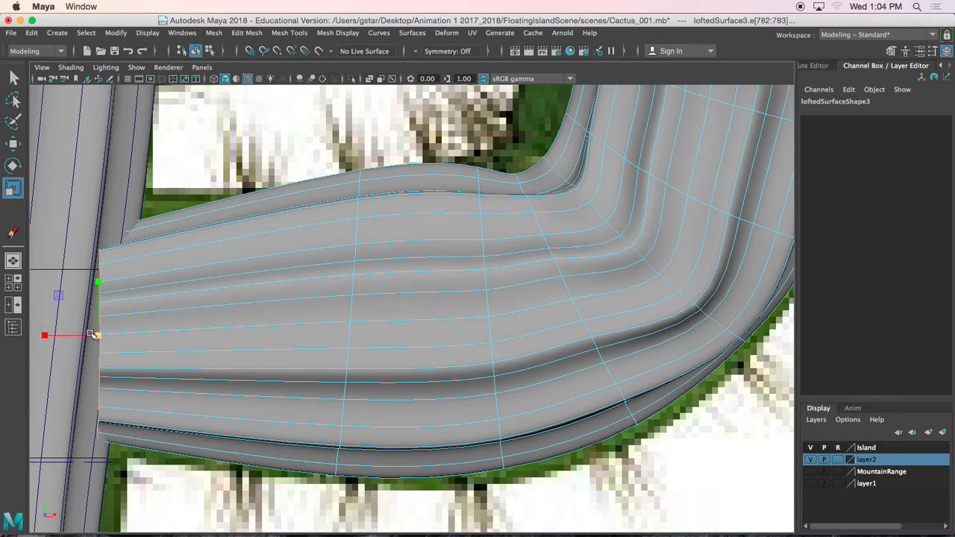
key(w)
scroll(100, 338, down, 5)
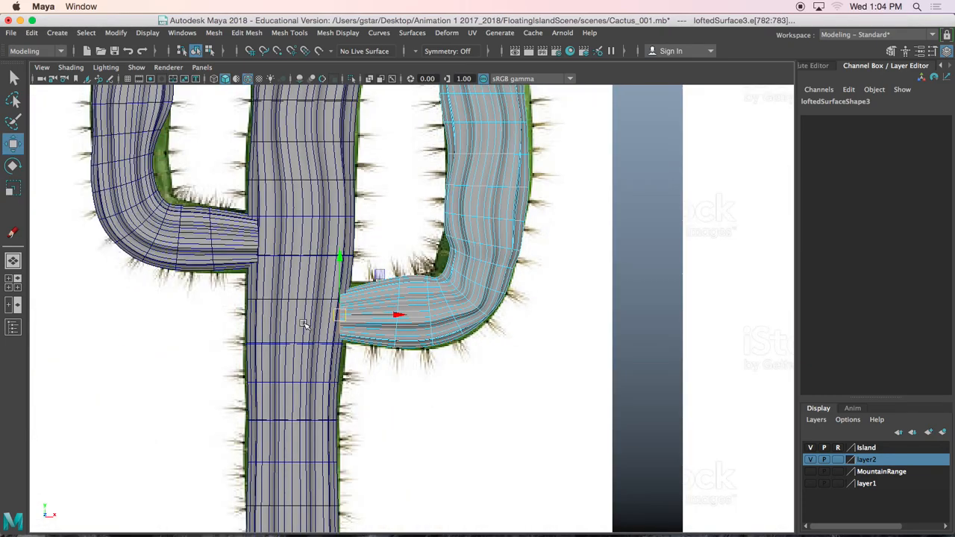
key(r)
drag(345, 316, 355, 315)
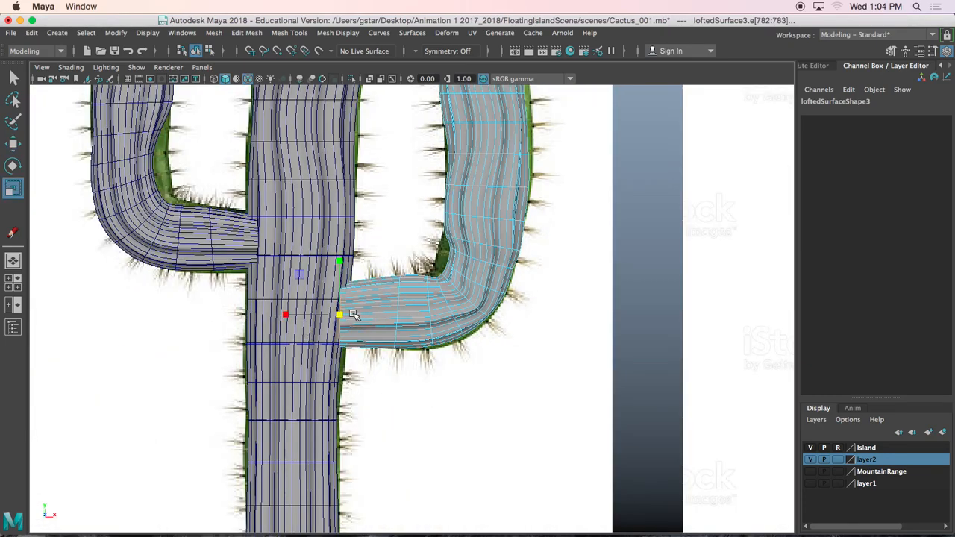
- Scale up the edge loops around the right arm's elbow and shift them to follow the reference bend
scroll(458, 269, up, 3)
click(504, 239)
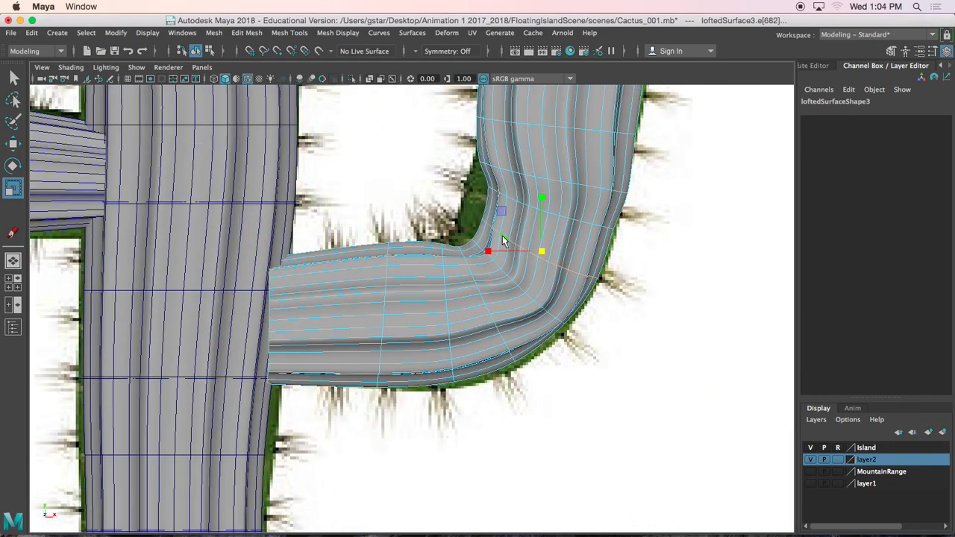
mouse_move(546, 250)
mouse_down()
mouse_move(562, 250)
mouse_move(535, 249)
mouse_up()
key(w)
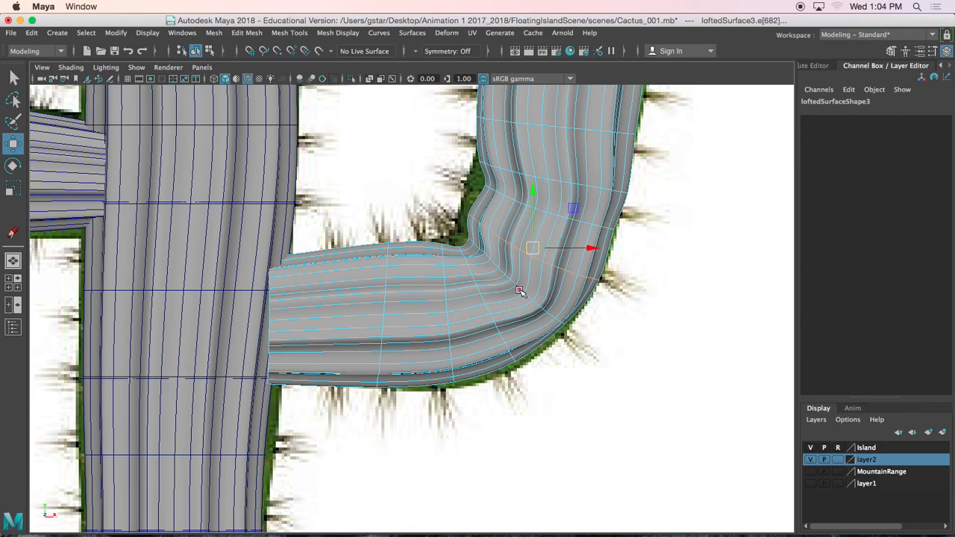
drag(514, 282, 512, 280)
key(r)
drag(551, 203, 544, 205)
key(w)
scroll(544, 206, down, 8)
right_drag(468, 183, 526, 160)
- Adjust the vertices at the right arm's open end in the perspective view and return to object mode
key(space)
key(space)
scroll(591, 200, up, 5)
alt+drag(518, 350, 520, 265)
right_drag(519, 265, 521, 153)
alt+drag(527, 232, 471, 228)
right_drag(456, 229, 400, 213)
drag(373, 150, 416, 377)
alt+drag(442, 315, 443, 356)
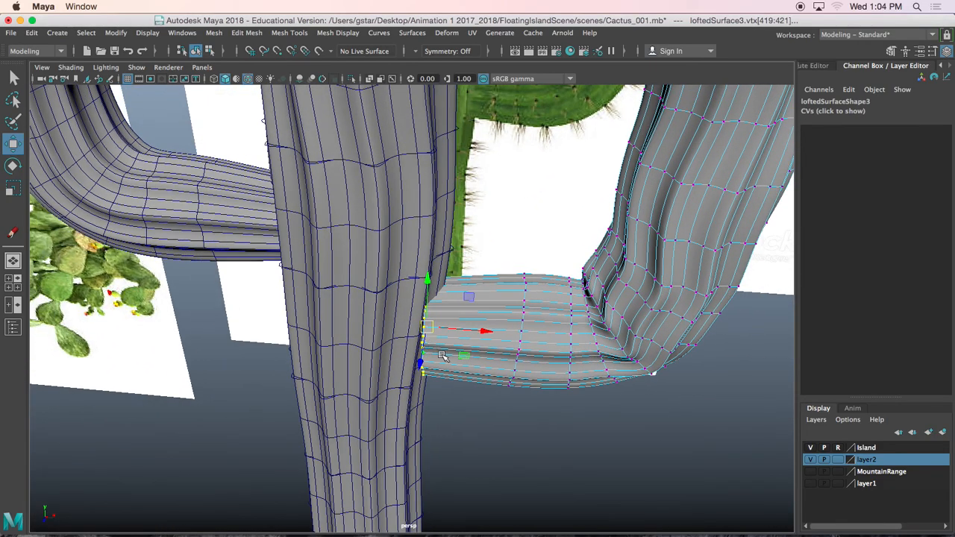
key(r)
alt+drag(437, 320, 386, 331)
key(w)
right_drag(437, 327, 495, 165)
scroll(493, 283, down, 4)
click(445, 419)
alt+drag(445, 419, 416, 308)
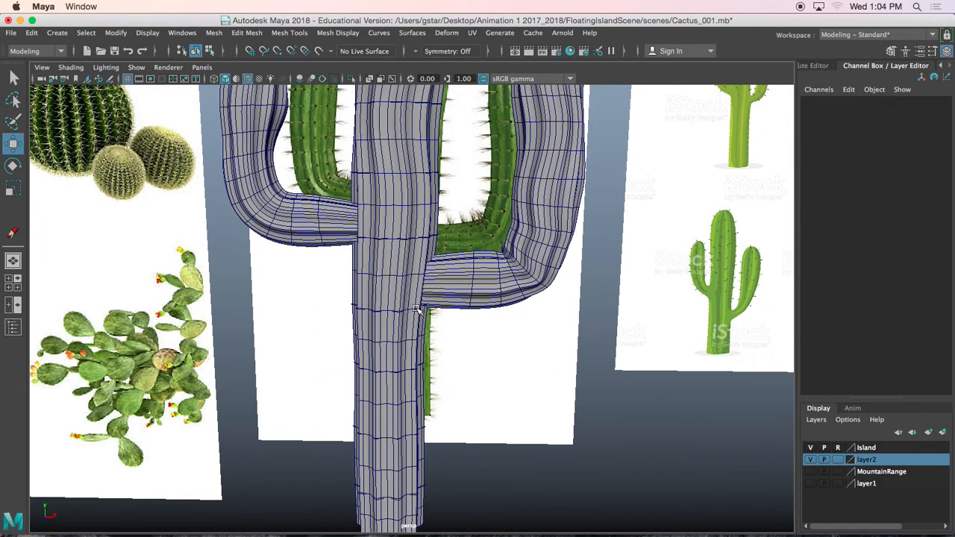
- Delete the history of the main stem and both arms and freeze their transformations
click(407, 287)
alt+middle_drag(410, 250, 415, 362)
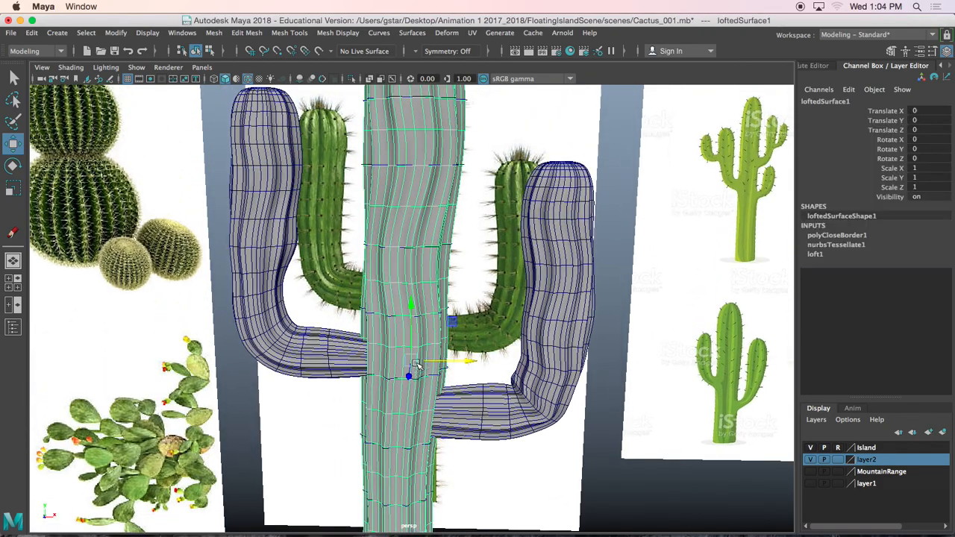
click(256, 210)
click(549, 233)
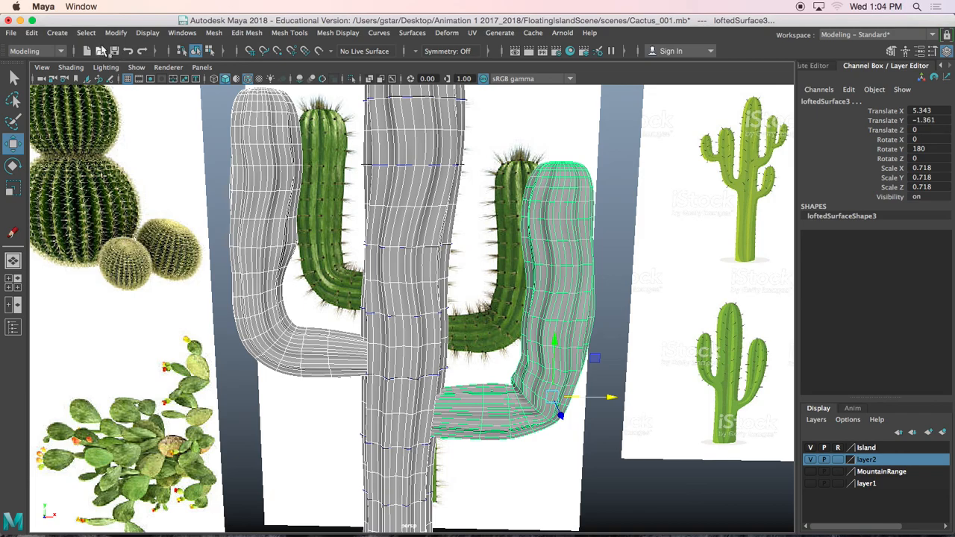
click(32, 33)
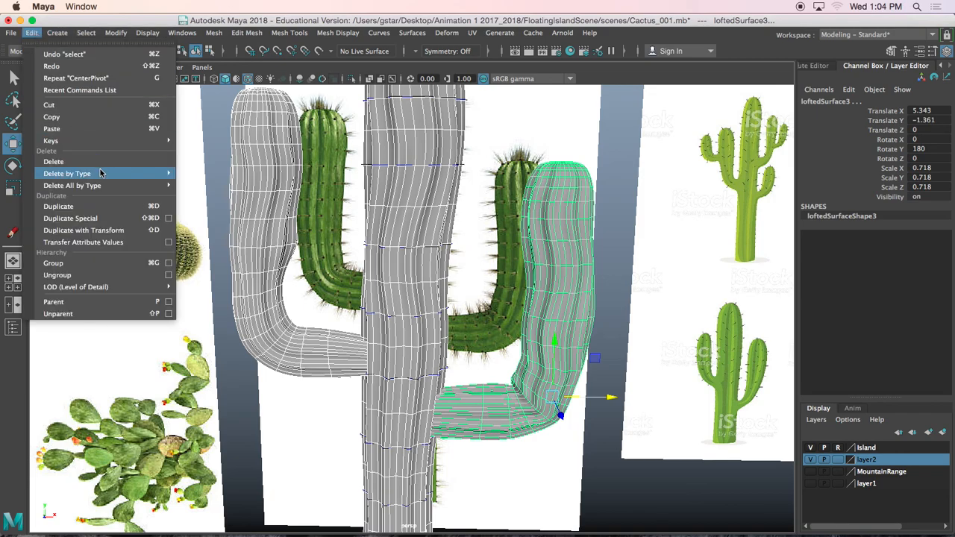
mouse_move(139, 174)
click(203, 183)
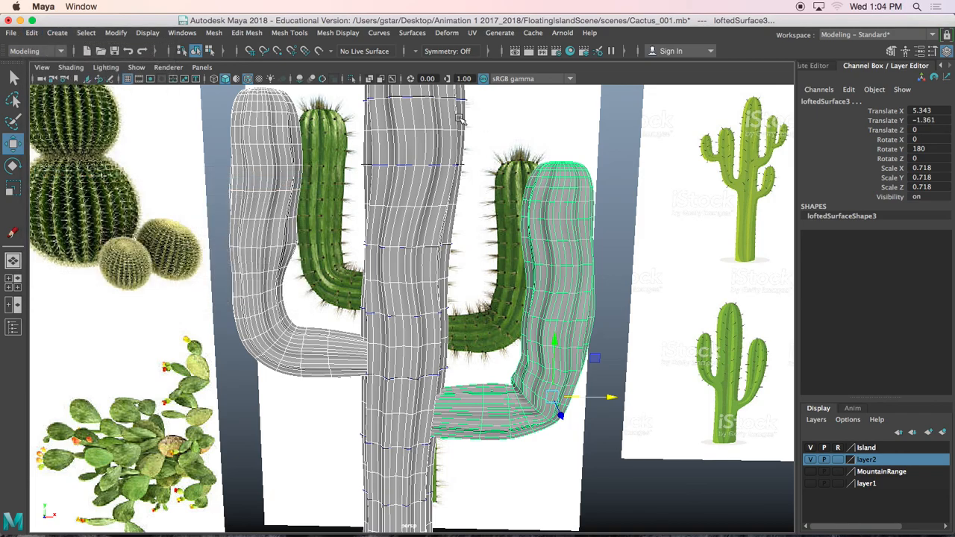
click(116, 33)
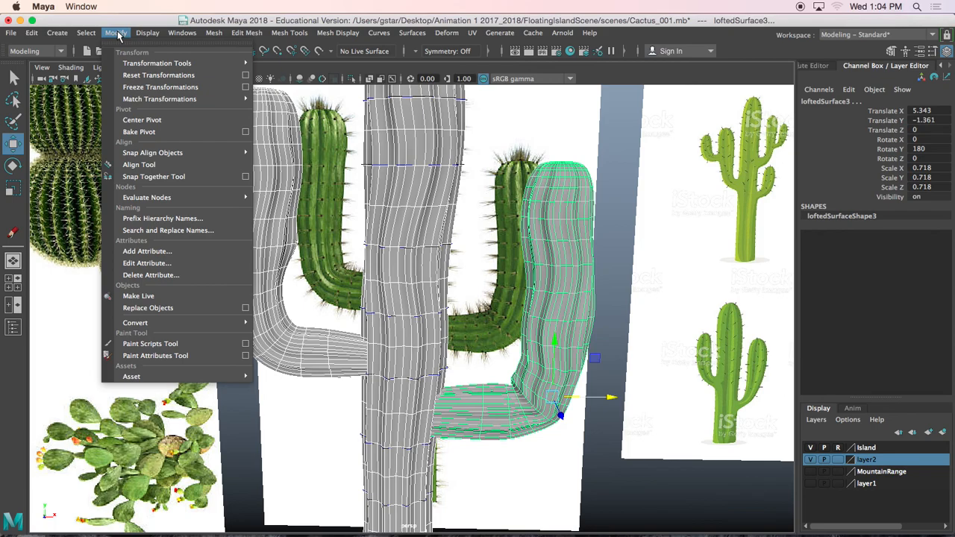
click(150, 88)
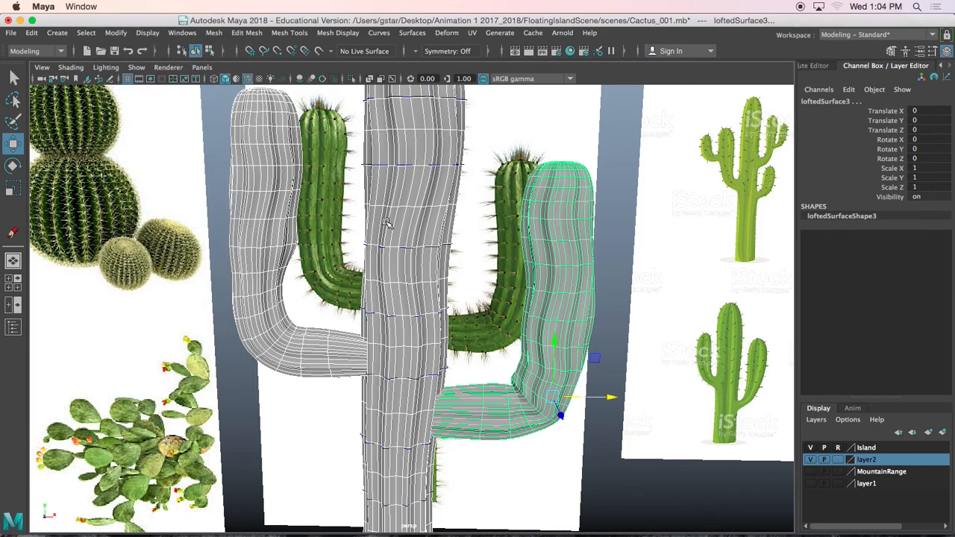
scroll(394, 219, down, 2)
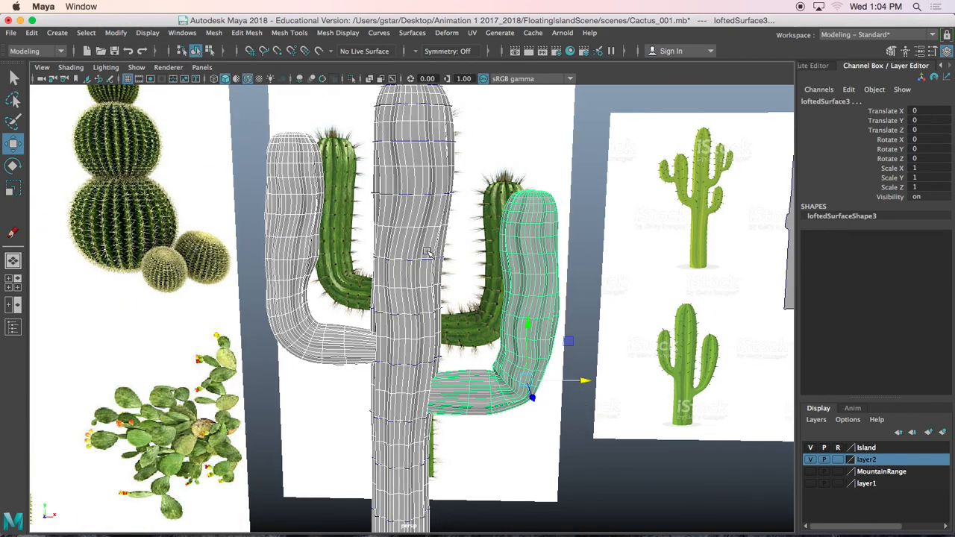
- Group the main stem and both arms and rename the group Cactus2
shift+click(429, 252)
key(ctrl+g)
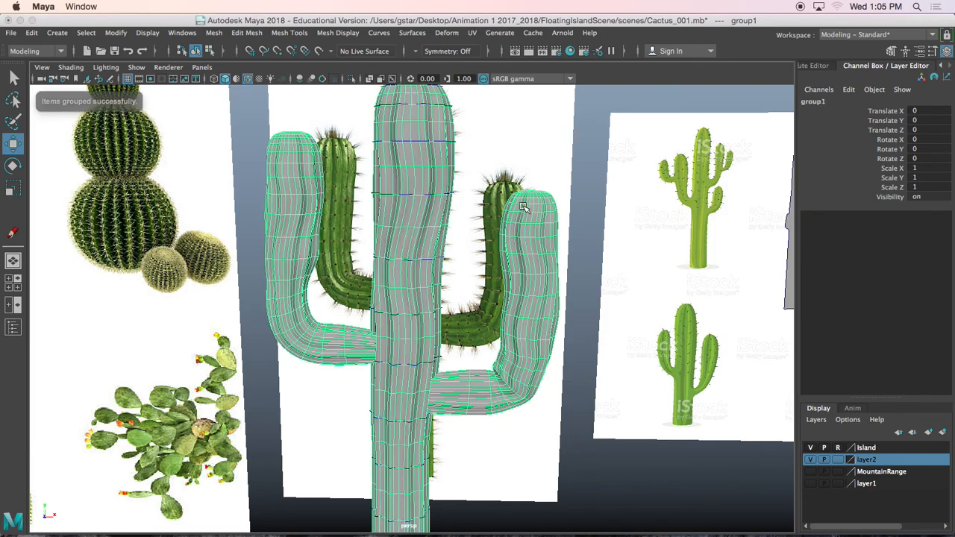
click(828, 102)
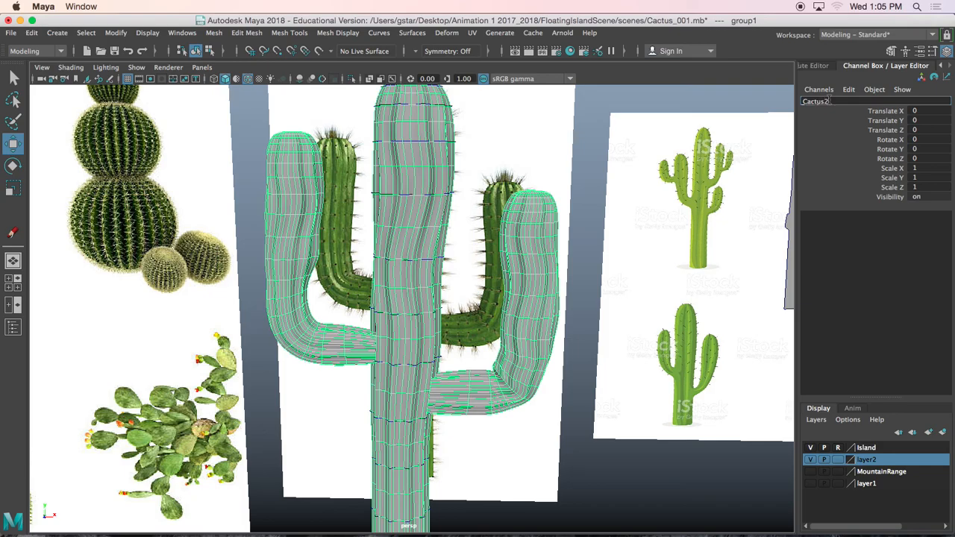
key(Return)
scroll(623, 237, down, 3)
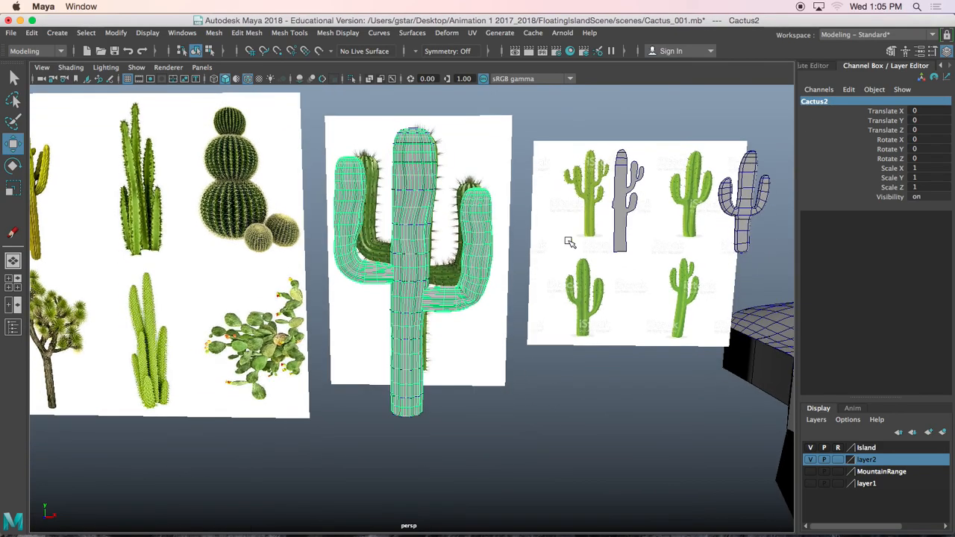
- Select the whole Cactus2 group from one of its parts and center the group's pivot
click(483, 249)
scroll(483, 250, up, 3)
click(319, 215)
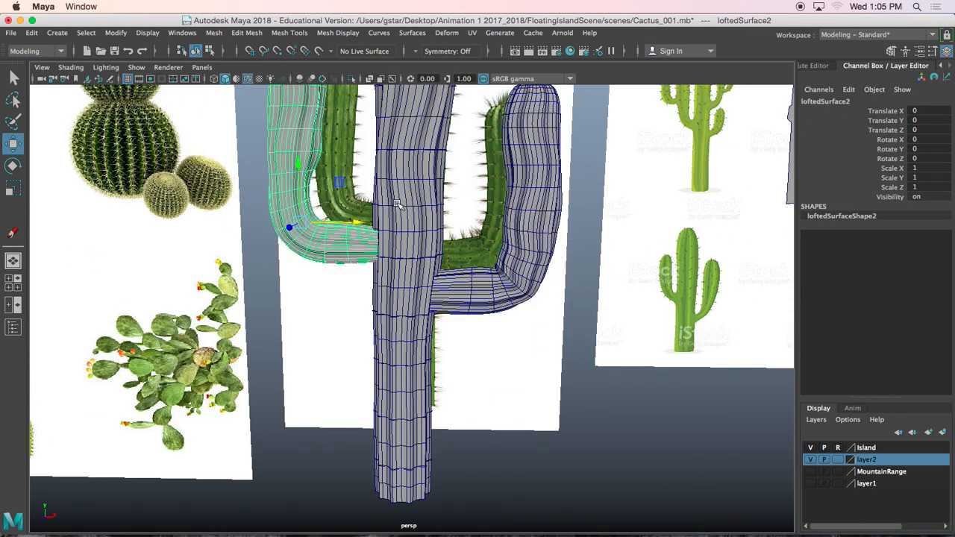
click(394, 258)
click(514, 273)
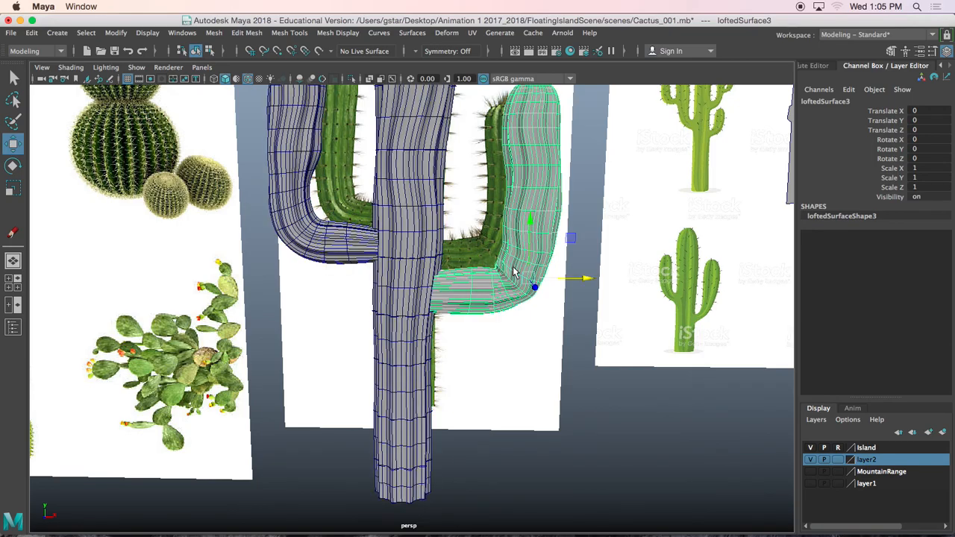
key(Up)
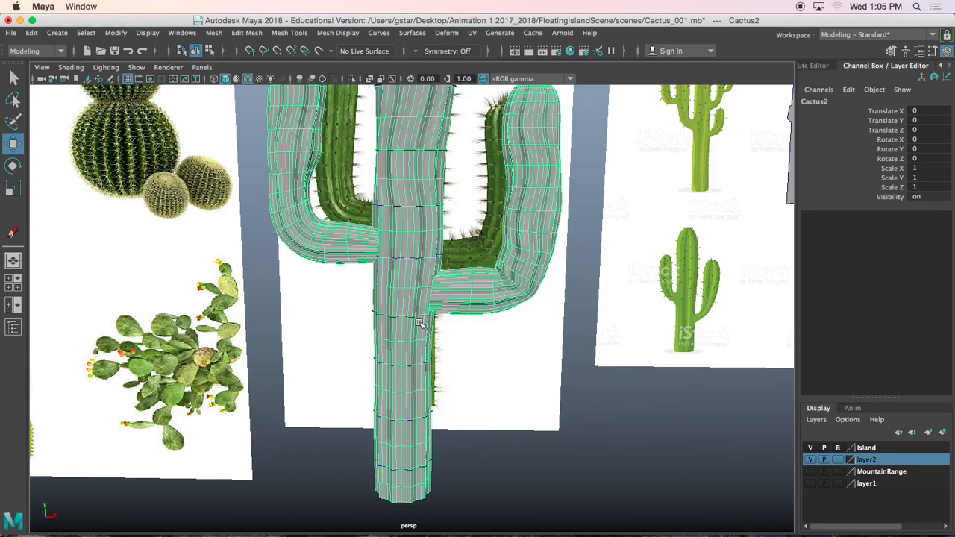
alt+right_drag(434, 317, 408, 326)
alt+drag(408, 327, 458, 320)
click(115, 32)
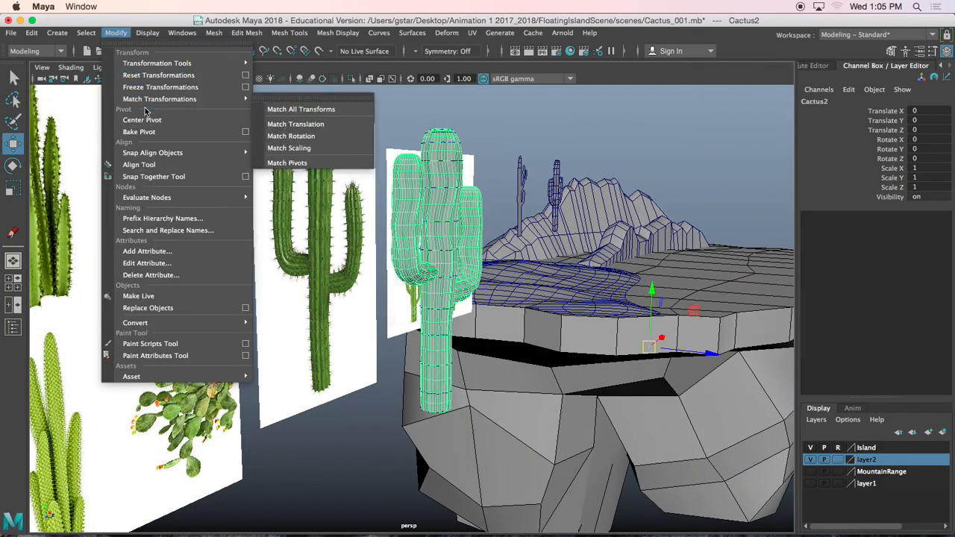
click(151, 122)
- Move the Cactus2 group away from its reference image, in front of the neighbouring sheet of green cacti
key(f)
drag(475, 286, 408, 288)
drag(466, 385, 466, 385)
alt+drag(466, 385, 418, 336)
- Move the stem's profile curves in the front view off the reference image to the empty space above
key(space)
key(space)
alt+middle_drag(293, 376, 387, 419)
scroll(456, 260, down, 2)
alt+middle_drag(456, 259, 513, 306)
drag(507, 335, 266, 307)
alt+middle_drag(266, 307, 348, 319)
scroll(409, 309, down, 3)
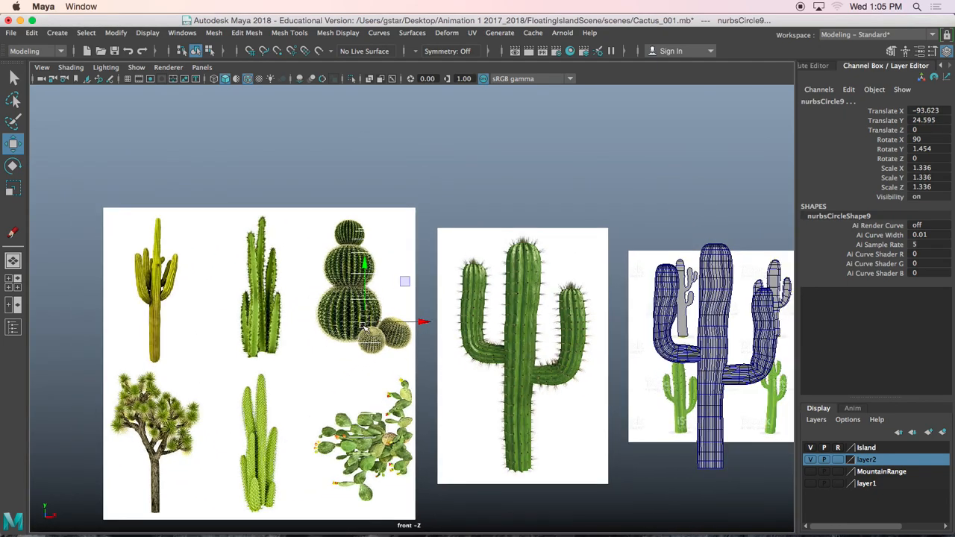
scroll(457, 192, down, 4)
drag(411, 158, 451, 117)
alt+middle_drag(451, 200, 458, 259)
- Delete the stem's lower profile curves, keeping only the curves that form the domed top
drag(528, 326, 526, 324)
scroll(512, 288, up, 3)
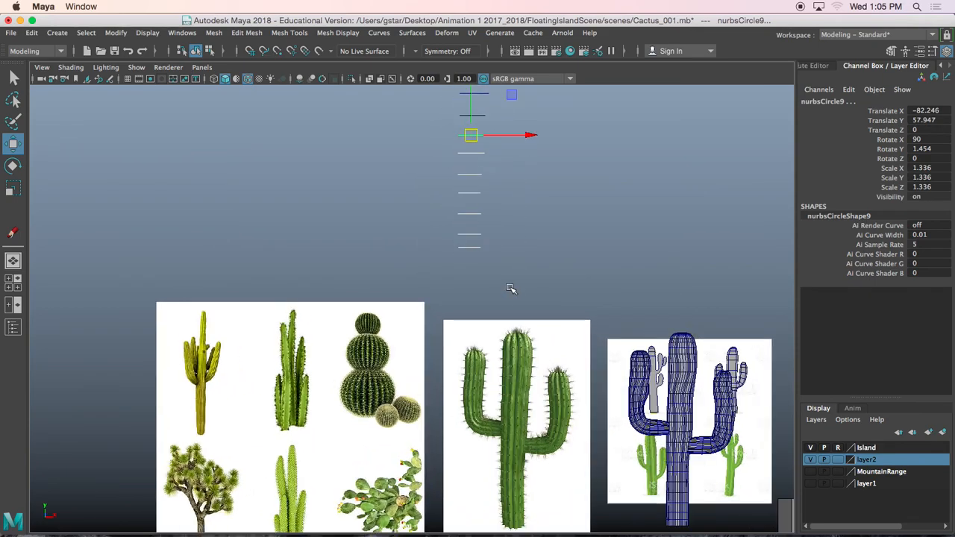
key(Delete)
scroll(492, 187, up, 4)
alt+middle_drag(483, 147, 462, 357)
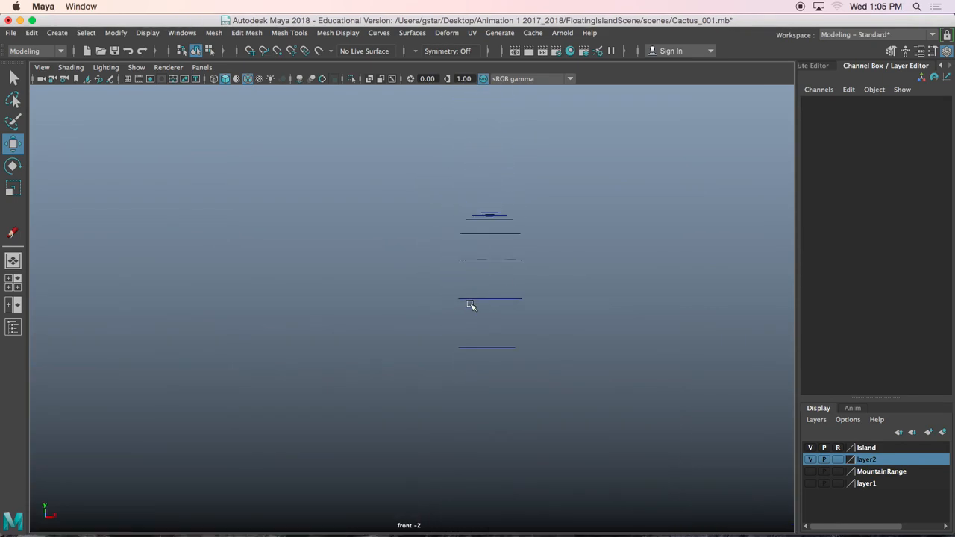
drag(357, 233, 465, 324)
key(Delete)
scroll(403, 205, up, 2)
- Frame the remaining dome curves in the perspective view and look at them from above
alt+middle_drag(388, 191, 388, 236)
drag(461, 232, 460, 231)
scroll(461, 231, up, 2)
alt+middle_drag(460, 230, 439, 288)
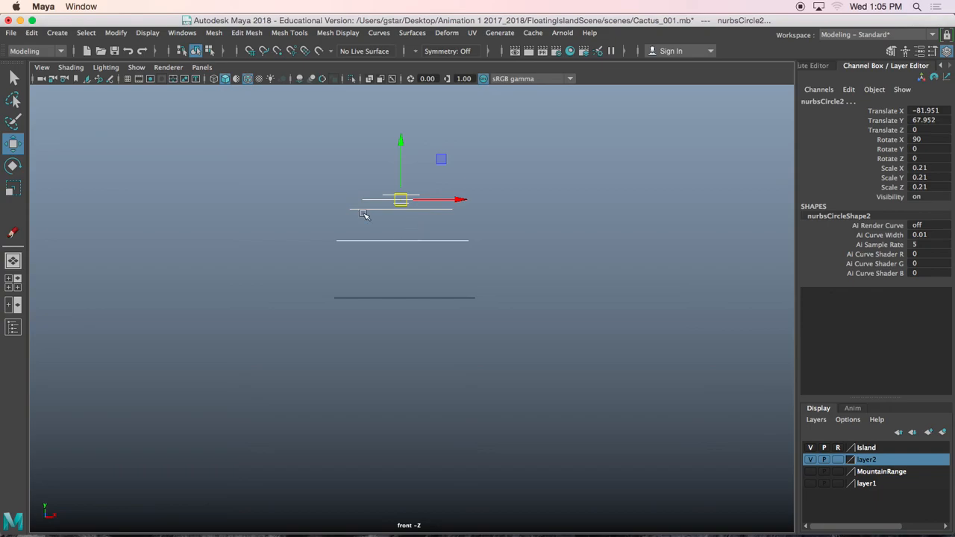
key(space)
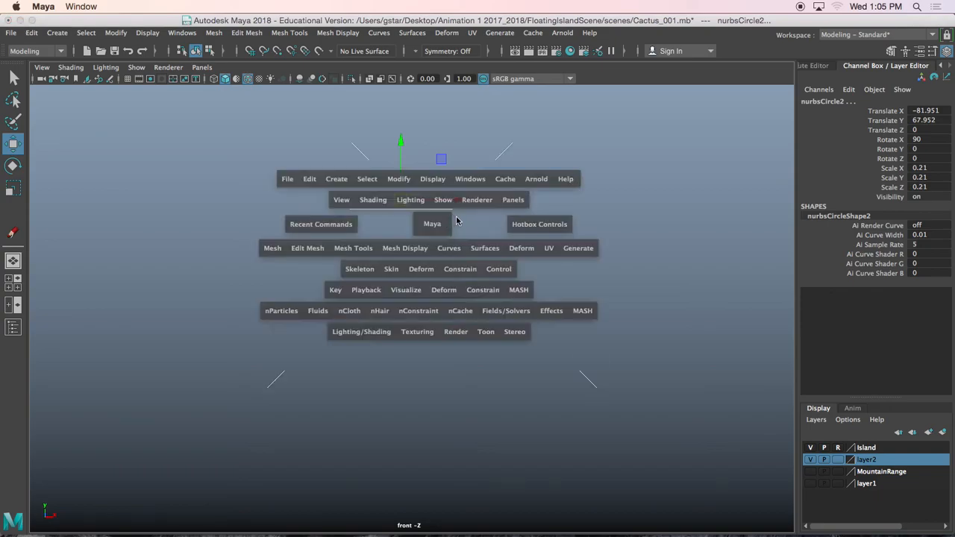
key(space)
key(f)
alt+drag(539, 206, 489, 202)
drag(468, 354, 469, 357)
alt+drag(468, 314, 460, 358)
alt+drag(428, 134, 415, 166)
- Loft a surface through the star-shaped dome curves, selecting them in order from the innermost top curve to the lowest
click(414, 166)
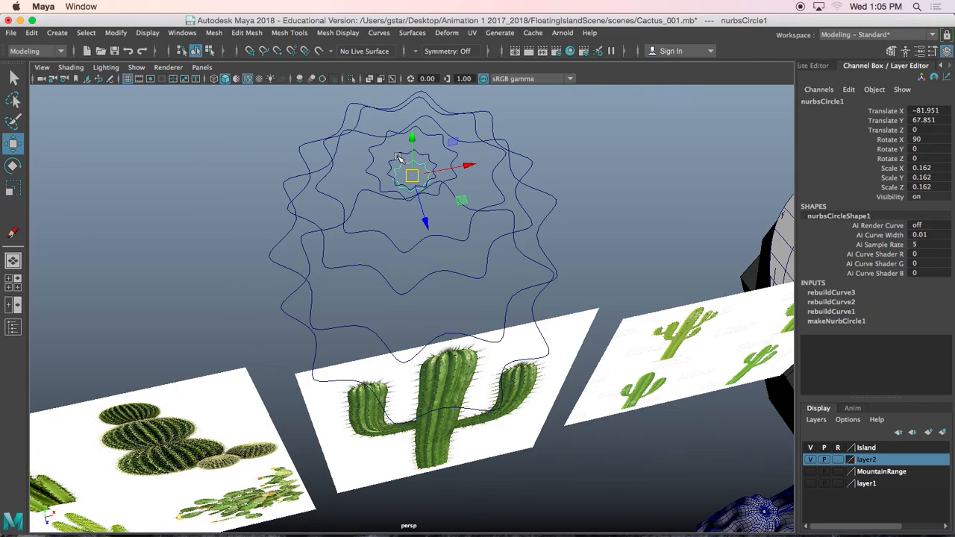
shift+click(398, 156)
shift+click(335, 156)
alt+drag(340, 185, 336, 142)
key(z)
shift+click(333, 144)
shift+click(306, 162)
shift+click(290, 183)
shift+click(313, 309)
alt+drag(335, 216, 351, 127)
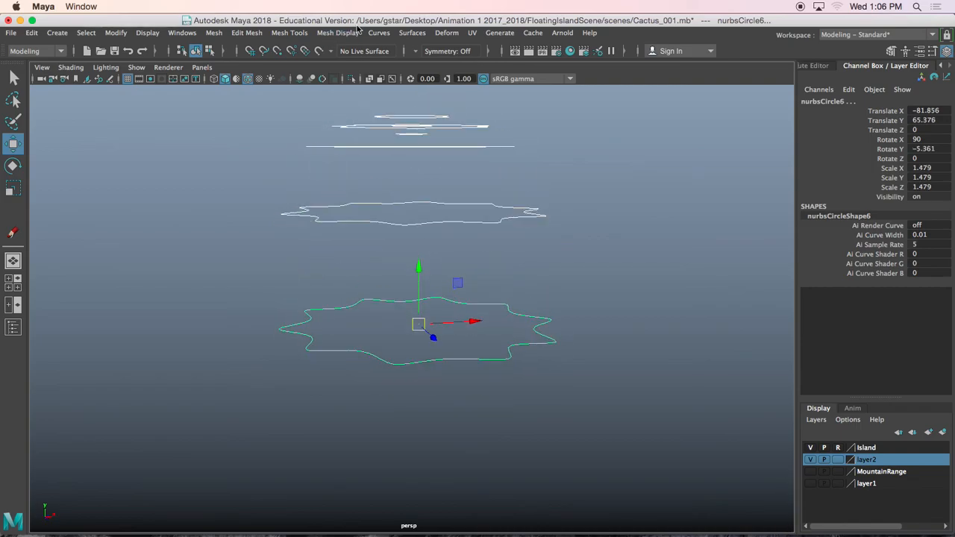
click(412, 33)
click(436, 63)
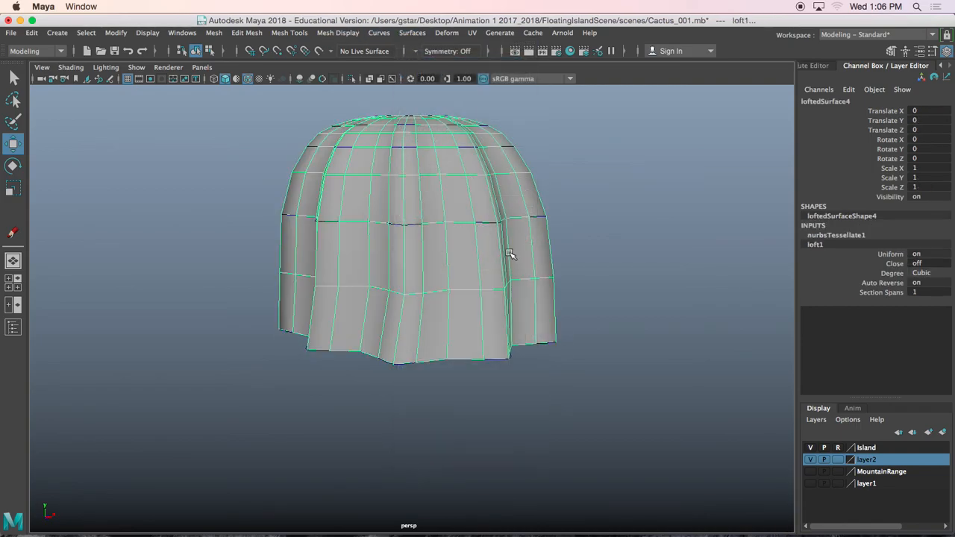
- Scale down the lowest profile curve to taper the base of the lofted dome
click(463, 354)
alt+drag(463, 353, 401, 300)
key(r)
click(402, 302)
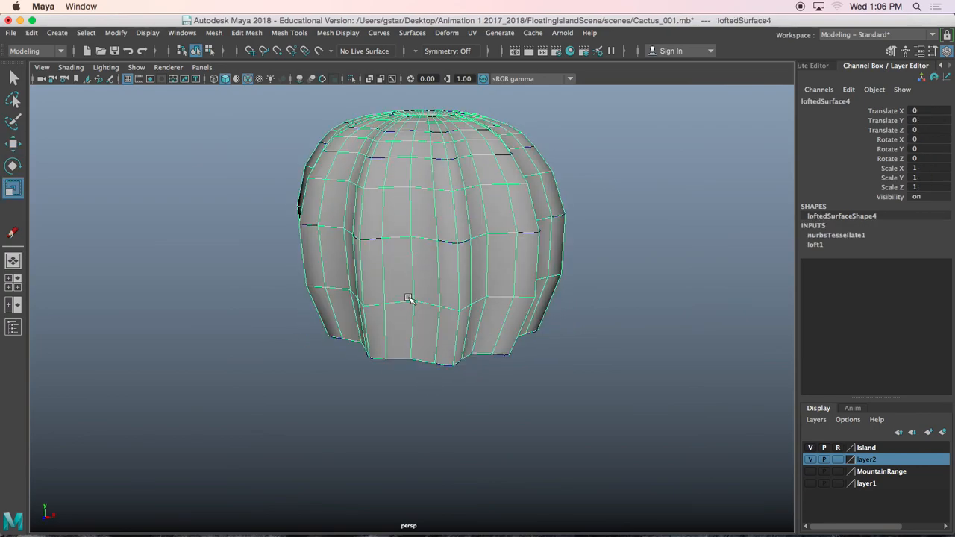
- Scale the profile curve around the dome's middle up to about 1.496, and select the lofted surface in object mode
click(373, 238)
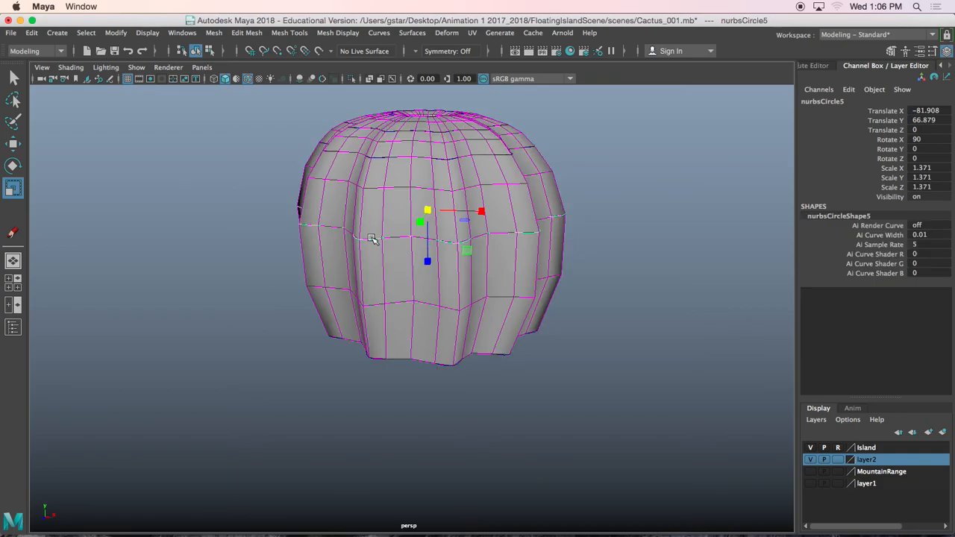
mouse_move(428, 211)
mouse_down()
mouse_move(439, 210)
mouse_move(437, 223)
mouse_up()
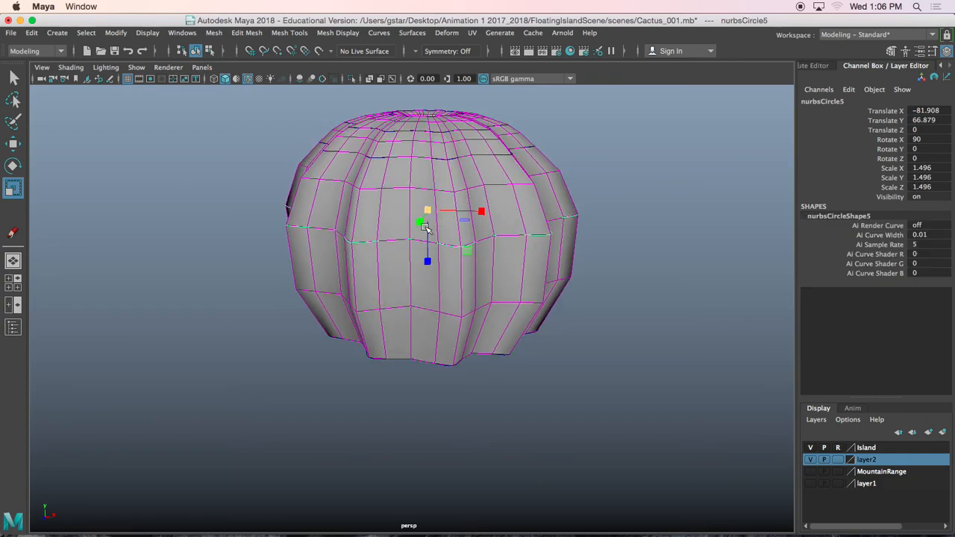
scroll(411, 250, down, 4)
right_drag(400, 216, 440, 178)
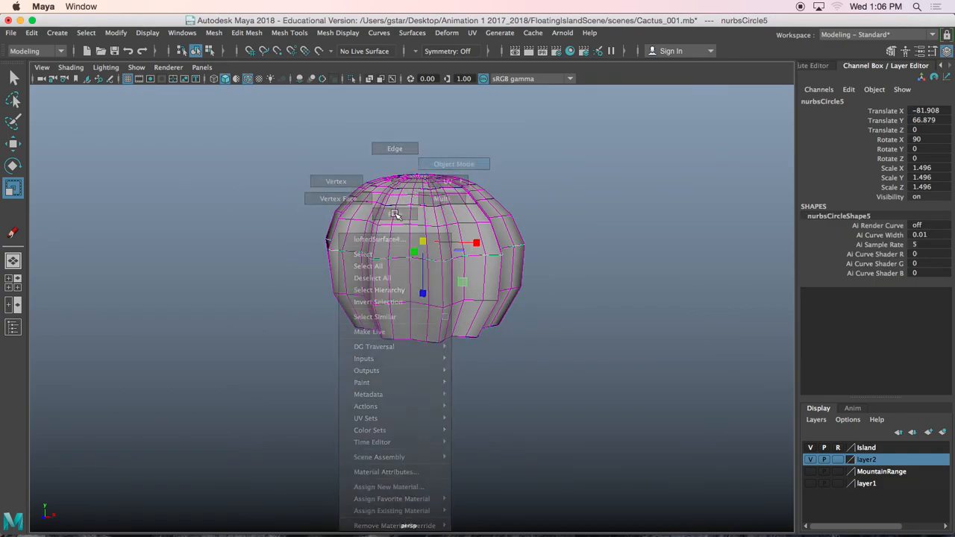
scroll(401, 227, down, 5)
alt+drag(428, 240, 414, 251)
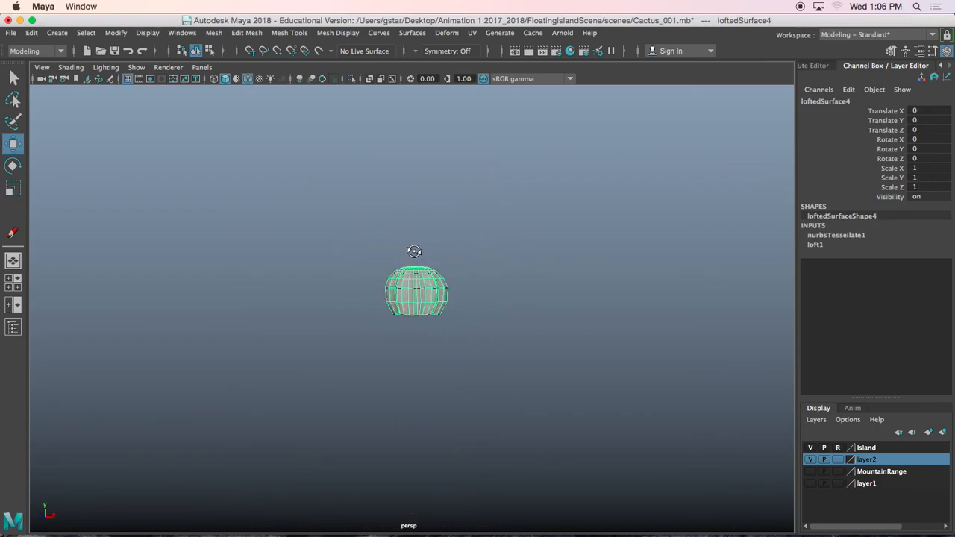
- Center the lofted surface's pivot and move it in the front view onto the top ball of the three-ball cactus reference
click(116, 33)
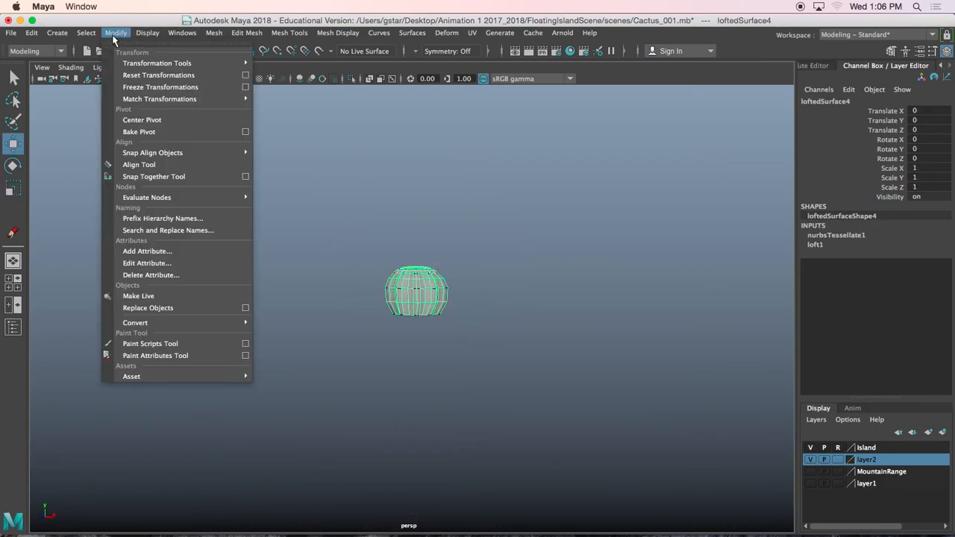
click(167, 120)
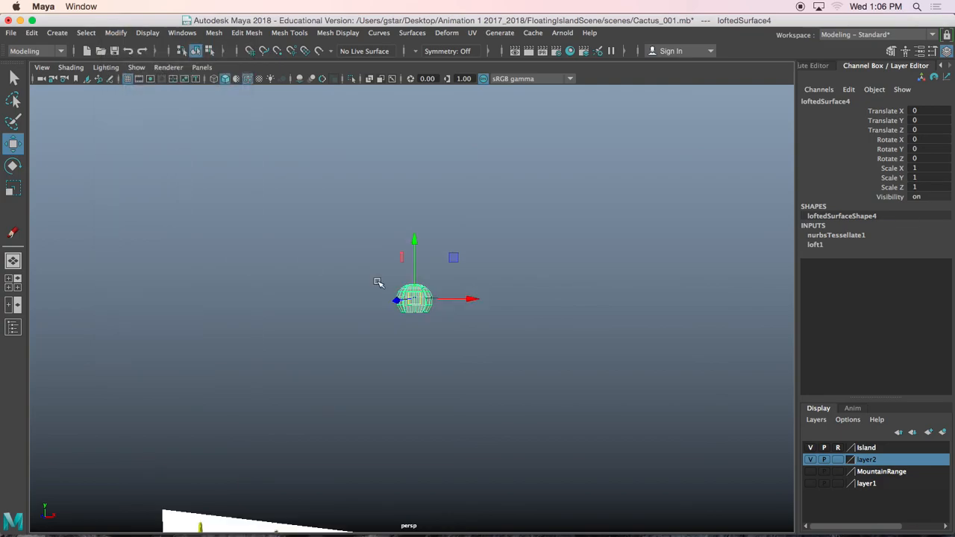
alt+drag(380, 279, 410, 305)
key(space)
key(f)
key(space)
scroll(256, 383, down, 5)
alt+middle_drag(315, 425, 335, 296)
scroll(363, 296, down, 2)
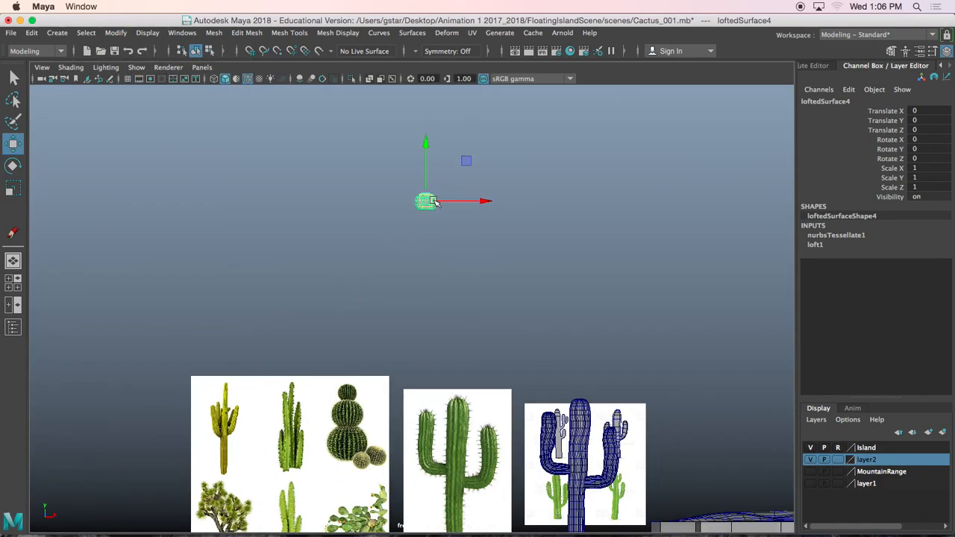
drag(396, 390, 348, 391)
key(f)
scroll(396, 384, down, 8)
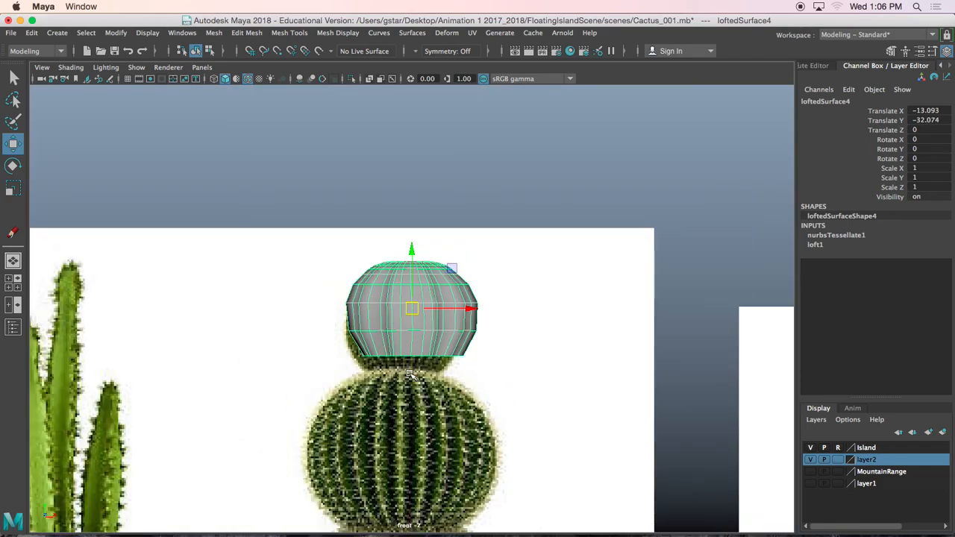
- Fit the surface to the reference's top ball, scaling it to 0.943 with Y at 0.996 and moving it to about X -13.385, Y -32.49
alt+middle_drag(417, 366, 420, 319)
scroll(420, 319, up, 3)
drag(418, 231, 405, 254)
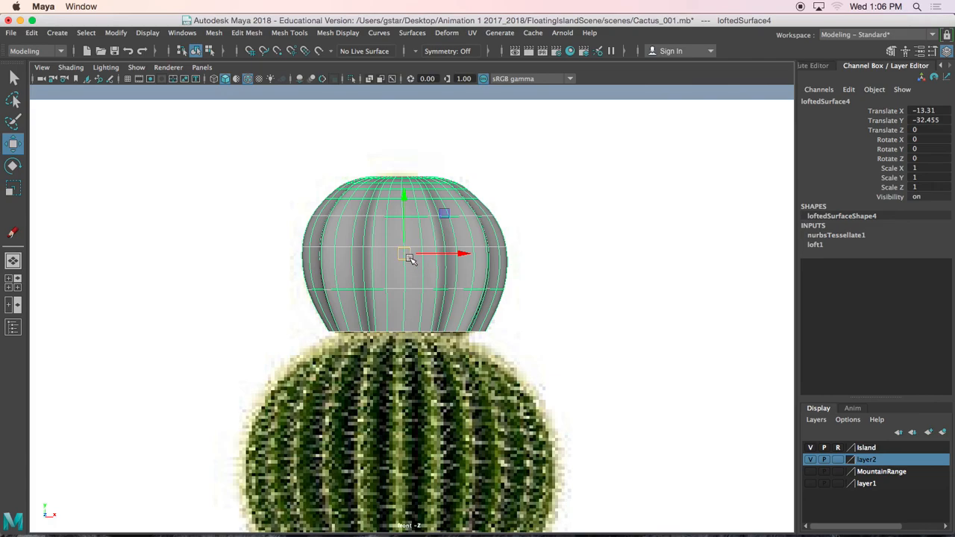
key(4)
drag(404, 253, 398, 259)
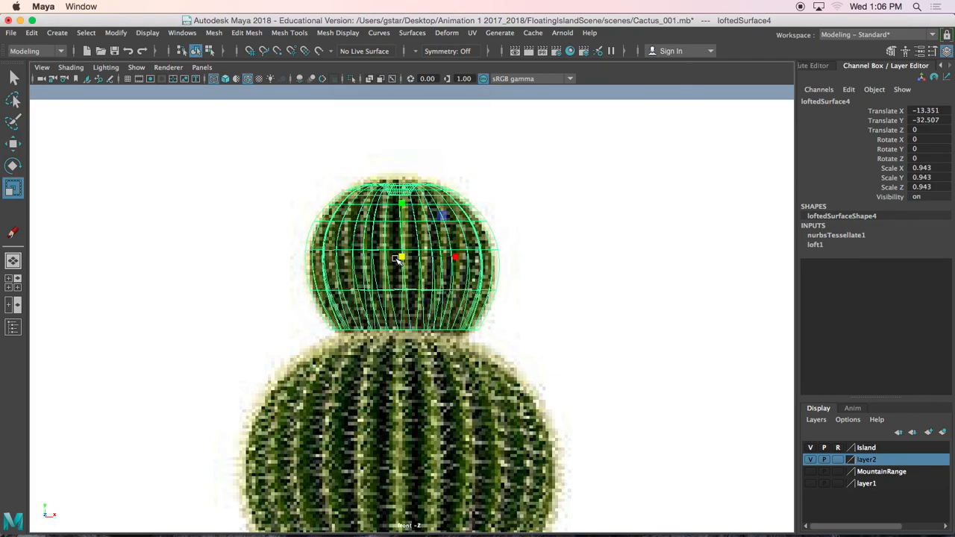
drag(402, 206, 402, 201)
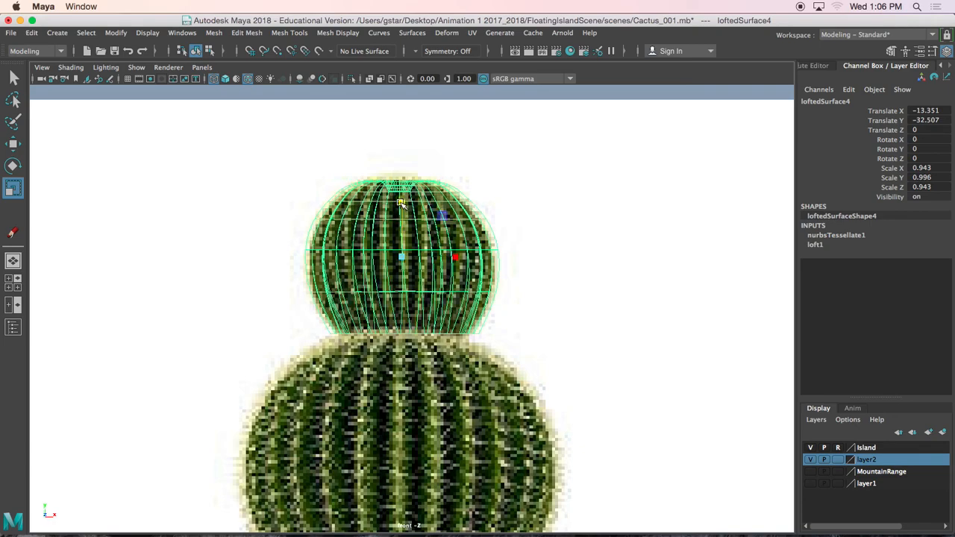
key(5)
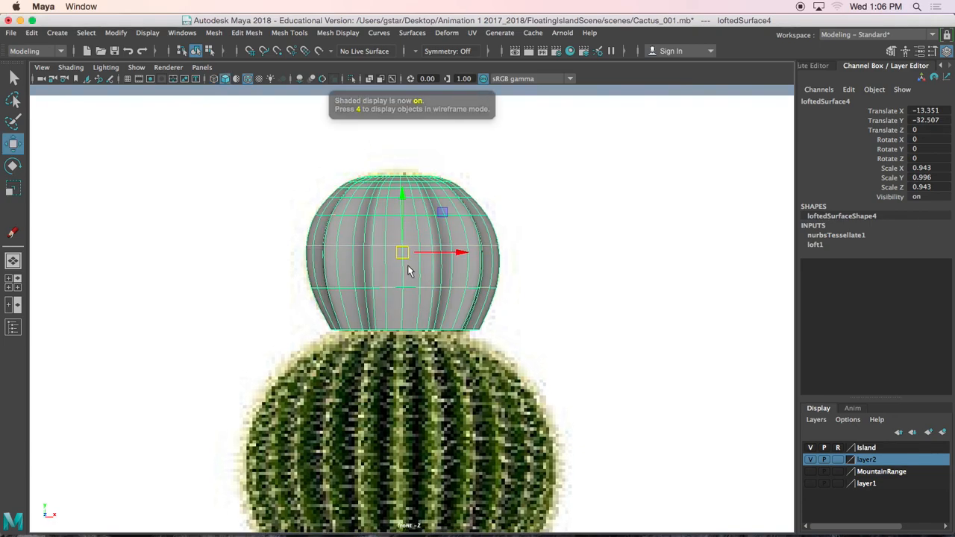
alt+middle_drag(407, 269, 415, 256)
alt+right_drag(407, 258, 408, 294)
drag(403, 229, 399, 229)
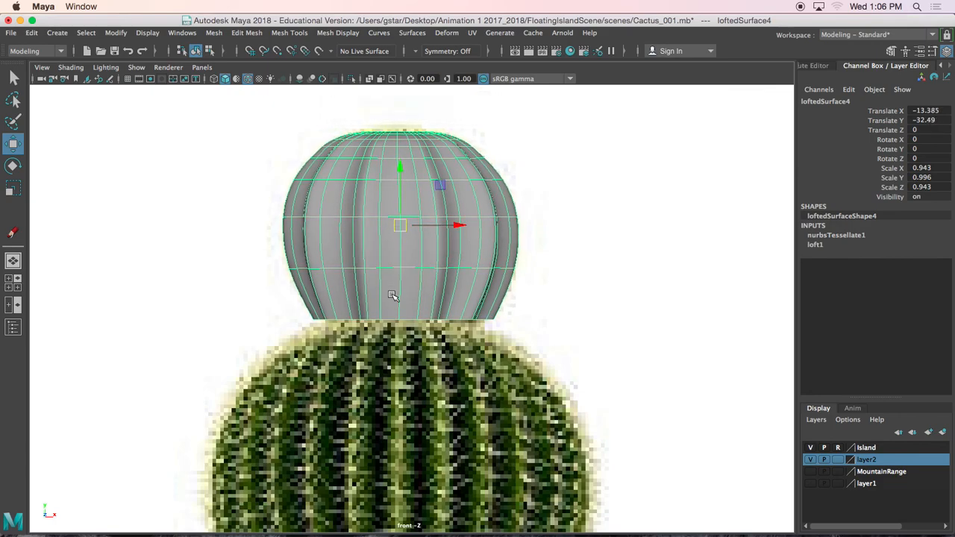
- Duplicate the top ball onto the middle reference ball, scaled to about 1.485 with Y at 1.568 and placed at about Y -35.81
key(ctrl+d)
alt+middle_drag(393, 296, 396, 239)
drag(394, 128, 475, 400)
key(r)
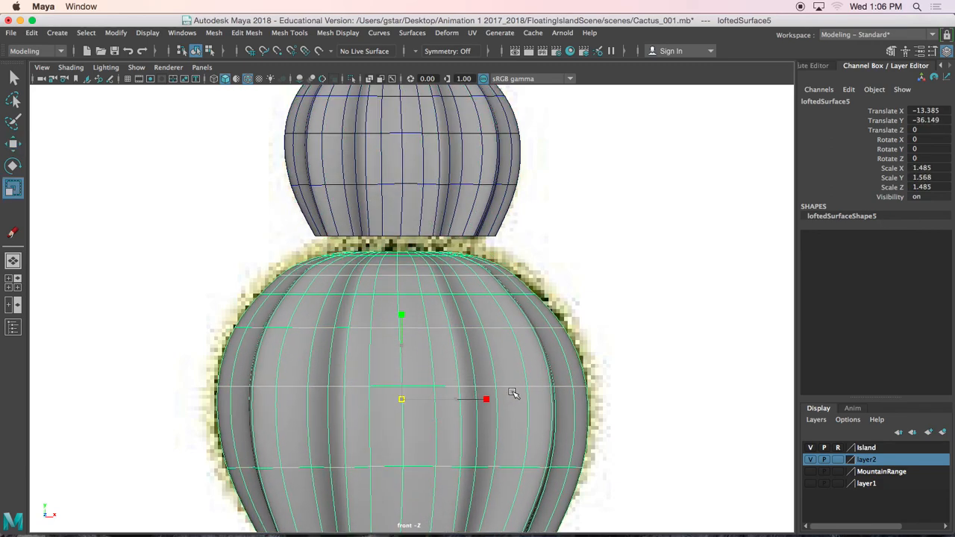
key(w)
drag(397, 357, 397, 332)
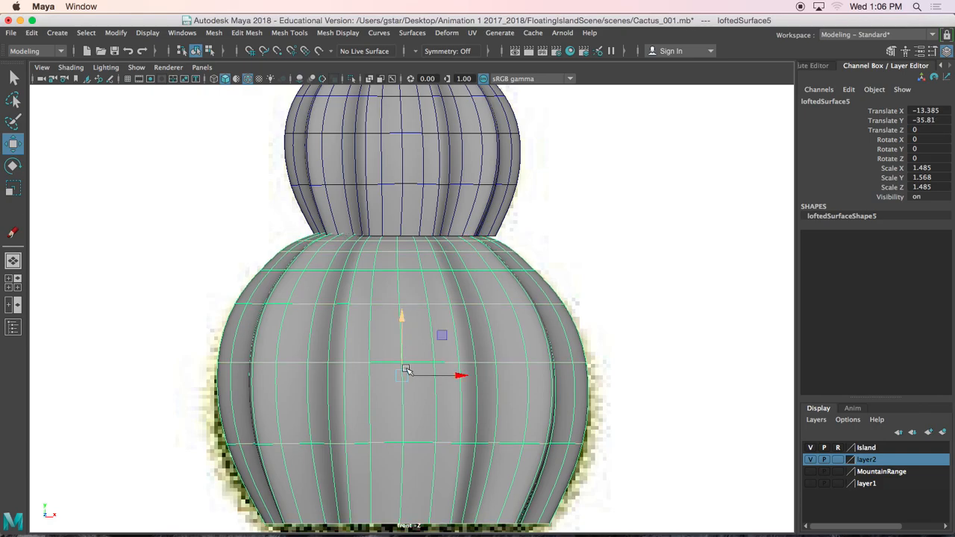
- Lower the middle ball's bottom vertex row to the reference's neck and scale the row in slightly
alt+middle_drag(408, 370, 409, 320)
right_drag(366, 183, 328, 196)
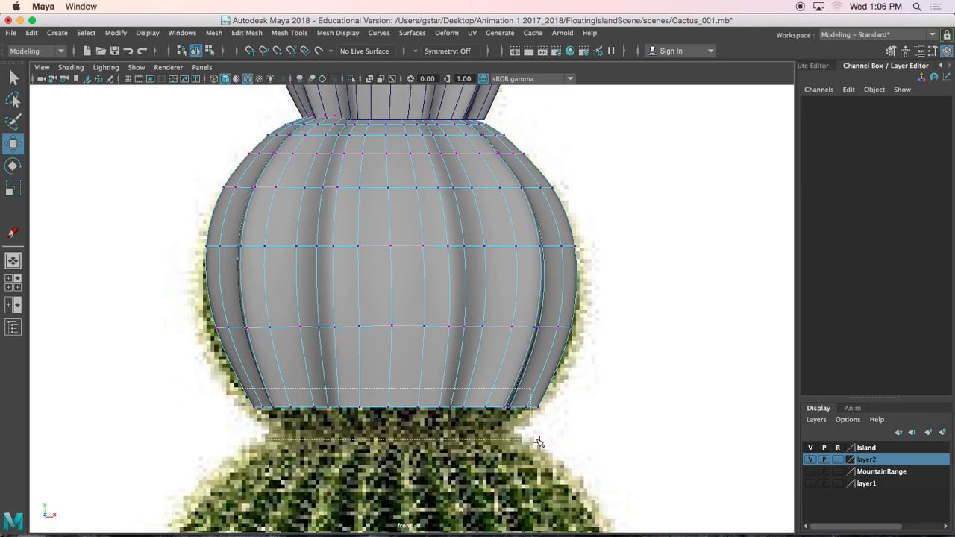
drag(531, 440, 583, 449)
drag(396, 351, 396, 380)
key(r)
drag(396, 437, 382, 437)
- Scale up the two widest horizontal edge loops of the middle ball to match the reference outline
right_drag(372, 328, 372, 148)
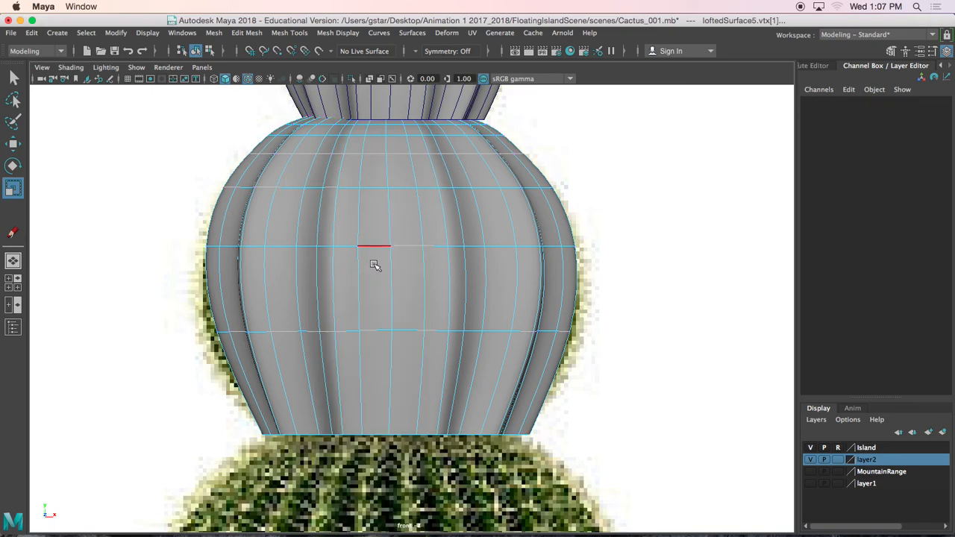
double_click(377, 330)
drag(392, 328, 419, 329)
double_click(363, 248)
drag(387, 242, 398, 241)
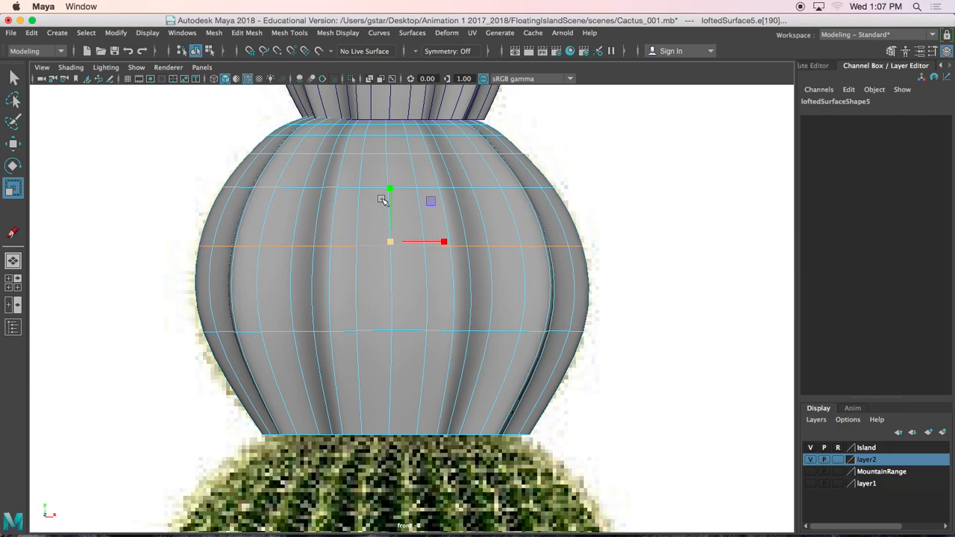
- Scale in the top ball's lowest vertex row to narrow its base where it meets the middle ball
alt+middle_drag(388, 214, 388, 365)
right_drag(392, 181, 373, 182)
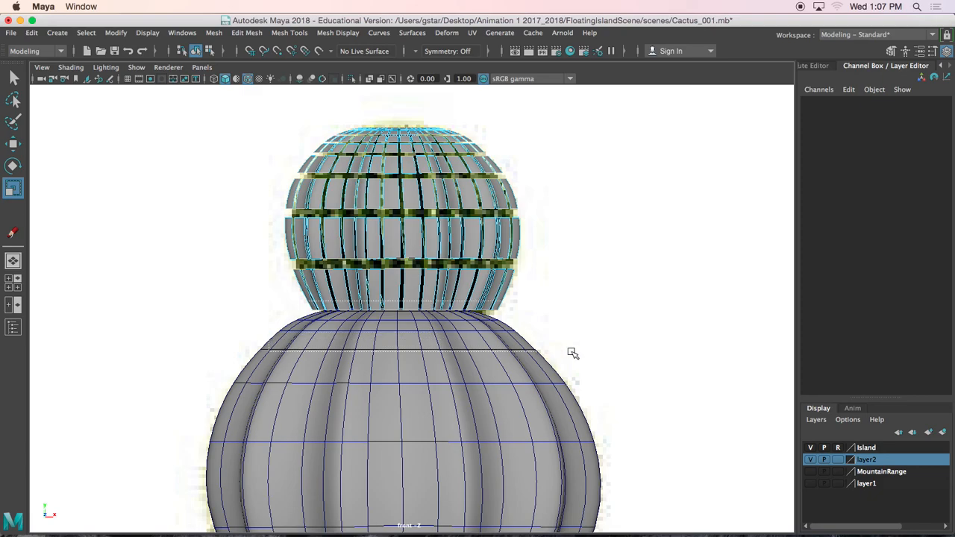
drag(559, 352, 579, 354)
right_drag(410, 272, 348, 261)
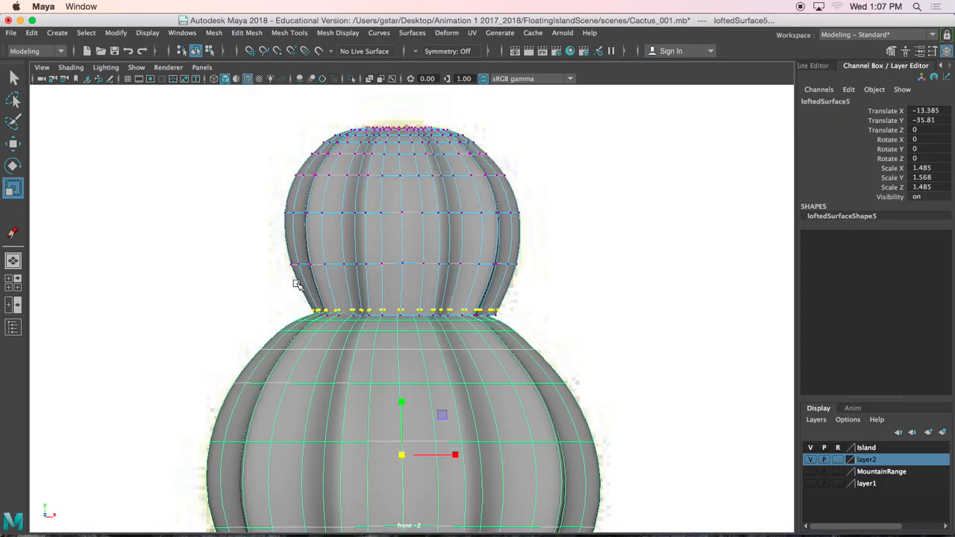
drag(522, 336, 522, 336)
drag(407, 315, 386, 320)
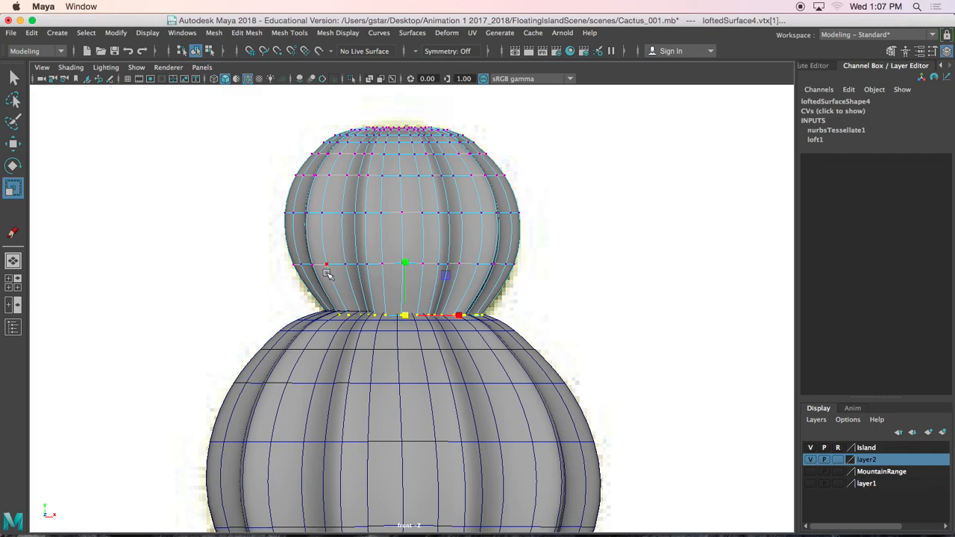
- Lower the top ball's second-lowest vertex row slightly, scale it out, and return to object mode
drag(455, 282, 456, 282)
key(w)
drag(403, 215, 406, 220)
key(r)
drag(406, 273, 410, 273)
right_drag(375, 181, 435, 164)
- Duplicate the middle ball onto the bottom reference ball, scaled to about 1.824 with Y at 1.925 and placed at about Y -40.753
scroll(374, 323, down, 5)
alt+middle_drag(376, 382, 361, 206)
click(394, 236)
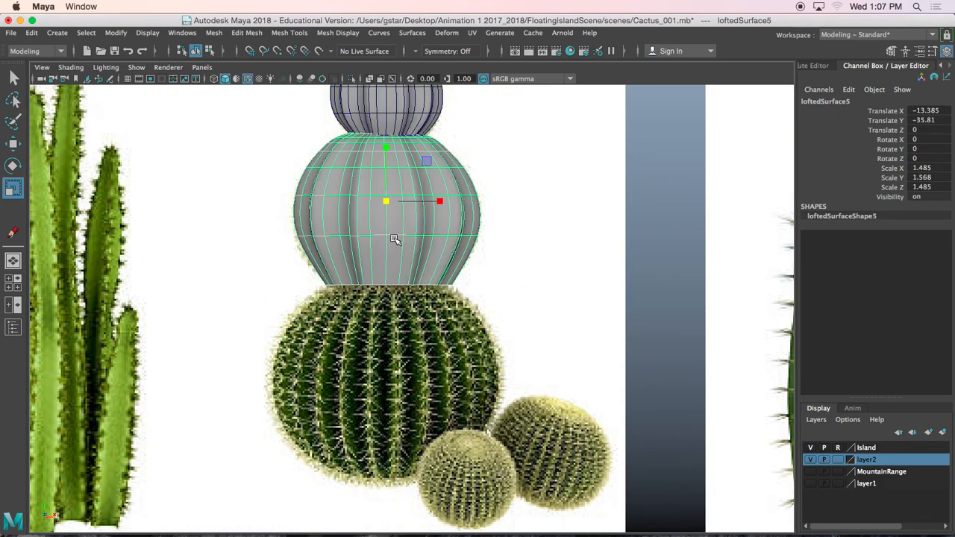
key(w)
drag(386, 172, 425, 363)
key(r)
- Scale in the bottom ball's lowest vertex row and lower it to the base of the reference
right_drag(402, 396, 346, 181)
drag(417, 479, 360, 474)
key(w)
drag(389, 415, 389, 428)
- Lower the bottom ball's second-lowest vertex row, and widen it and the rows above to match the reference outline
drag(497, 440, 521, 439)
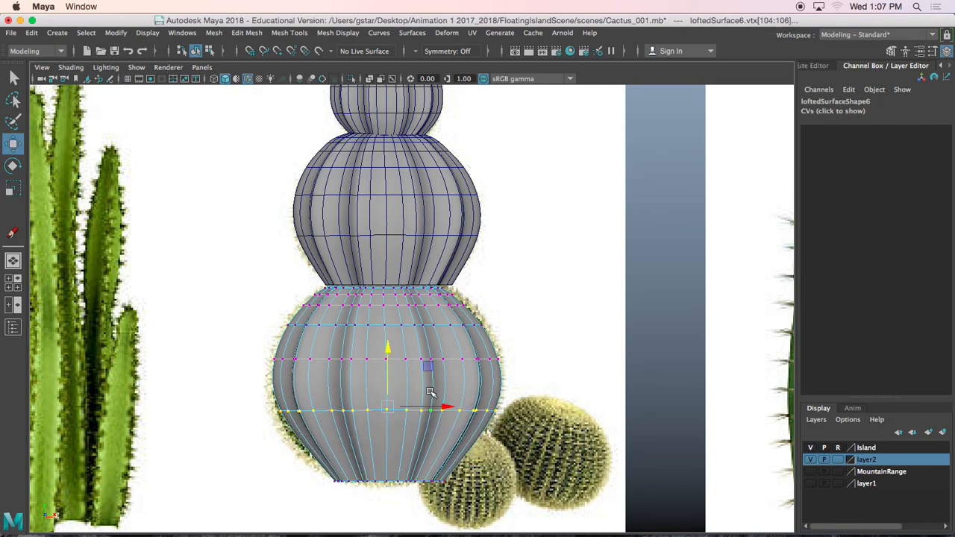
drag(384, 352, 388, 373)
key(r)
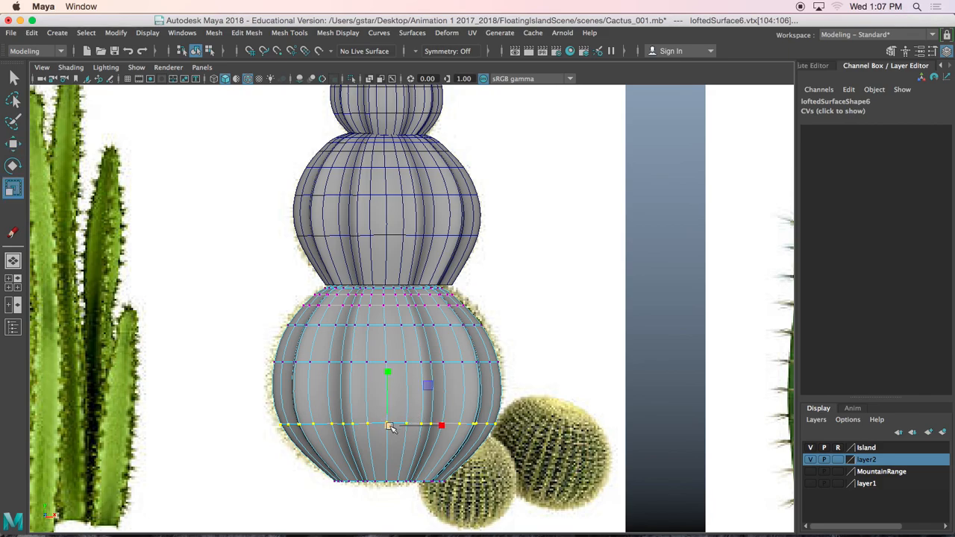
drag(394, 427, 400, 426)
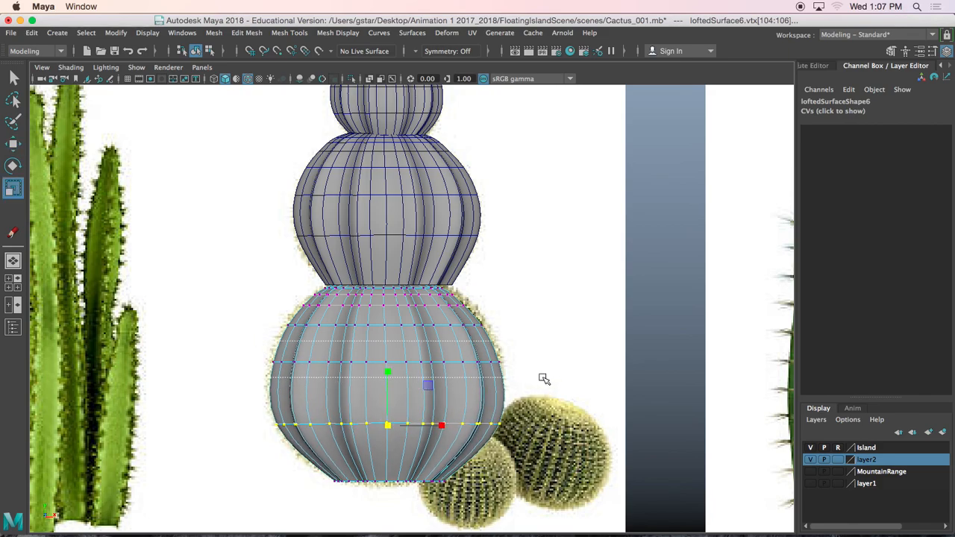
drag(394, 362, 401, 355)
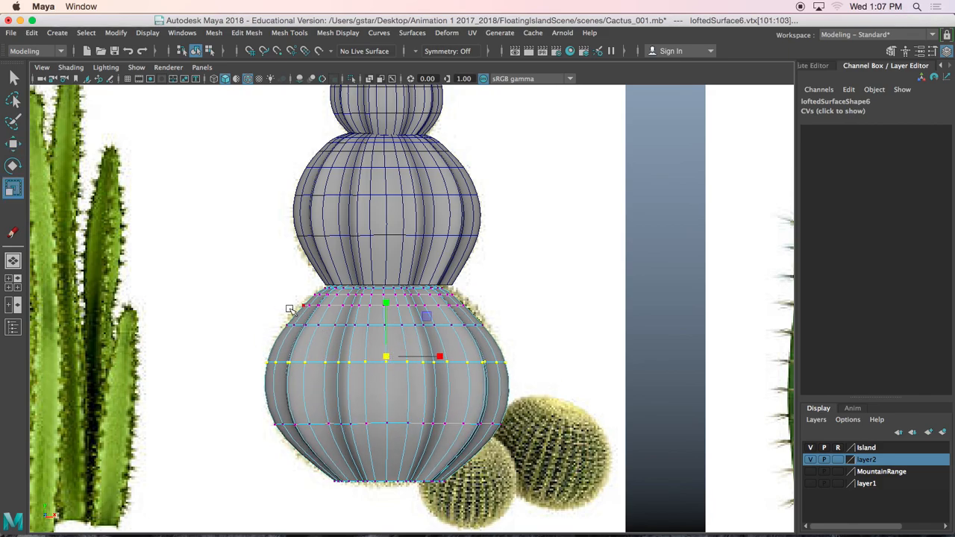
drag(529, 333, 529, 333)
drag(386, 314, 390, 313)
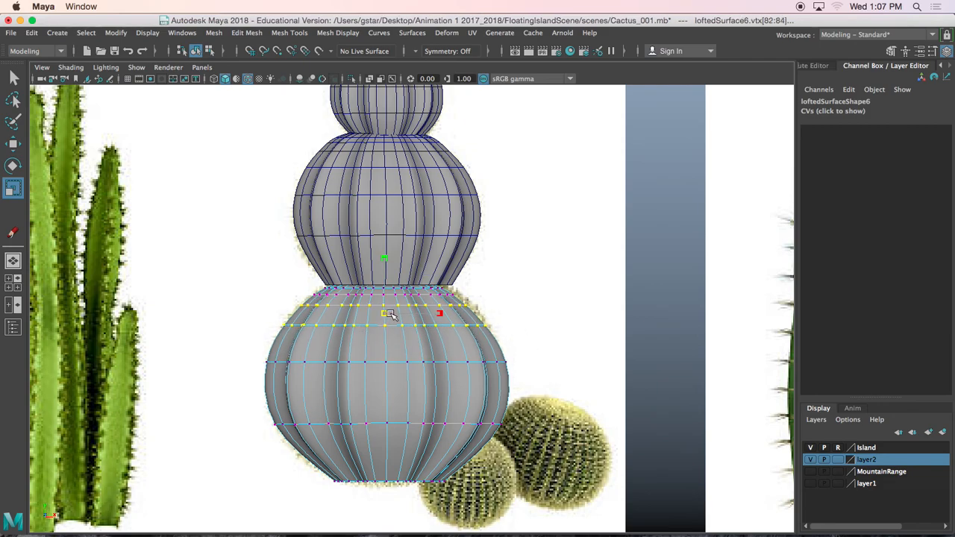
- Return to object mode, select all three cactus balls, and frame them in the perspective view
alt+middle_drag(341, 200, 378, 247)
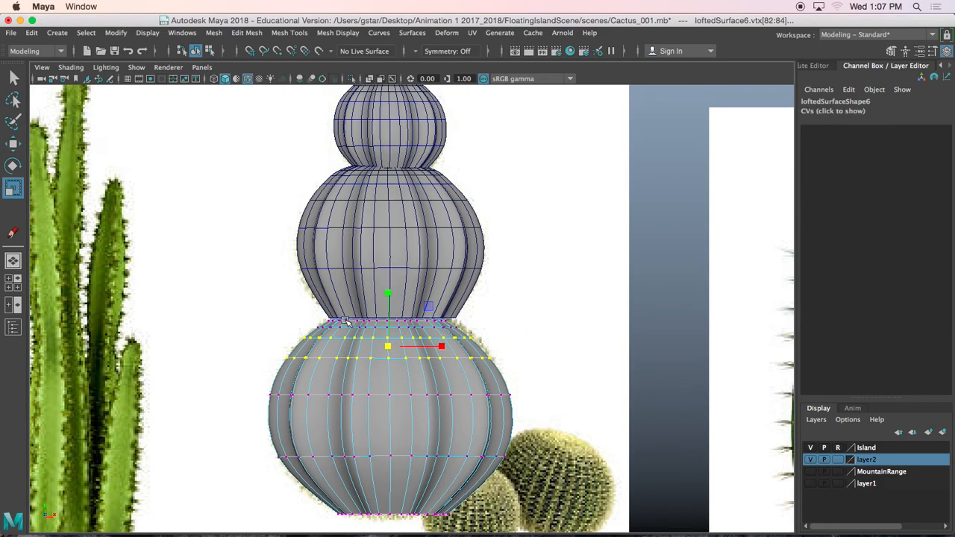
scroll(346, 321, up, 2)
click(346, 247)
right_drag(371, 181, 428, 162)
scroll(426, 198, down, 6)
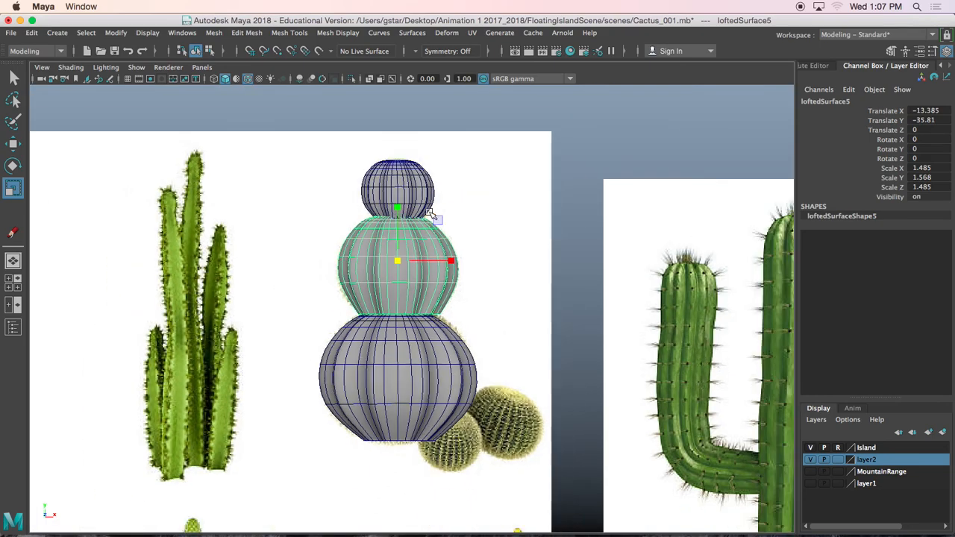
click(426, 197)
click(401, 299)
click(401, 356)
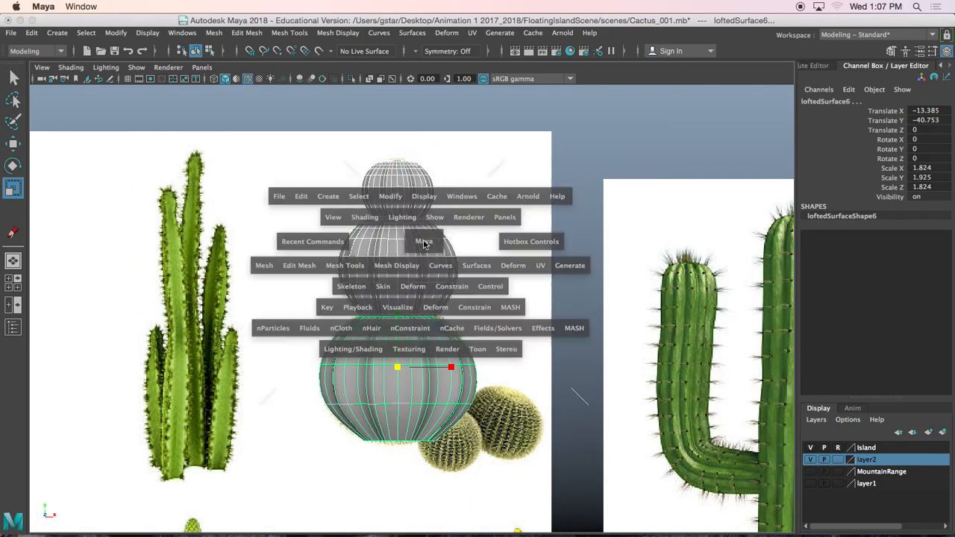
key(space)
key(space)
key(f)
scroll(473, 271, down, 3)
- Extrude the middle ball's open bottom edge loop, move it down into the bottom ball, and scale it inward to close the gap
alt+drag(456, 320, 480, 239)
scroll(424, 289, up, 5)
click(424, 289)
scroll(424, 289, up, 3)
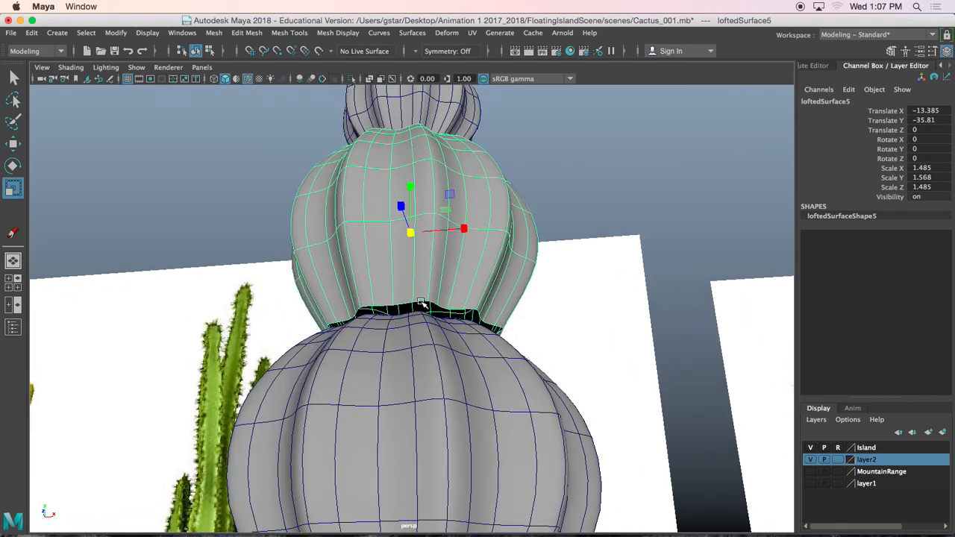
right_click(411, 182)
right_drag(410, 149, 409, 148)
scroll(410, 284, up, 2)
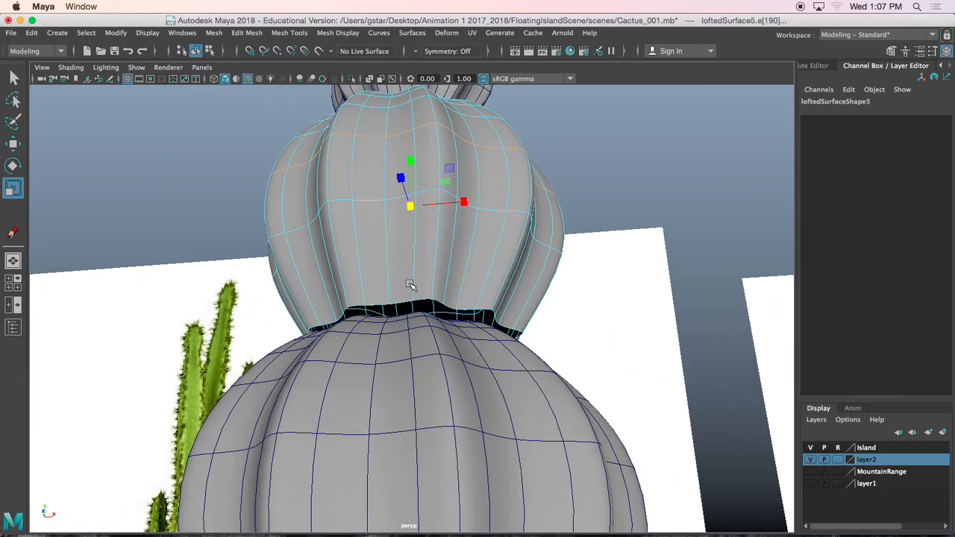
double_click(405, 302)
alt+drag(426, 316, 355, 312)
scroll(375, 316, up, 3)
key(ctrl+e)
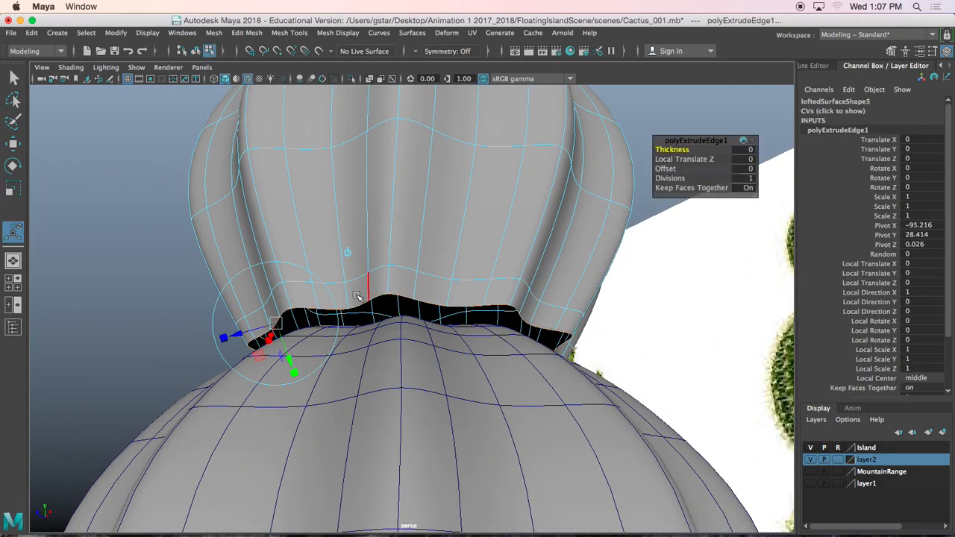
drag(413, 301, 417, 322)
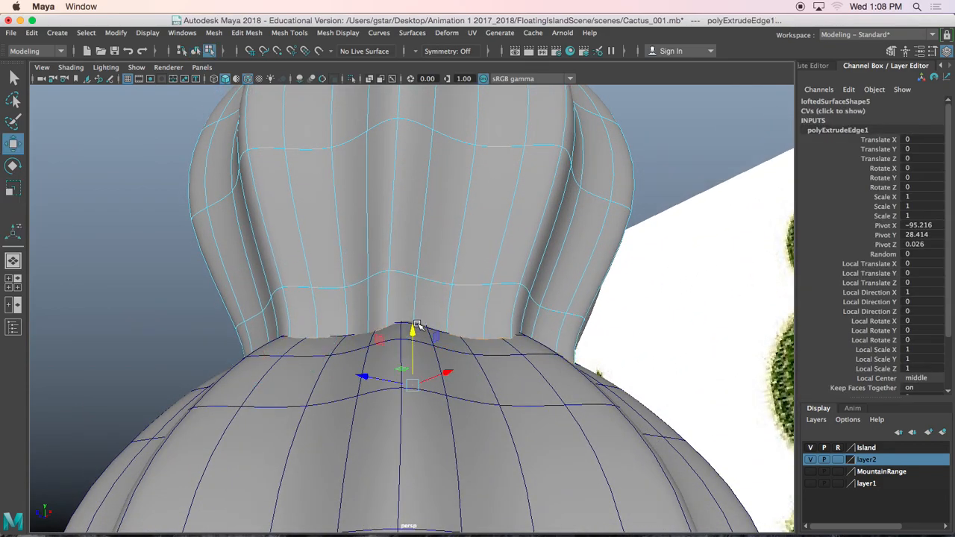
key(r)
drag(415, 385, 355, 380)
- Inspect the seam between the top and middle balls, selecting the top ball's bottom border edges
alt+middle_drag(418, 168, 425, 321)
alt+drag(422, 160, 427, 196)
alt+middle_drag(433, 129, 440, 271)
scroll(439, 265, up, 2)
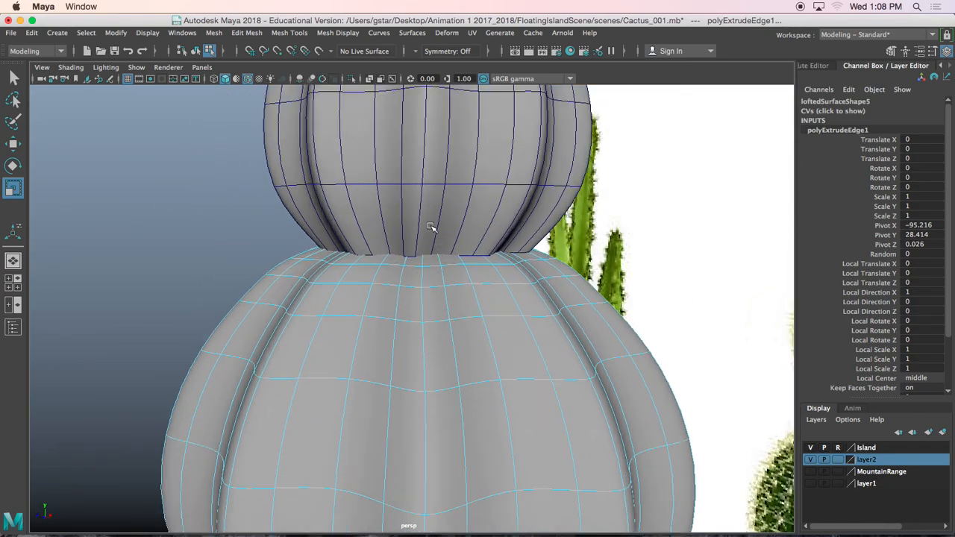
click(432, 229)
scroll(440, 251, down, 2)
scroll(423, 267, up, 1)
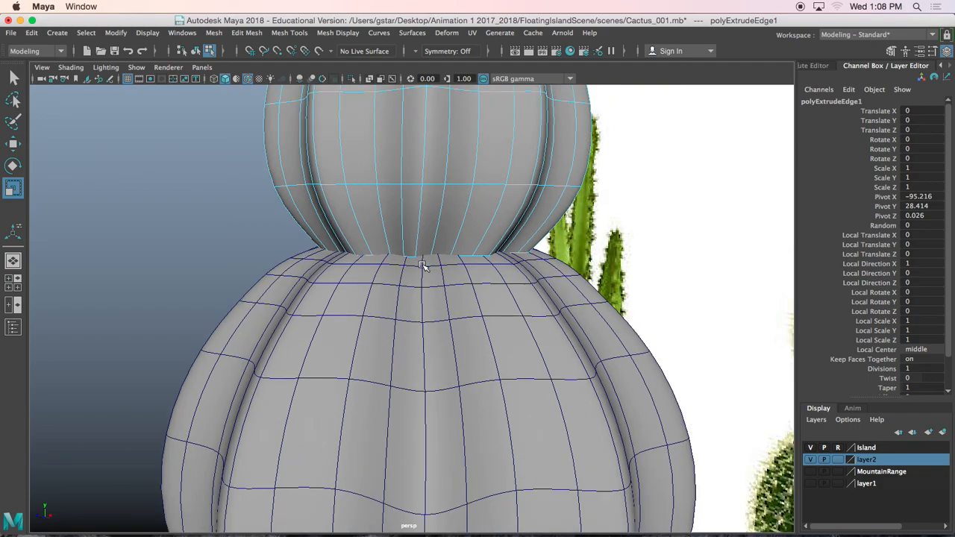
click(414, 257)
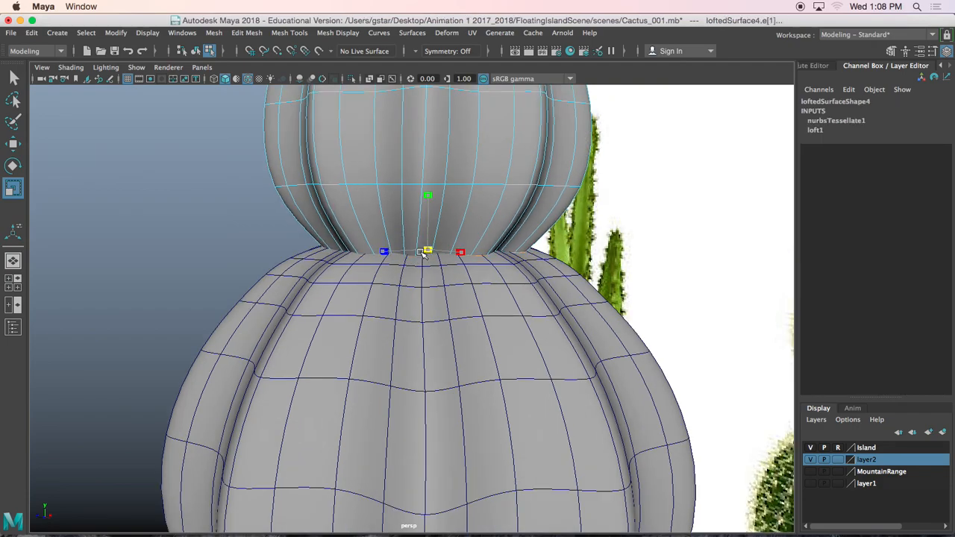
scroll(423, 254, down, 3)
- Return to object mode, select all three cactus balls together, and freeze their transformations
right_drag(400, 181, 440, 164)
scroll(426, 197, down, 5)
alt+drag(424, 197, 405, 260)
alt+middle_drag(405, 260, 373, 187)
alt+drag(378, 195, 358, 200)
drag(299, 147, 365, 388)
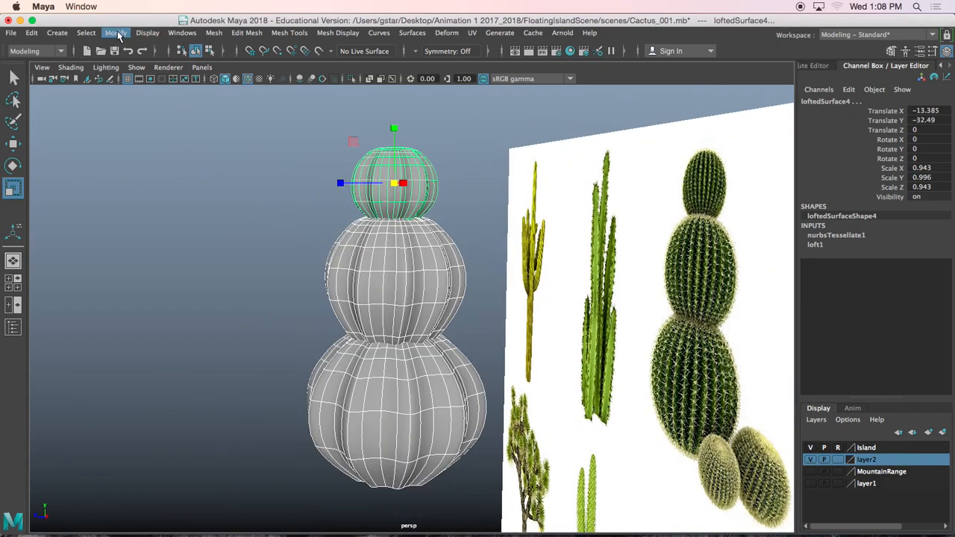
click(114, 33)
click(137, 87)
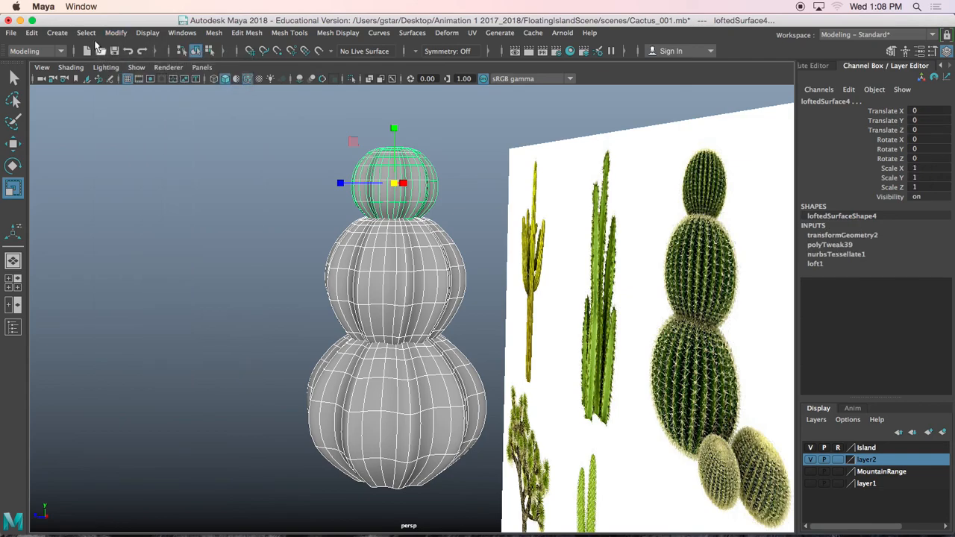
- Delete the construction history of the three selected cactus balls and group them together
click(33, 33)
mouse_move(188, 174)
click(220, 184)
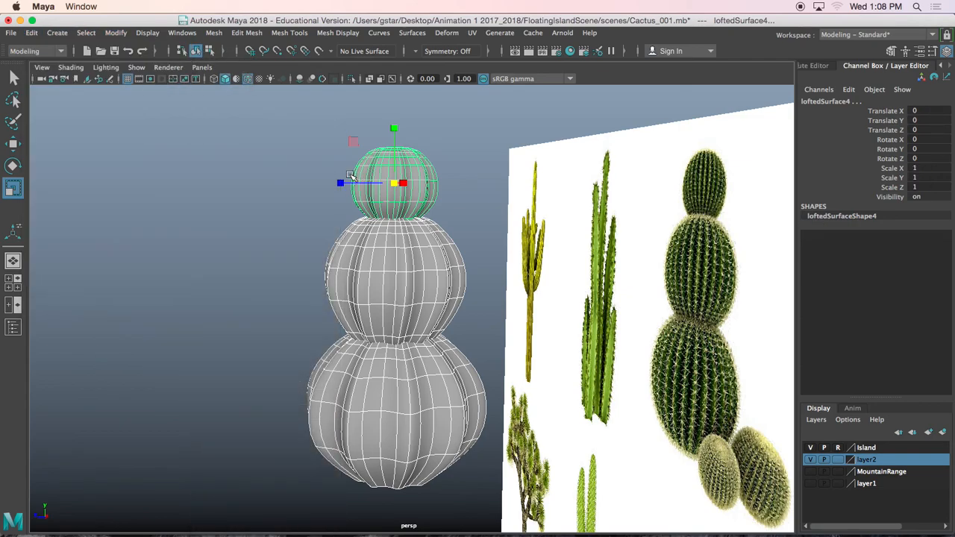
key(w)
key(ctrl+g)
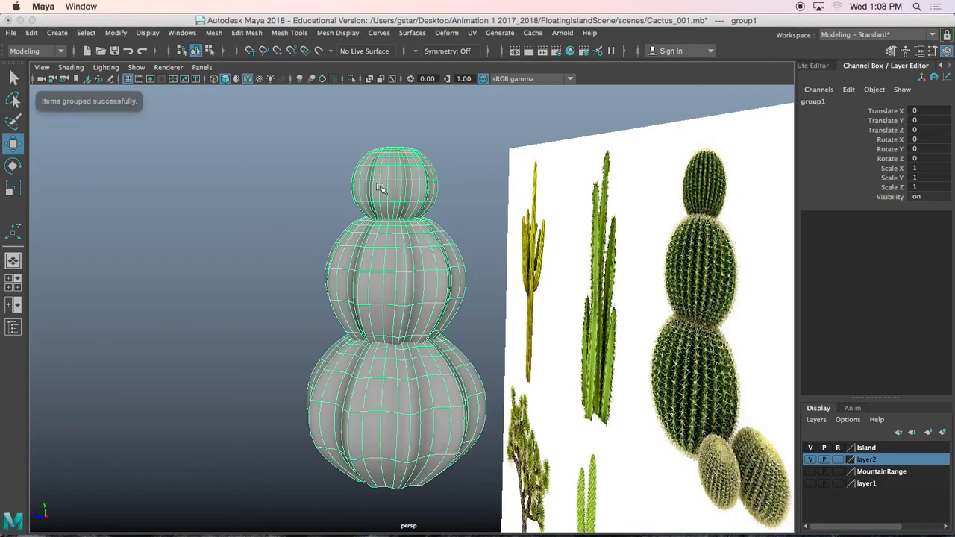
- Center the new group's pivot and rename the group Round_Cactus
click(116, 33)
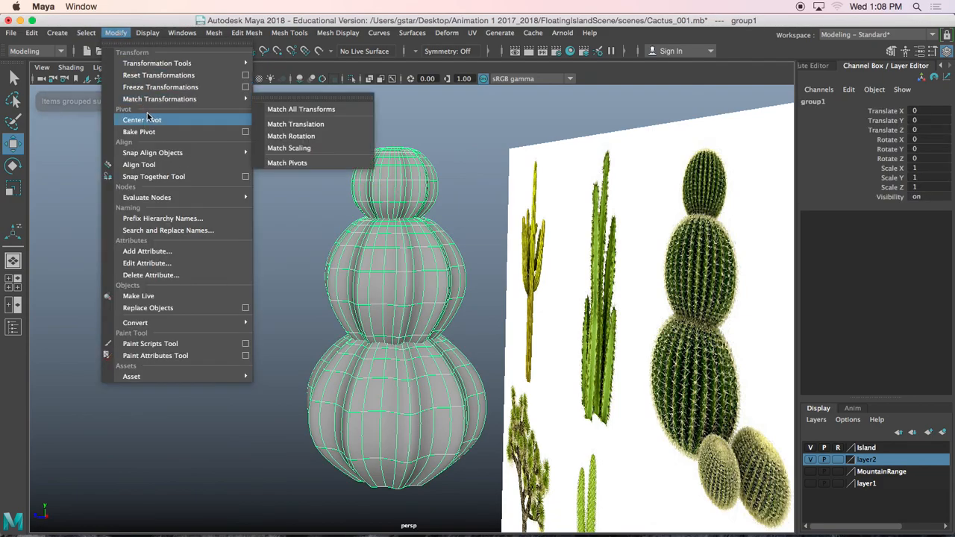
click(146, 119)
double_click(814, 101)
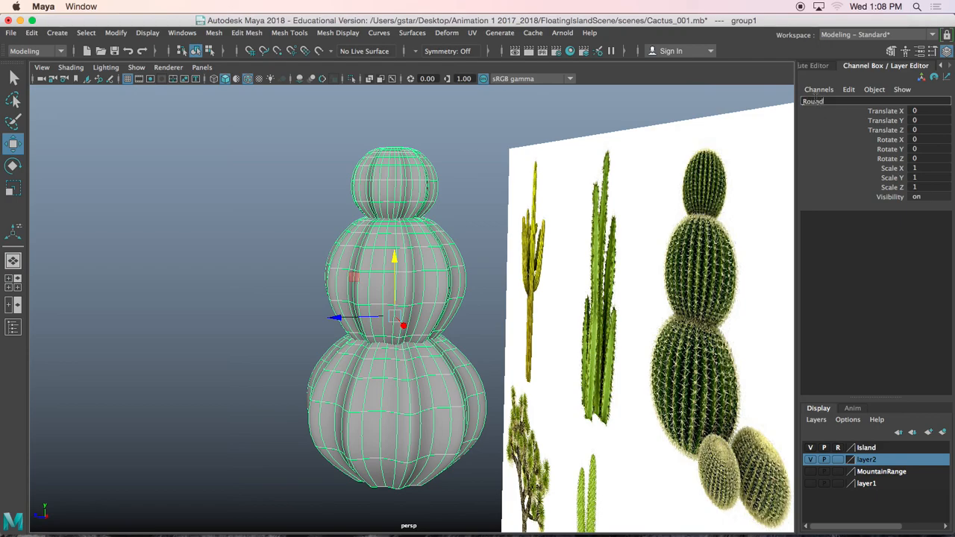
key(Return)
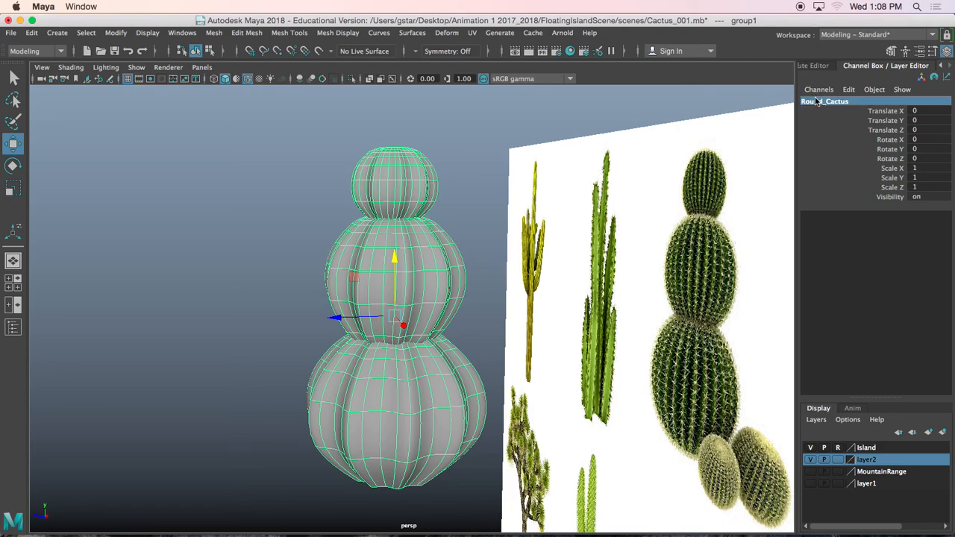
- Move the Round_Cactus group along X to about 61.85 so it sits above the island
alt+drag(414, 242, 761, 224)
alt+drag(761, 224, 328, 215)
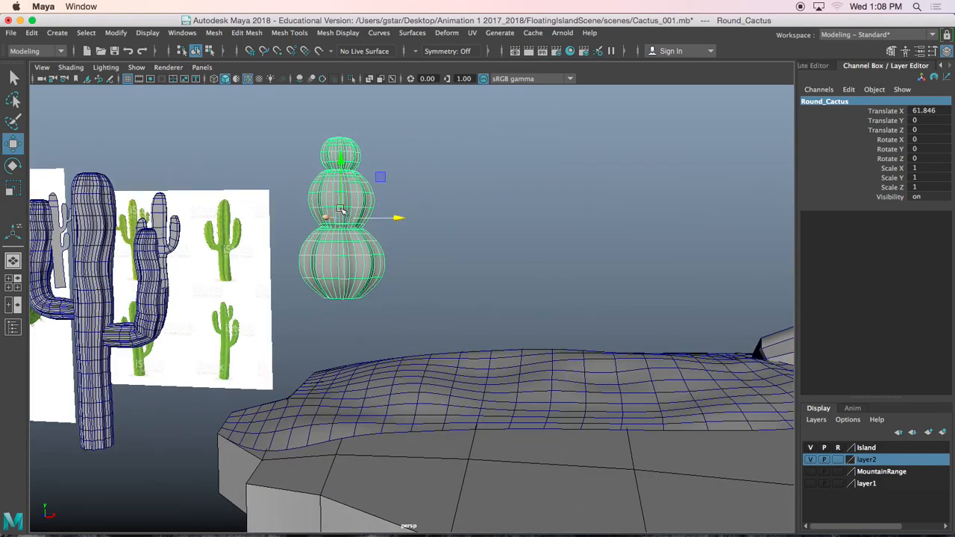
alt+drag(342, 173, 358, 258)
- In the front view, move the Round_Cactus pivot down to the base of its bottom ball
key(space)
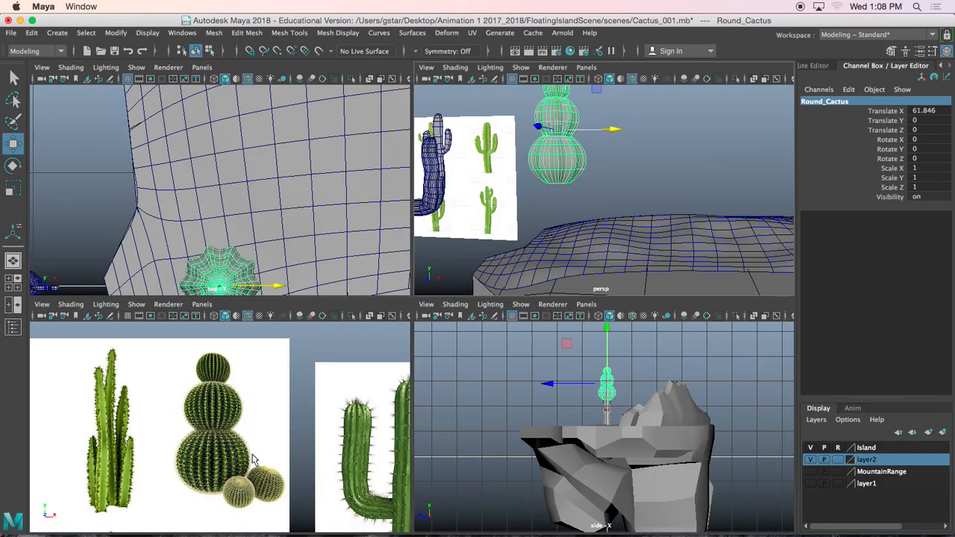
key(space)
key(f)
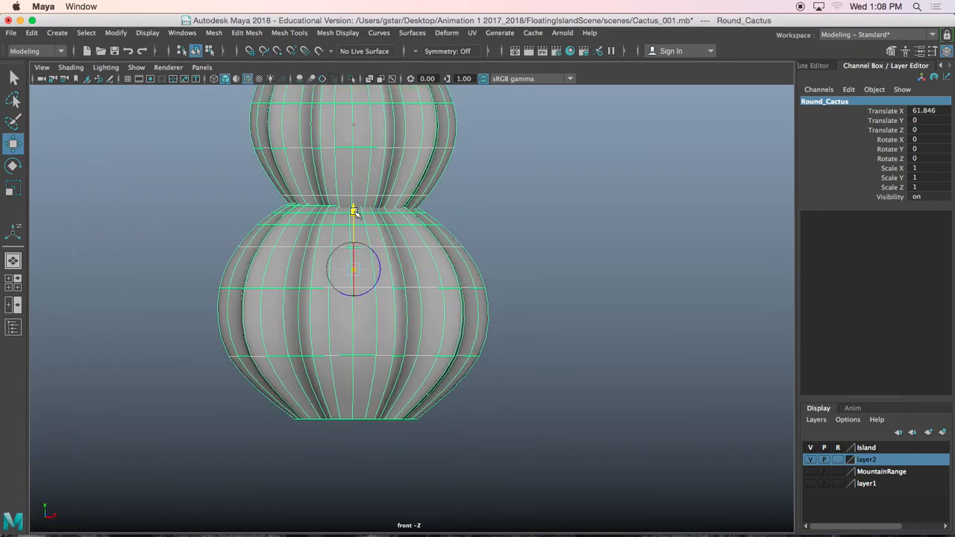
scroll(359, 362, down, 6)
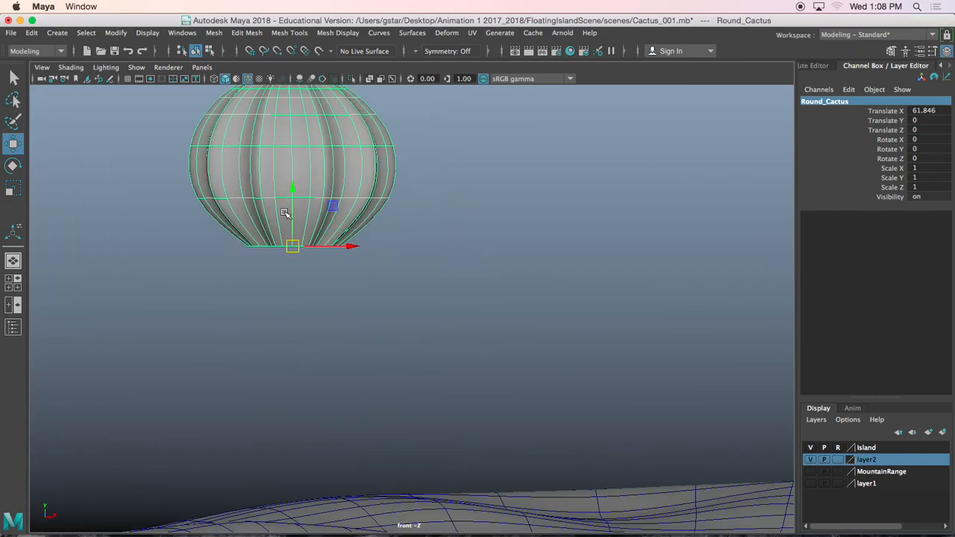
- Lower Round_Cactus onto the island's terrain and scale it uniformly to about 0.379, undoing the extra adjustment
drag(273, 215, 212, 438)
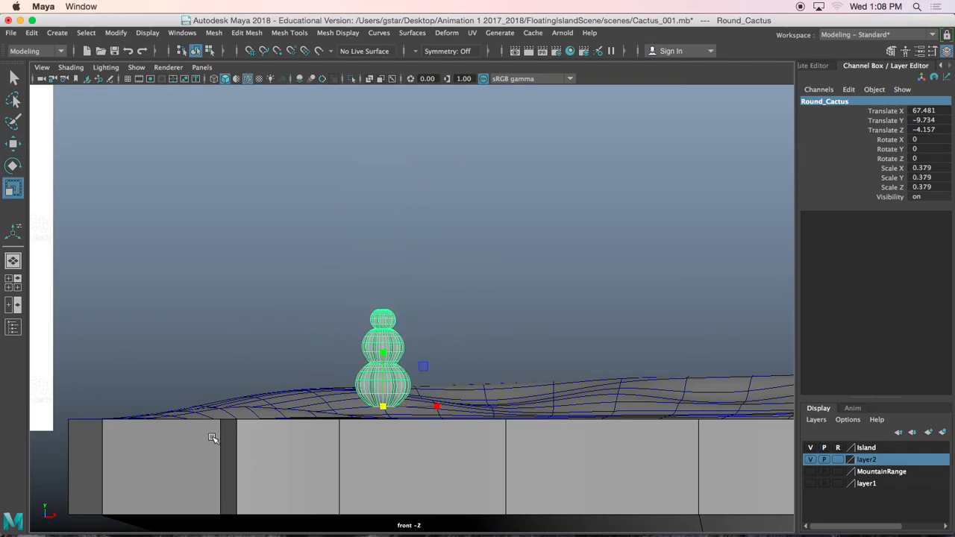
drag(384, 405, 339, 382)
key(ctrl+z)
scroll(426, 379, down, 2)
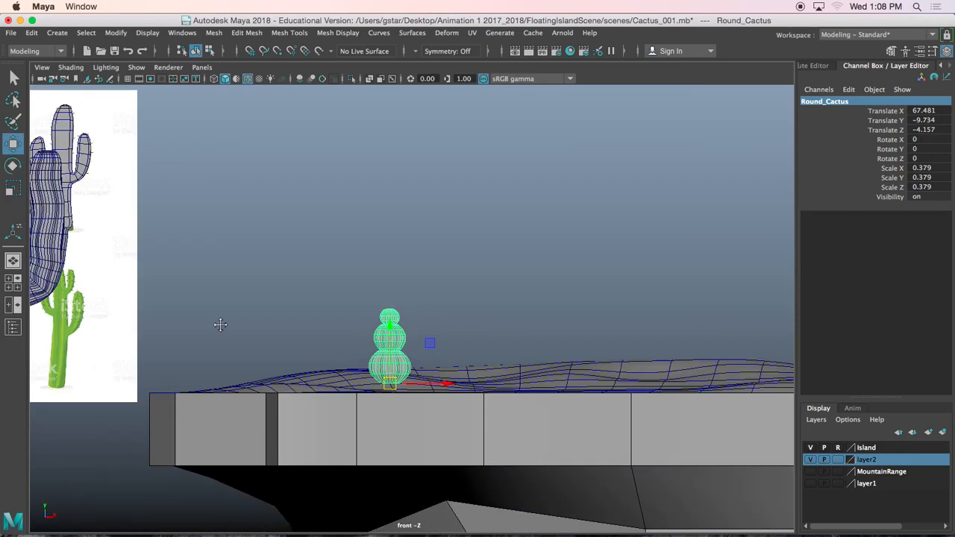
- Move the Cactus2 group from the reference images to above the island and place its pivot at the trunk's base
alt+middle_drag(218, 325, 458, 302)
click(198, 237)
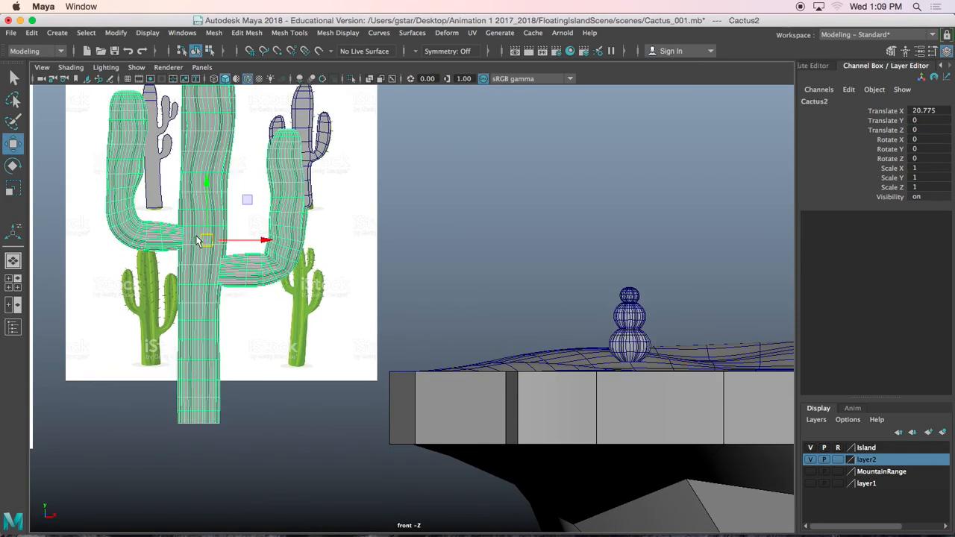
drag(208, 248, 565, 166)
alt+middle_drag(565, 166, 395, 191)
drag(395, 191, 546, 175)
alt+middle_drag(546, 175, 404, 212)
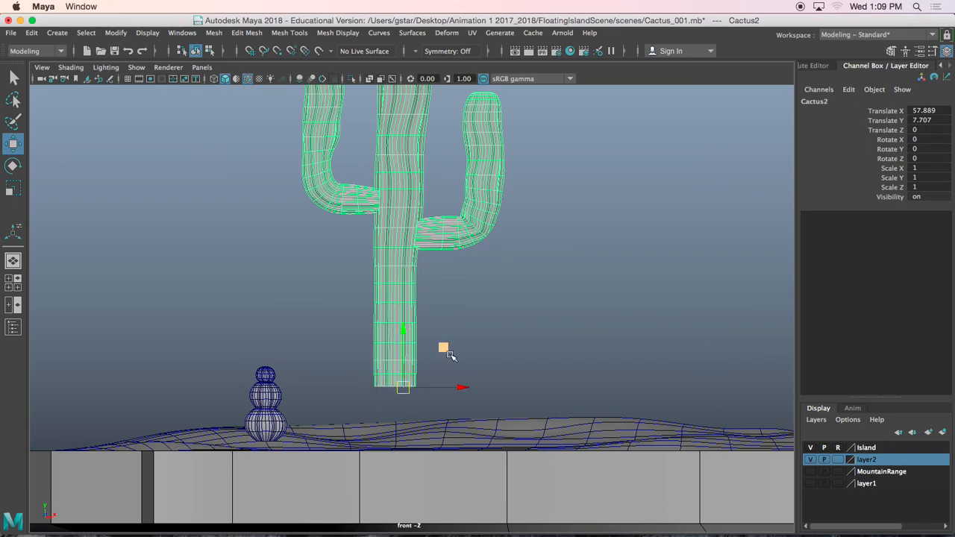
- Set Cactus2 down on the terrain behind Round_Cactus and scale it uniformly to about 0.284
drag(403, 395, 225, 467)
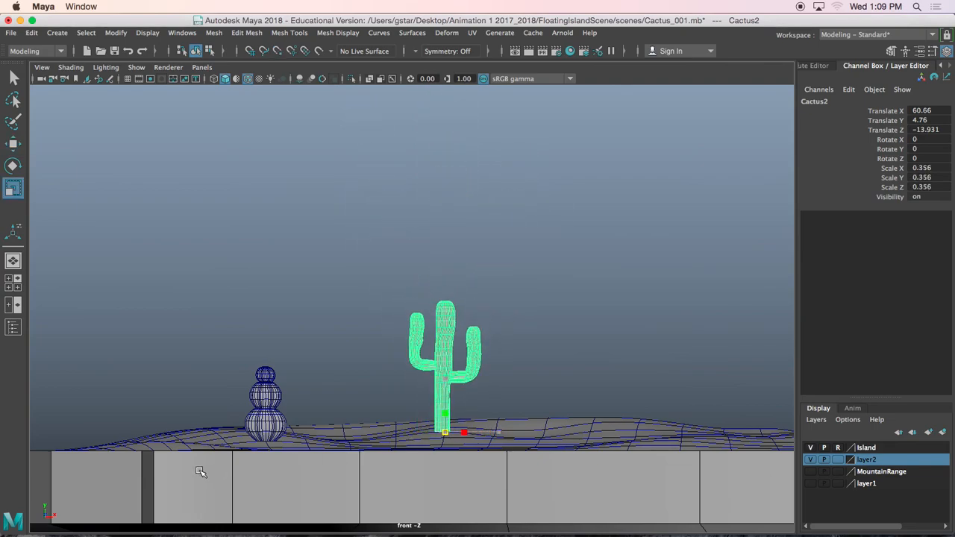
key(space)
key(space)
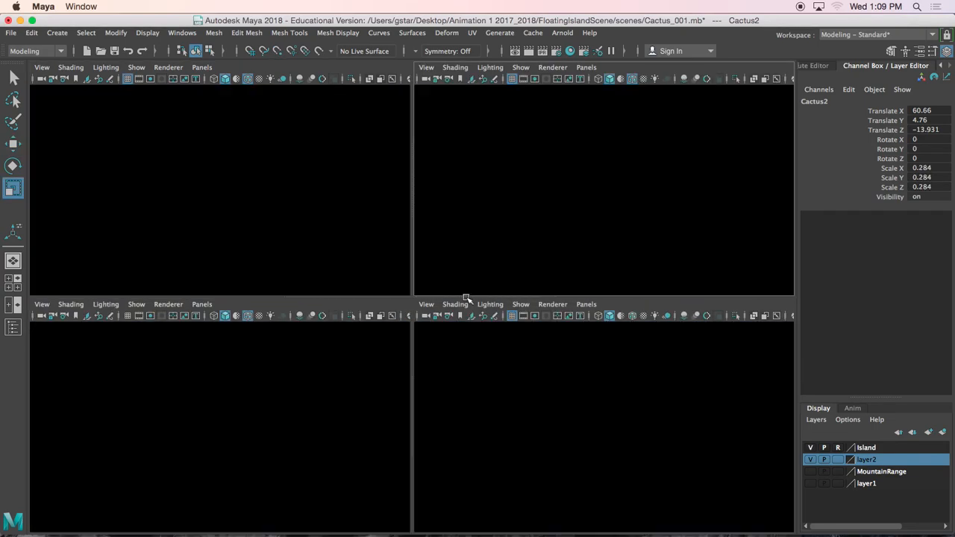
- Examine in the perspective view how Cactus2 and Round_Cactus sit on the island's terrain
key(f)
alt+drag(455, 348, 416, 336)
key(w)
scroll(416, 337, down, 8)
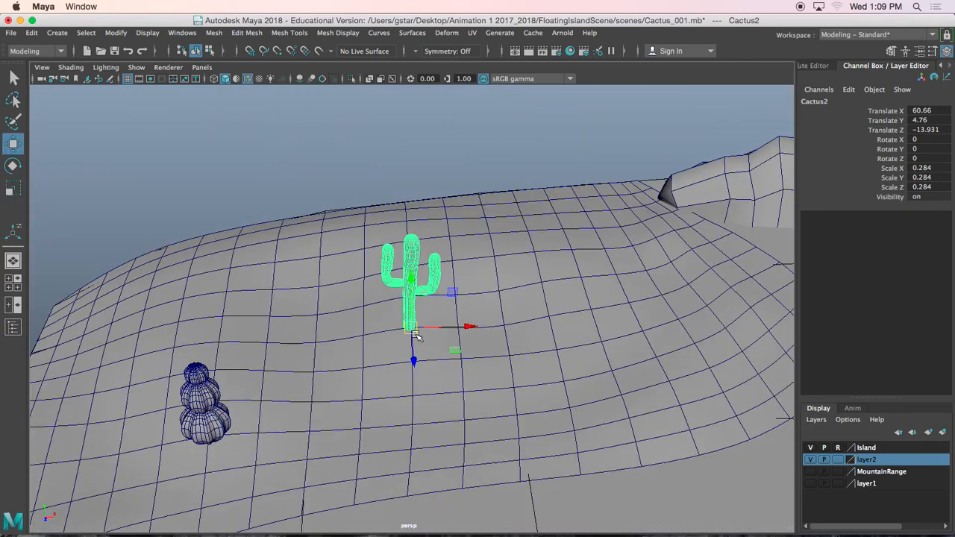
alt+middle_drag(416, 337, 467, 282)
alt+drag(467, 281, 448, 258)
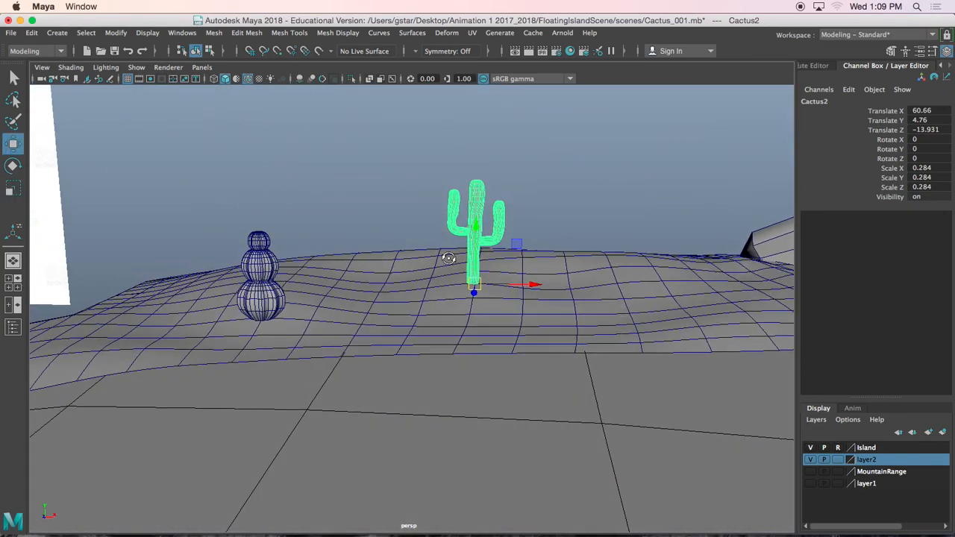
alt+middle_drag(449, 258, 623, 273)
scroll(431, 273, down, 4)
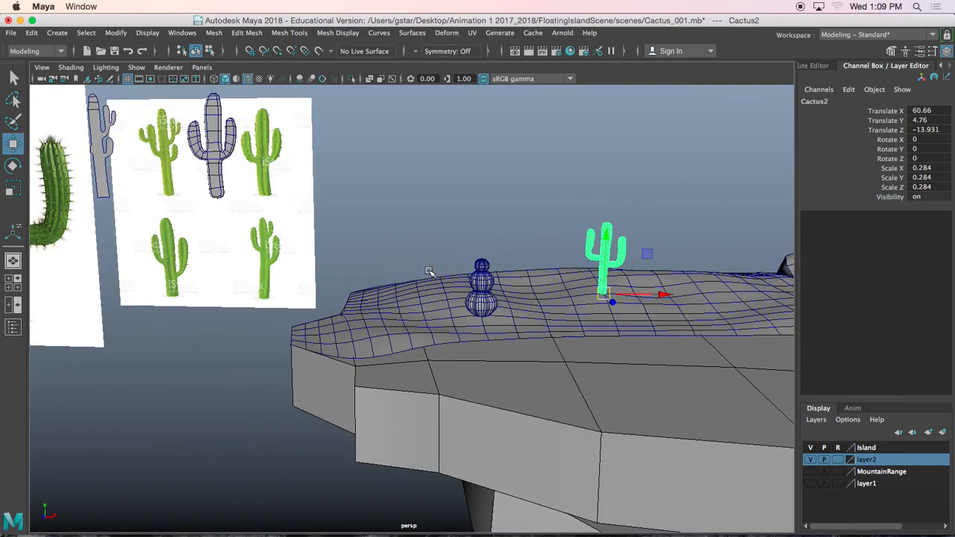
- Move the low-poly cactus from the reference board onto the terrain between the other two cacti and scale it down
alt+middle_drag(431, 274, 445, 292)
click(234, 175)
drag(282, 218, 400, 251)
scroll(397, 248, up, 2)
key(v)
drag(240, 208, 320, 254)
click(314, 259)
- Select the whole Cactus2 group through its trunk and scale it uniformly to about 0.203
scroll(314, 258, up, 3)
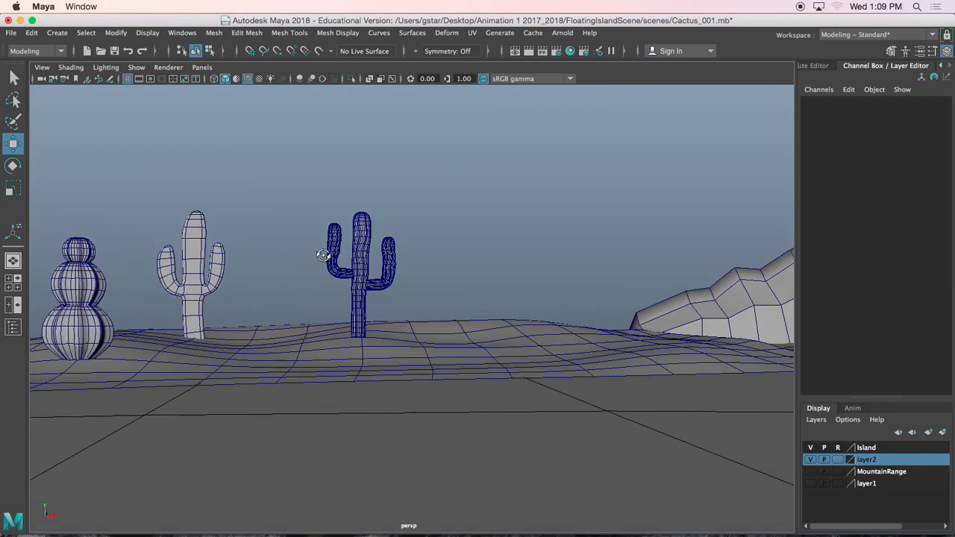
scroll(356, 262, down, 3)
alt+middle_drag(356, 262, 240, 254)
alt+drag(240, 253, 282, 281)
scroll(281, 280, up, 3)
click(309, 234)
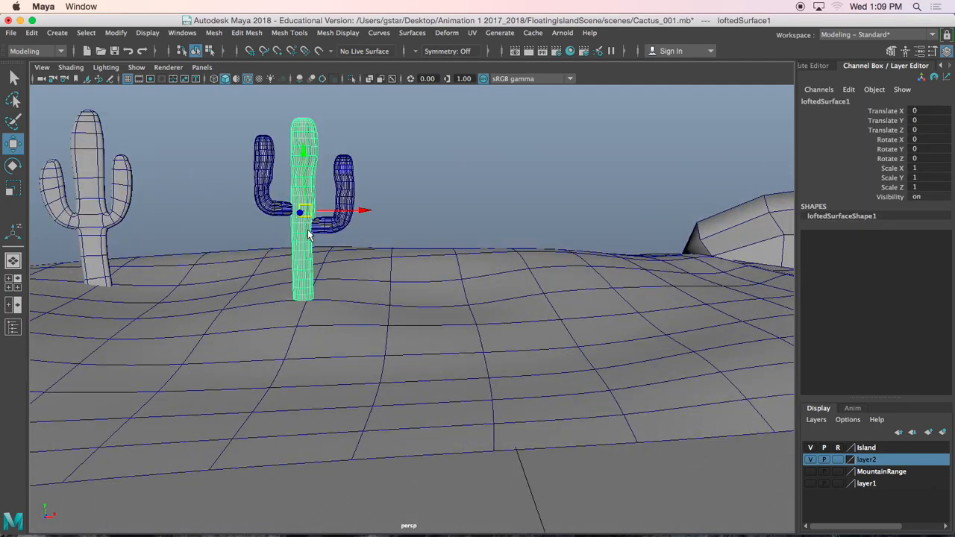
alt+drag(309, 233, 364, 235)
key(Up)
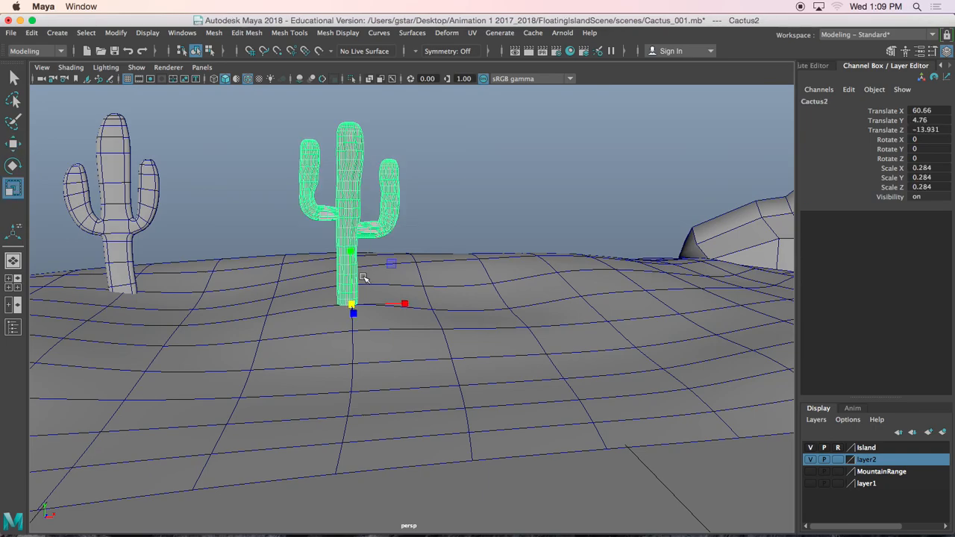
drag(349, 301, 316, 307)
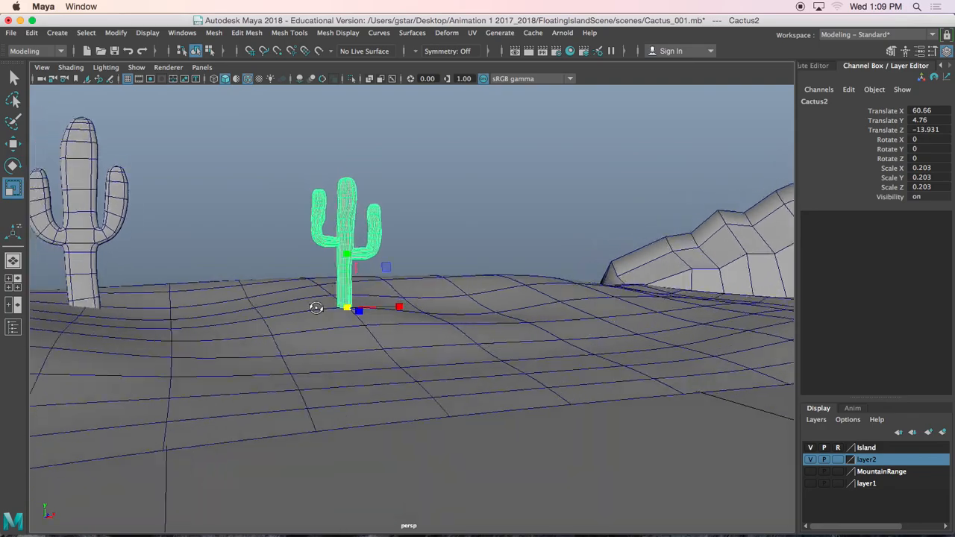
- Examine the three cacti on the island from several distances and angles to compare their sizes
scroll(418, 269, down, 5)
alt+drag(418, 268, 393, 285)
scroll(439, 280, down, 3)
scroll(418, 289, up, 3)
alt+middle_drag(482, 294, 323, 291)
alt+middle_drag(605, 279, 456, 296)
alt+middle_drag(326, 331, 559, 284)
click(590, 274)
alt+middle_drag(469, 278, 661, 271)
scroll(350, 271, up, 3)
alt+middle_drag(254, 261, 375, 306)
- Select the whole Round_Cactus group through its middle ball, ready for scaling
click(341, 296)
alt+drag(341, 297, 332, 306)
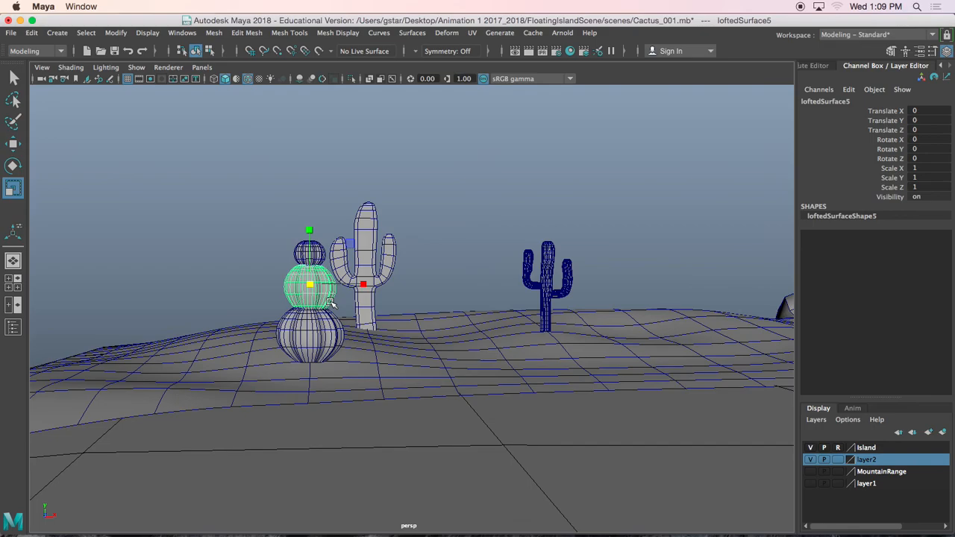
key(Up)
alt+drag(312, 397, 298, 393)
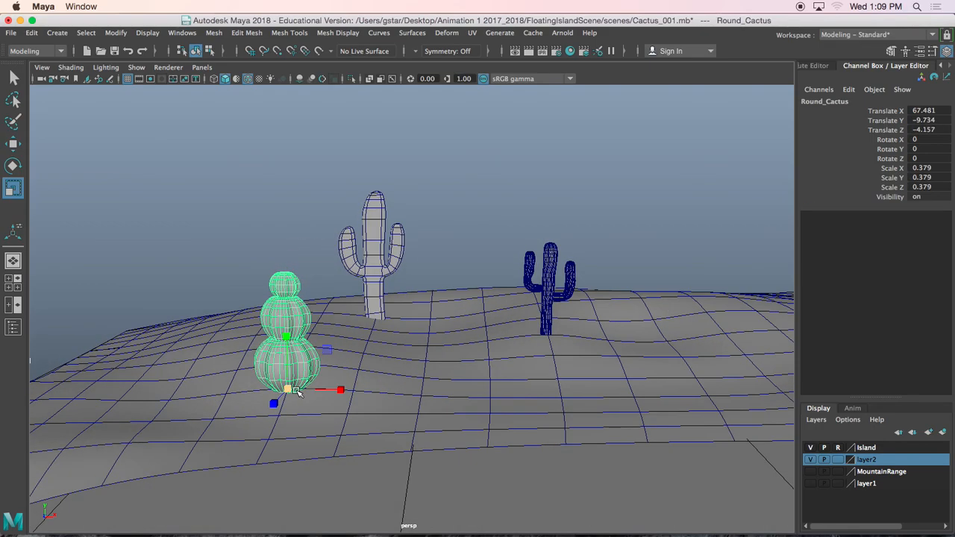